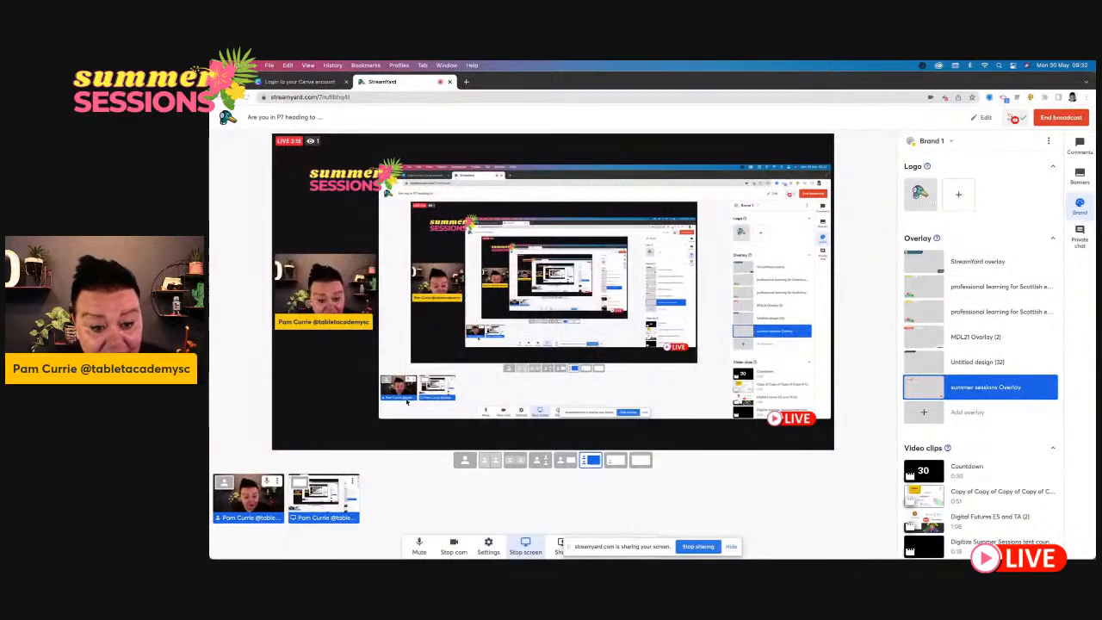
- Search the web for "canva education" in a new browser tab and open the Canva for Education page
left_click(291, 82)
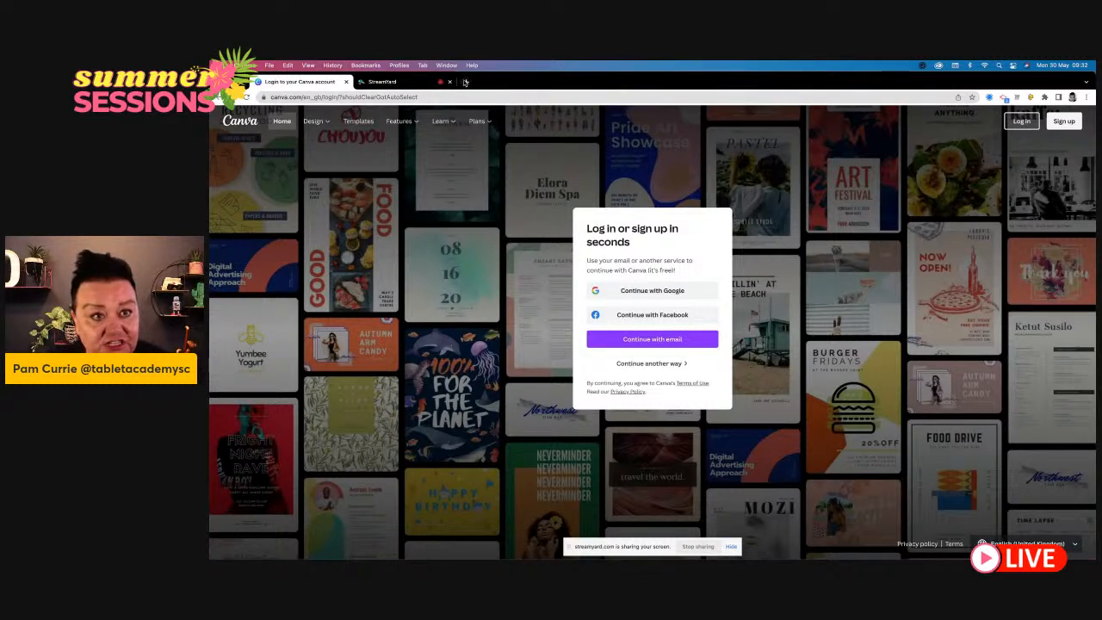
left_click(466, 82)
type("ca")
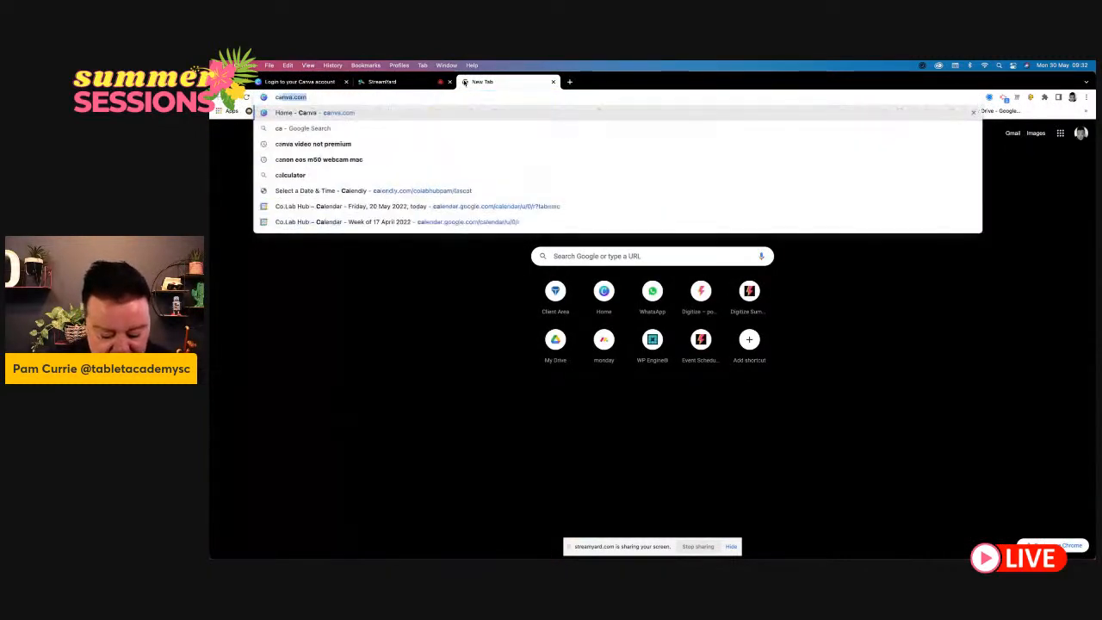
type("nva education")
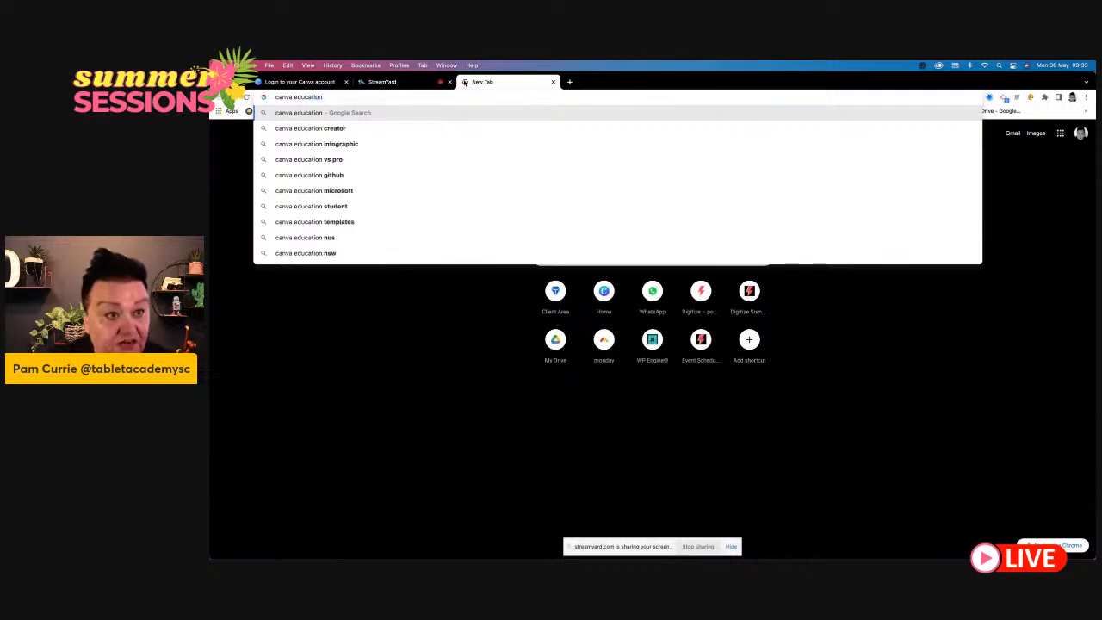
key("Return")
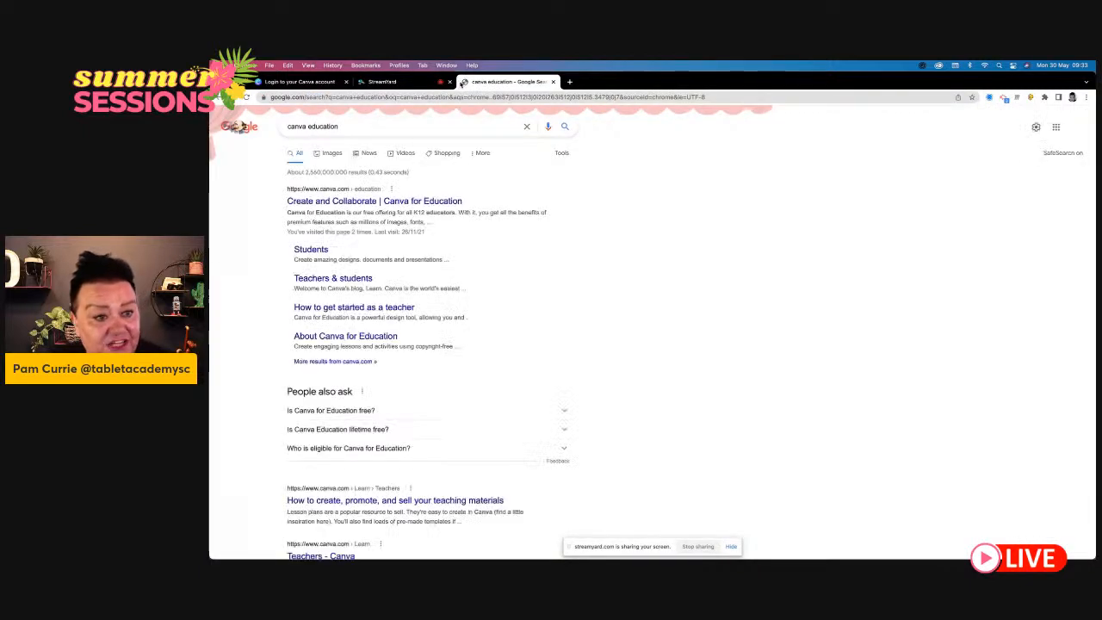
left_click(419, 203)
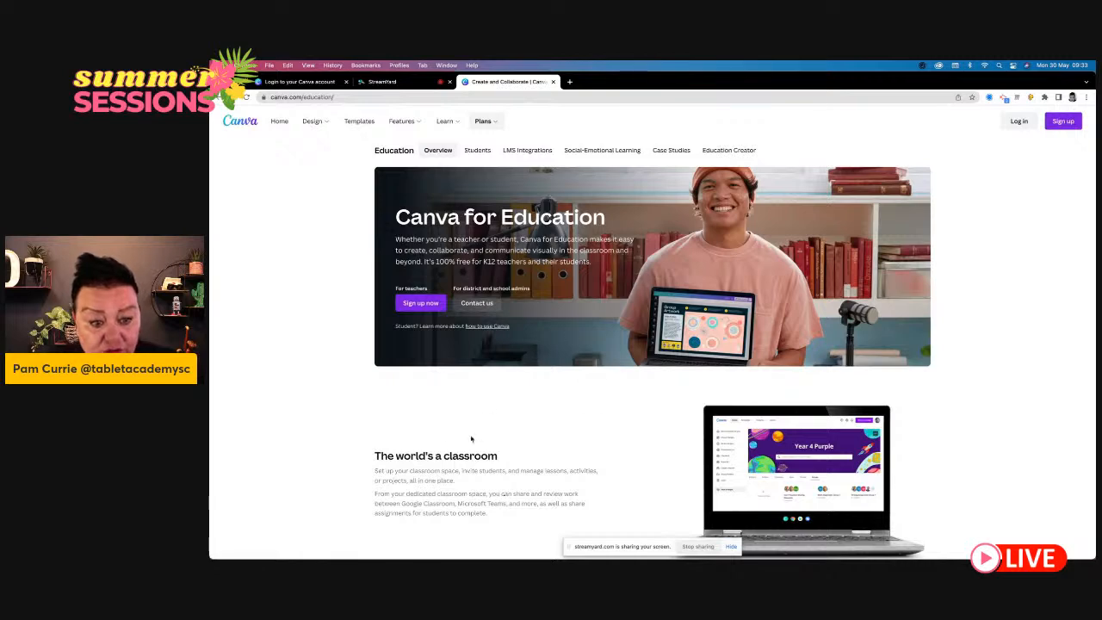
scroll(492, 433, "down", 2)
scroll(491, 432, "up", 2)
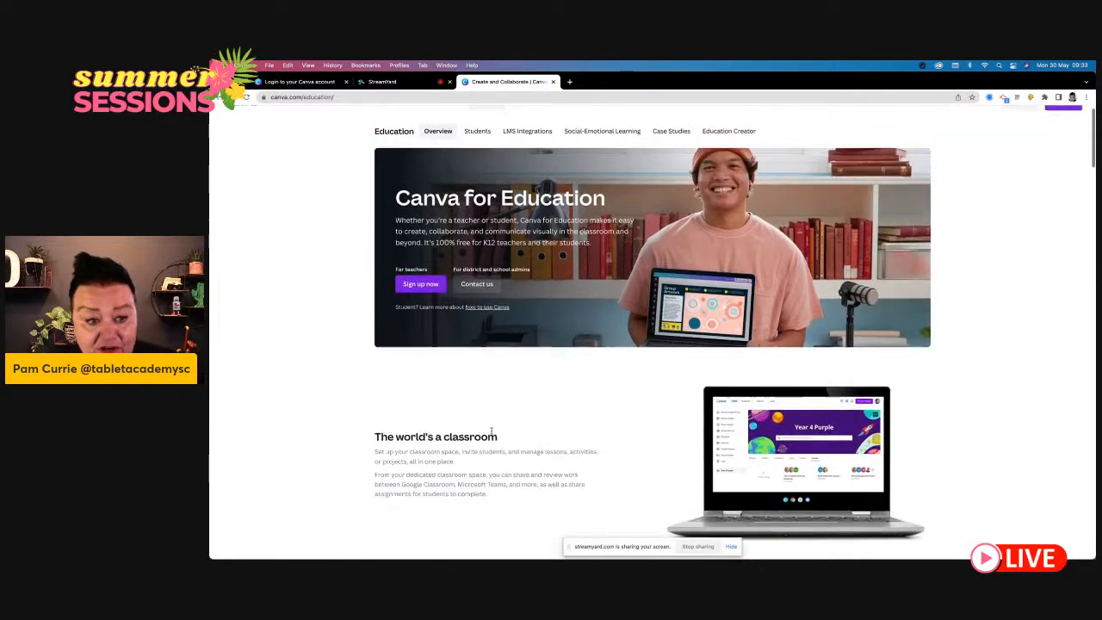
left_click(383, 81)
left_click(508, 82)
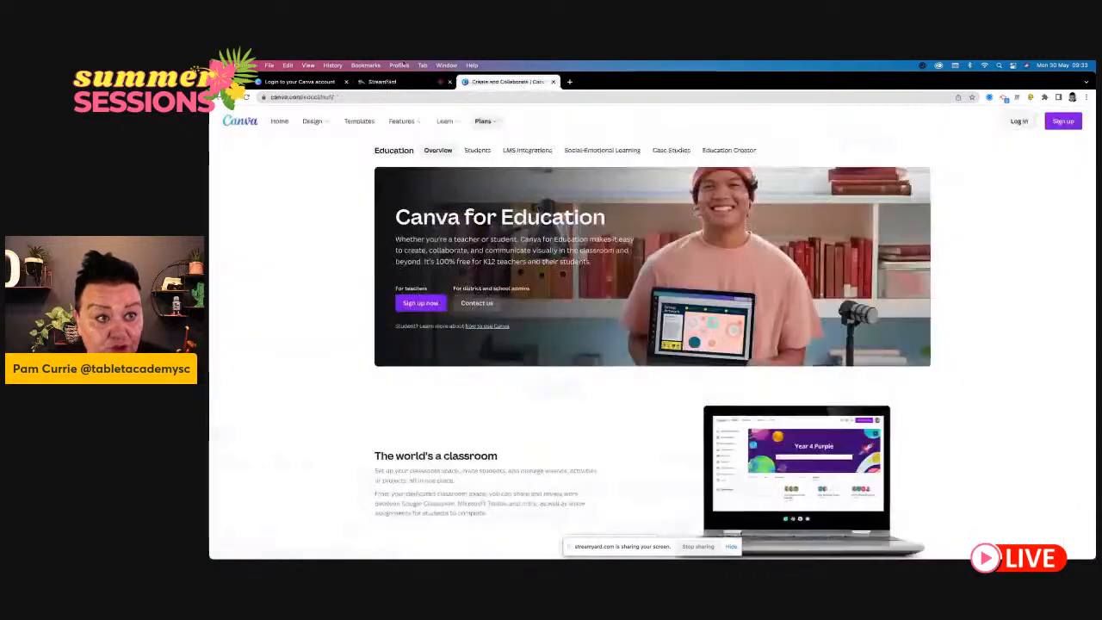
- Return to the Canva login page and log in by e-mail, filling in the saved e-mail address and account password
left_click(284, 84)
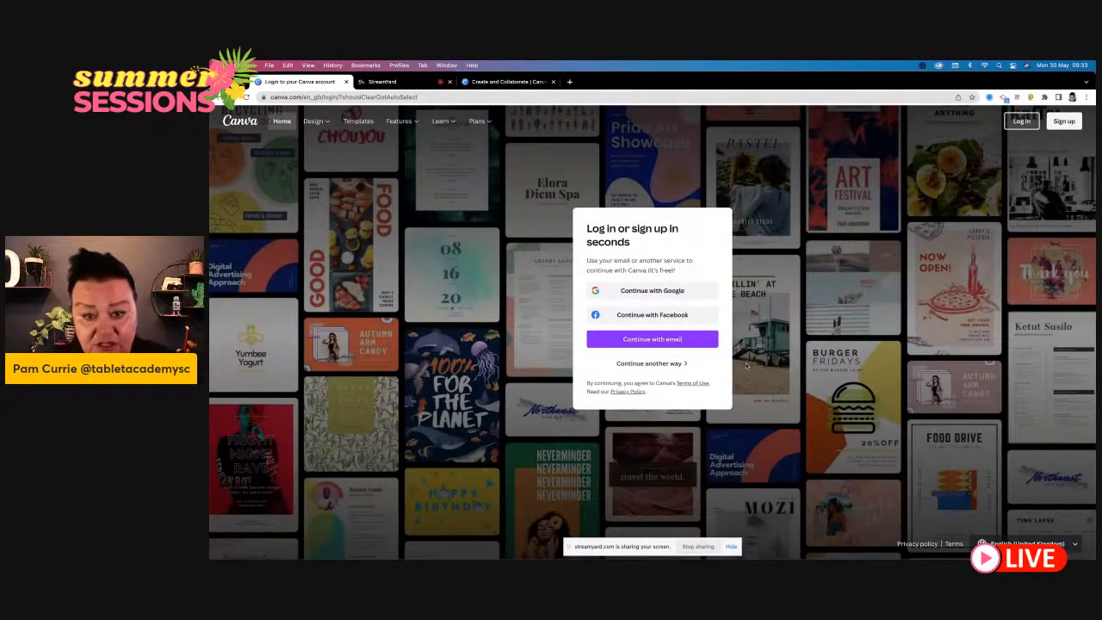
left_click(684, 339)
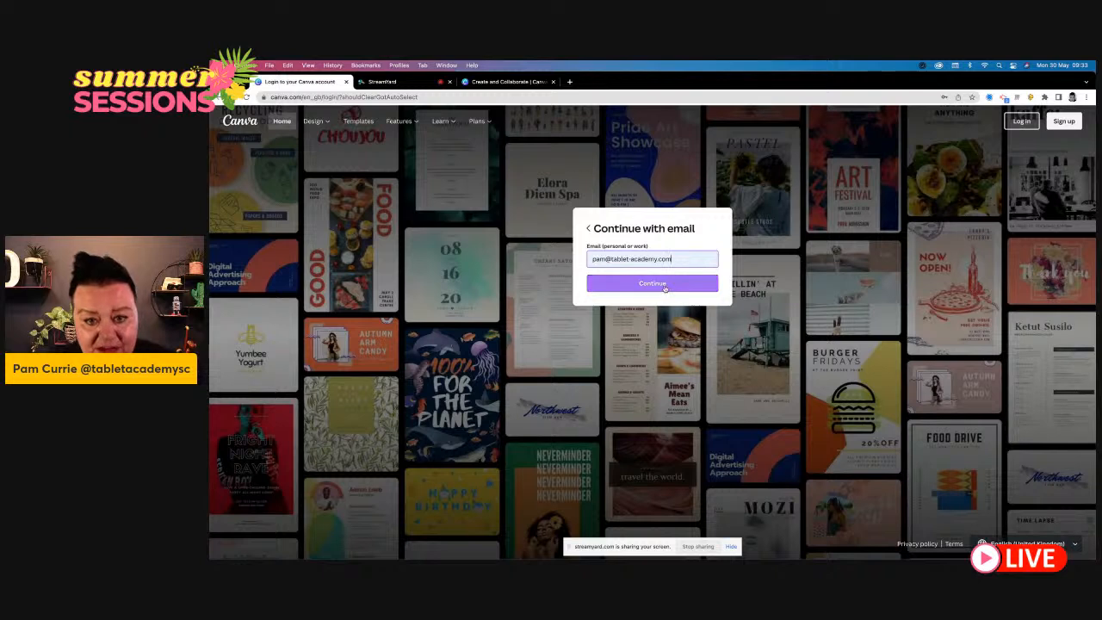
left_click(663, 285)
left_click(652, 300)
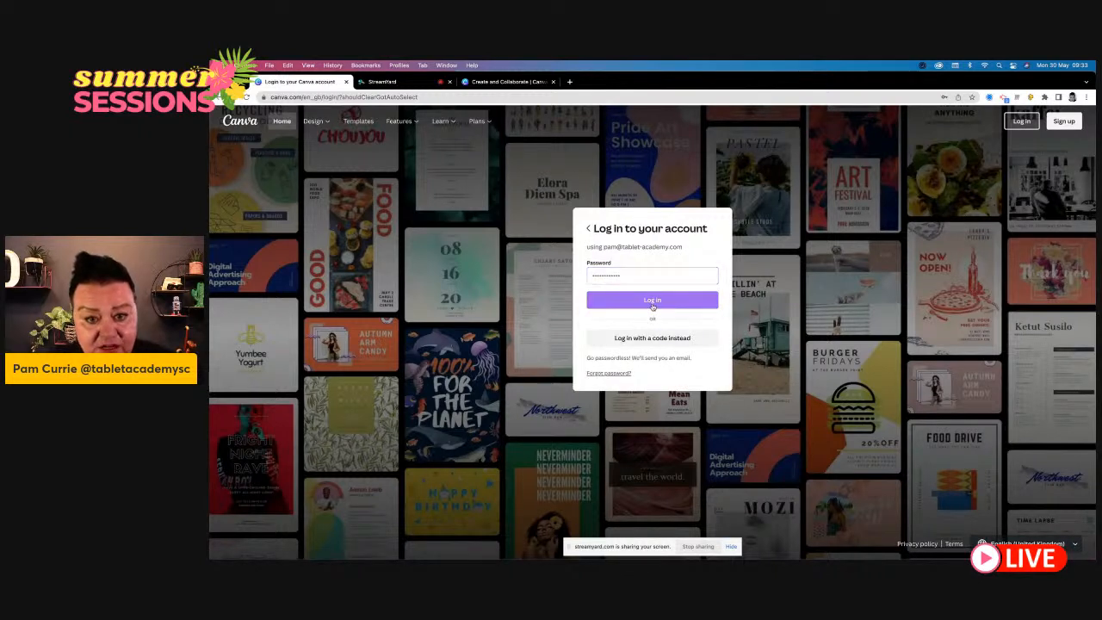
left_click(609, 277)
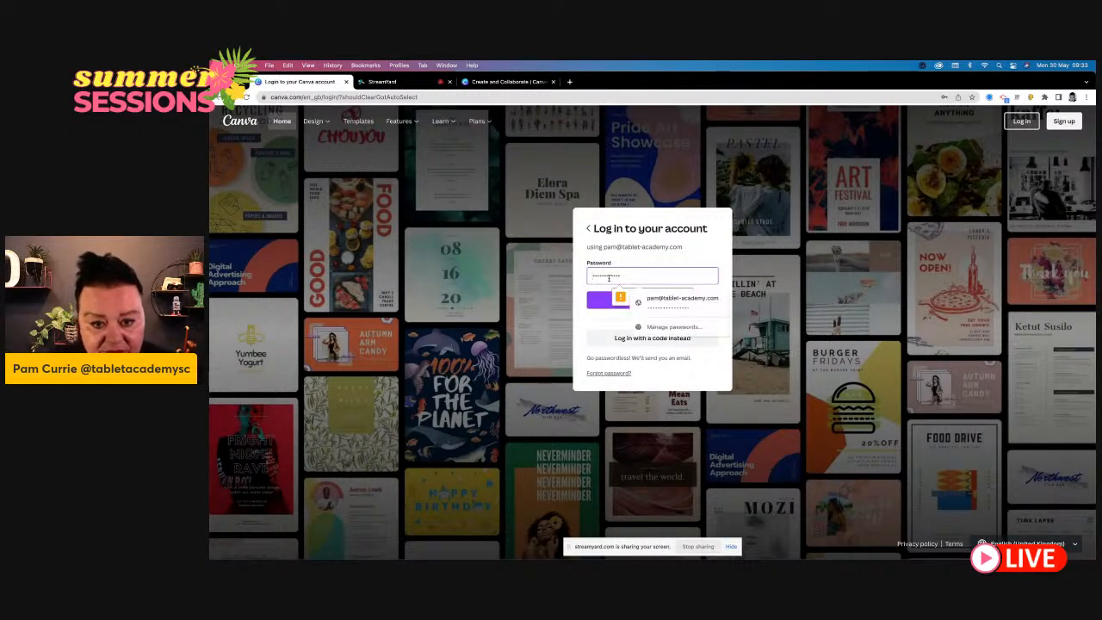
left_click(676, 297)
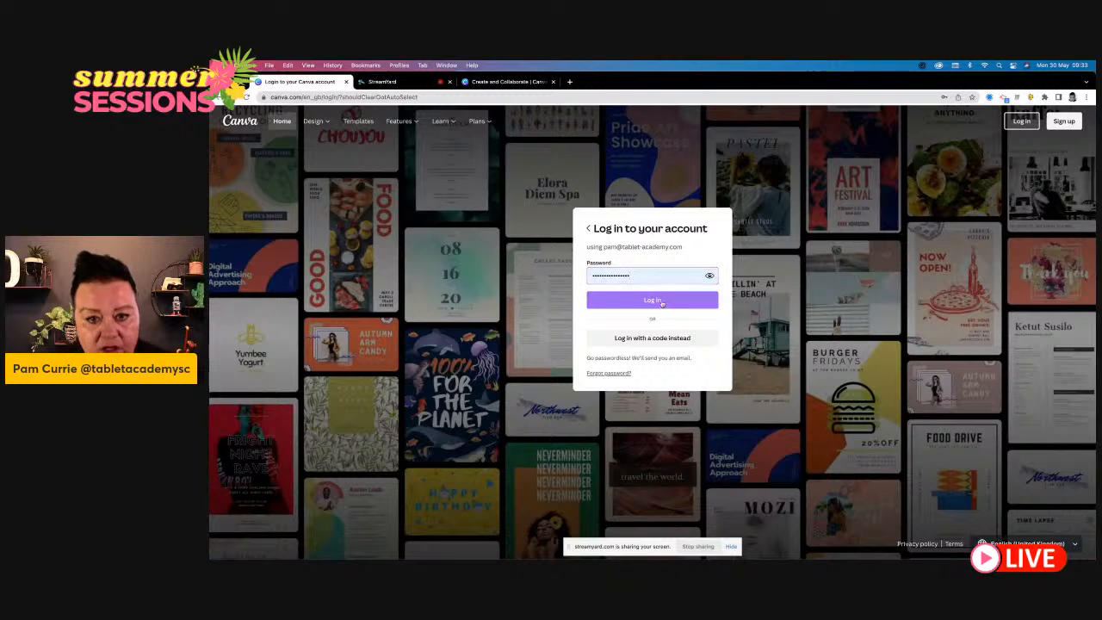
left_click(661, 302)
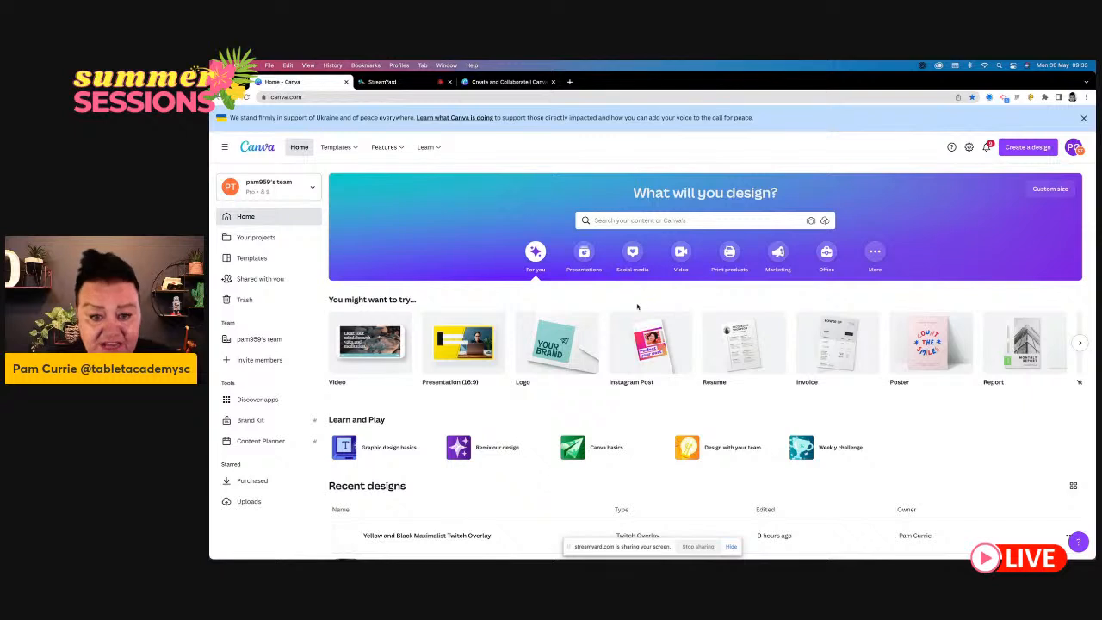
- Create a blank Video design from the Canva home page
mouse_move(570, 354)
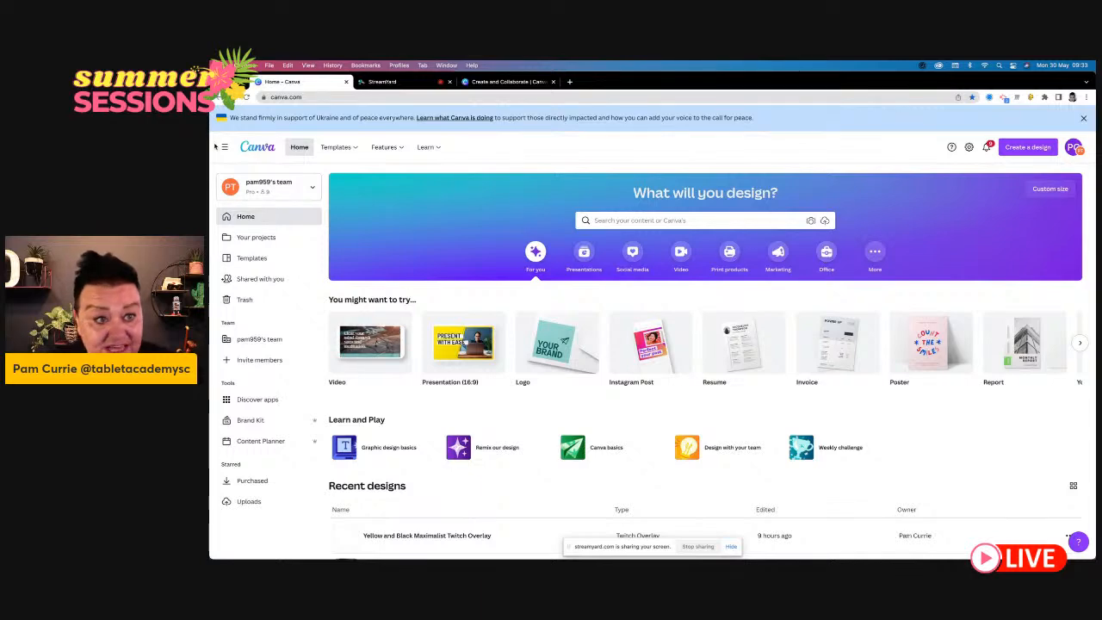
mouse_move(344, 147)
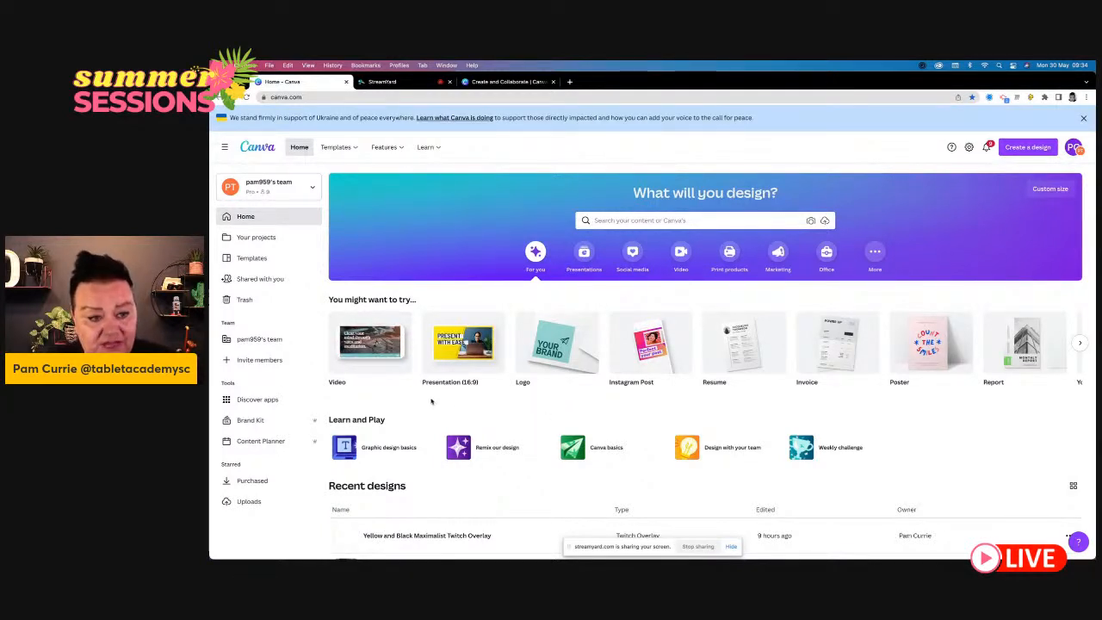
mouse_move(382, 360)
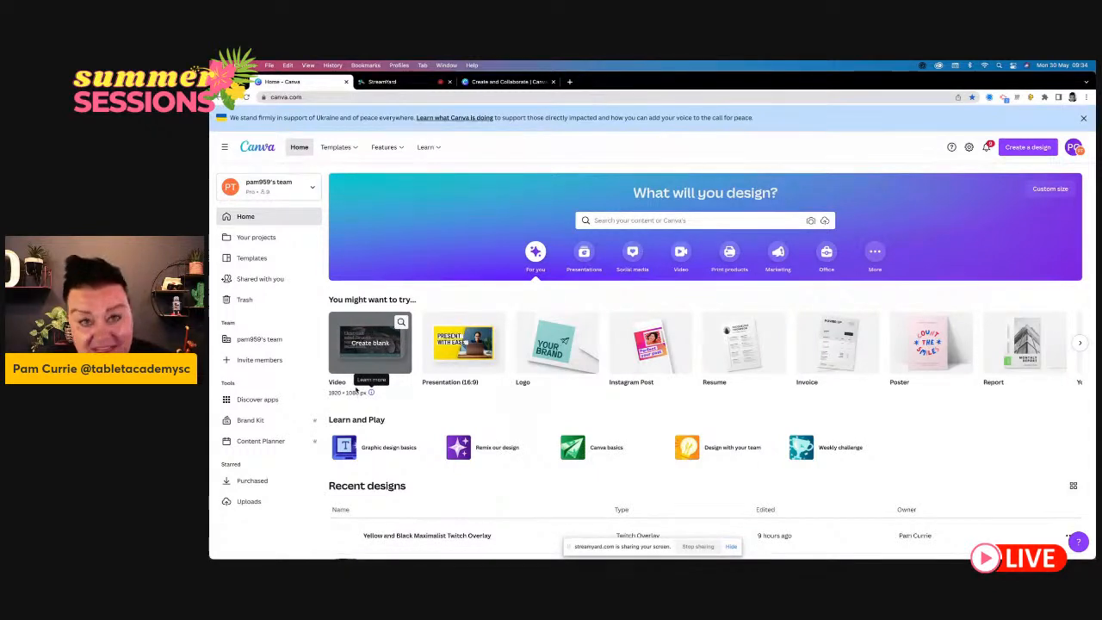
left_click(368, 343)
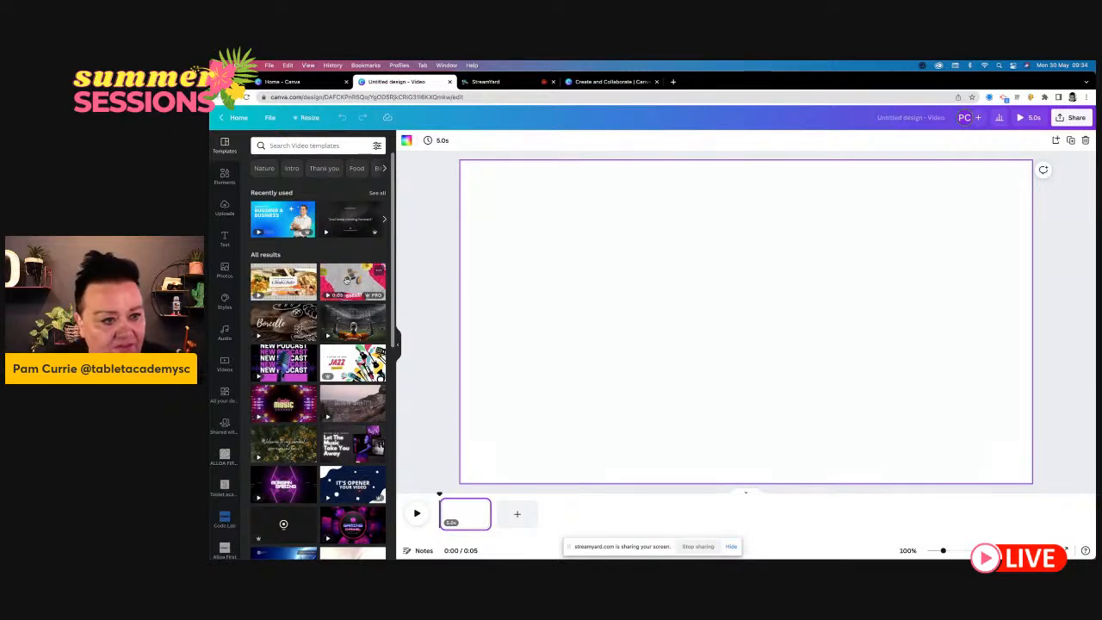
- Try the Podcast title page of the red colorful retro podcast template, undo it and return to the template list
left_click(347, 278)
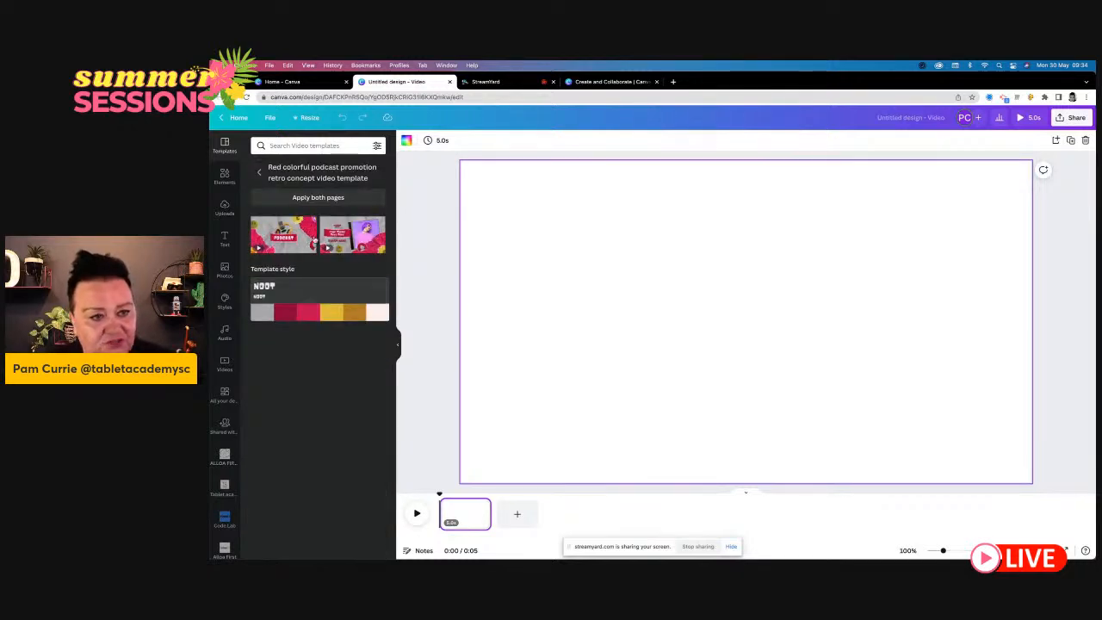
left_click(284, 234)
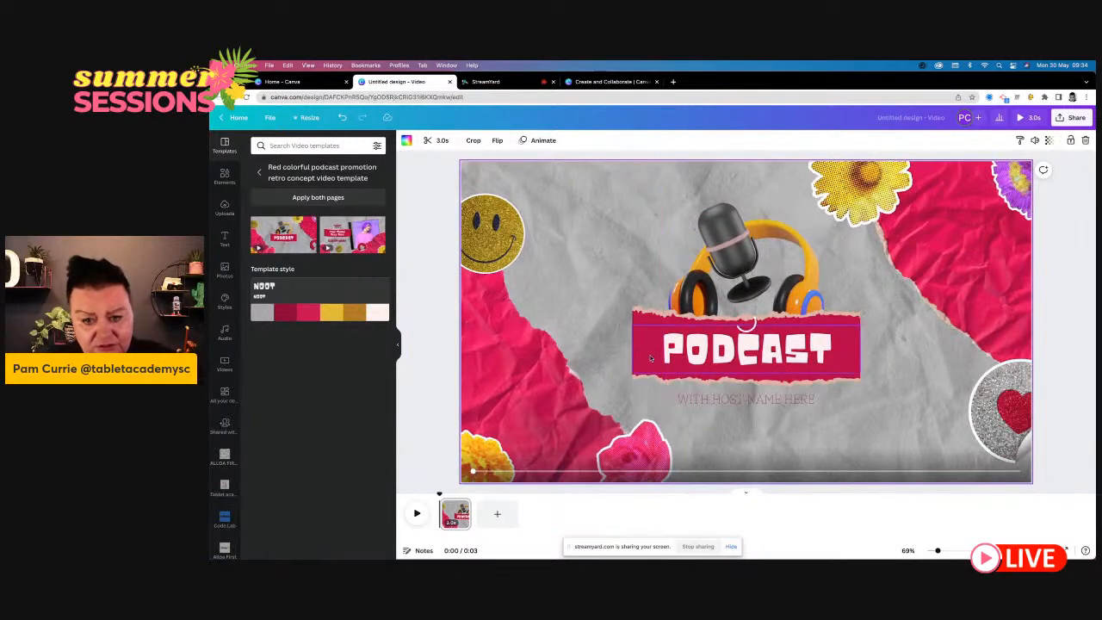
left_click(650, 358)
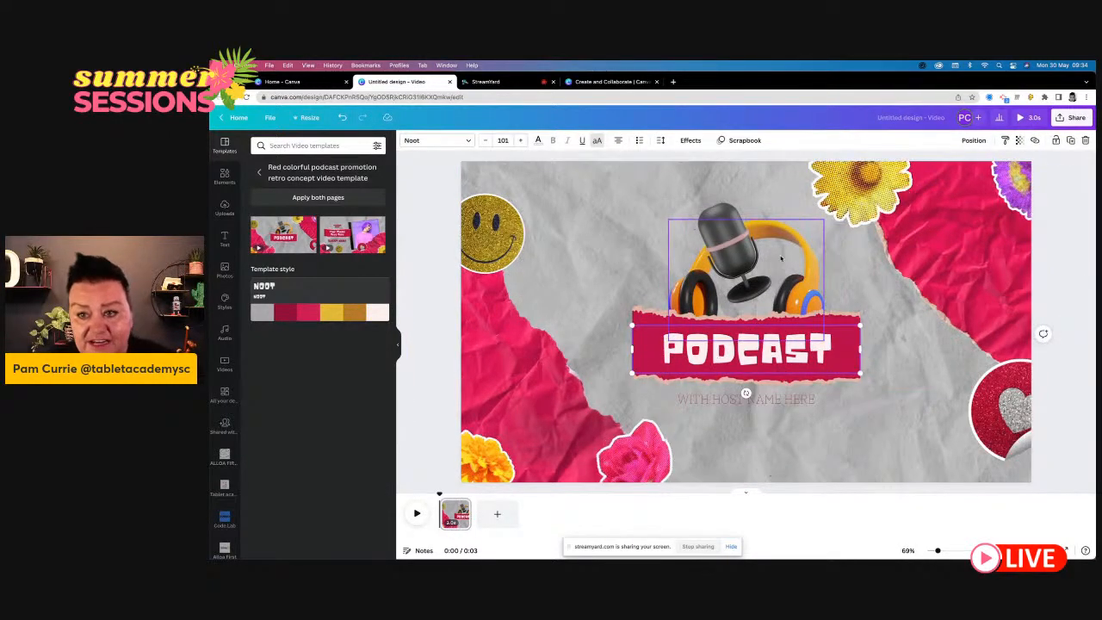
left_click(498, 229)
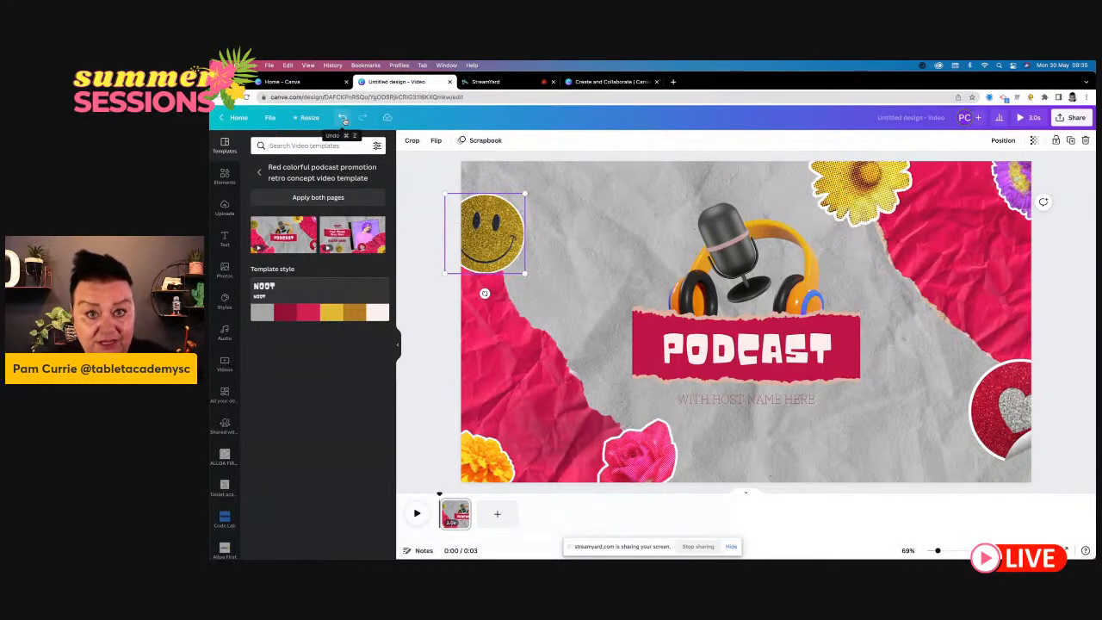
left_click(344, 119)
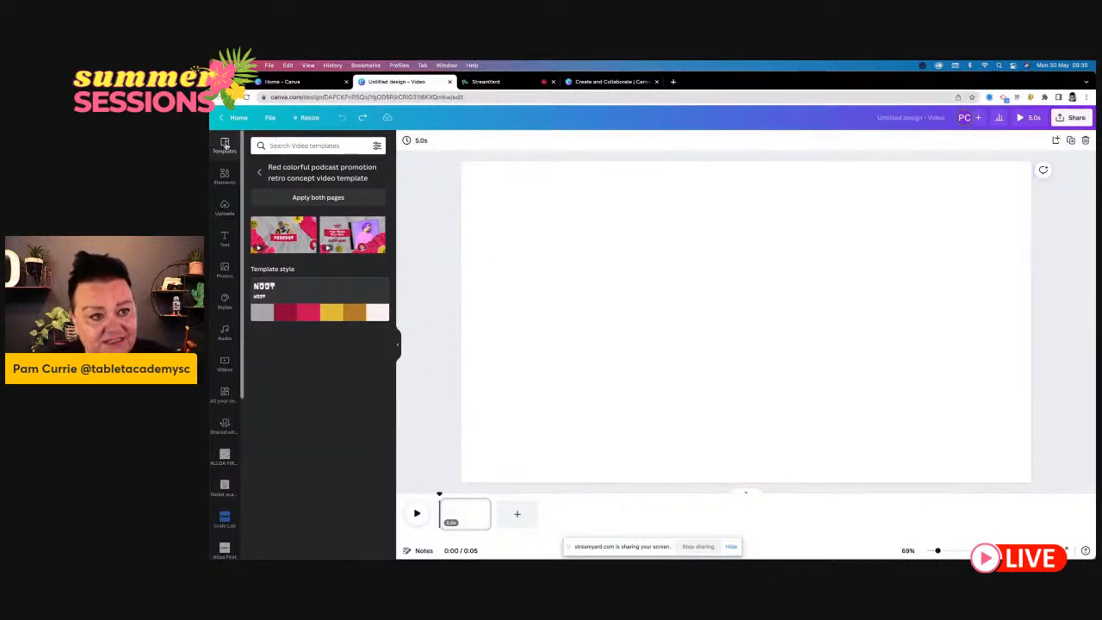
left_click(260, 173)
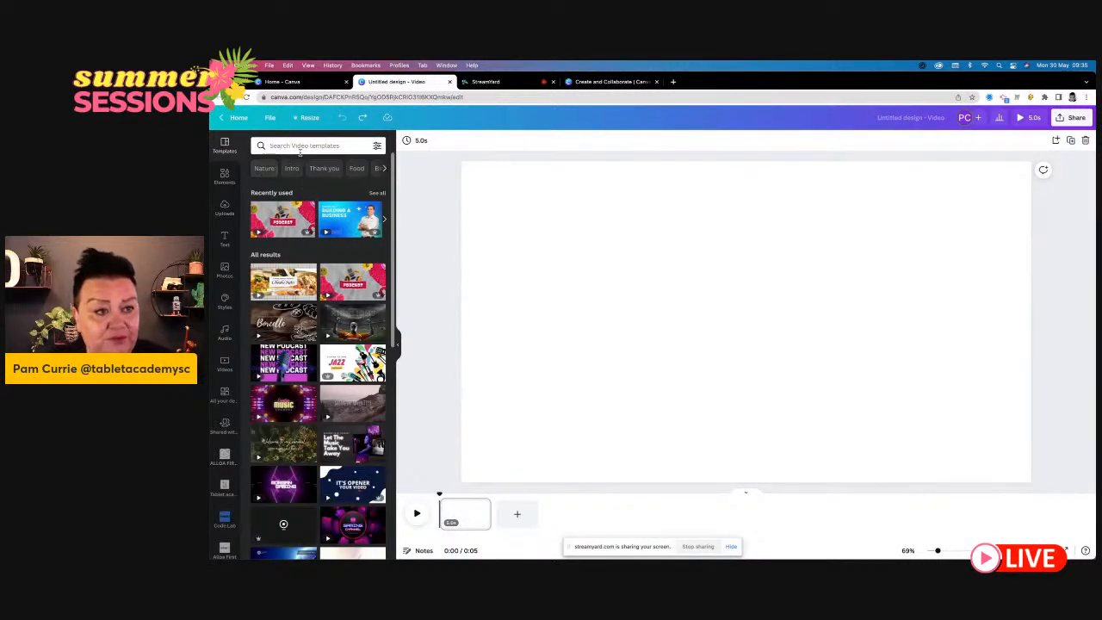
- Search the video templates for "school" and apply the green "Early Learning Matters" chalkboard template to the blank page
left_click(301, 145)
type("school")
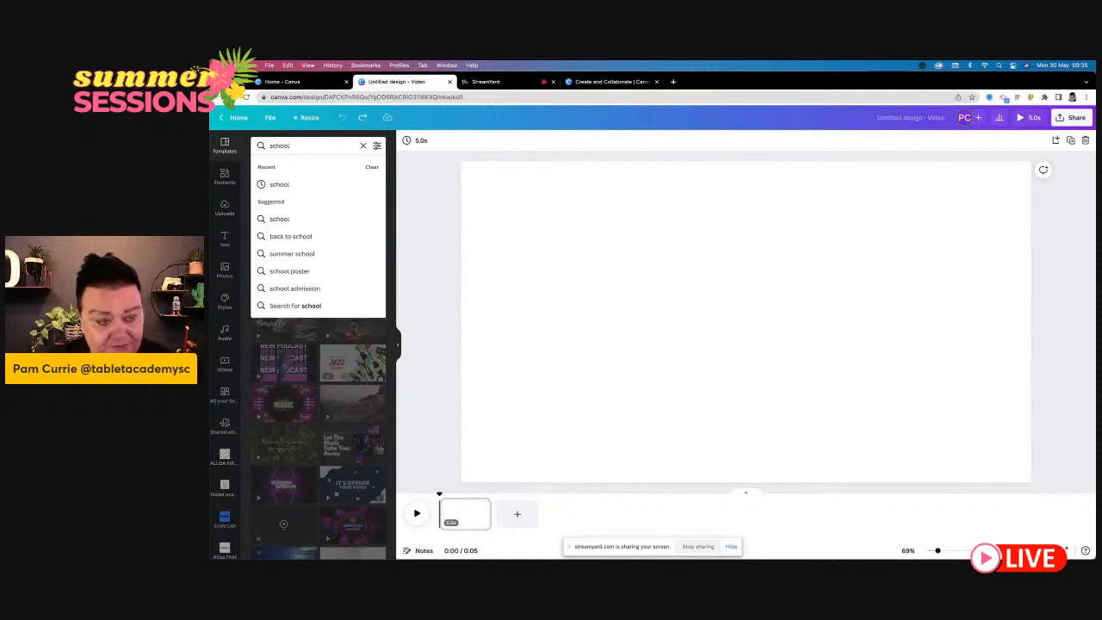
key("Return")
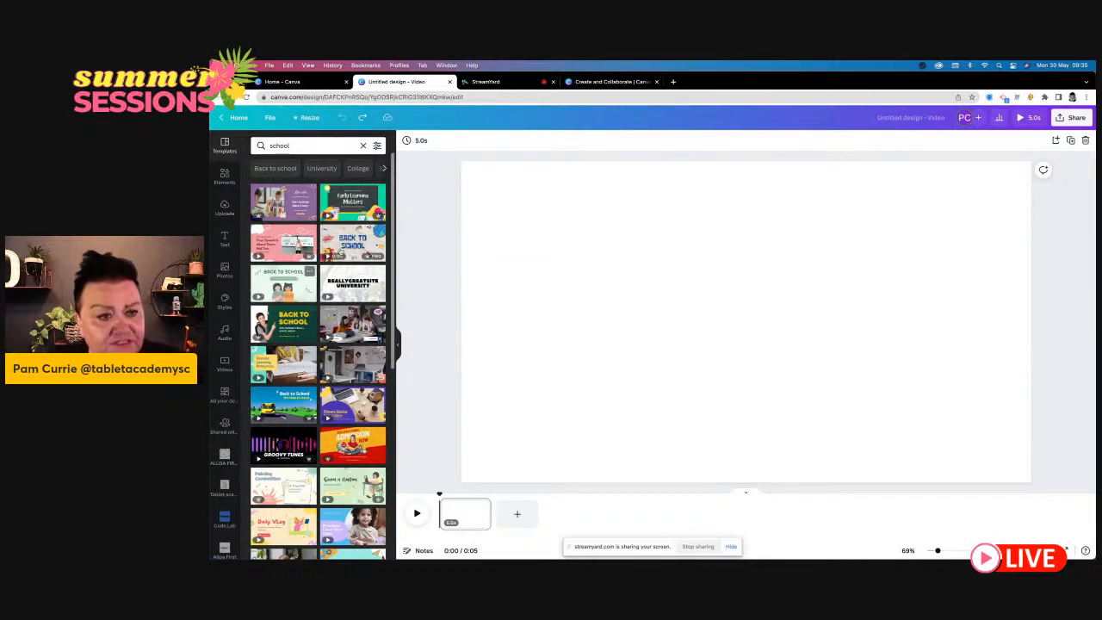
left_click(353, 205)
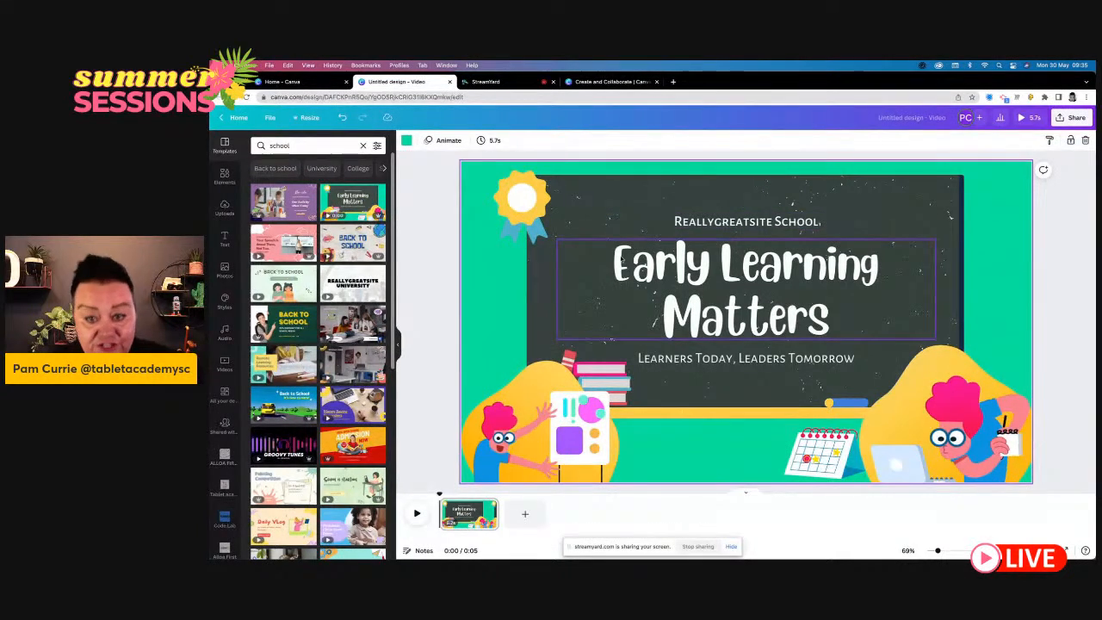
- Replace the "Early Learning Matters" heading on the chalkboard with "Welcome P1s"
double_click(622, 258)
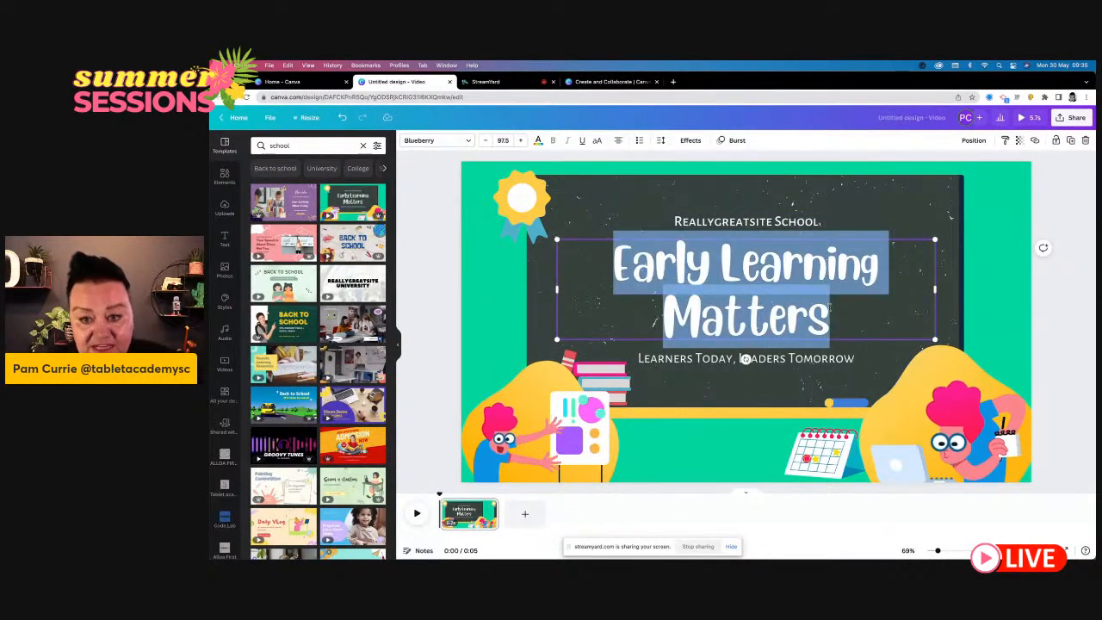
type("Welcome")
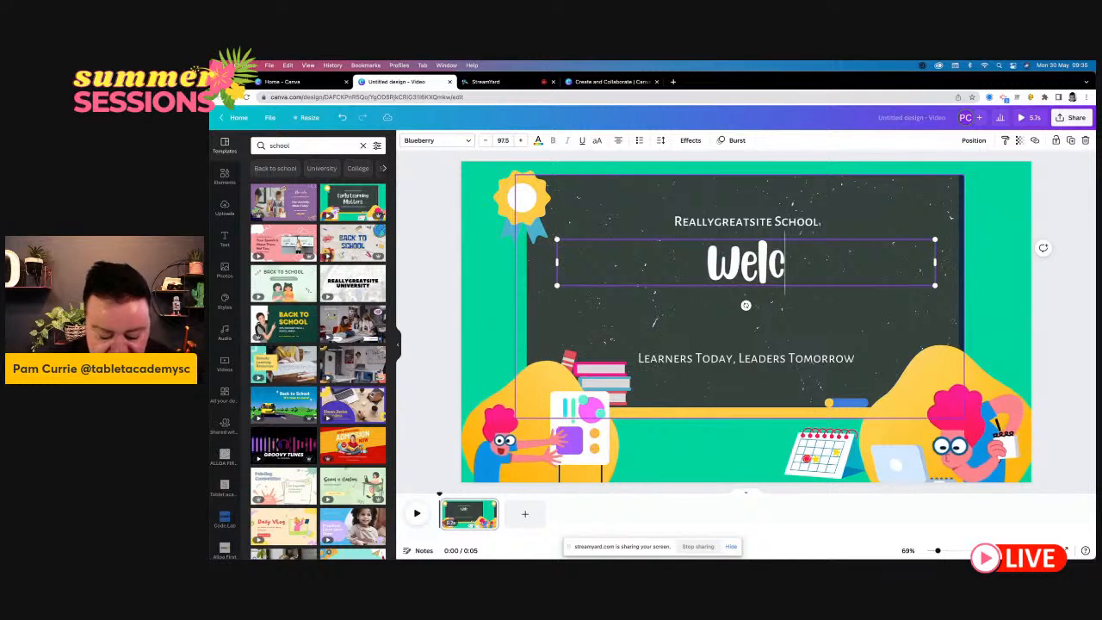
type("1")
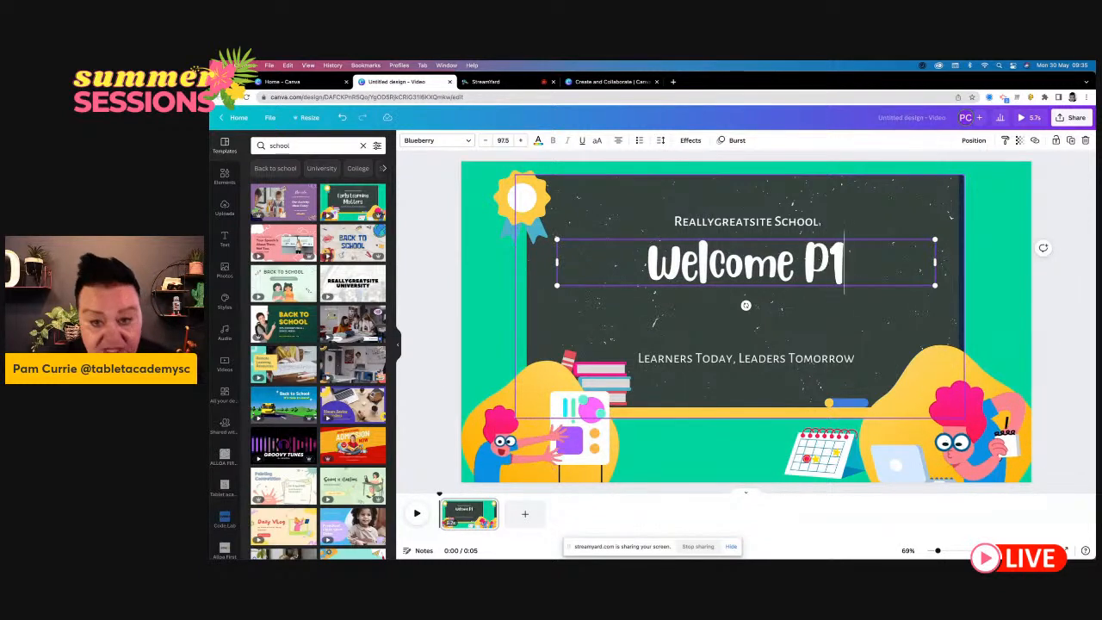
type("s")
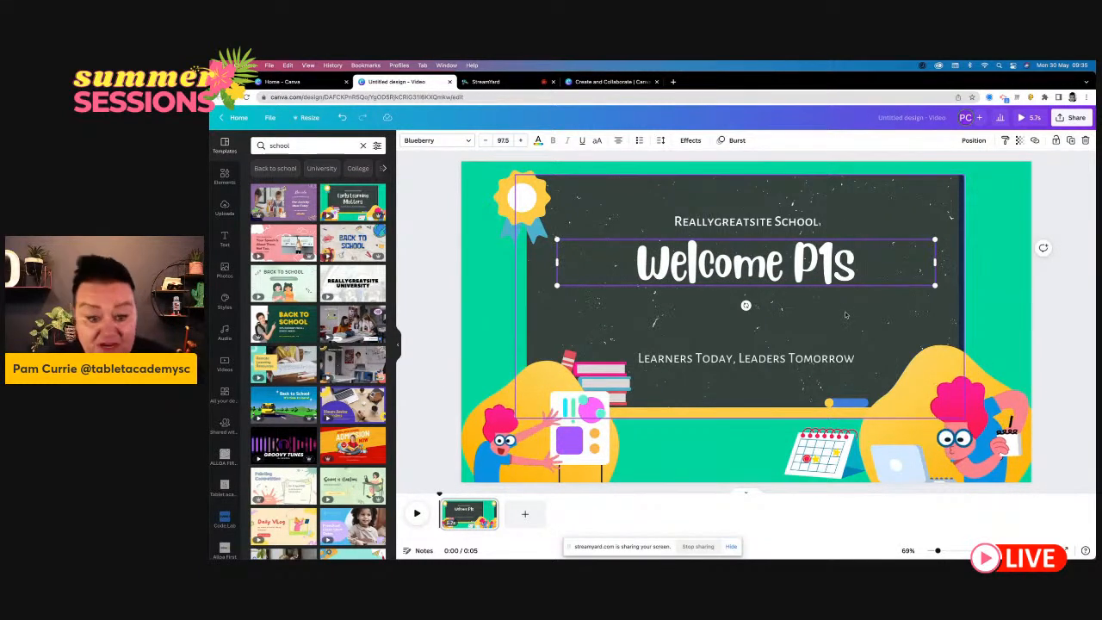
left_click(438, 325)
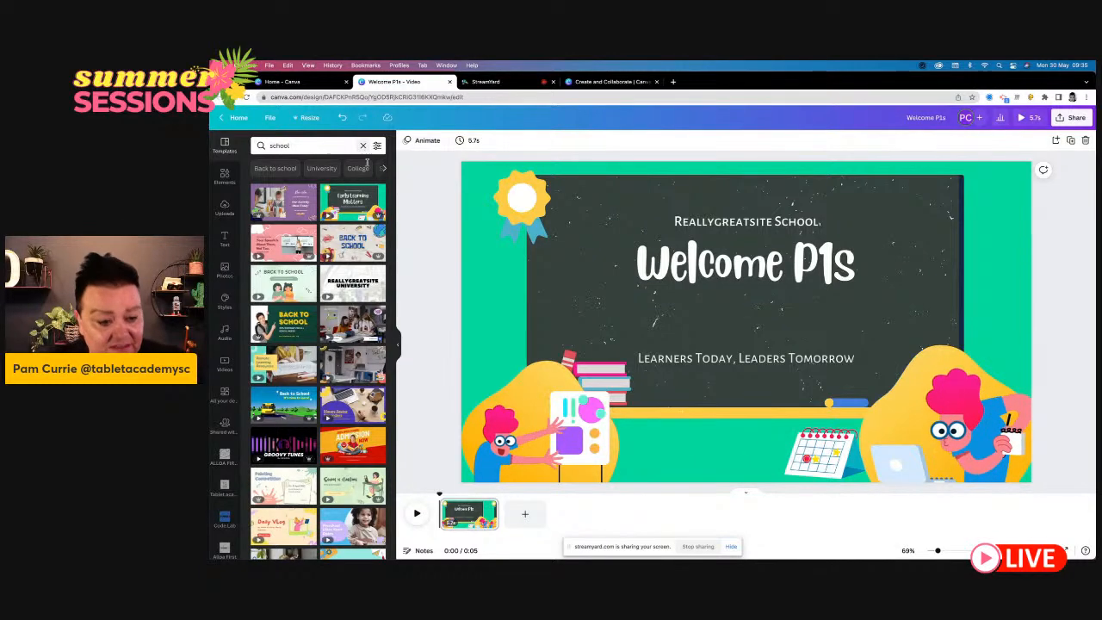
- Replace the current page with the blue and purple "Preschool Class Start Dates" video template
scroll(352, 490, "down", 1)
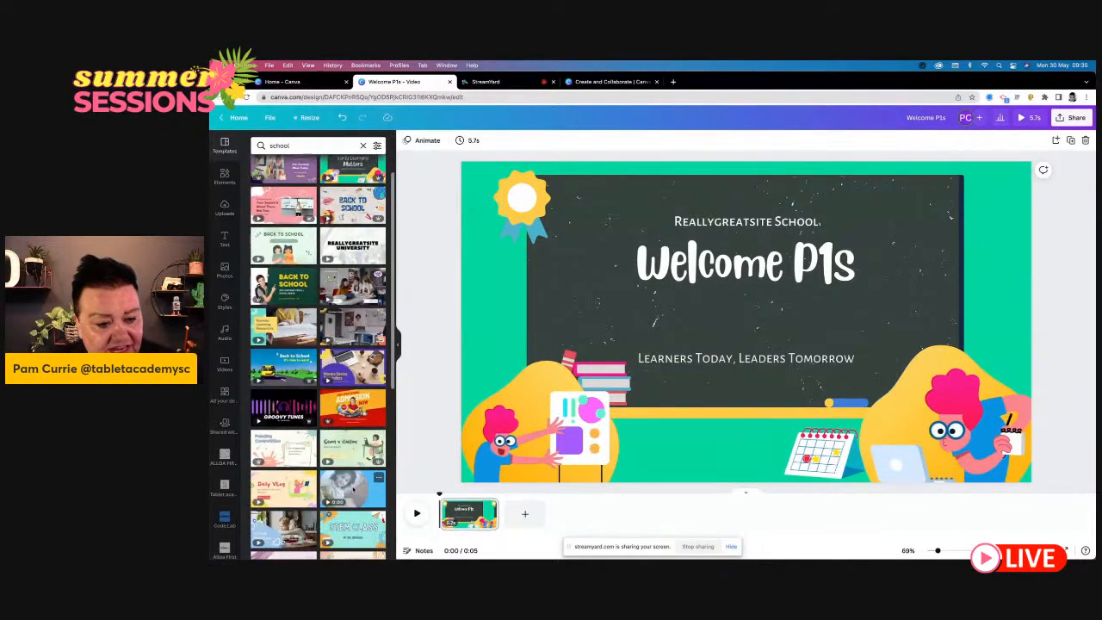
left_click(352, 489)
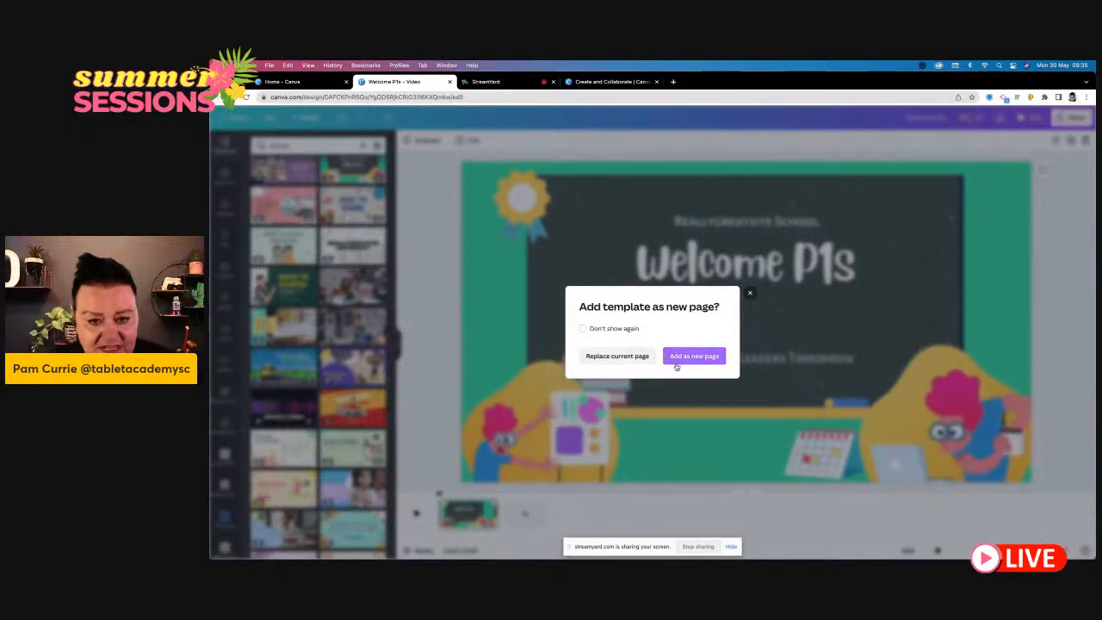
left_click(610, 361)
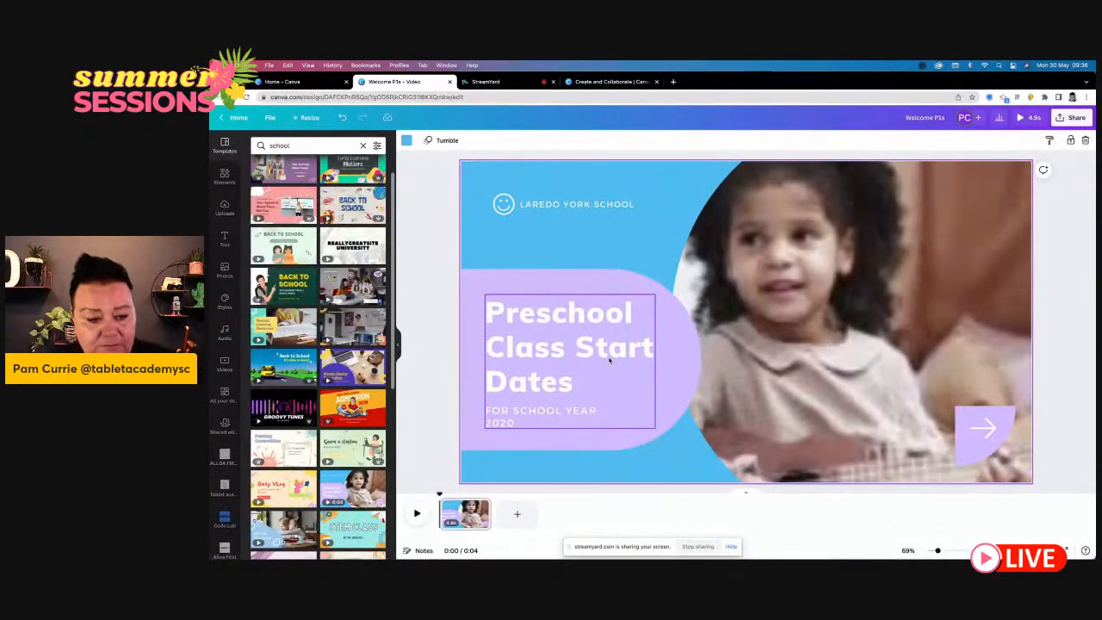
scroll(345, 488, "down", 1)
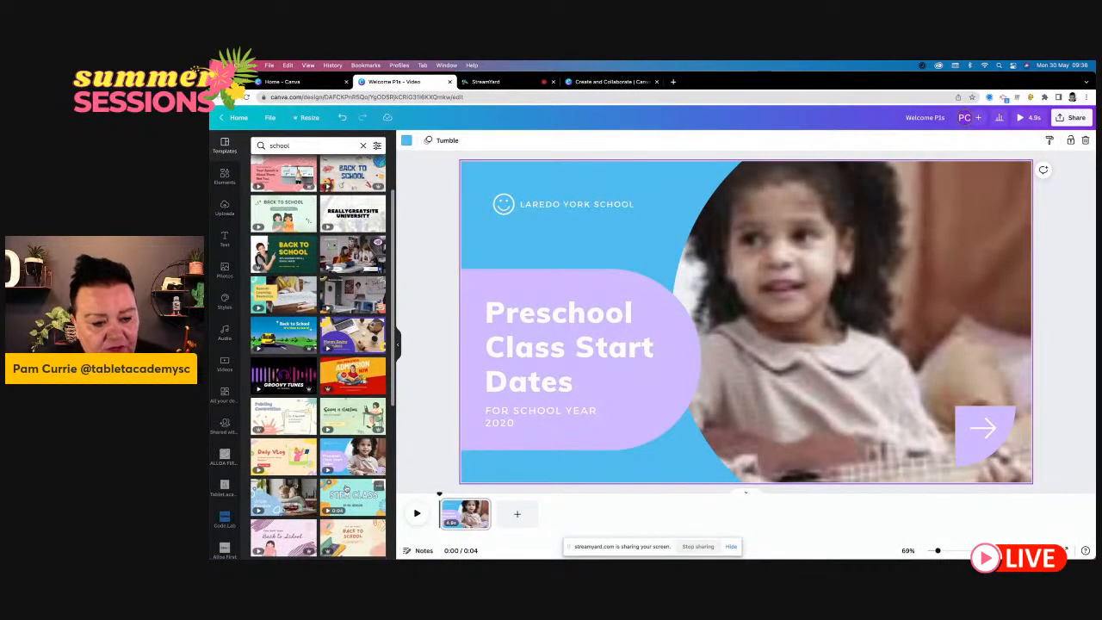
- Apply the teal "STEM CLASS" video template to the page and replace its heading with "WELCOME P1S"
left_click(345, 488)
left_click(605, 361)
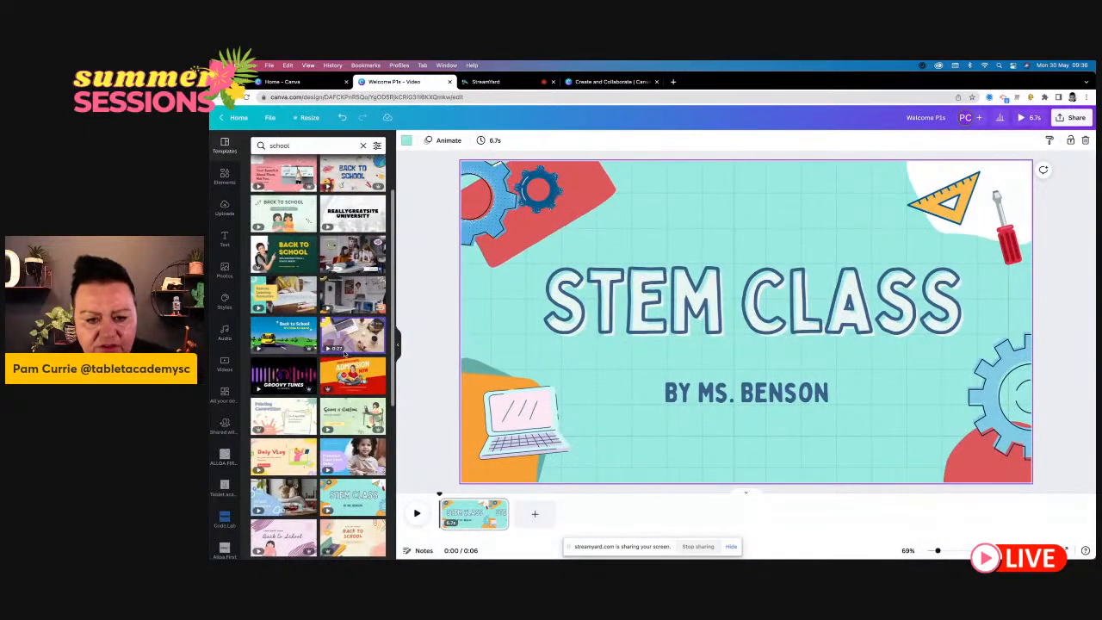
left_click(725, 295)
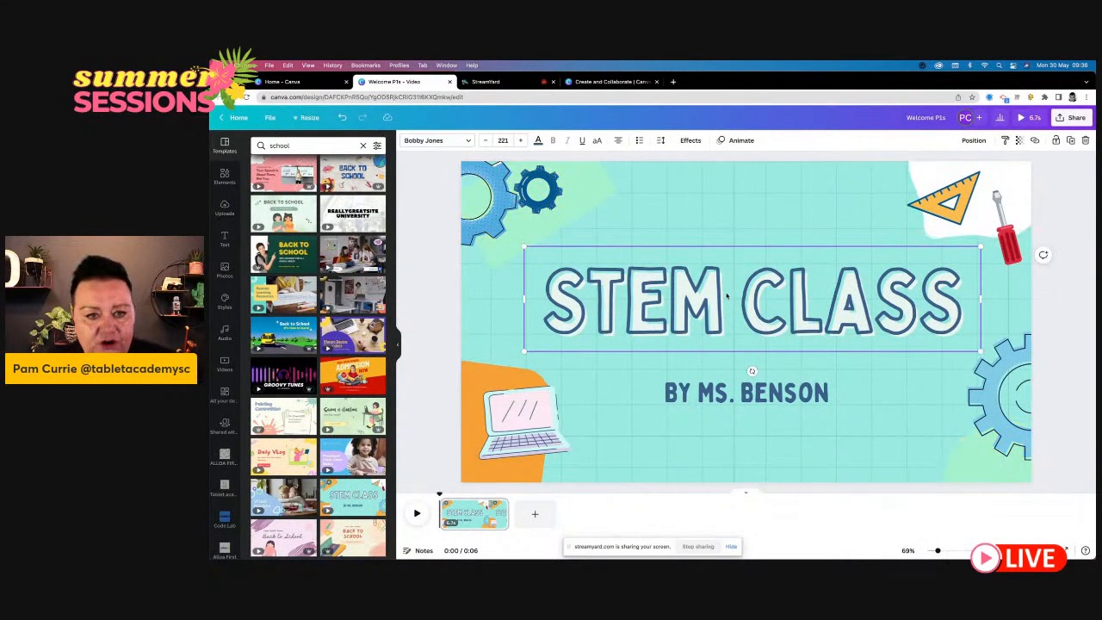
double_click(808, 321)
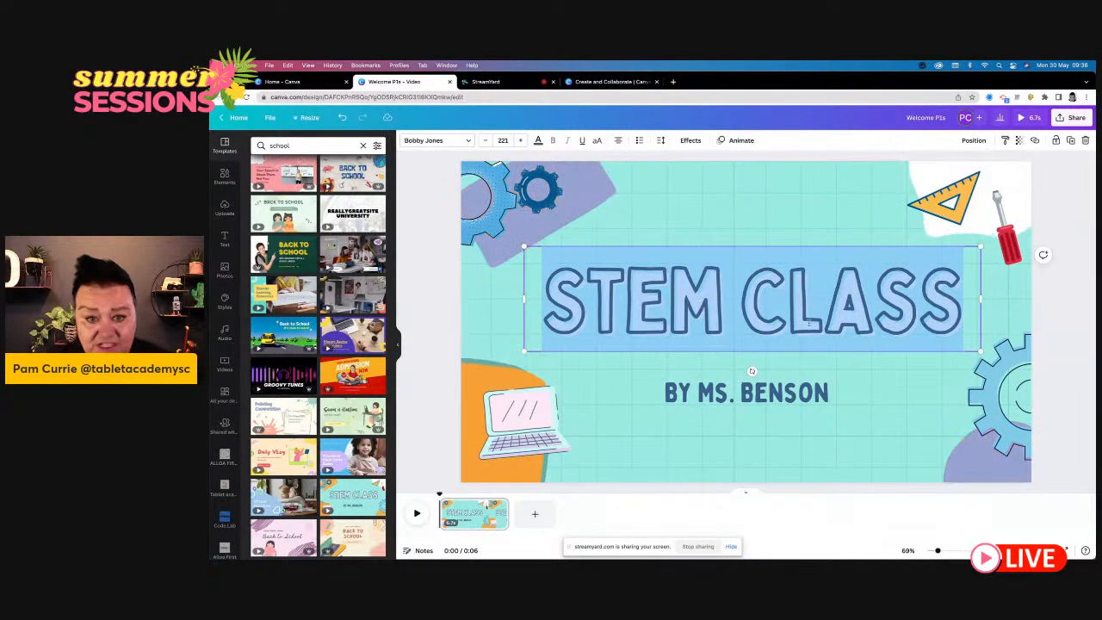
type("WEL")
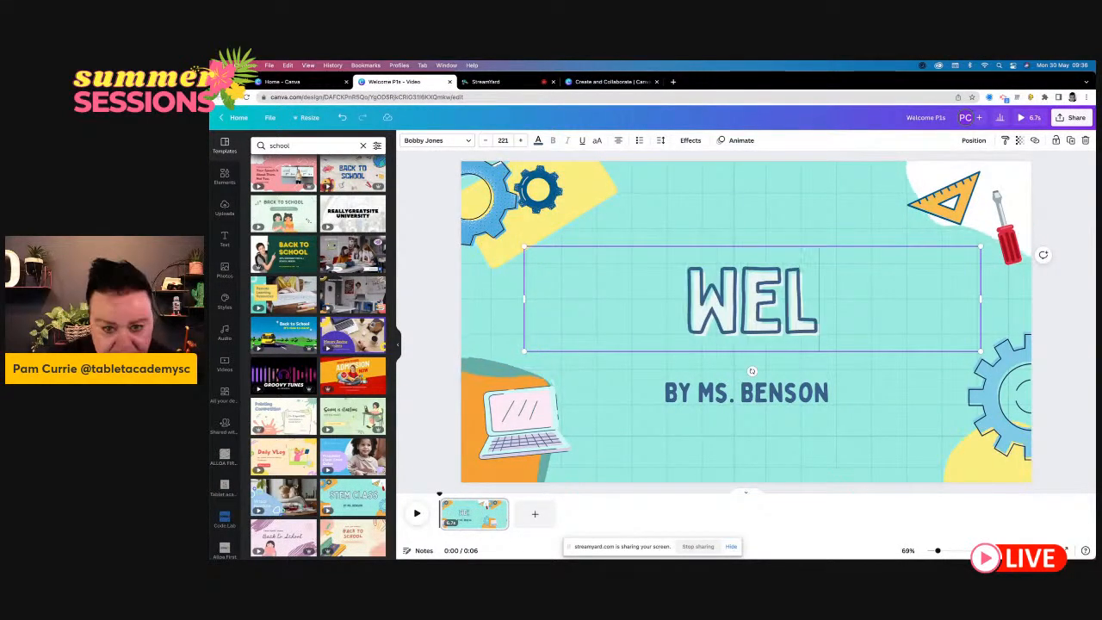
type("COME P1")
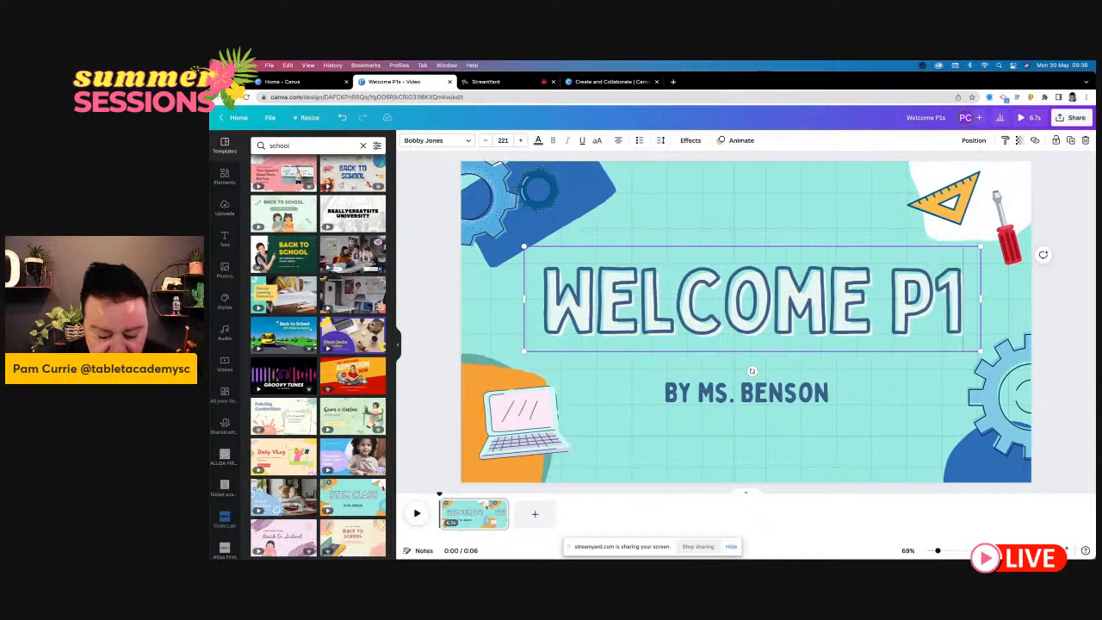
type("S")
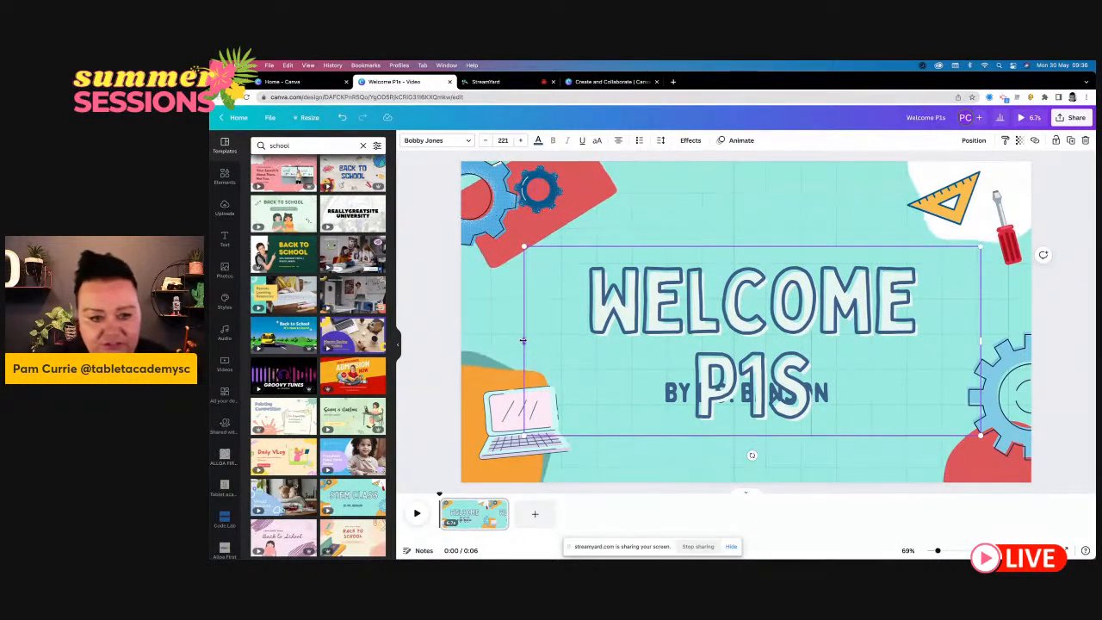
- Widen the "WELCOME P1S" heading box so the text fits on one line and move it slightly down and to the right
left_click_drag(524, 343, 497, 340)
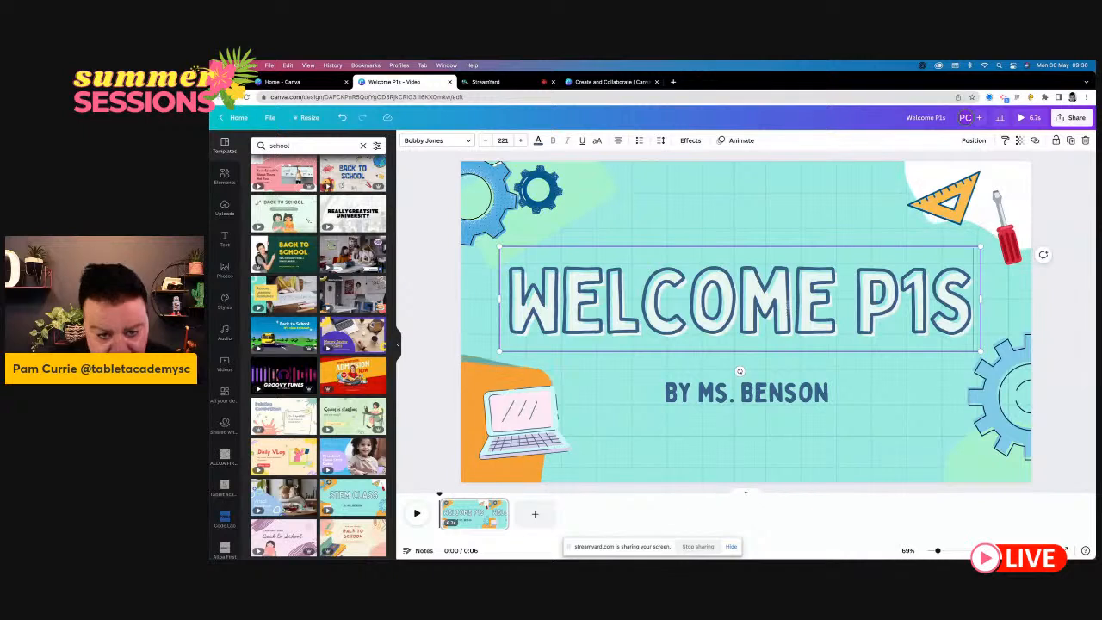
left_click(714, 197)
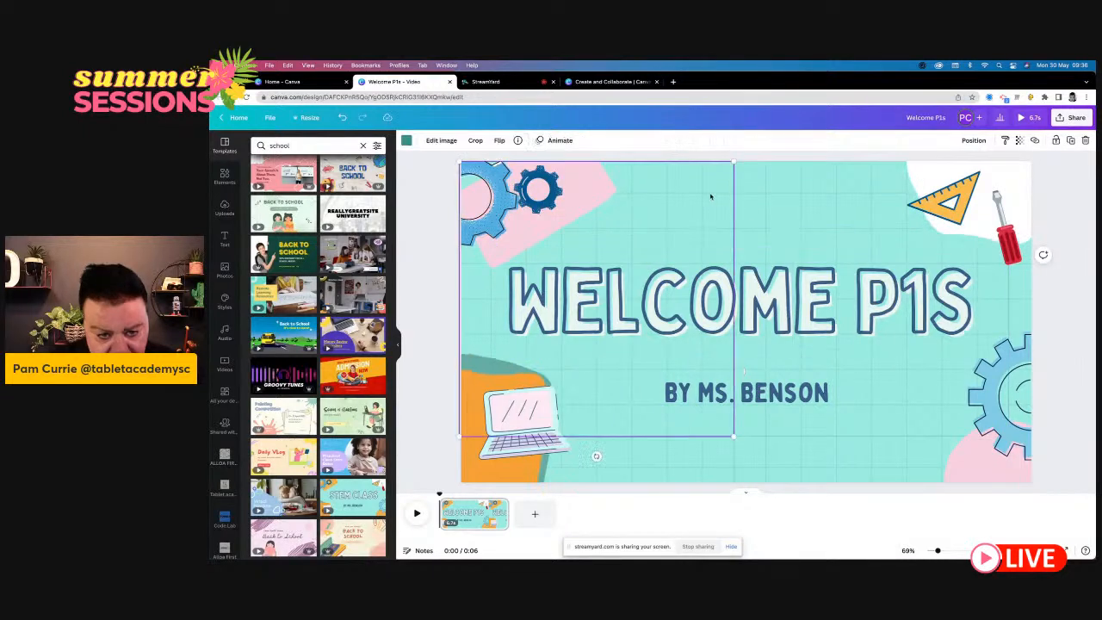
left_click(812, 323)
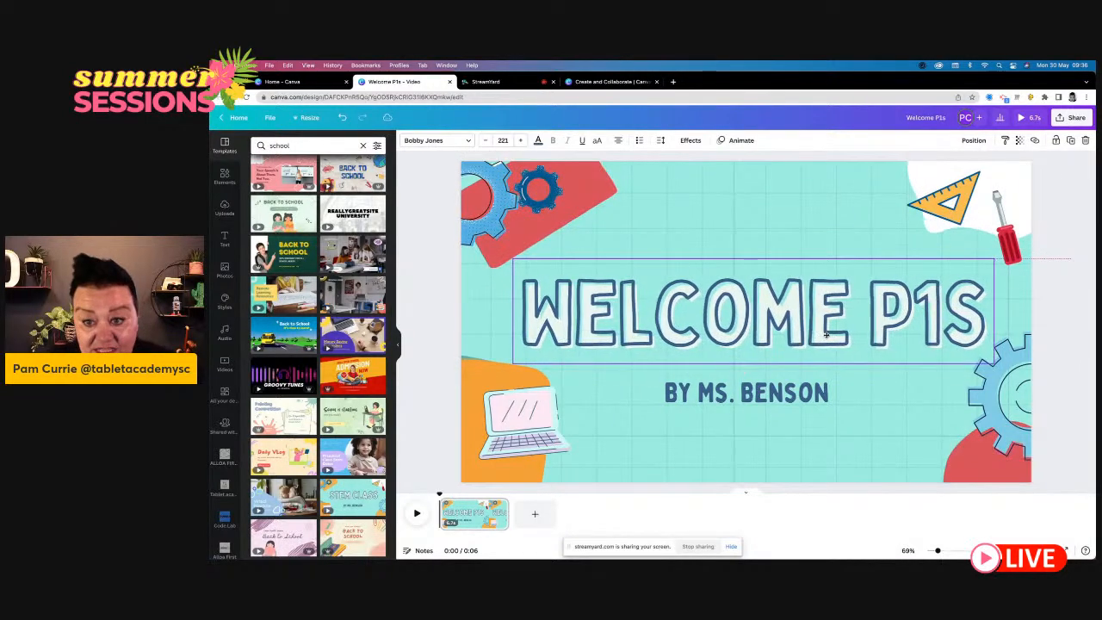
- Replace the byline below the heading with "DIGITIZE PRIMARY"
double_click(812, 395)
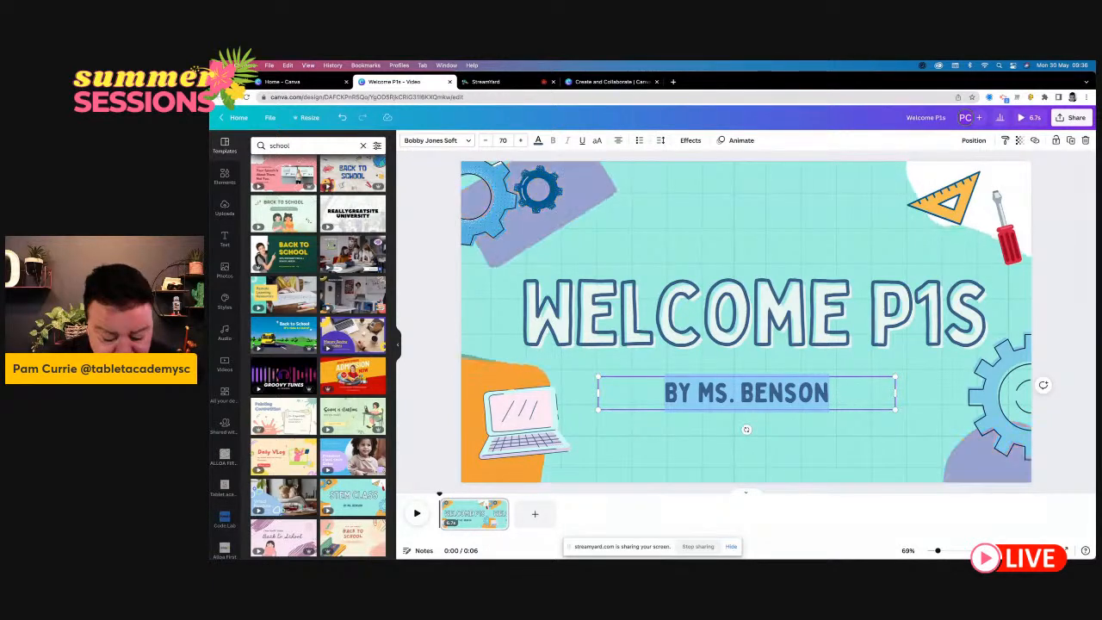
type("DIGITIZE")
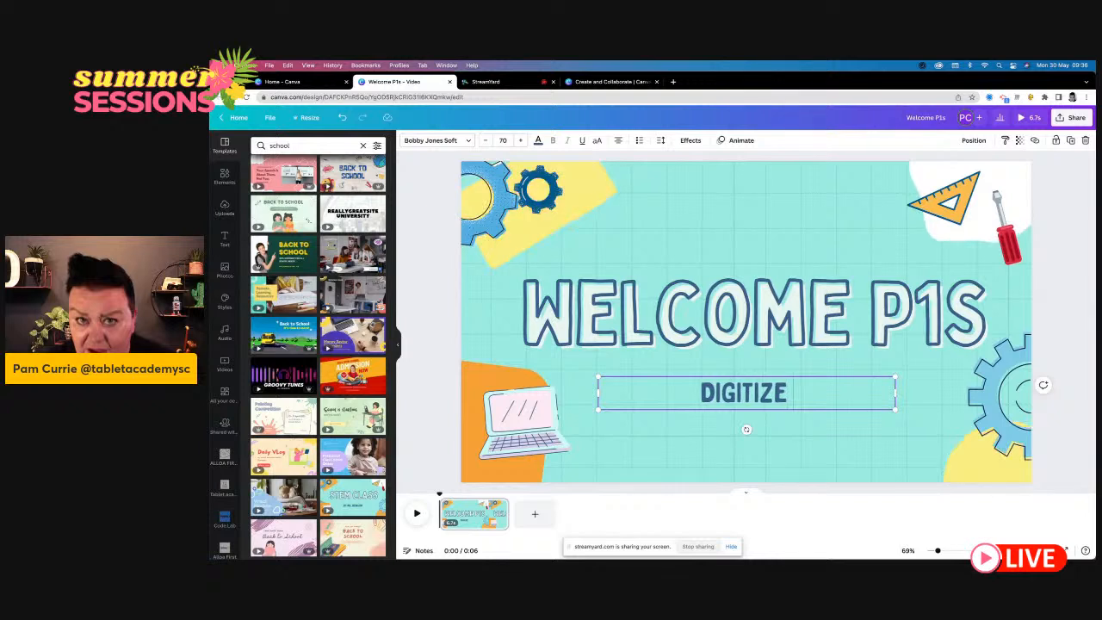
type(" PRIMARY")
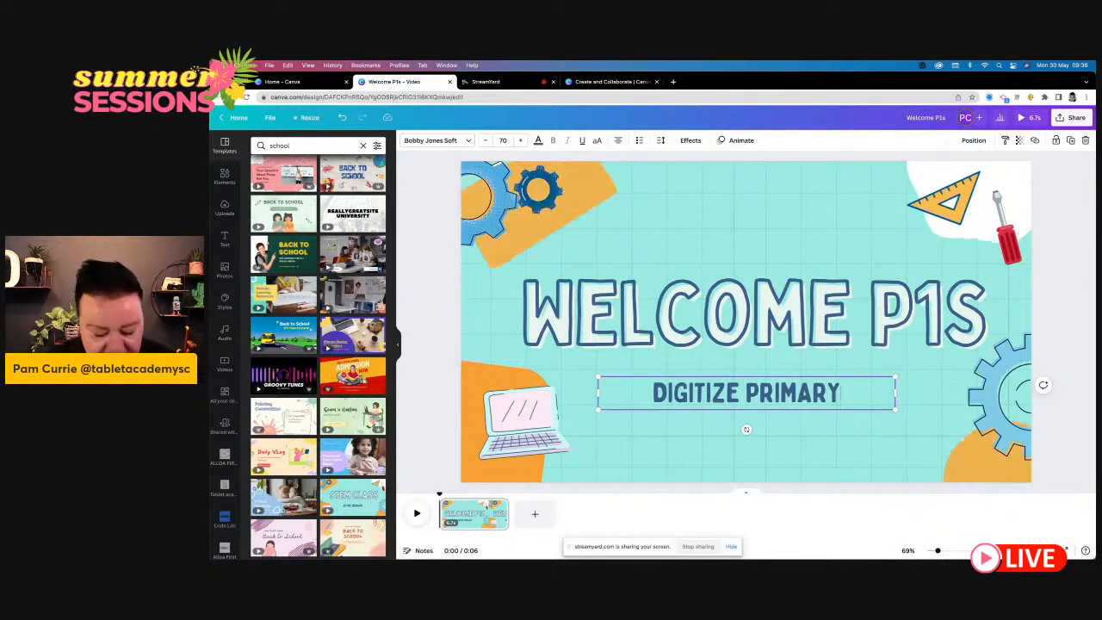
- Inspect the template's separate graphics, such as the set square, screwdriver, gear and coloured shape, and open the elements library
left_click(518, 225)
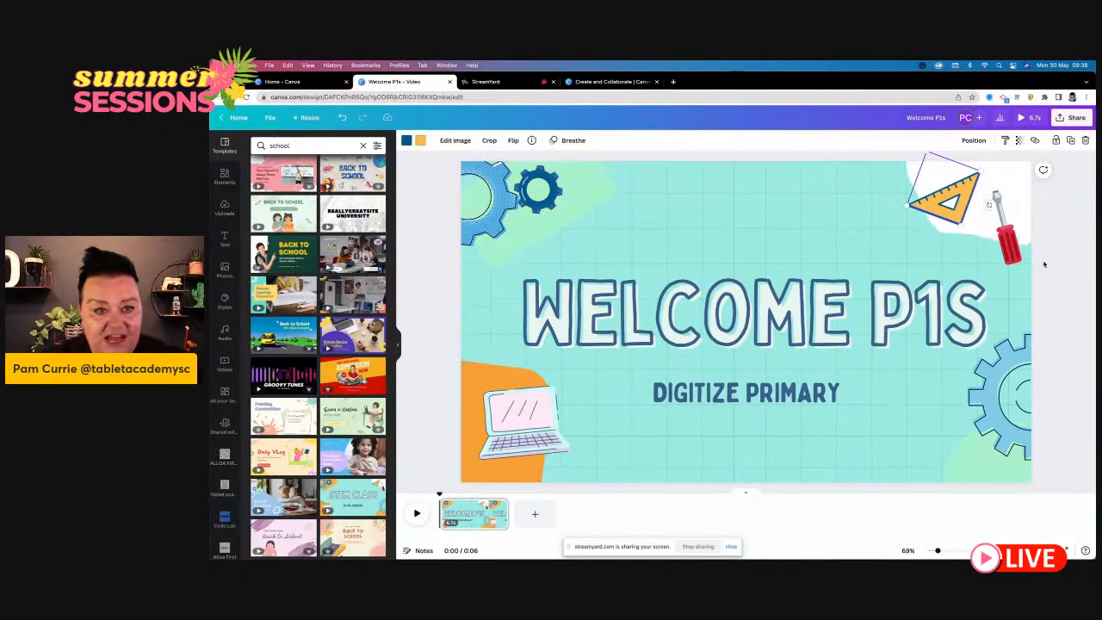
left_click(1008, 247)
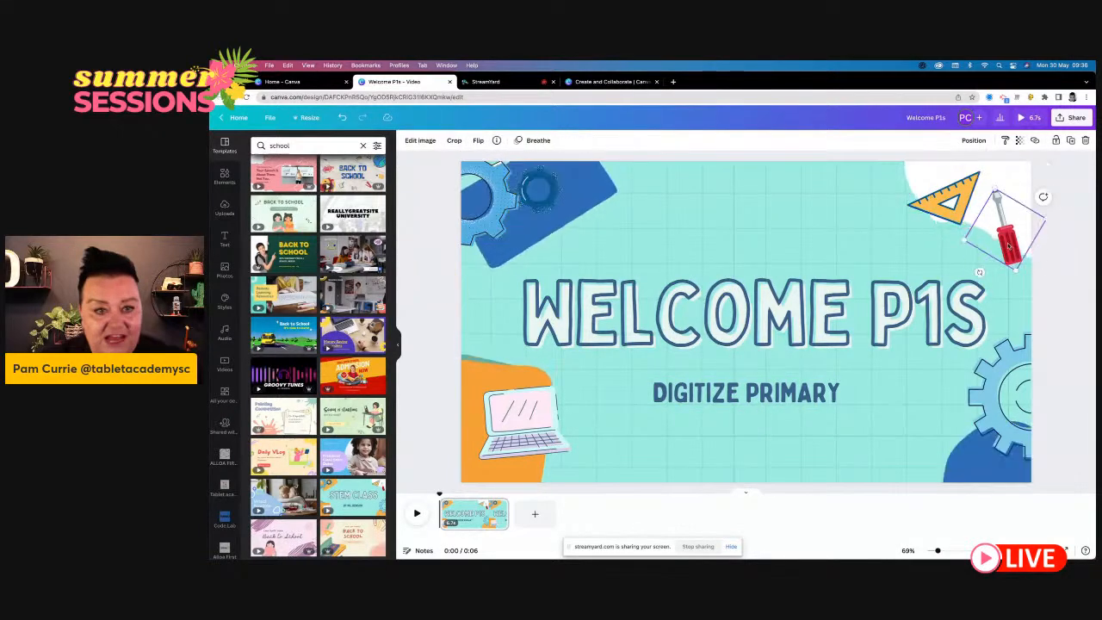
left_click(1020, 411)
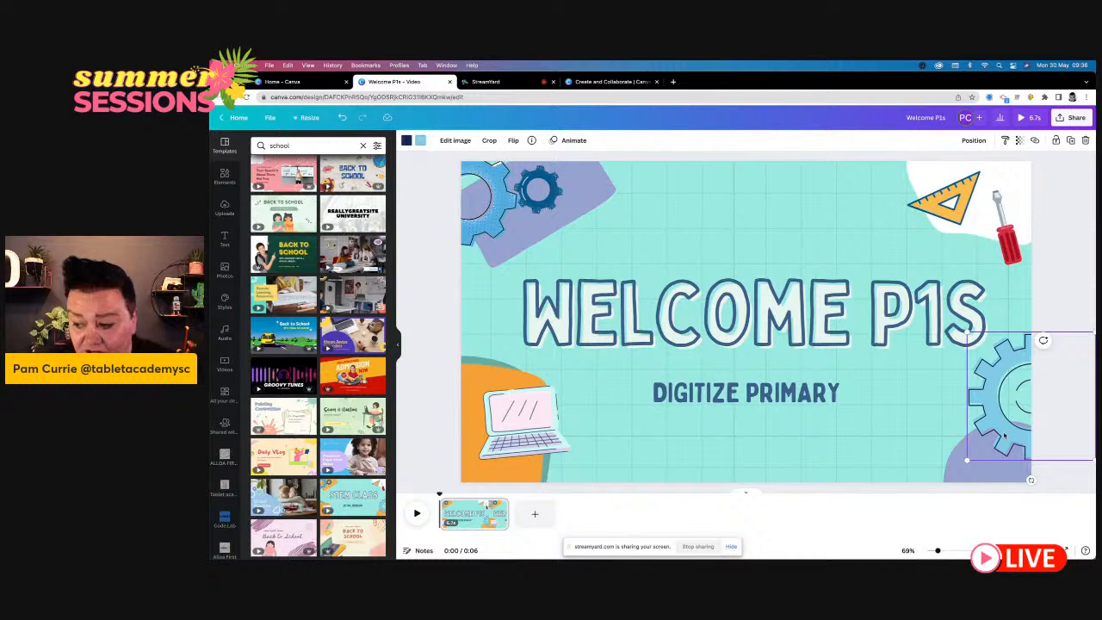
left_click(944, 465)
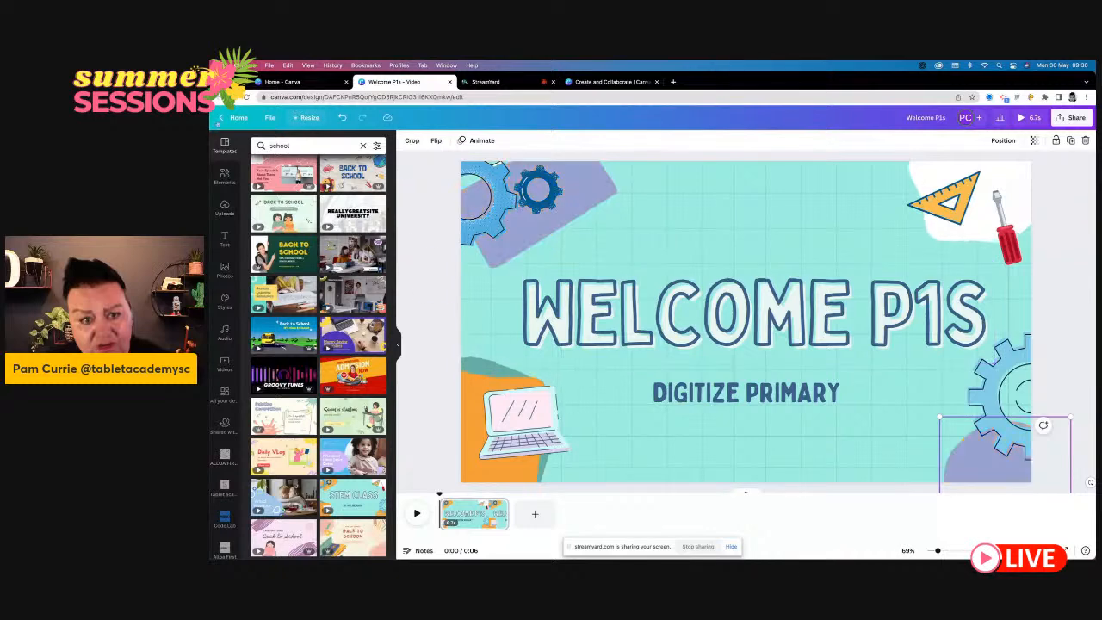
left_click(224, 174)
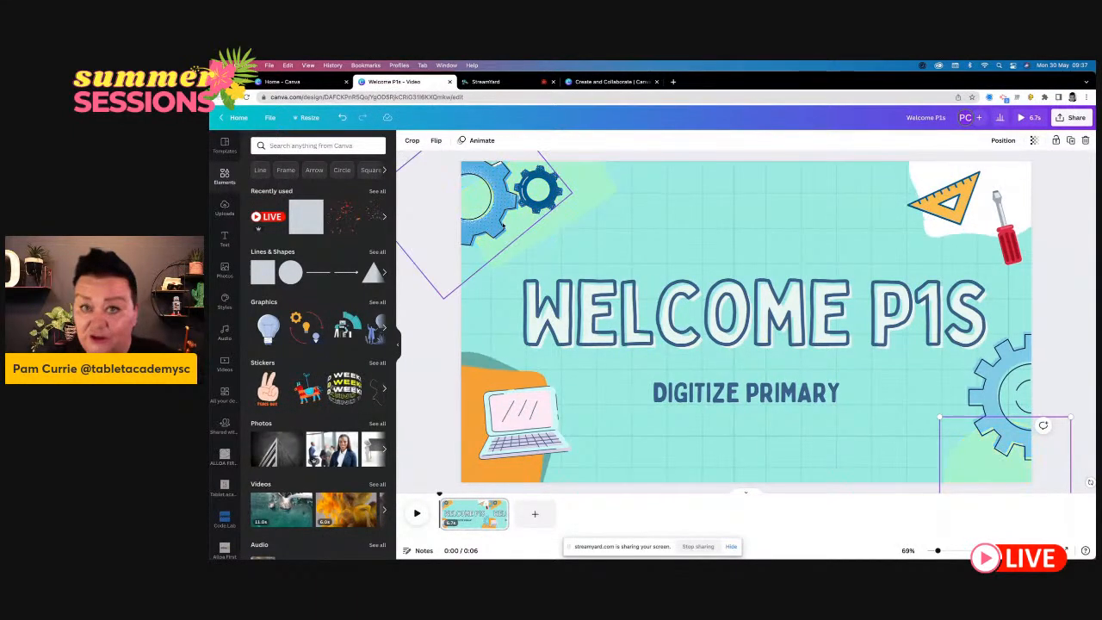
- Try deleting the blue gears graphic in the page's upper-left corner and undo the deletion
left_click(502, 225)
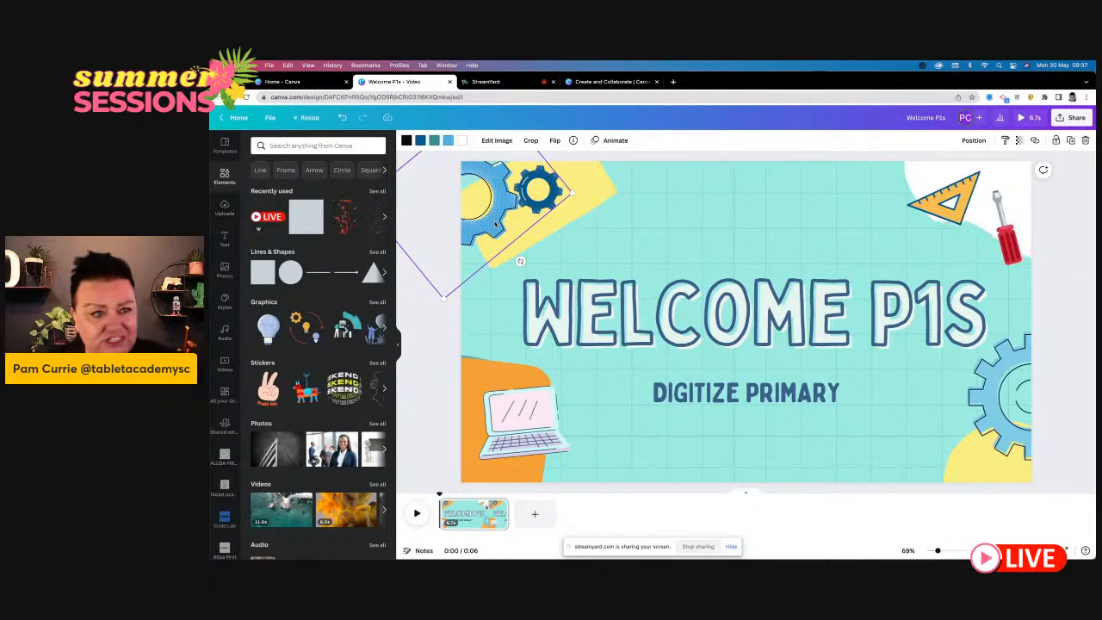
key("Delete")
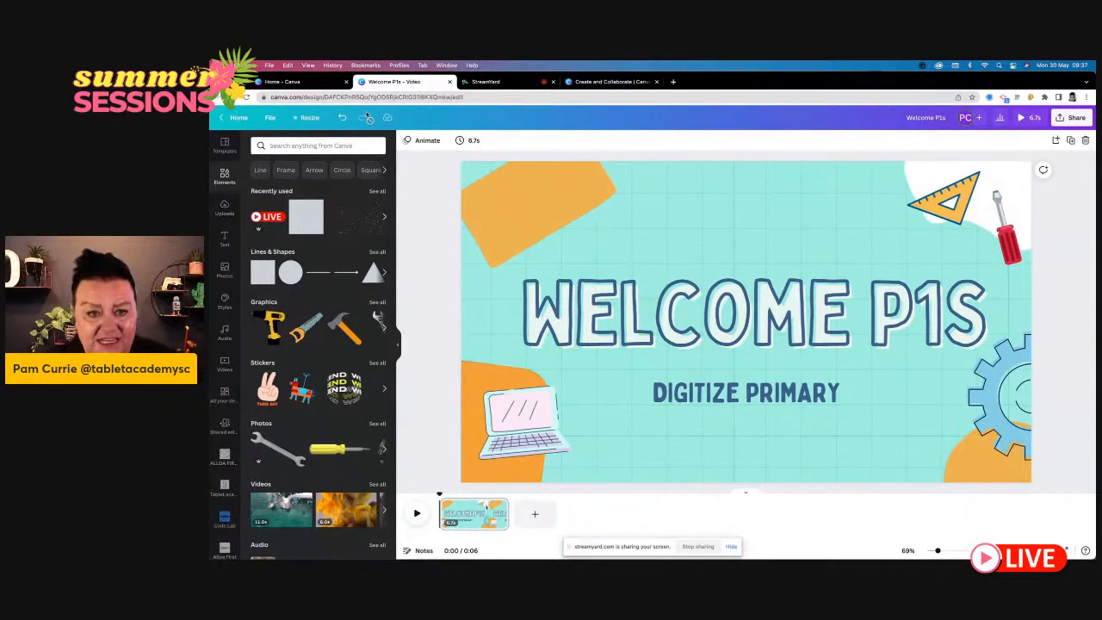
left_click(342, 117)
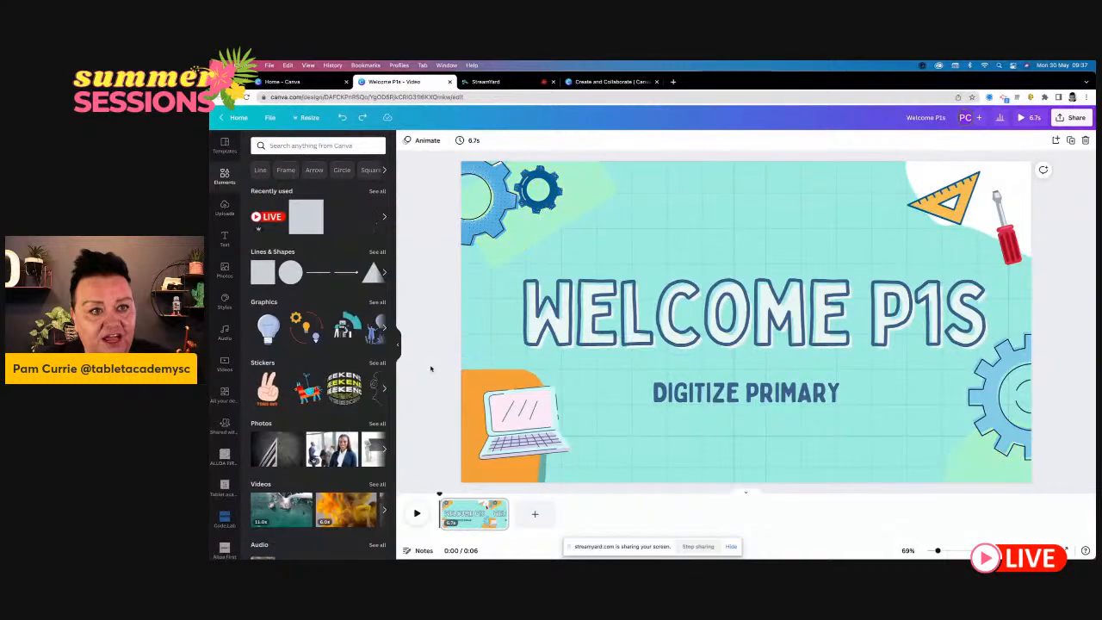
- Search the elements for "SCHOOL" and place the pink and yellow notebooks graphic over the gears in the page's upper-left corner
scroll(364, 382, "down", 5)
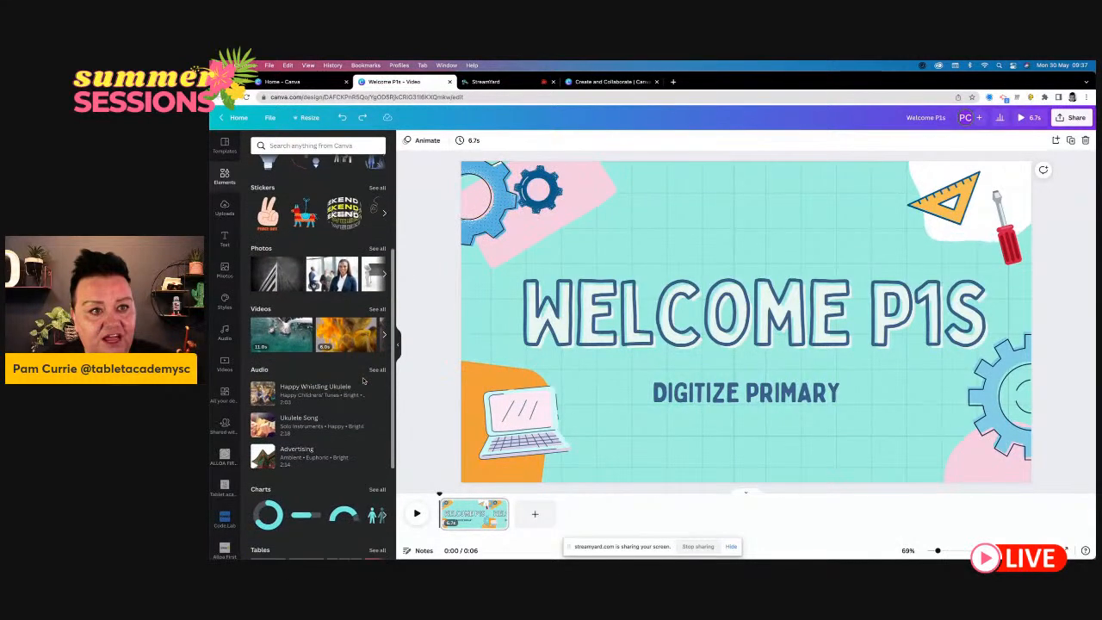
scroll(364, 381, "down", 5)
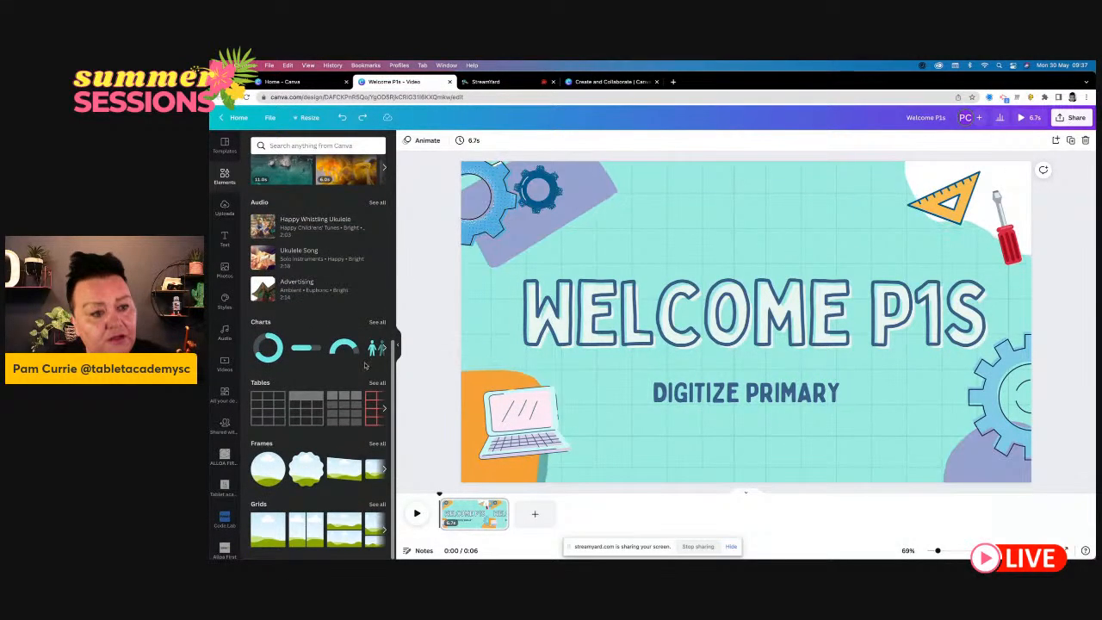
scroll(364, 365, "up", 10)
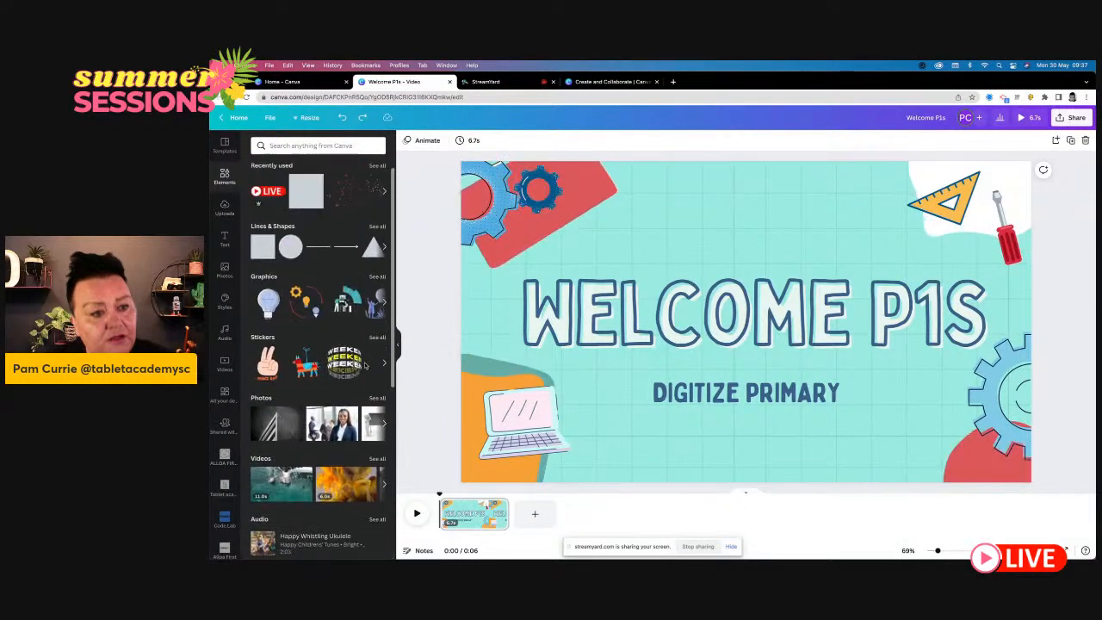
left_click(300, 142)
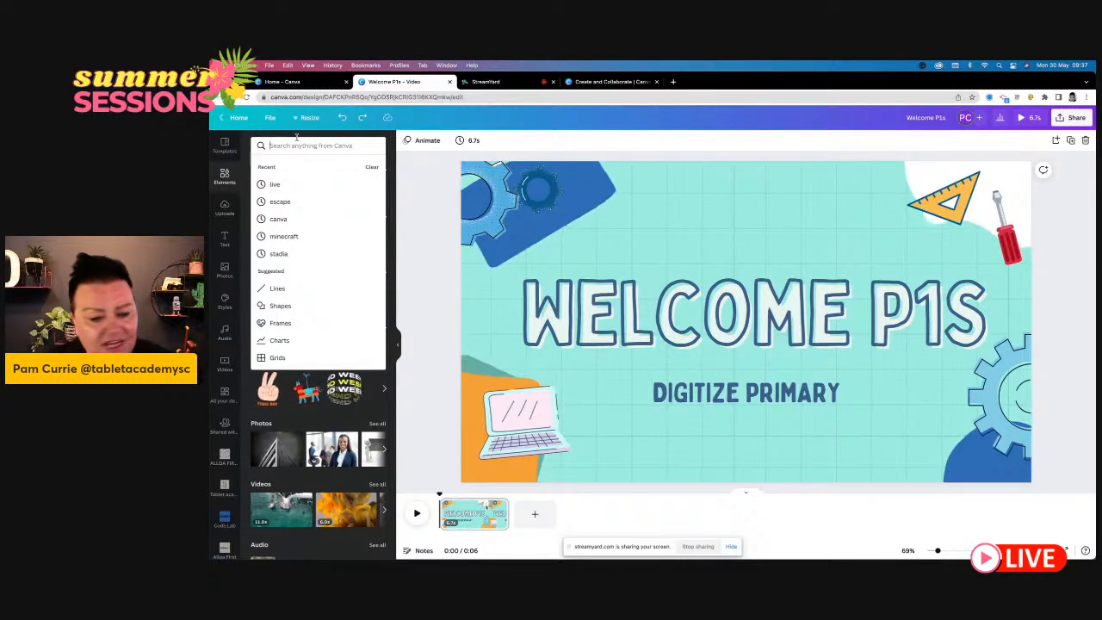
type("SCHOOL")
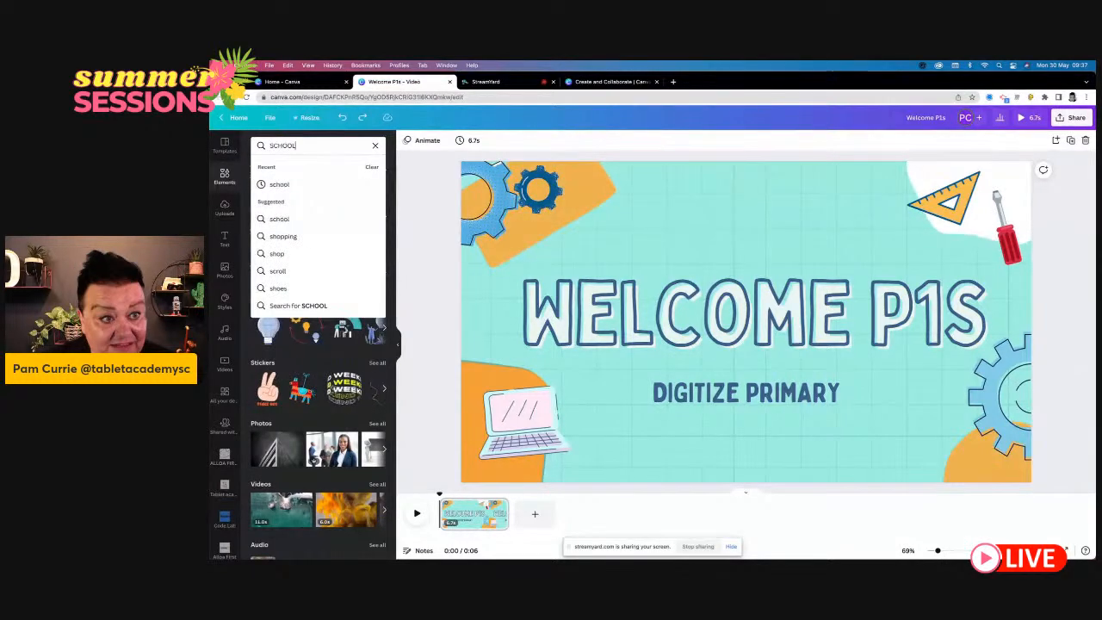
key("Return")
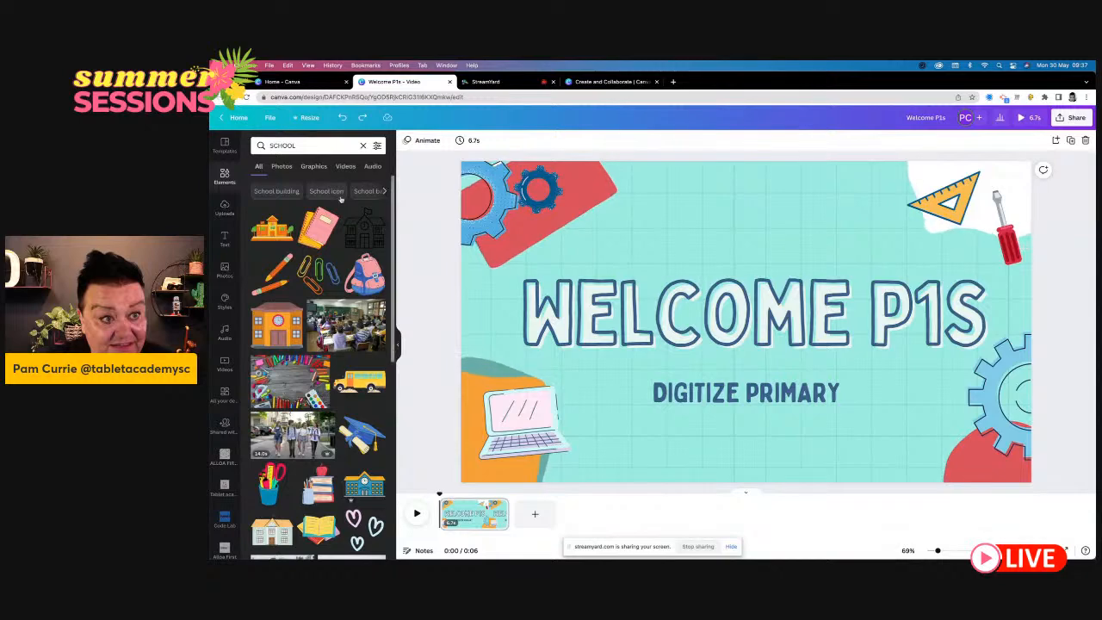
left_click(319, 228)
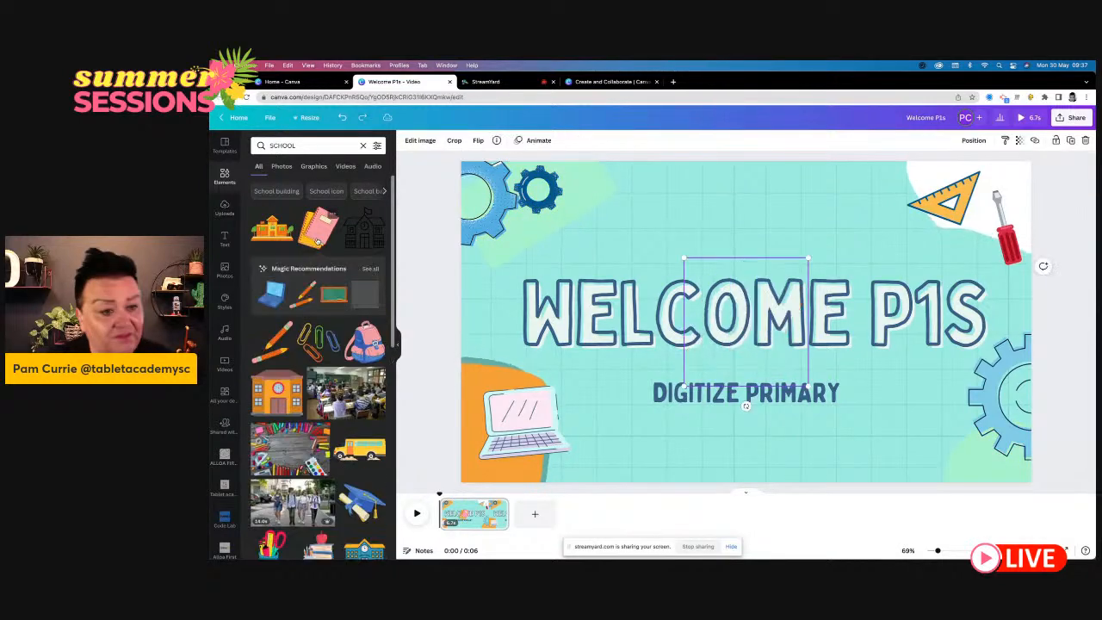
left_click_drag(745, 320, 530, 212)
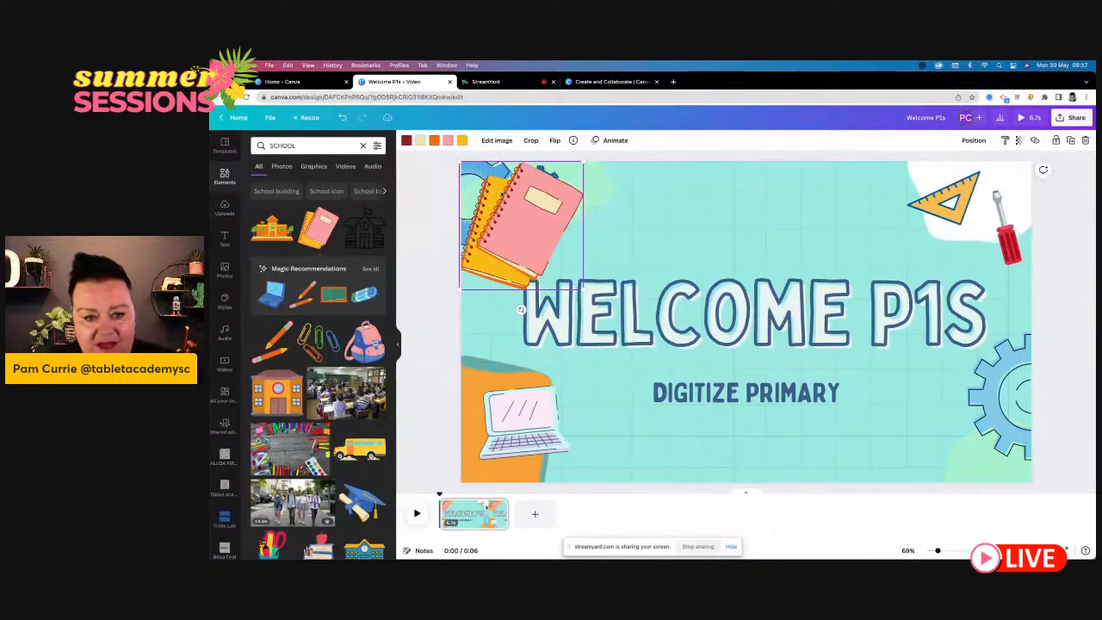
- Recolour the notebooks graphic with dark blue for its dark red and orange parts, a bright red label, a navy front cover and a light blue rear cover
left_click(405, 141)
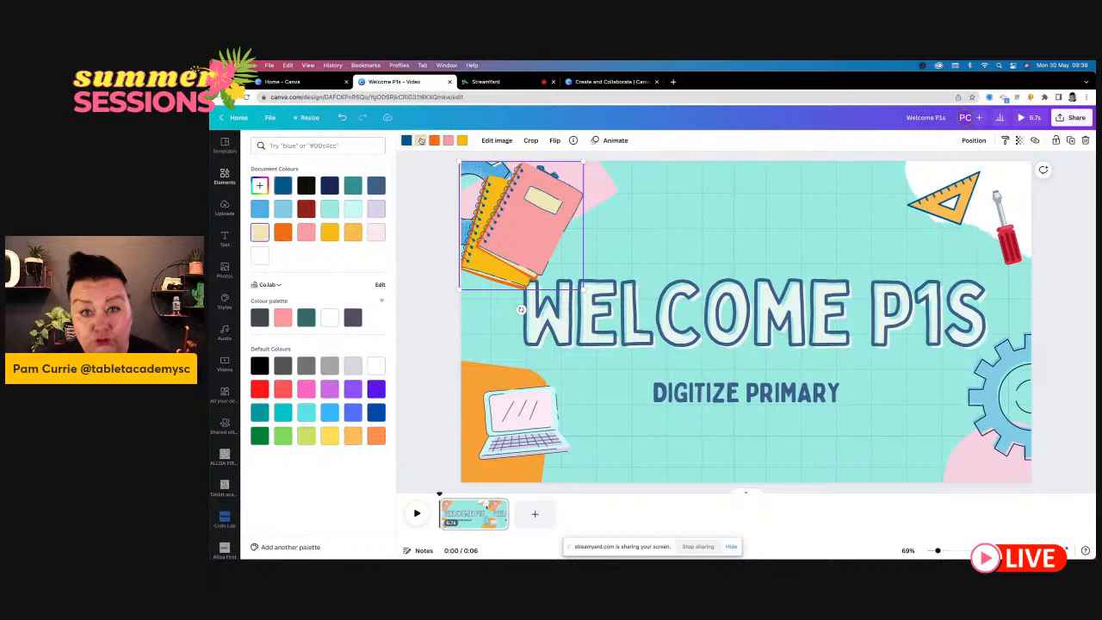
left_click(258, 390)
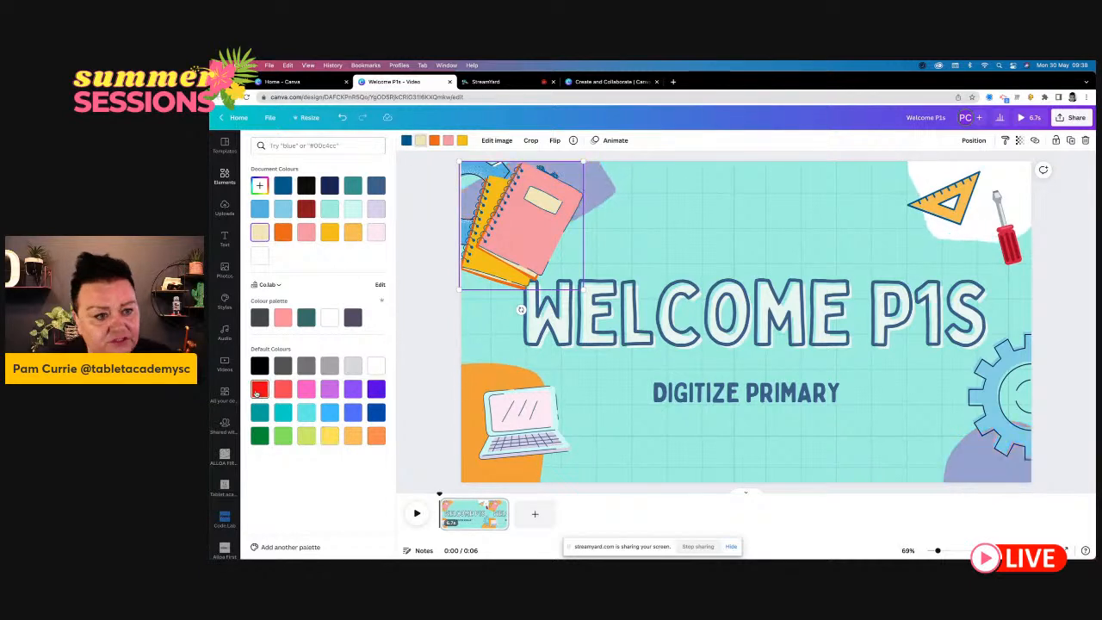
left_click(435, 141)
left_click(285, 185)
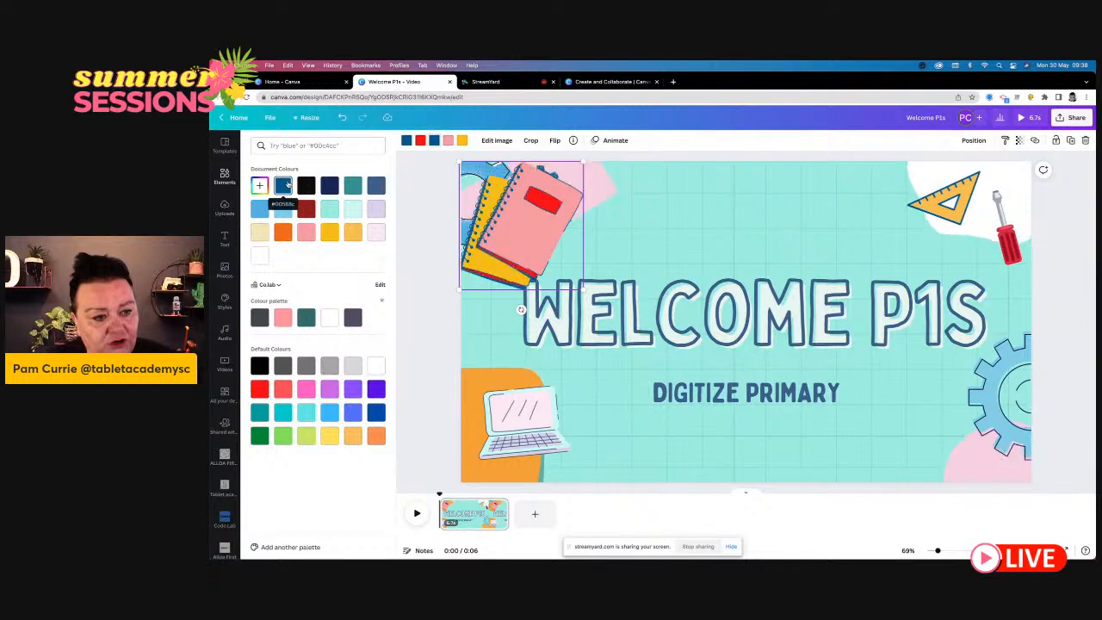
left_click(448, 140)
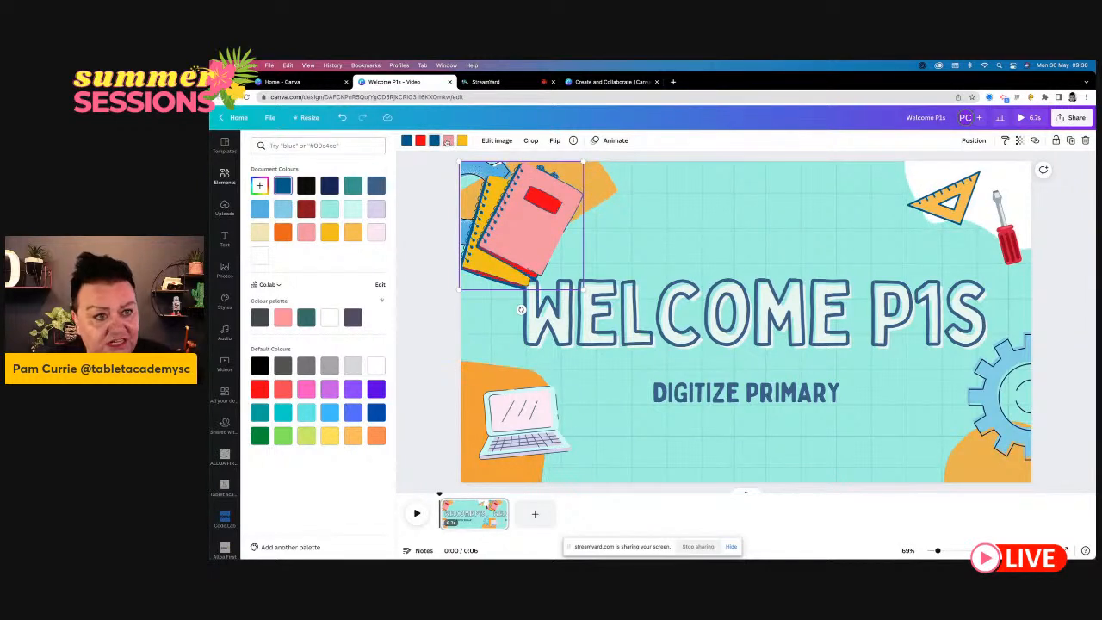
left_click(330, 187)
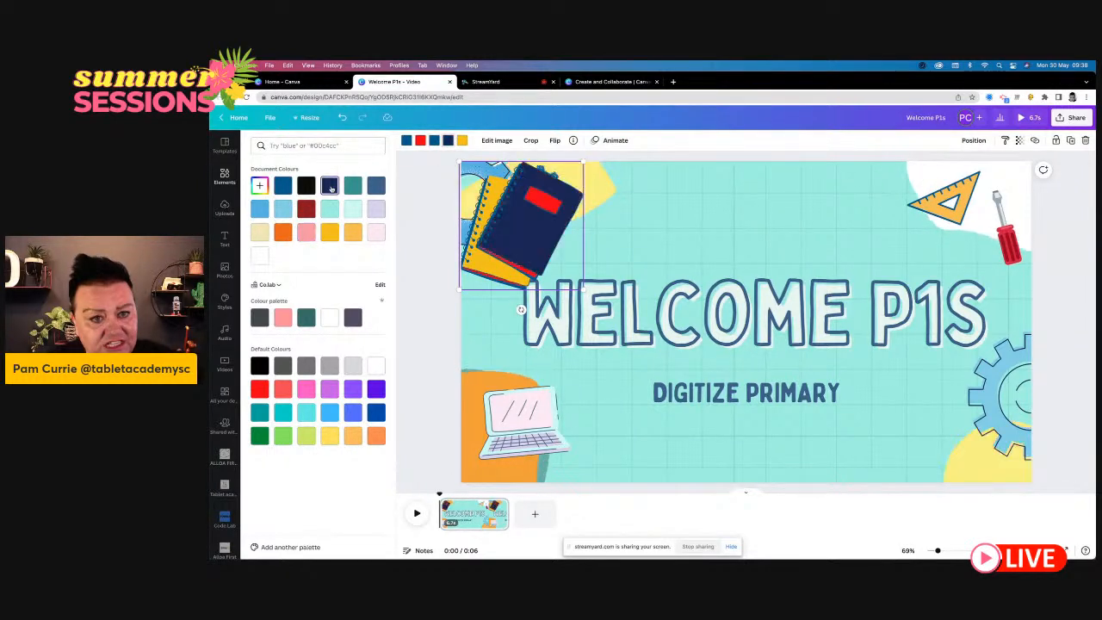
left_click(462, 141)
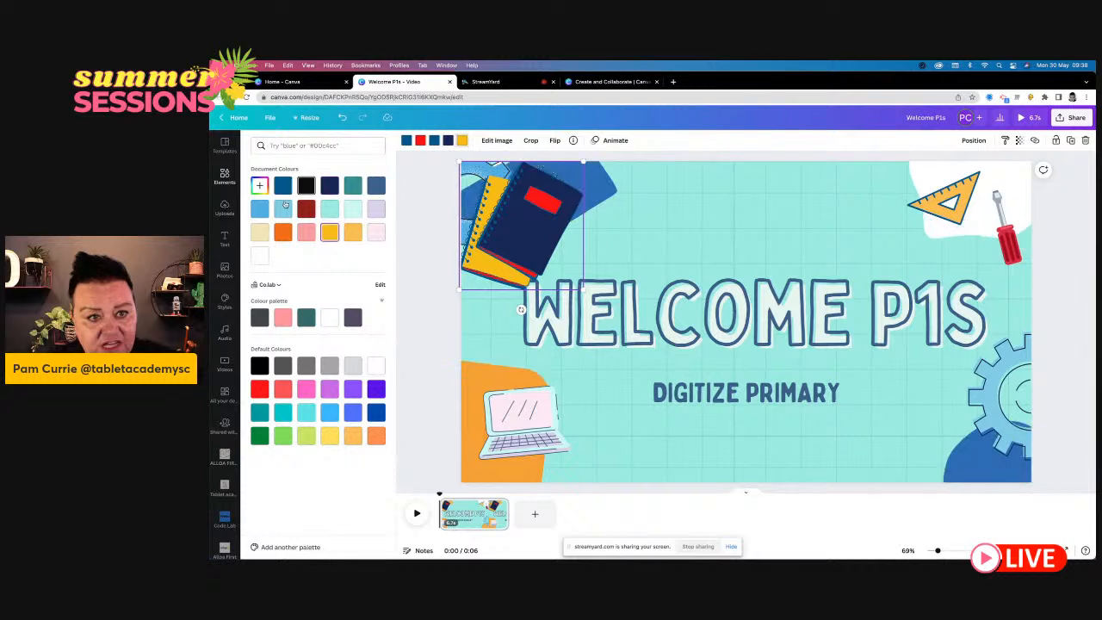
left_click(282, 209)
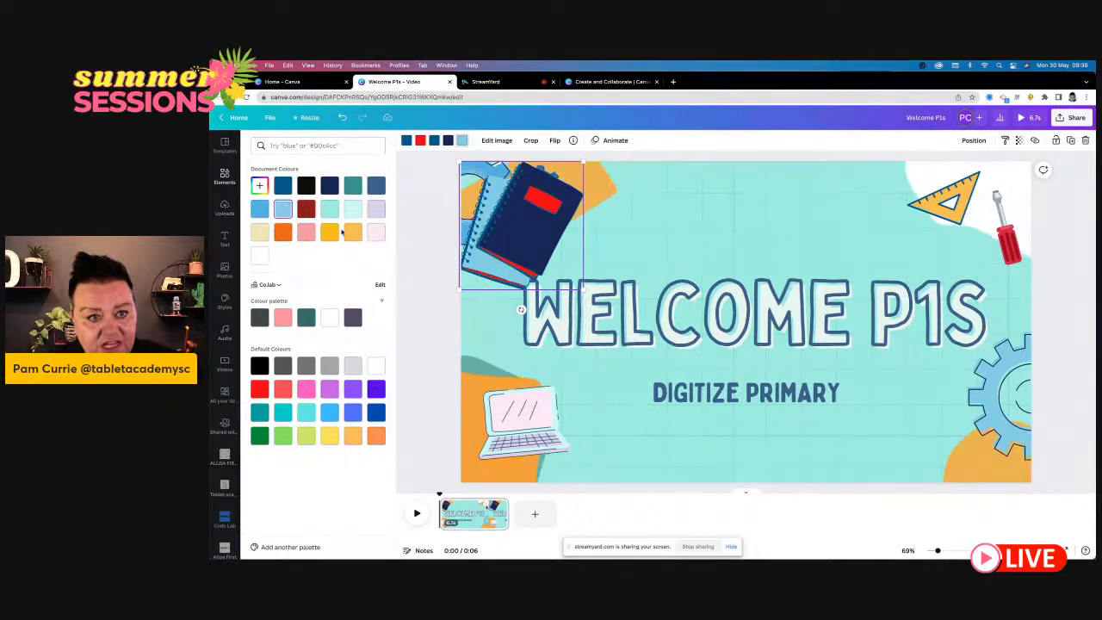
- Add the stacked books graphic with the apple and pencil pot from the school elements over the gear in the page's lower-right corner
left_click(431, 334)
left_click(431, 334)
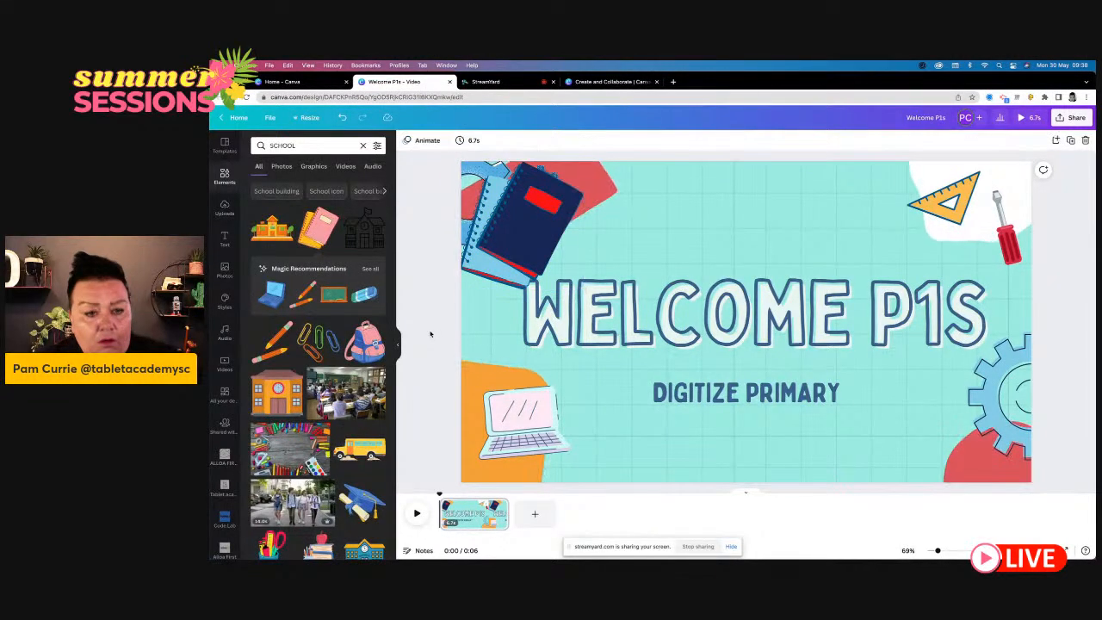
left_click(508, 393)
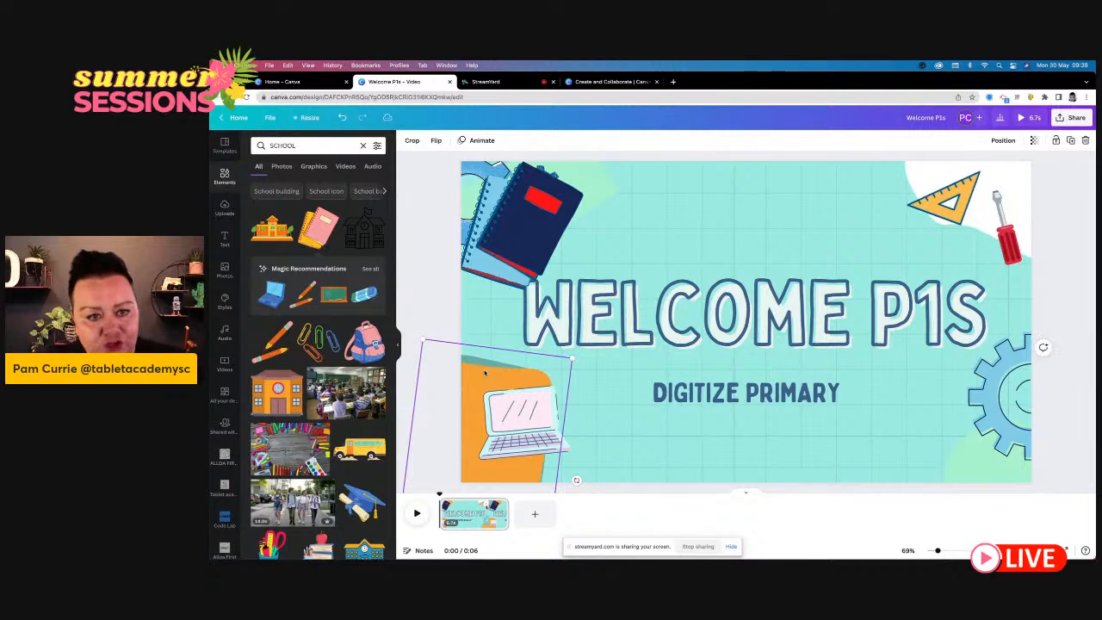
left_click(418, 228)
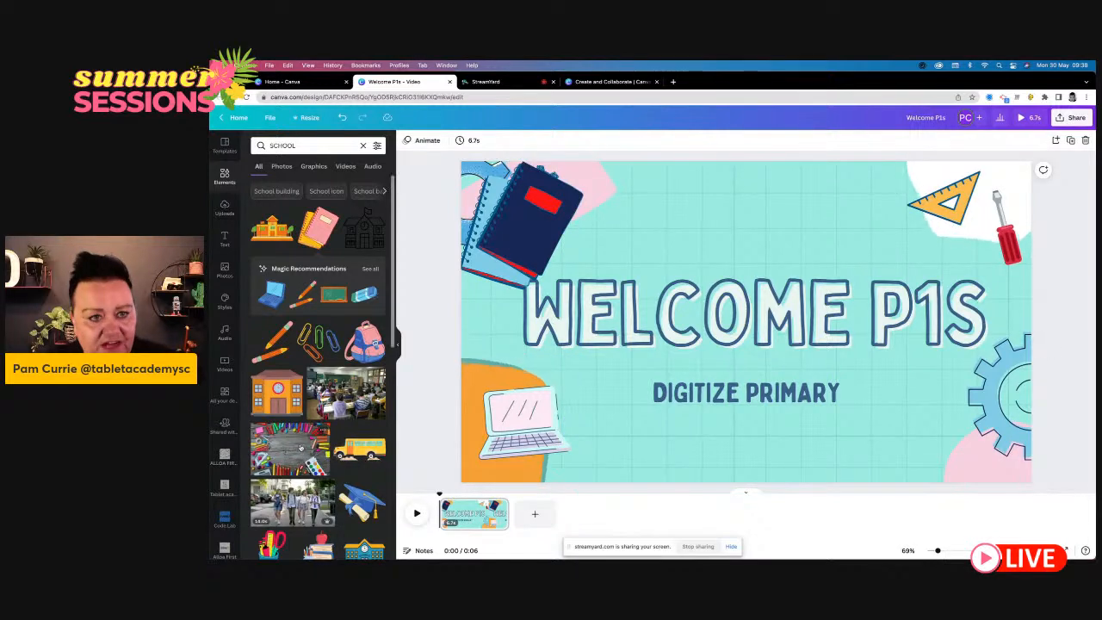
scroll(301, 448, "down", 3)
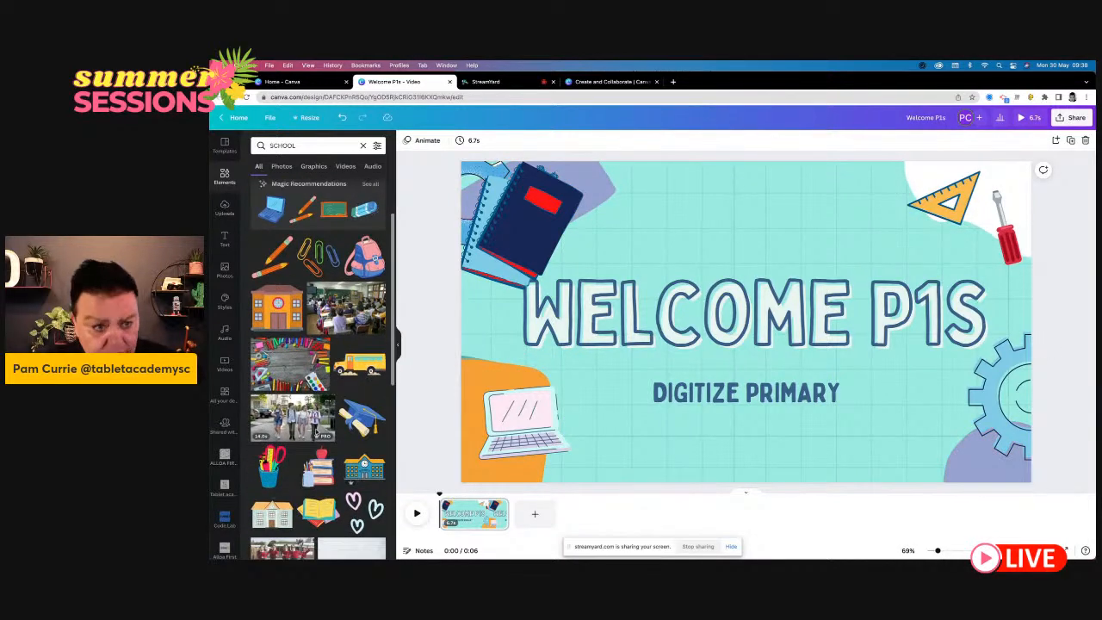
scroll(317, 430, "down", 3)
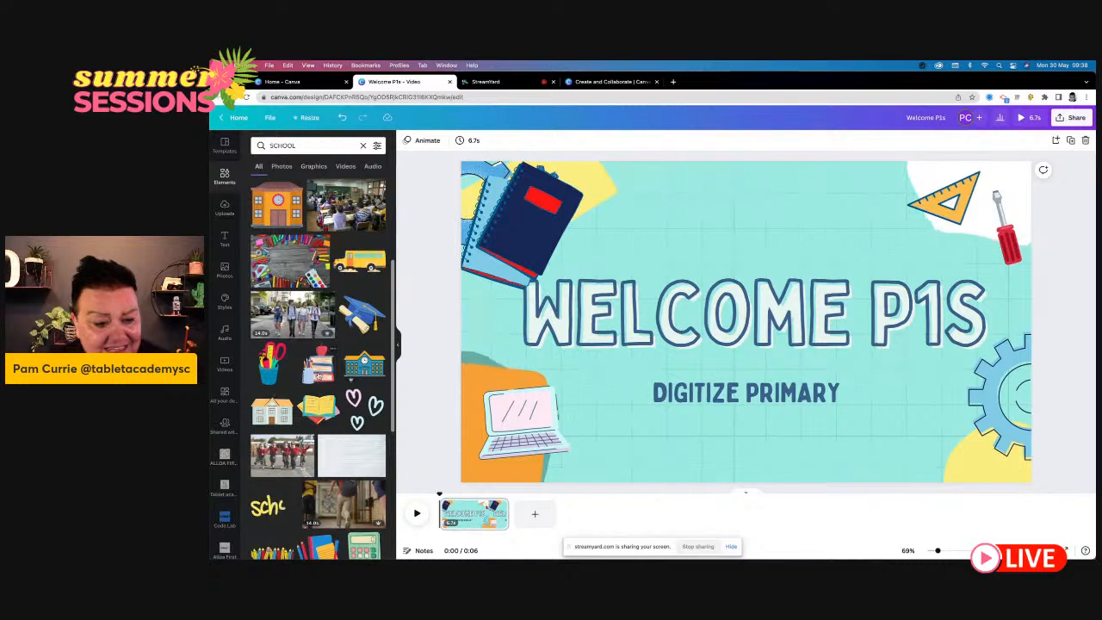
left_click(319, 372)
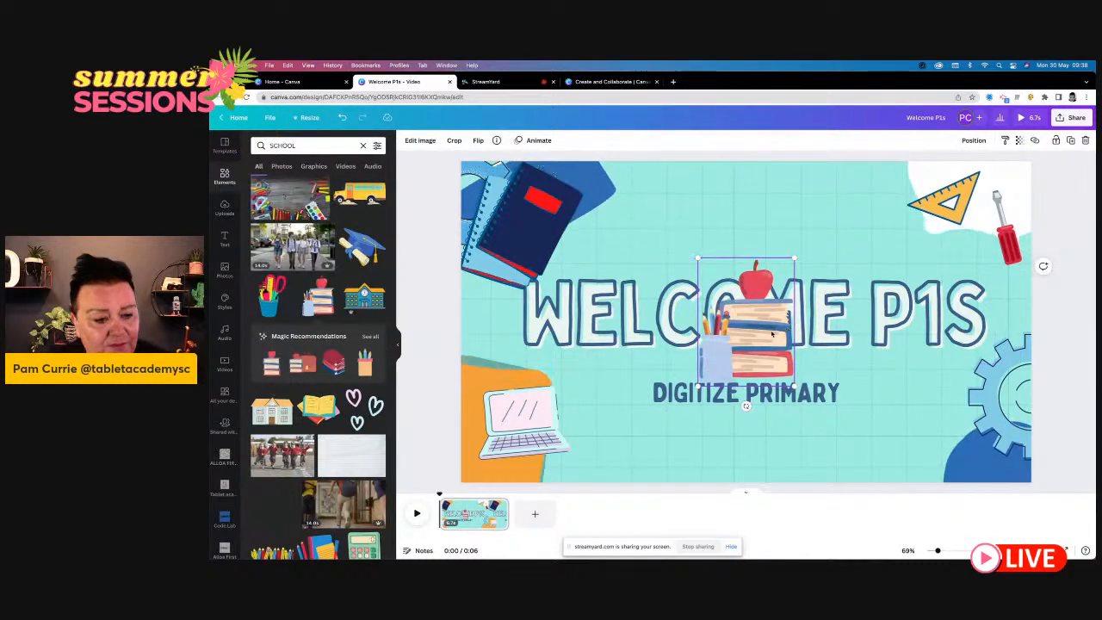
left_click_drag(772, 334, 1009, 437)
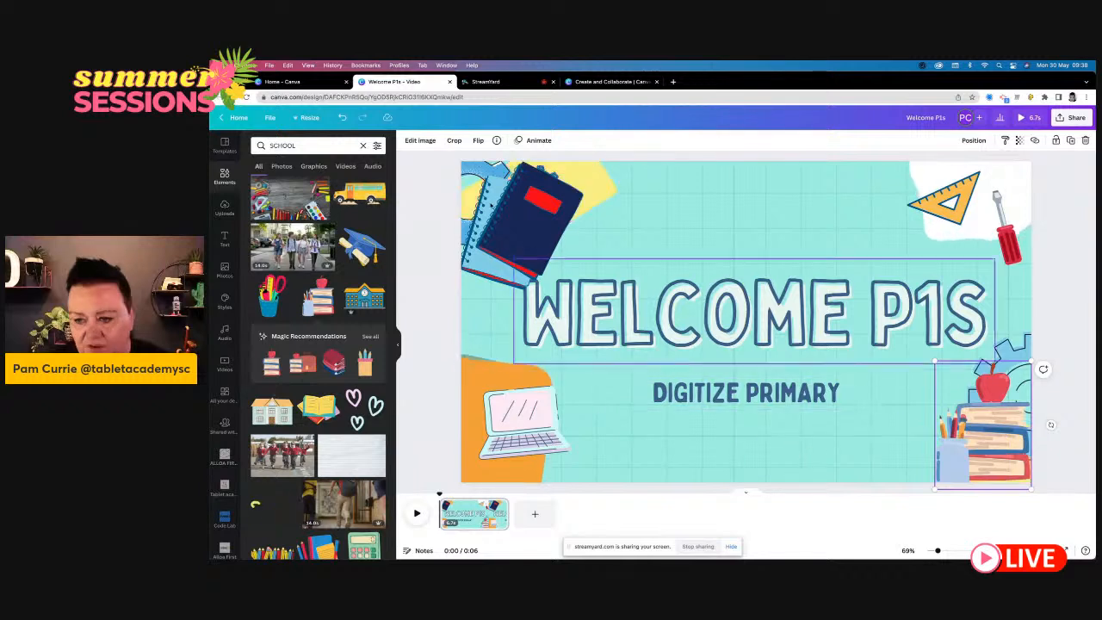
- Search the elements for "SCHOOL BADGE" and add the round blue hourglass badge to the page
left_click(314, 146)
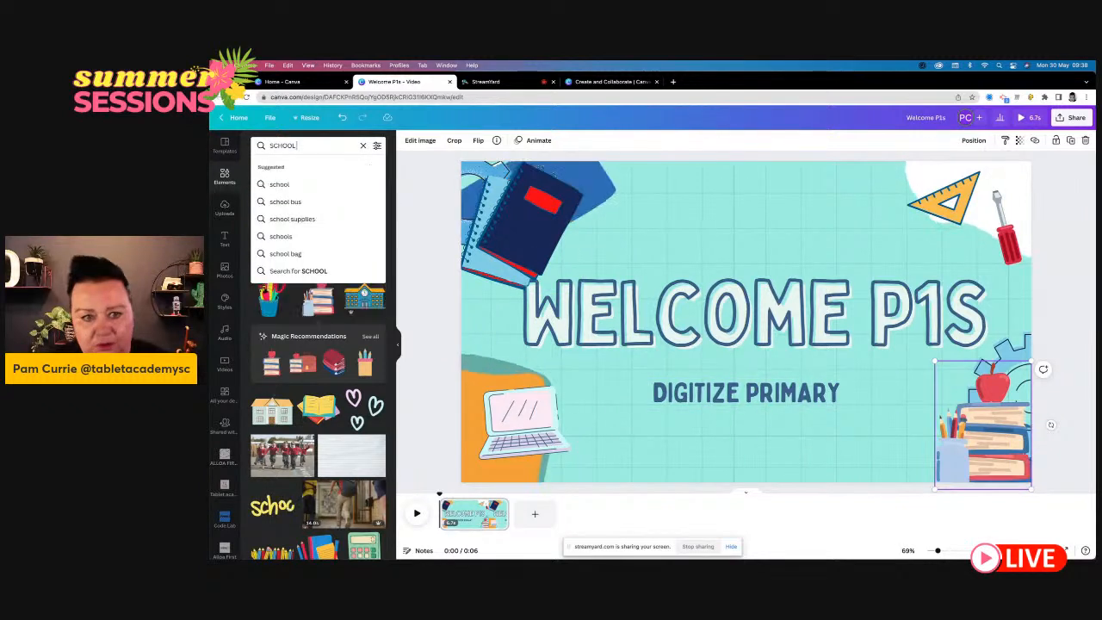
type("BADGE")
key("Return")
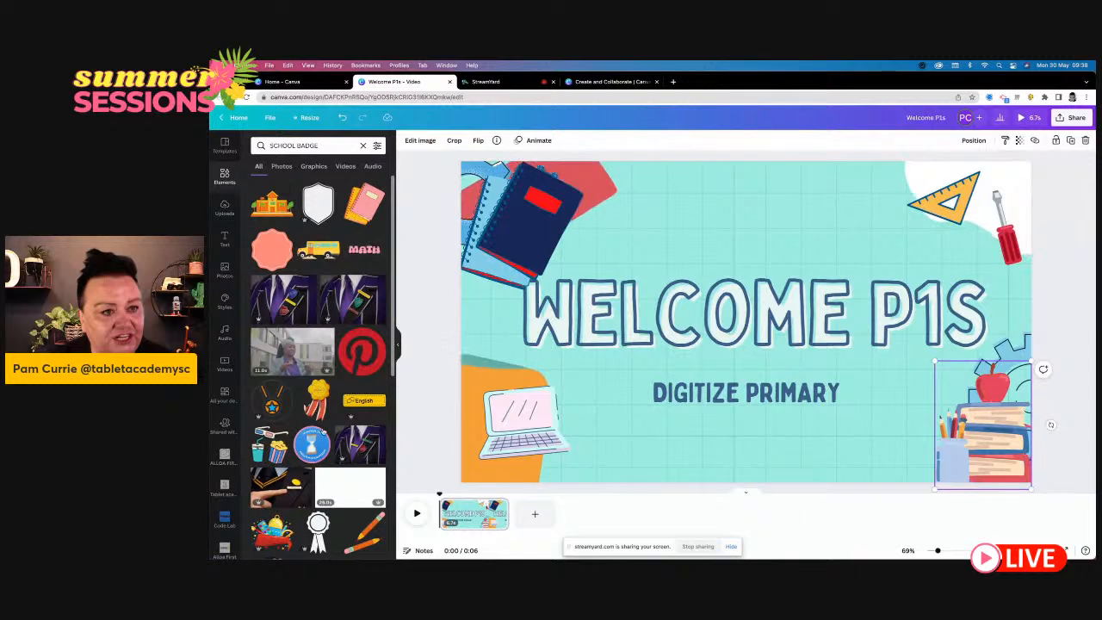
scroll(318, 446, "down", 2)
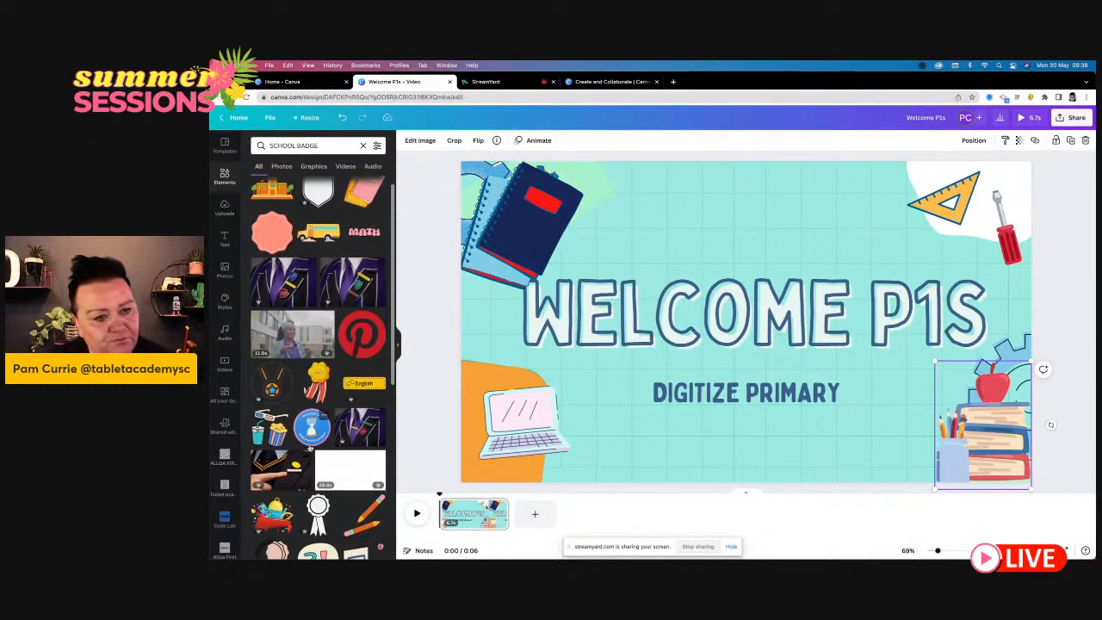
left_click(310, 389)
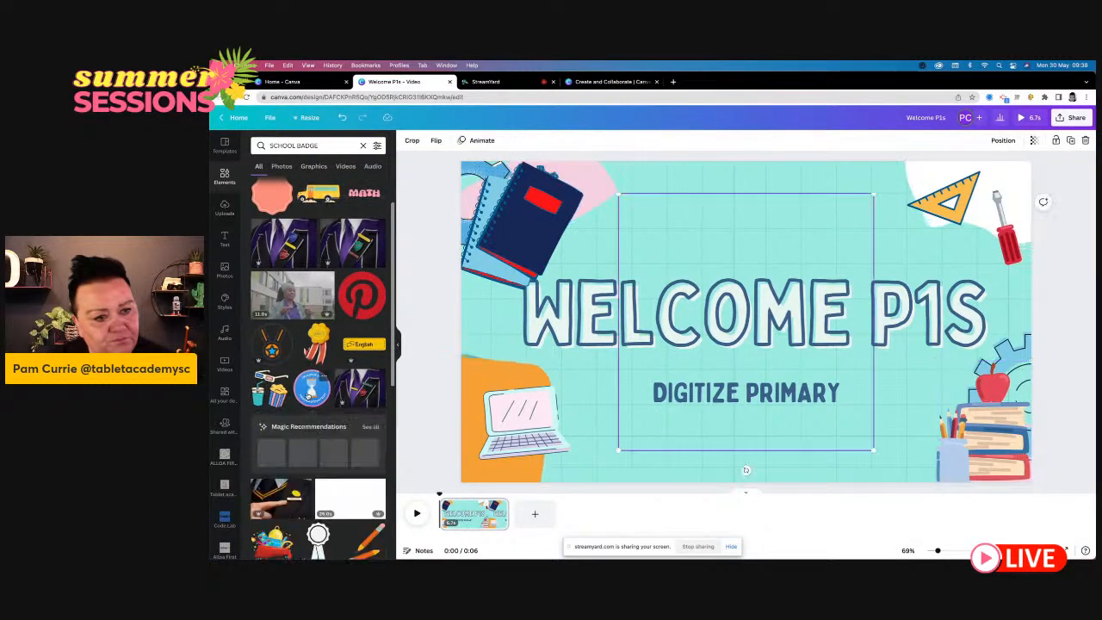
- Shrink the hourglass badge to a small emblem and position it below the "DIGITIZE PRIMARY" text
left_click_drag(872, 193, 702, 366)
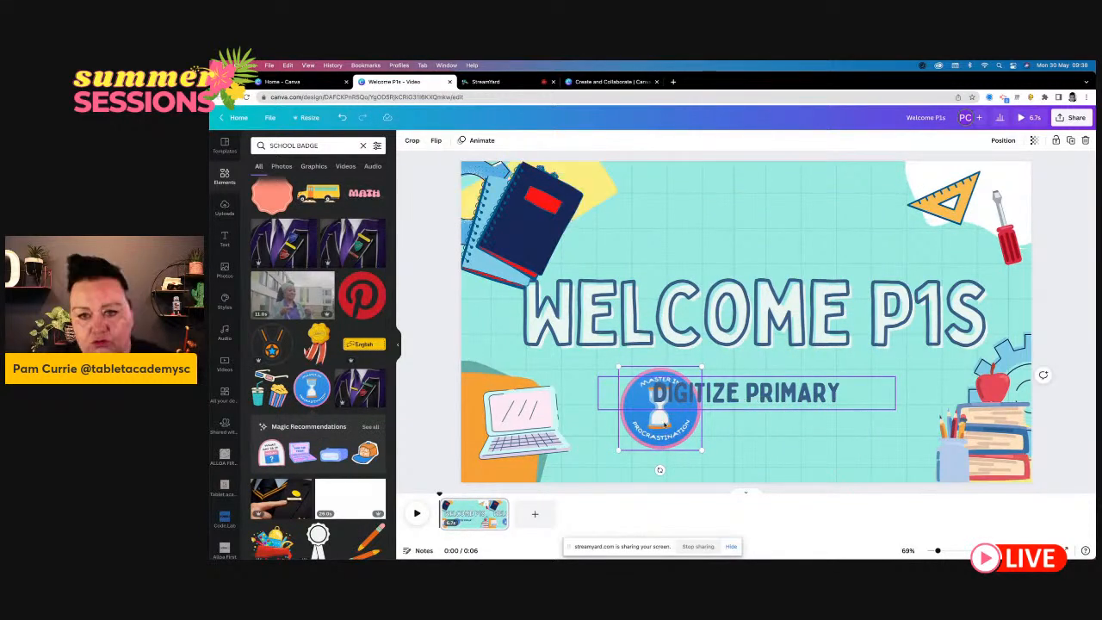
left_click_drag(664, 433, 744, 471)
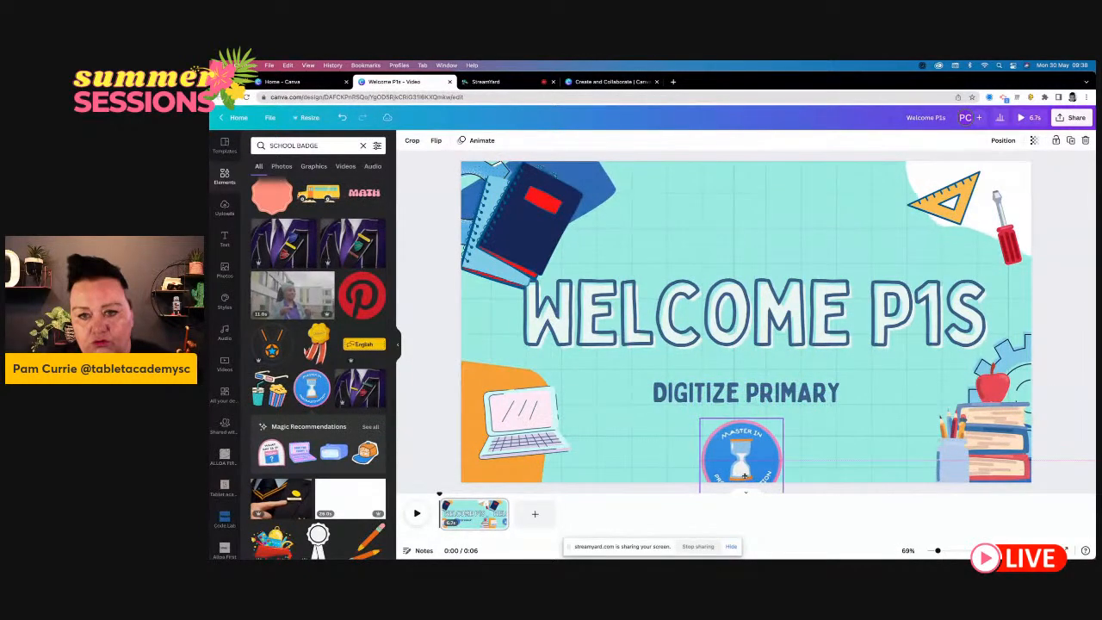
right_click(782, 419)
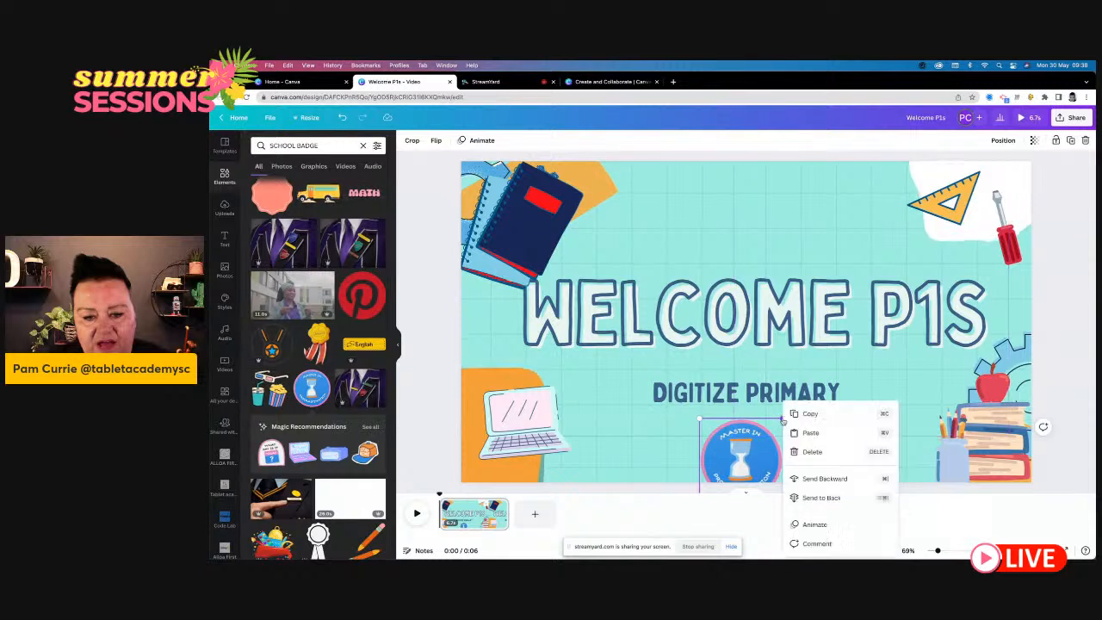
left_click(731, 443)
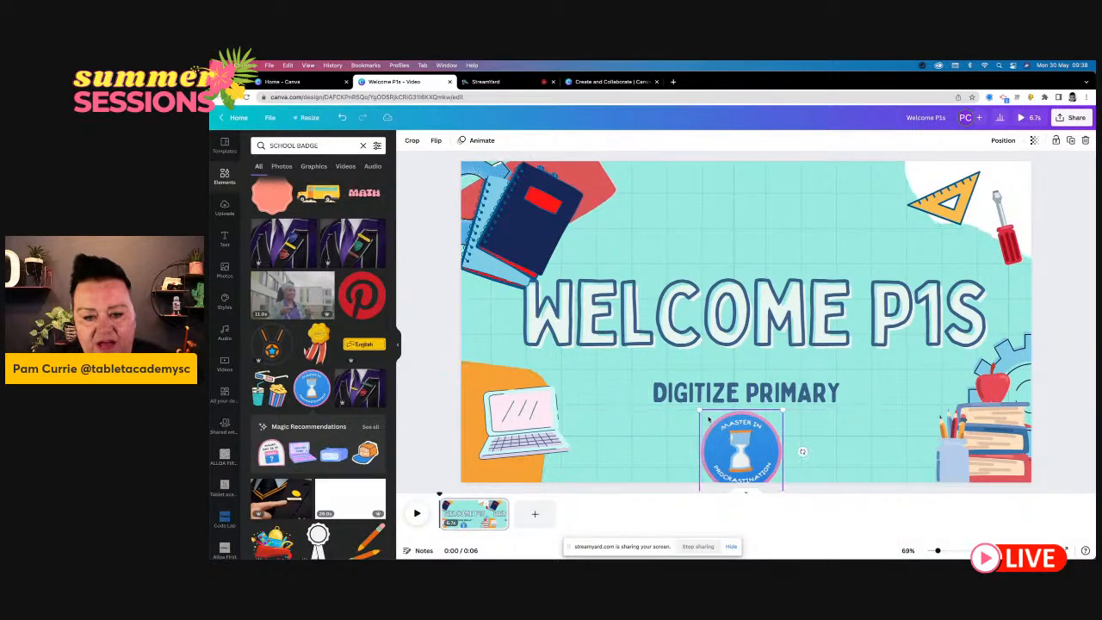
left_click_drag(701, 412, 754, 440)
- Browse the school badge results by type, covering photos, graphics, videos and audio
scroll(305, 357, "down", 1)
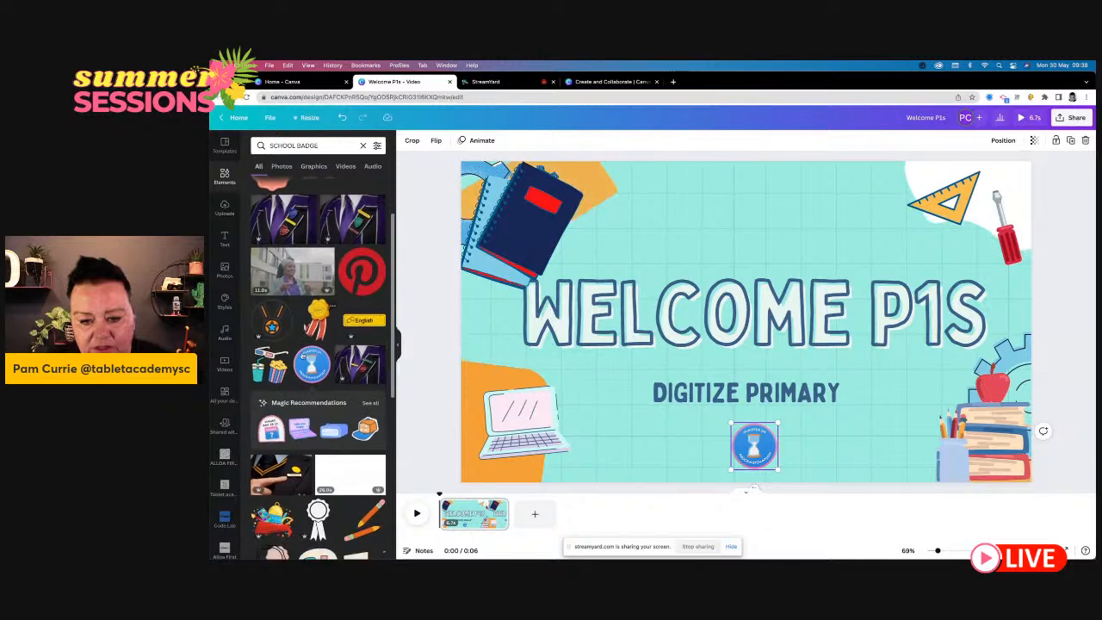
scroll(310, 362, "up", 2)
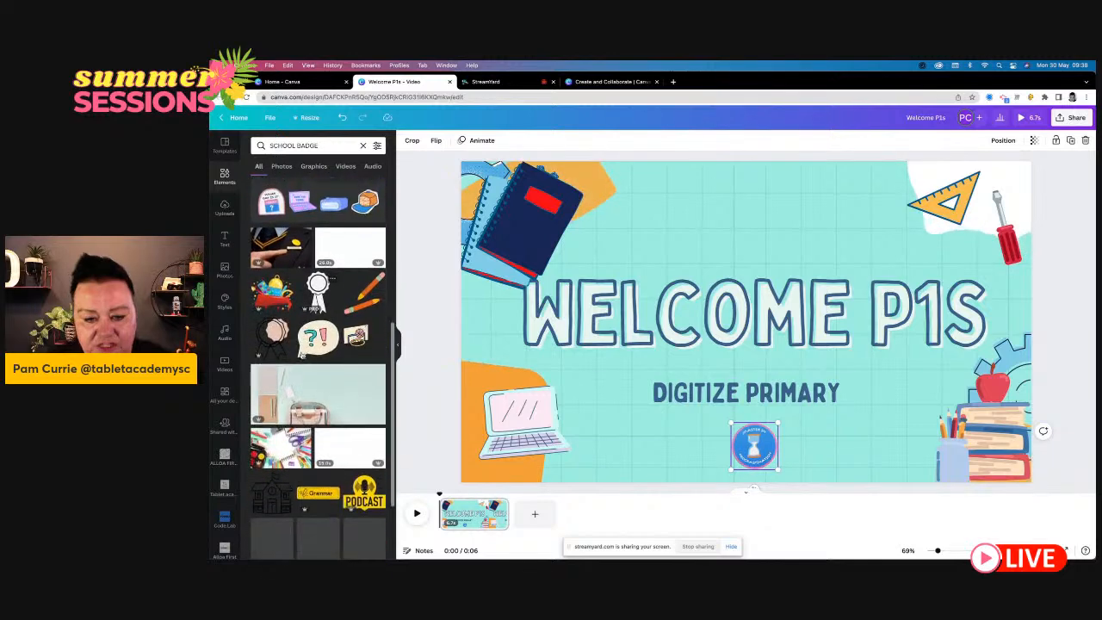
left_click(282, 166)
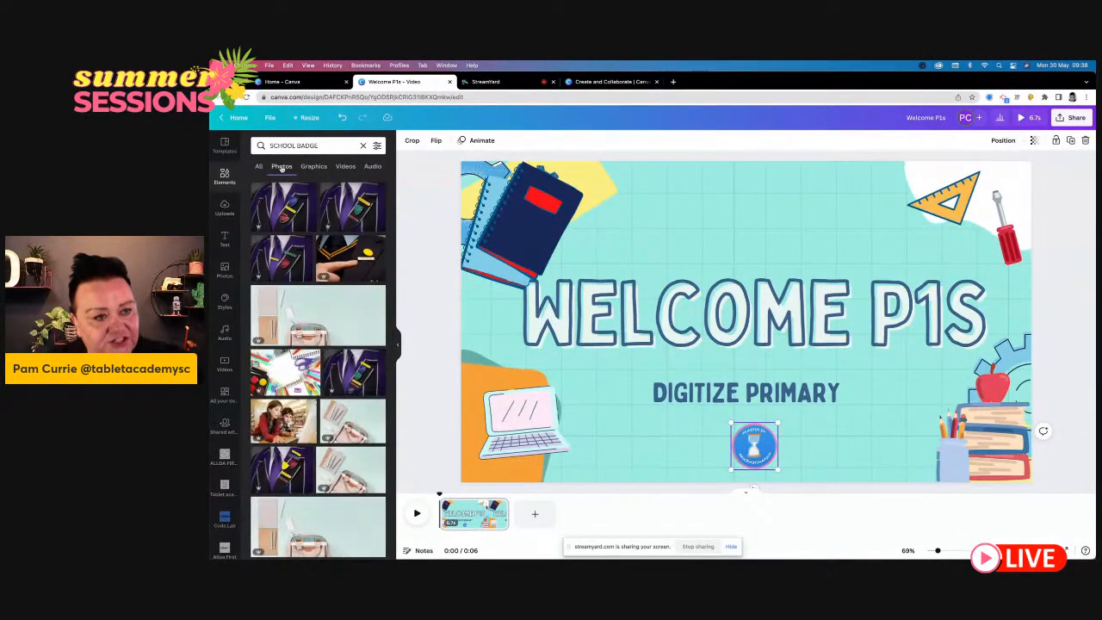
left_click(315, 166)
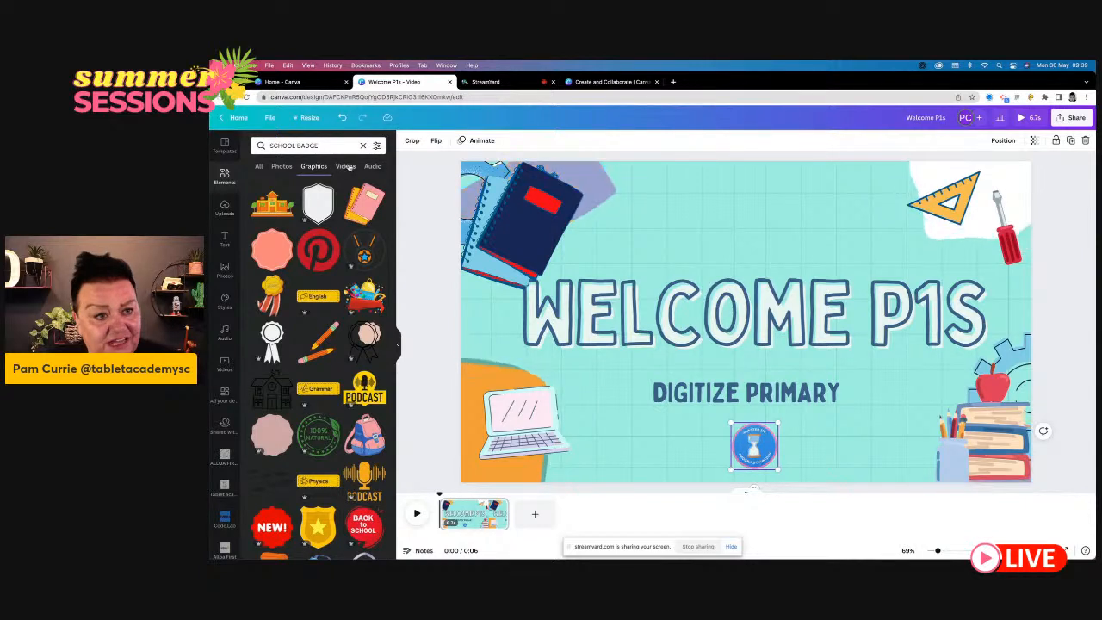
left_click(346, 167)
left_click(371, 167)
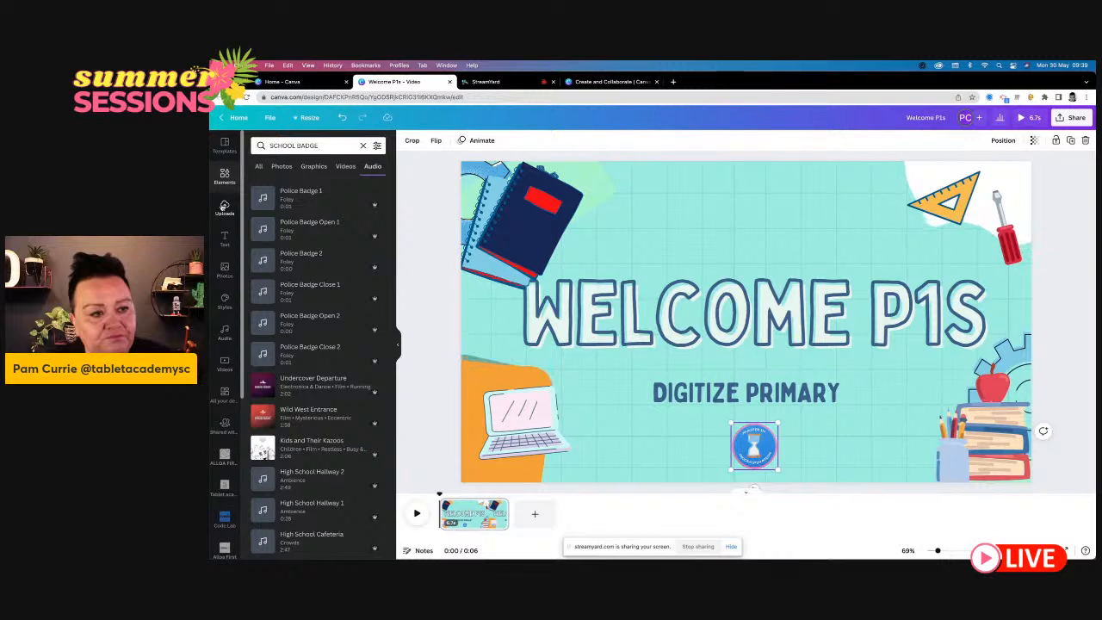
- Upload an image file from the Downloads folder to the media uploads
left_click(224, 206)
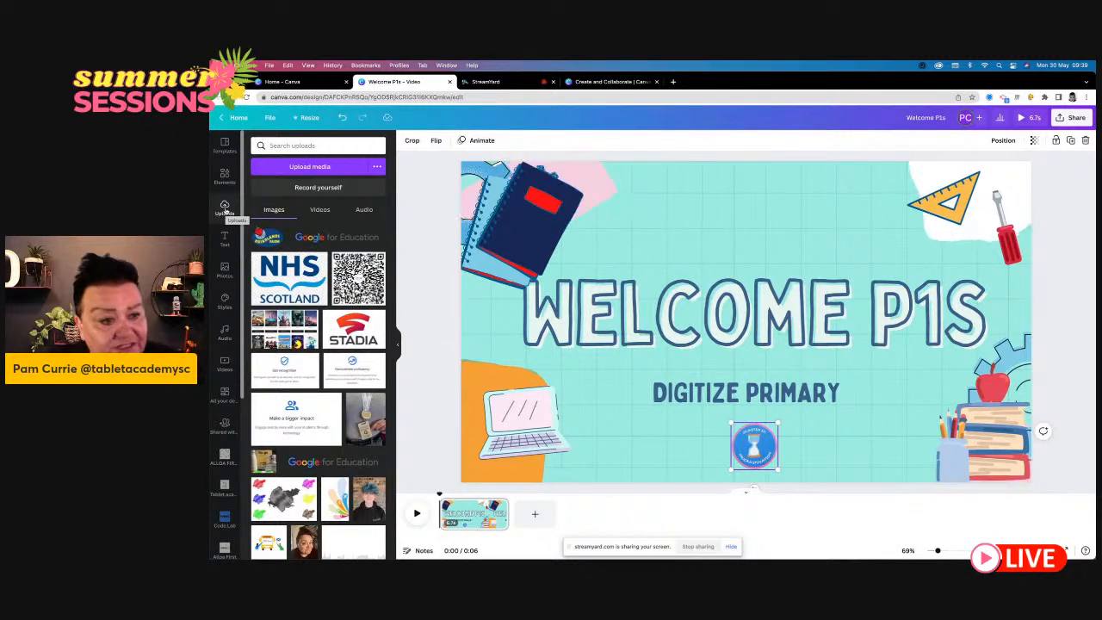
left_click(326, 169)
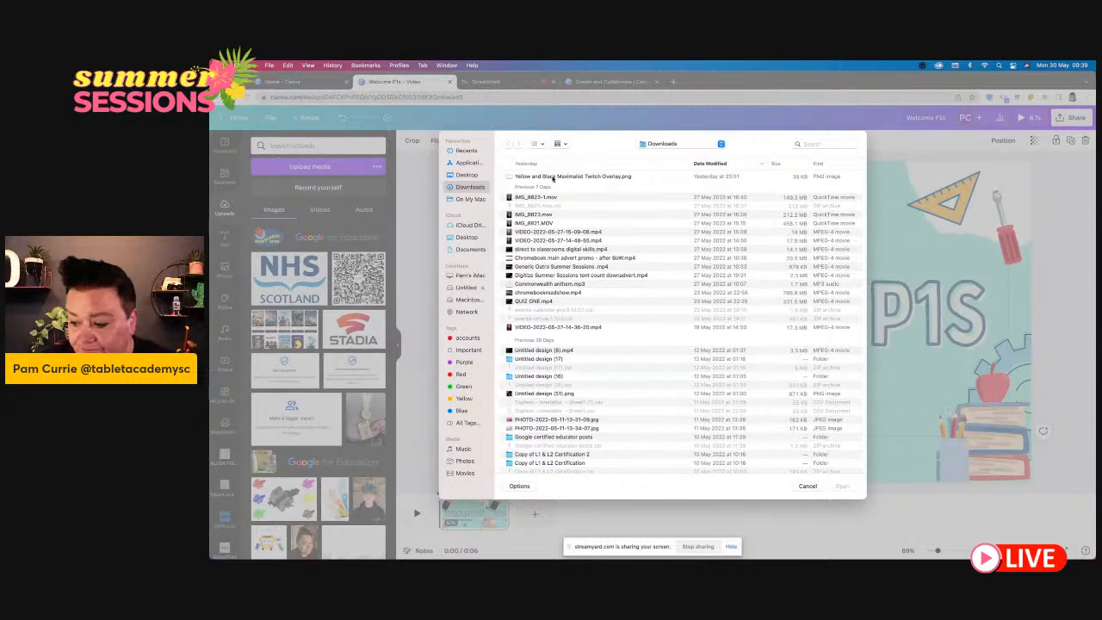
double_click(552, 419)
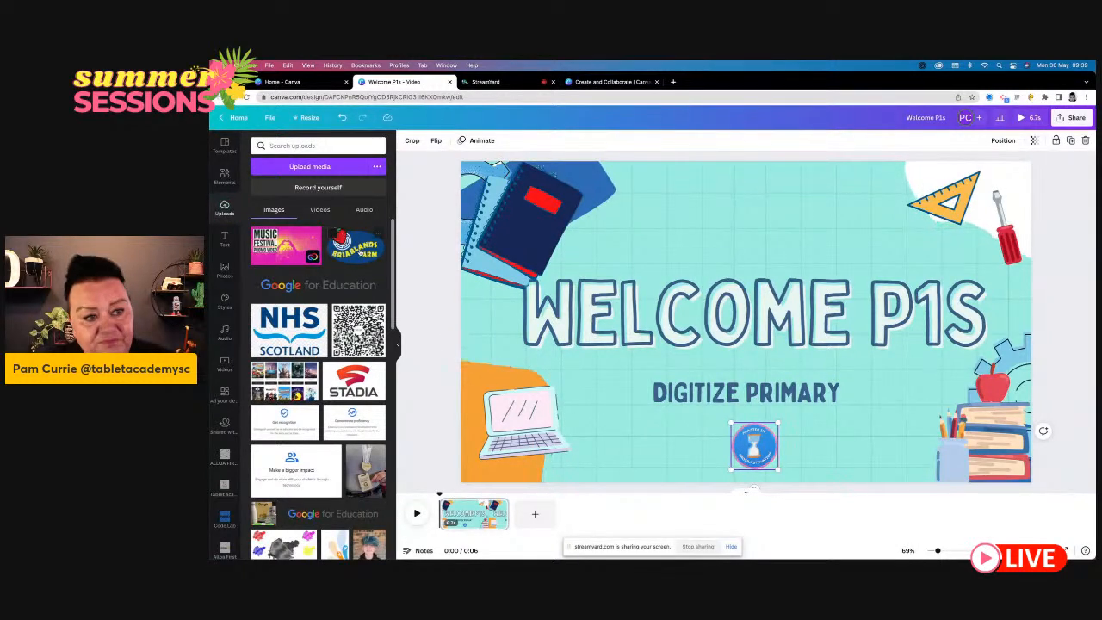
- Try placing the uploaded Briarlands Farm logo on the page and delete it again
left_click(353, 248)
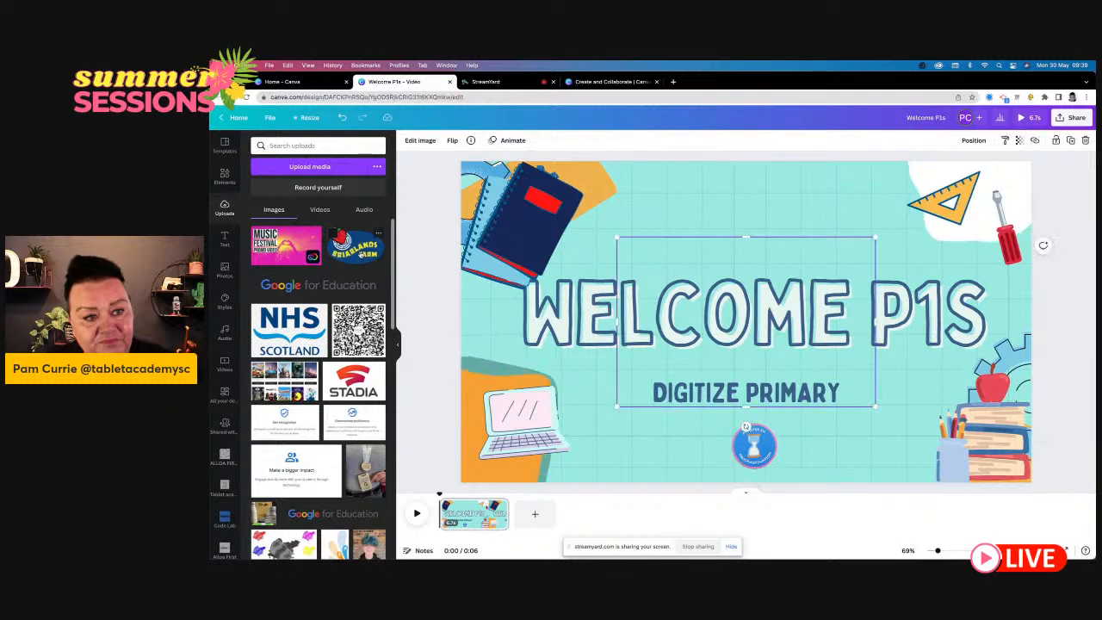
left_click_drag(741, 323, 583, 381)
key("Delete")
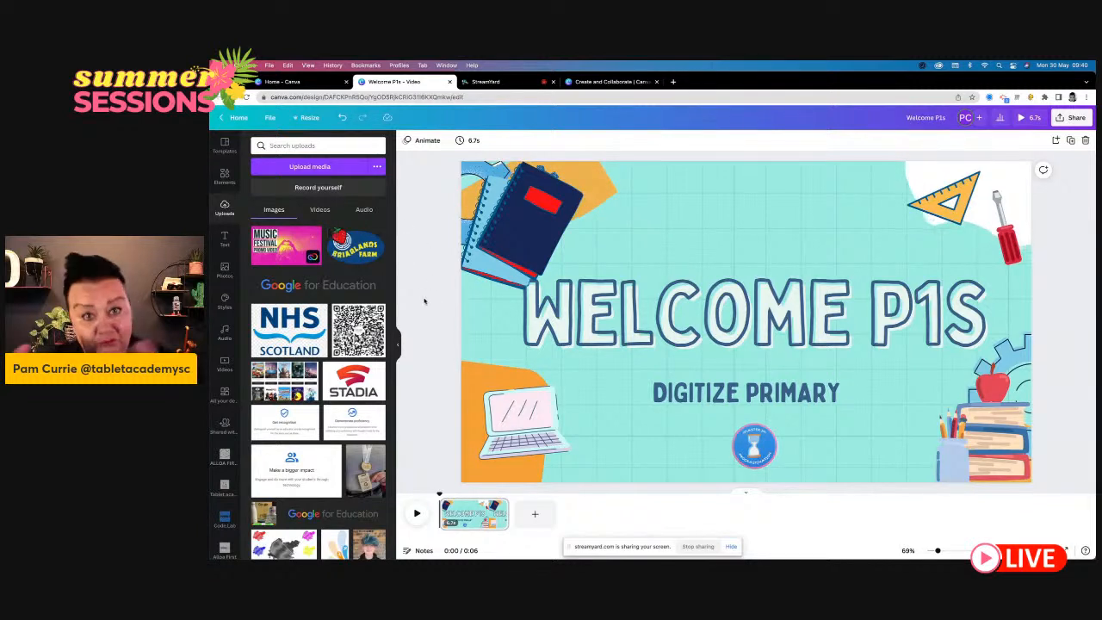
- Record a webcam clip of about 4 seconds over the welcome page and return to the design editor
left_click(316, 187)
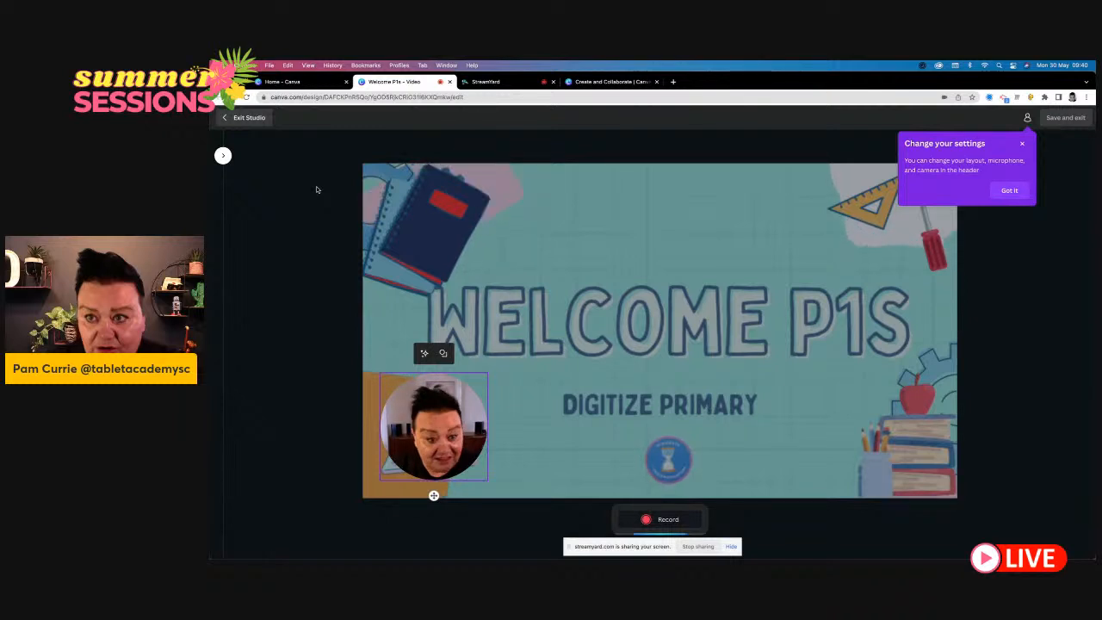
left_click(655, 521)
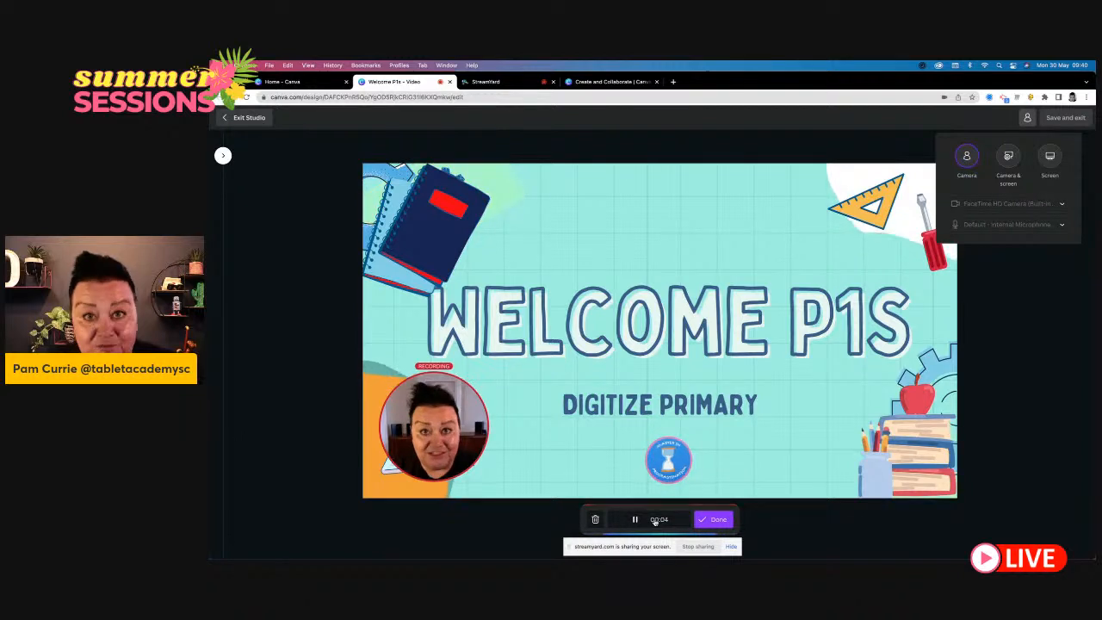
left_click(726, 520)
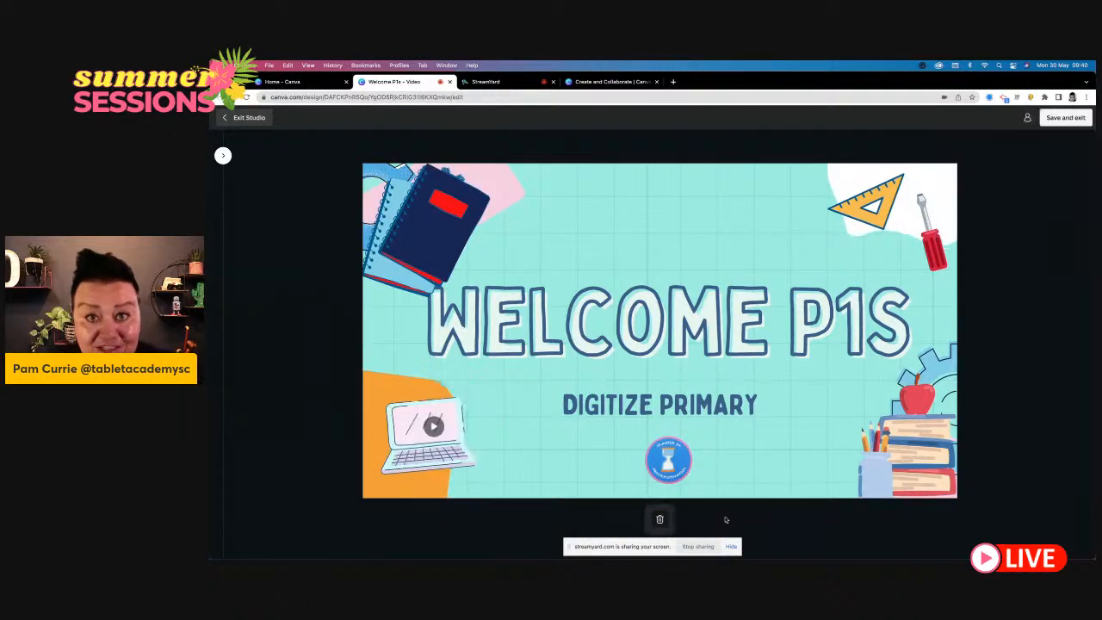
left_click(235, 118)
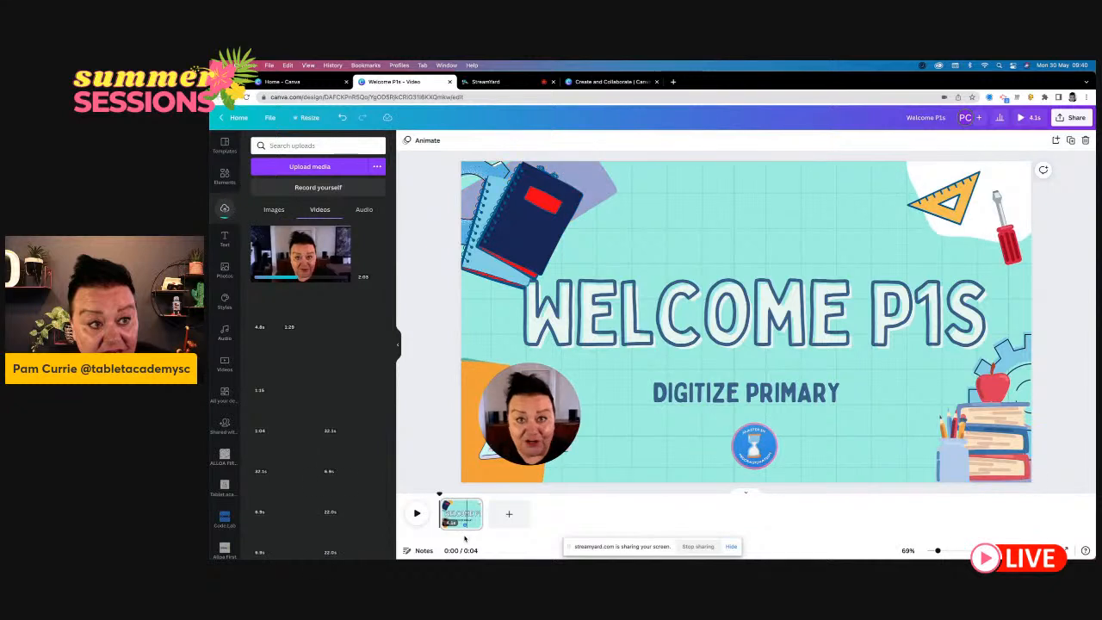
- Try a slightly smaller webcam clip shifted over the laptop graphic, and delete the clip with its circular frame from the page
left_click(529, 418)
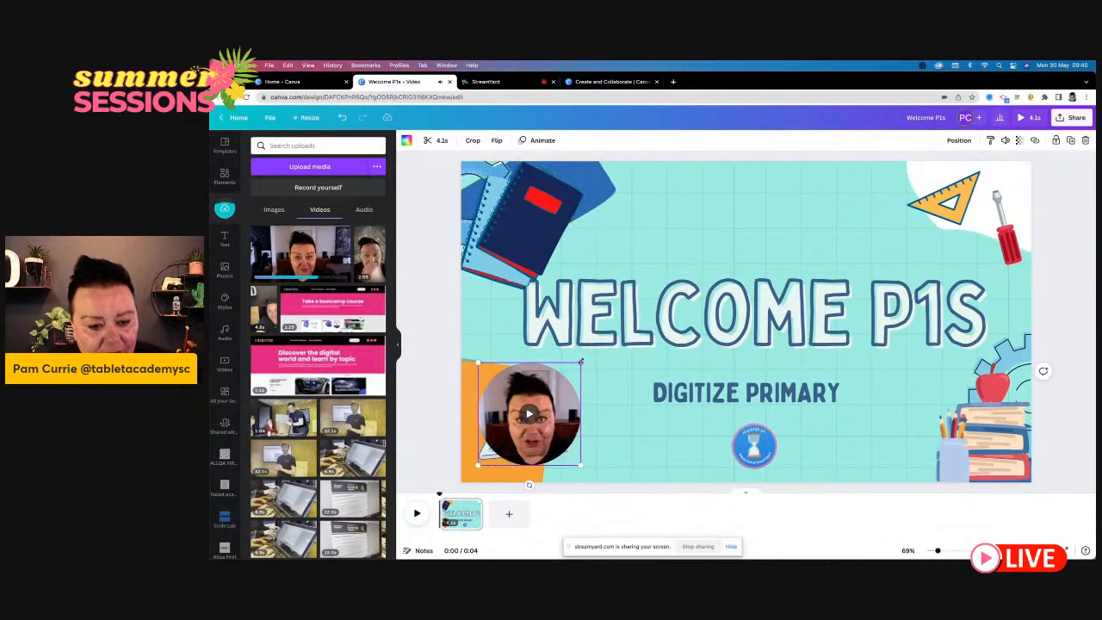
mouse_move(578, 360)
left_mouse_down()
mouse_move(680, 263)
mouse_move(557, 368)
mouse_move(571, 371)
left_mouse_up()
left_click(629, 473)
left_click(547, 387)
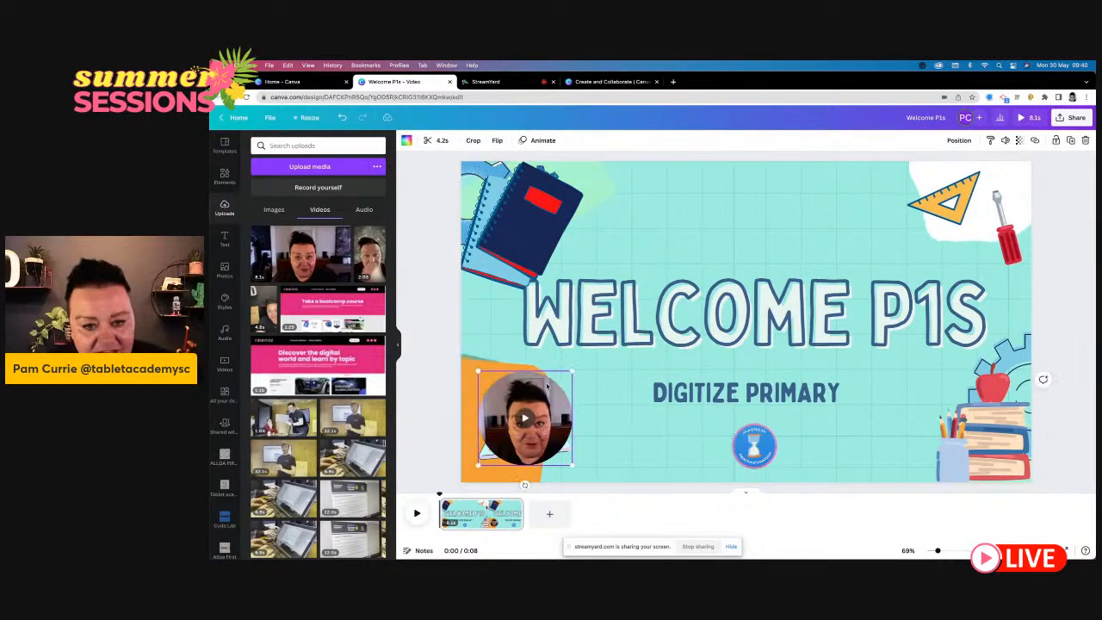
left_click_drag(547, 387, 567, 386)
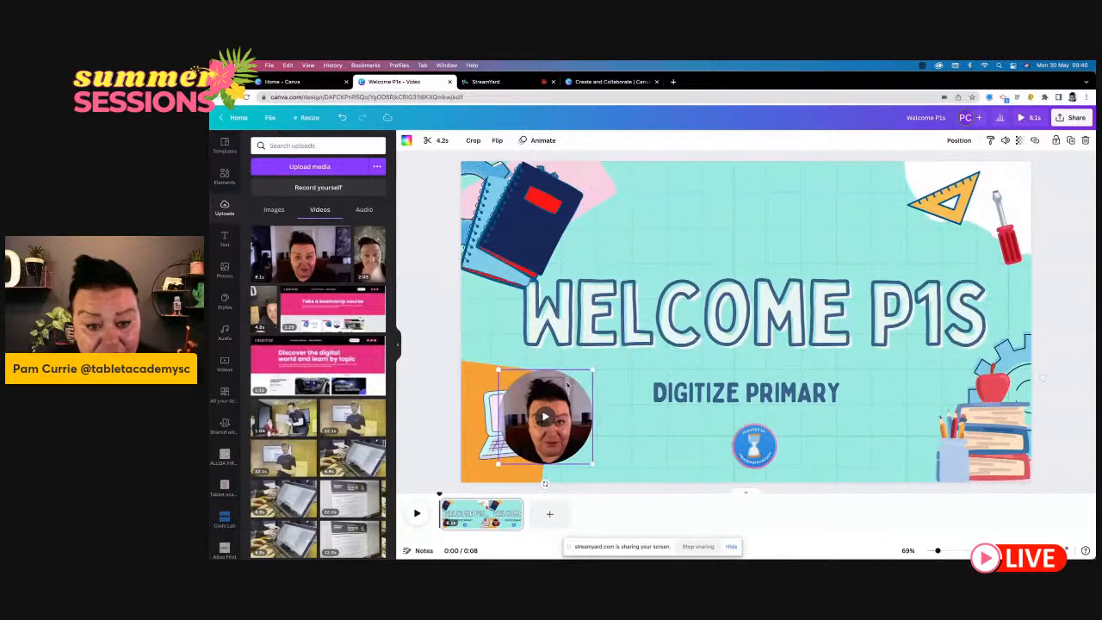
key("Delete")
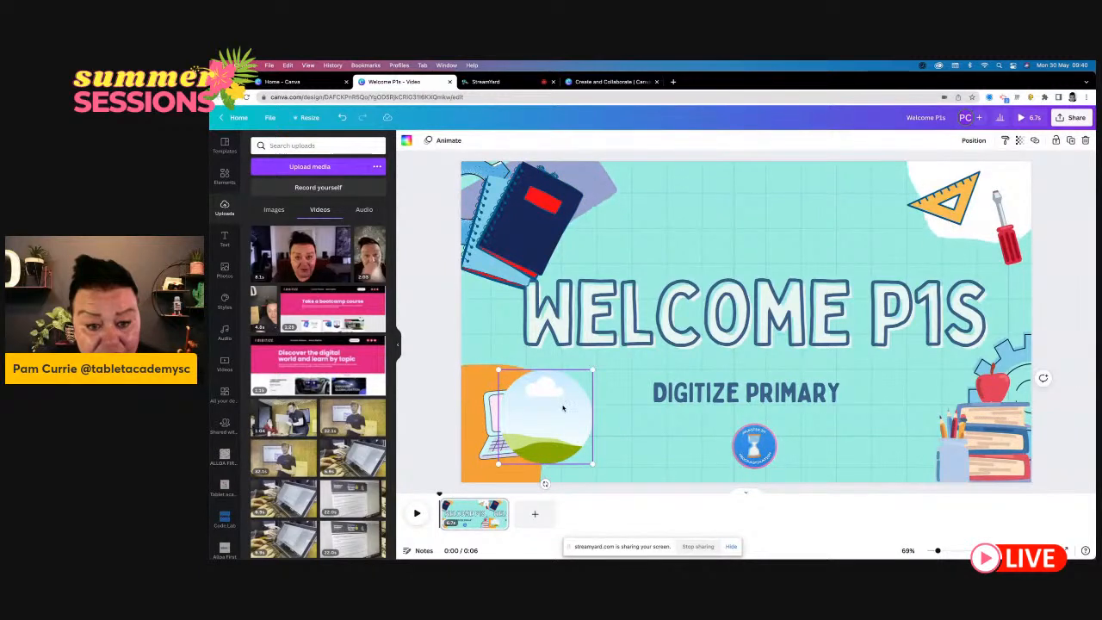
key("Delete")
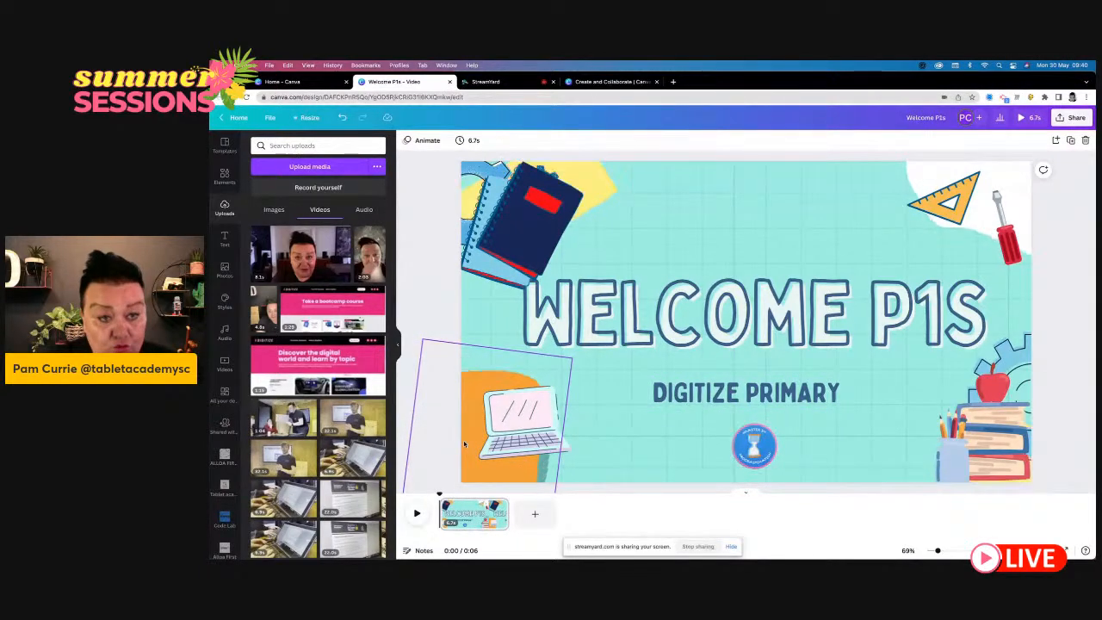
left_click(731, 547)
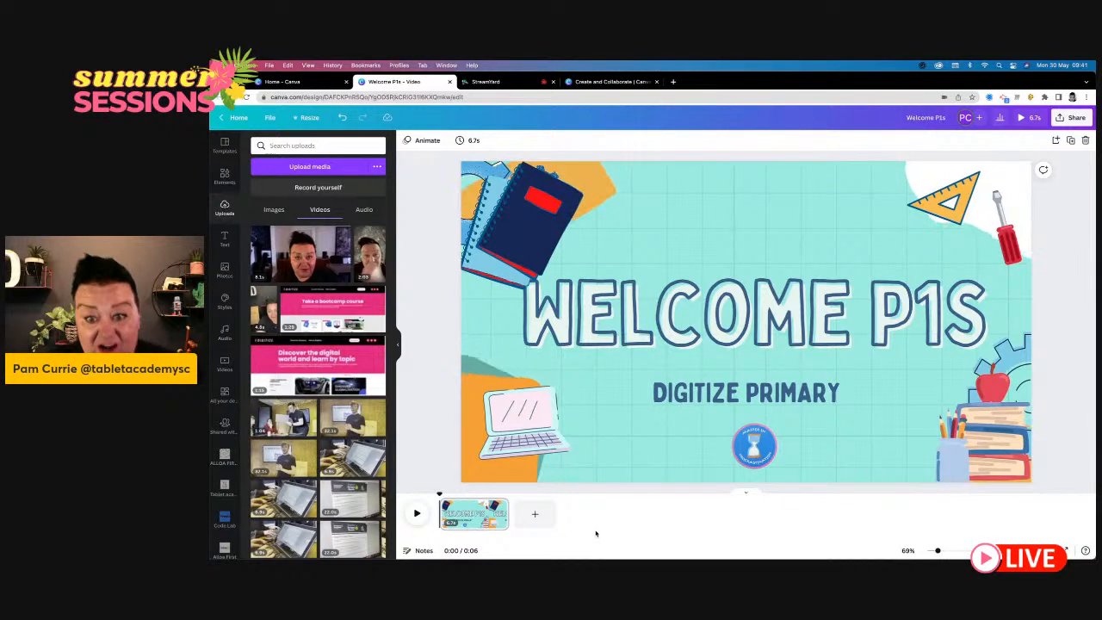
- Add a second page after the welcome page and set its background colour to white
left_click(535, 515)
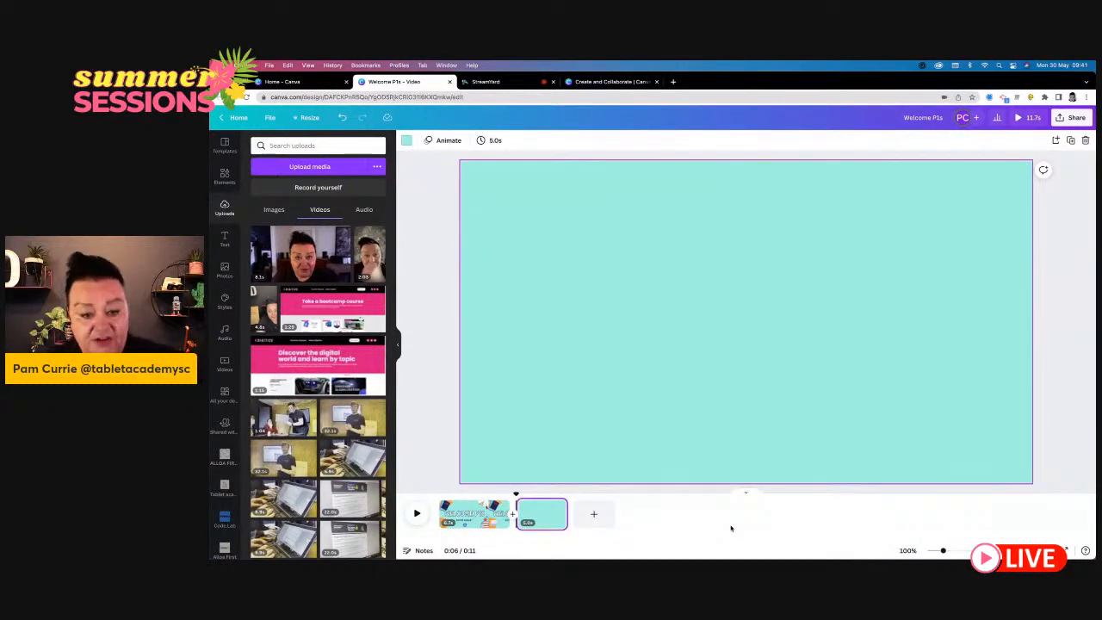
left_click(692, 487)
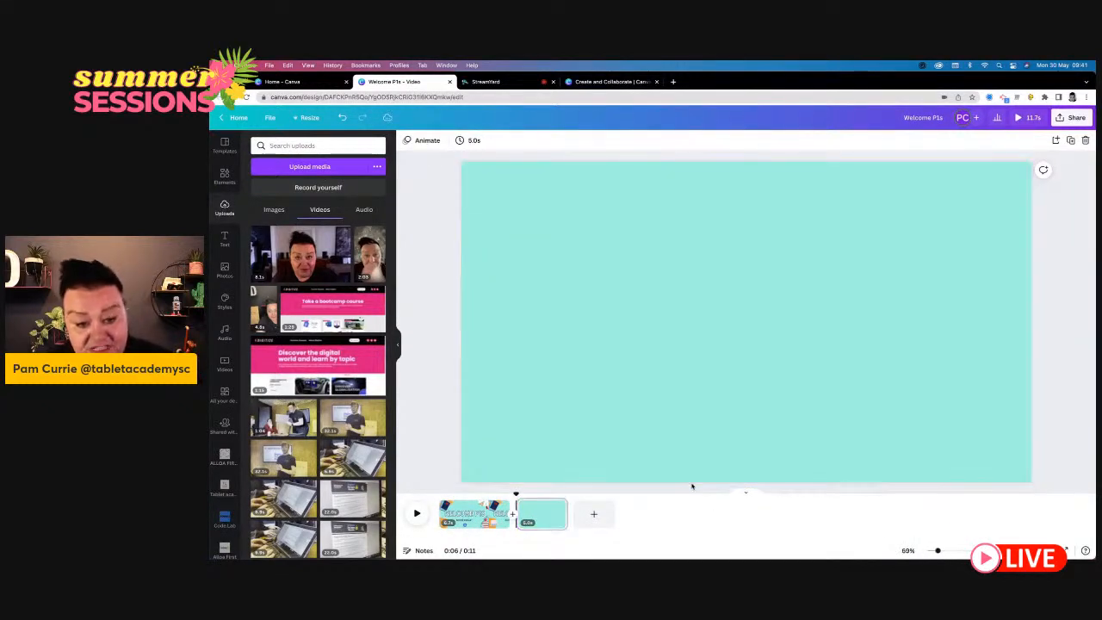
left_click(547, 513)
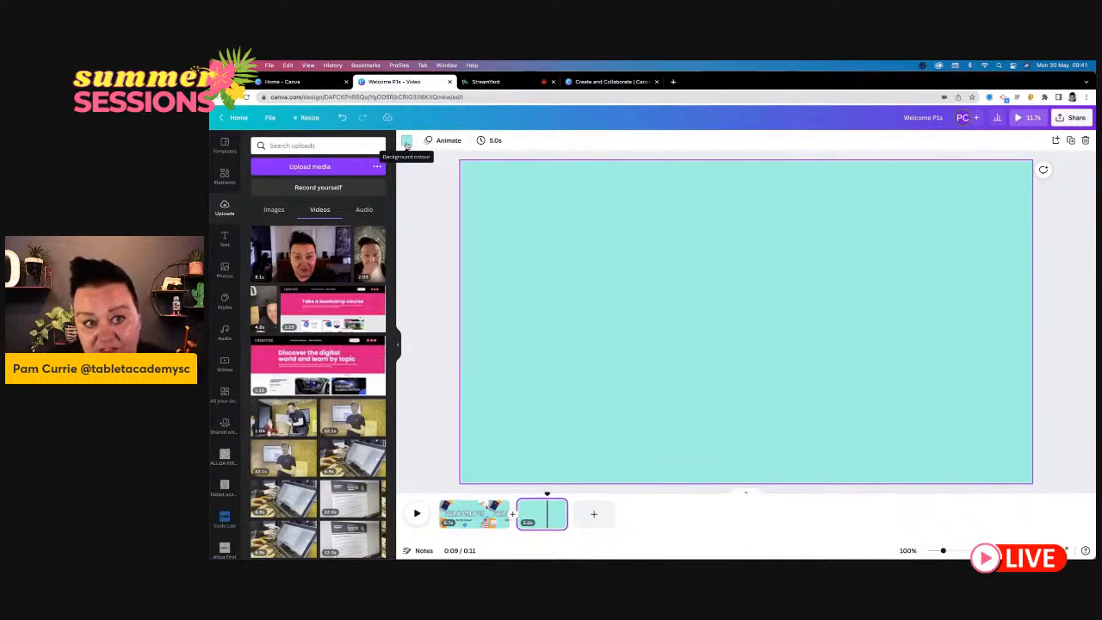
left_click(407, 141)
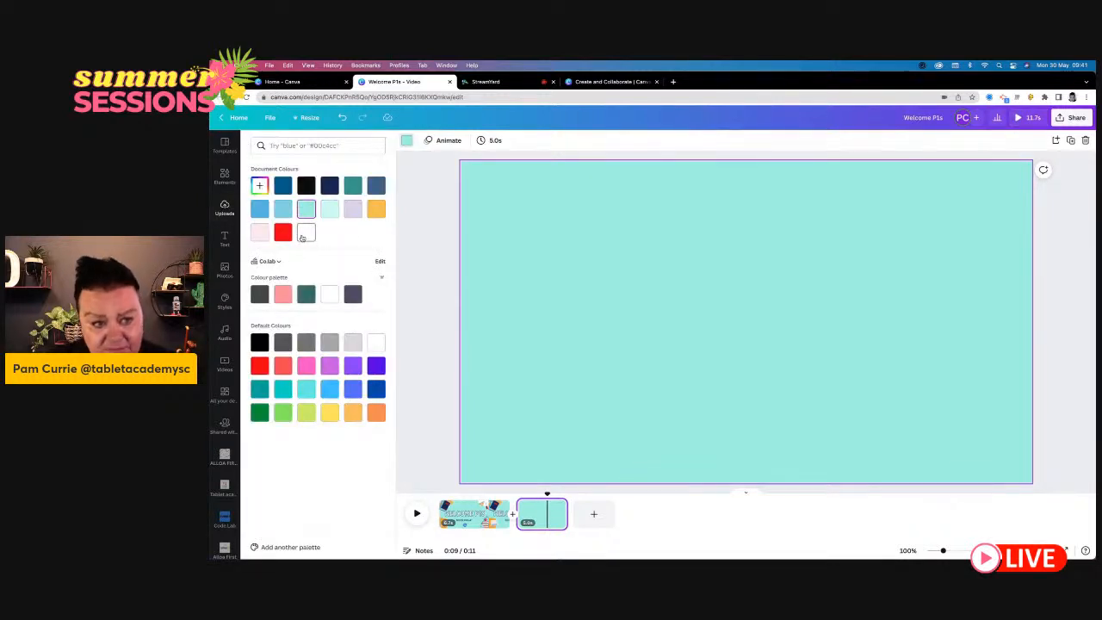
left_click(305, 232)
left_click(436, 315)
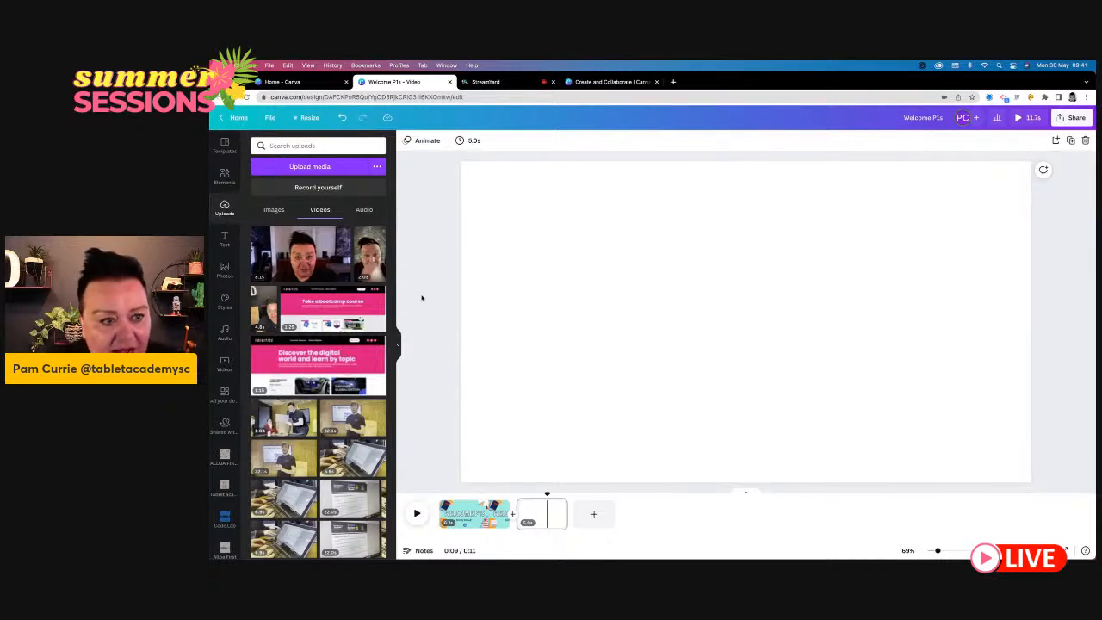
left_click(224, 240)
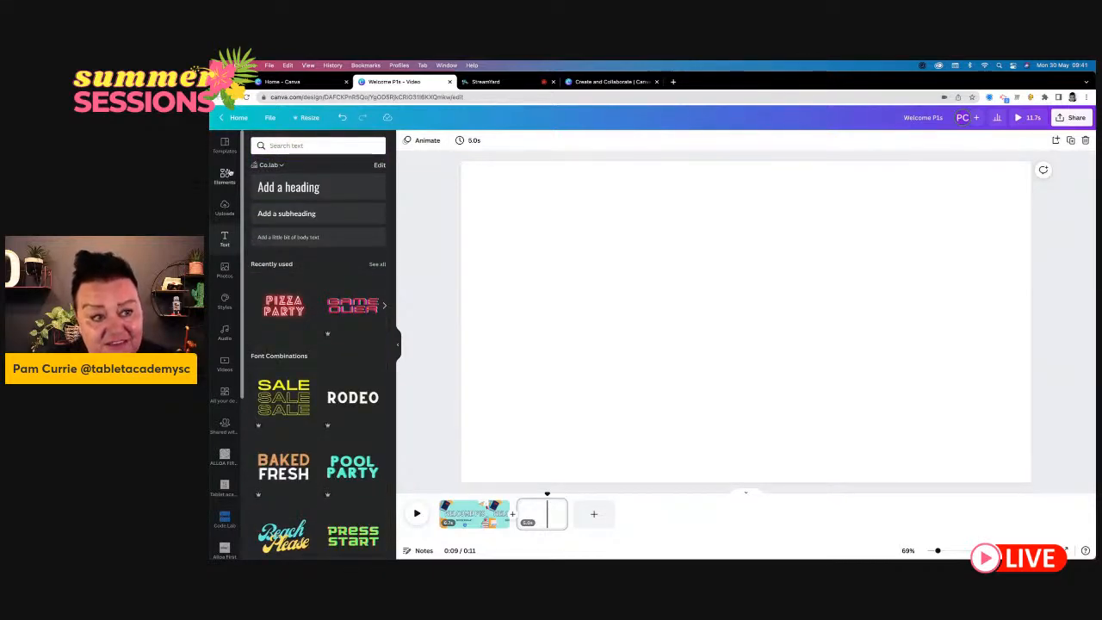
left_click(223, 149)
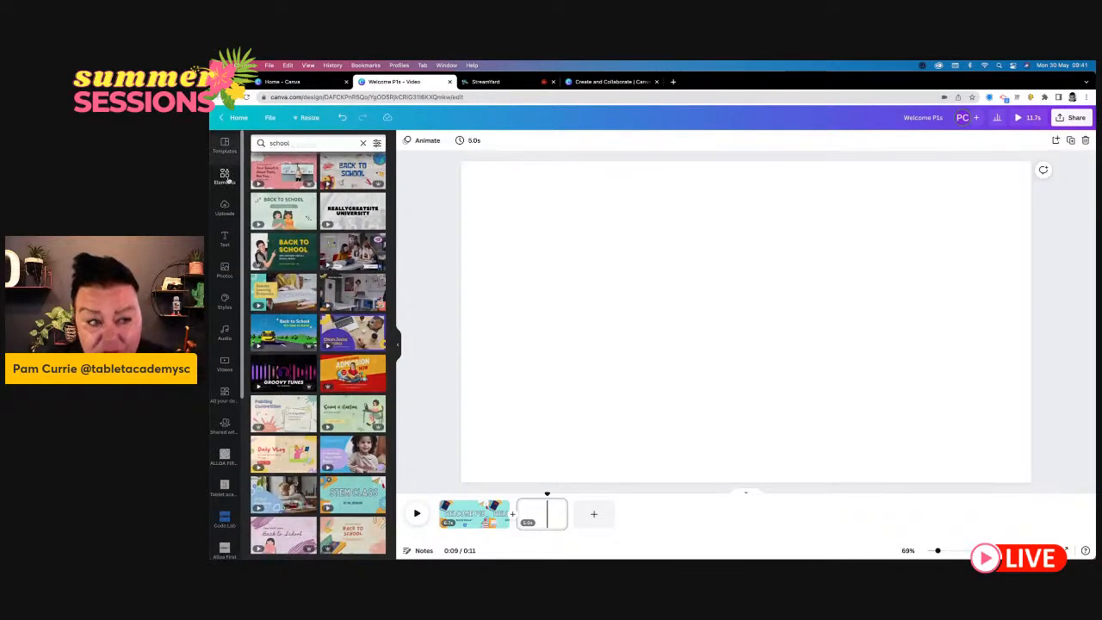
left_click(226, 176)
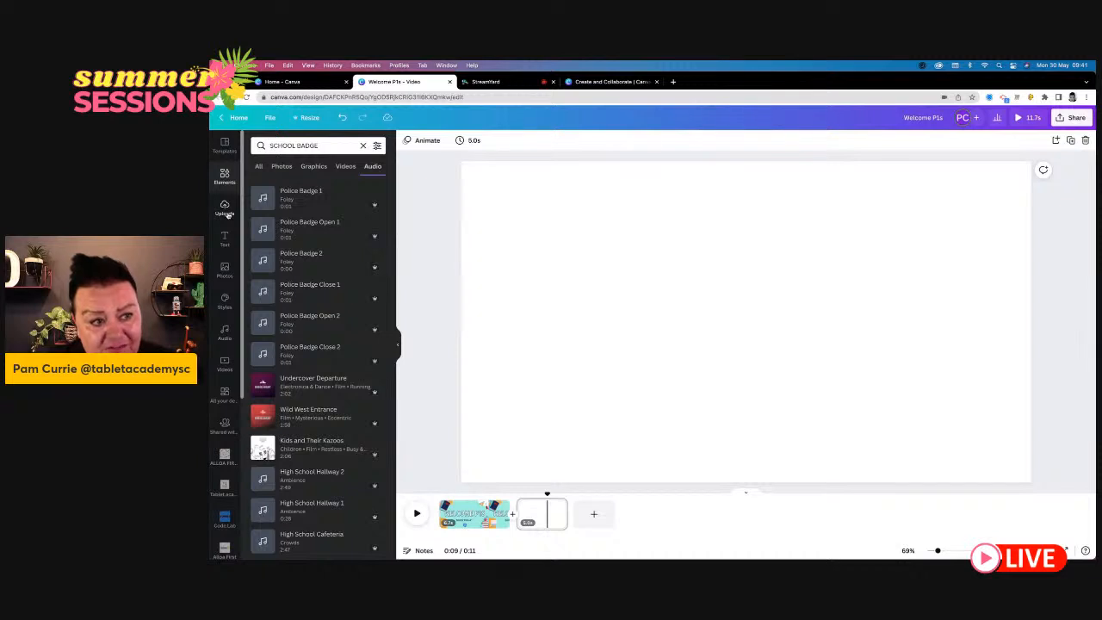
left_click(225, 209)
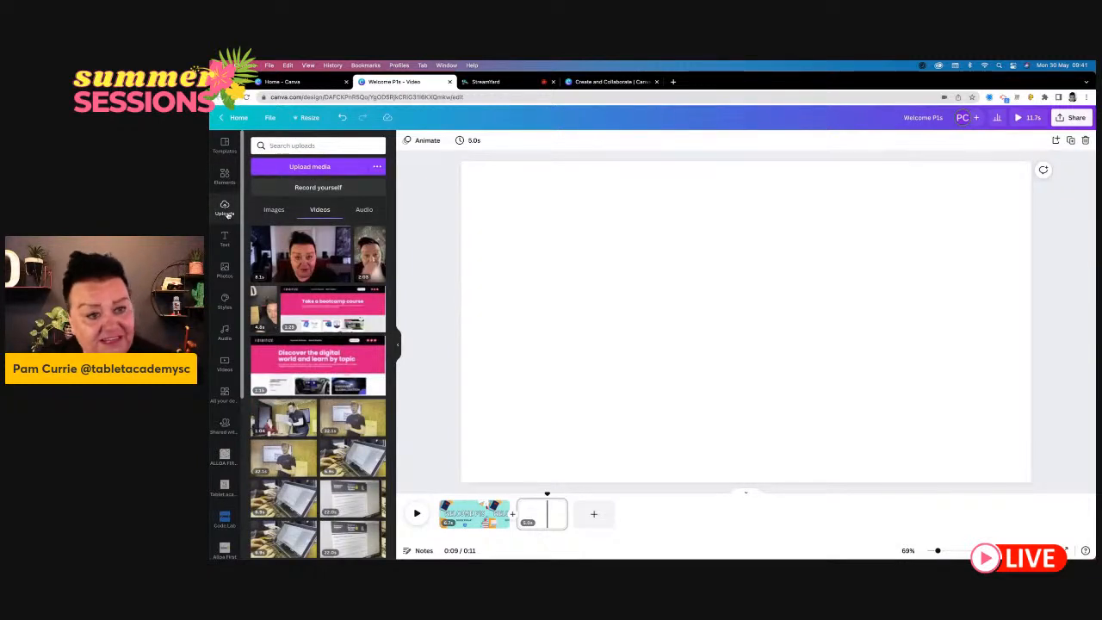
- Add a heading text box to the blank page and enlarge it to about size 127 near the page centre
left_click(225, 241)
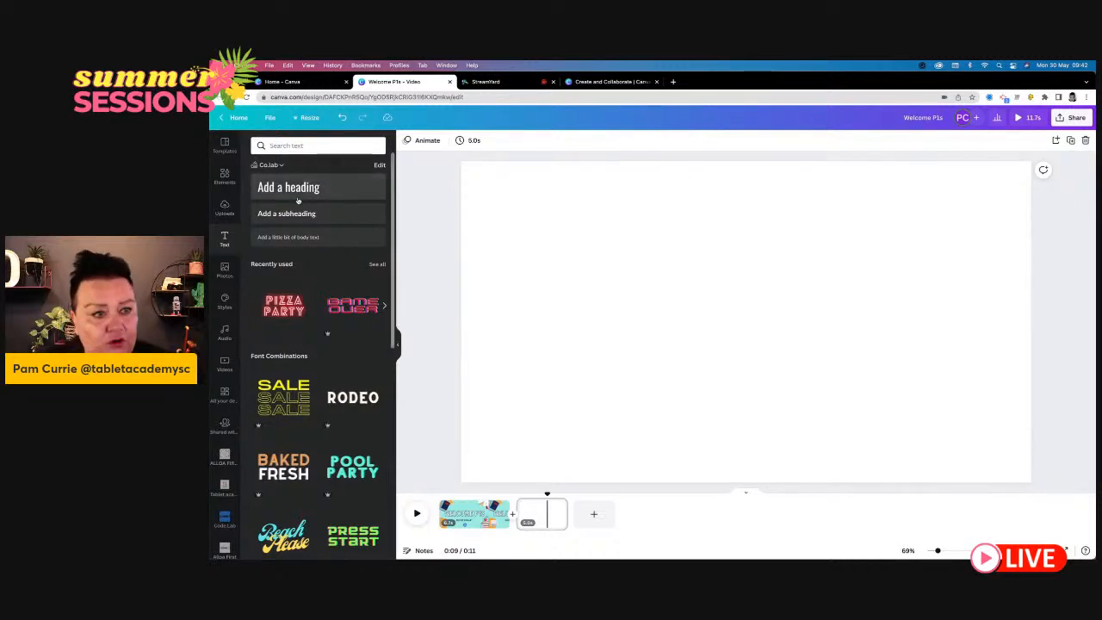
scroll(323, 388, "down", 8)
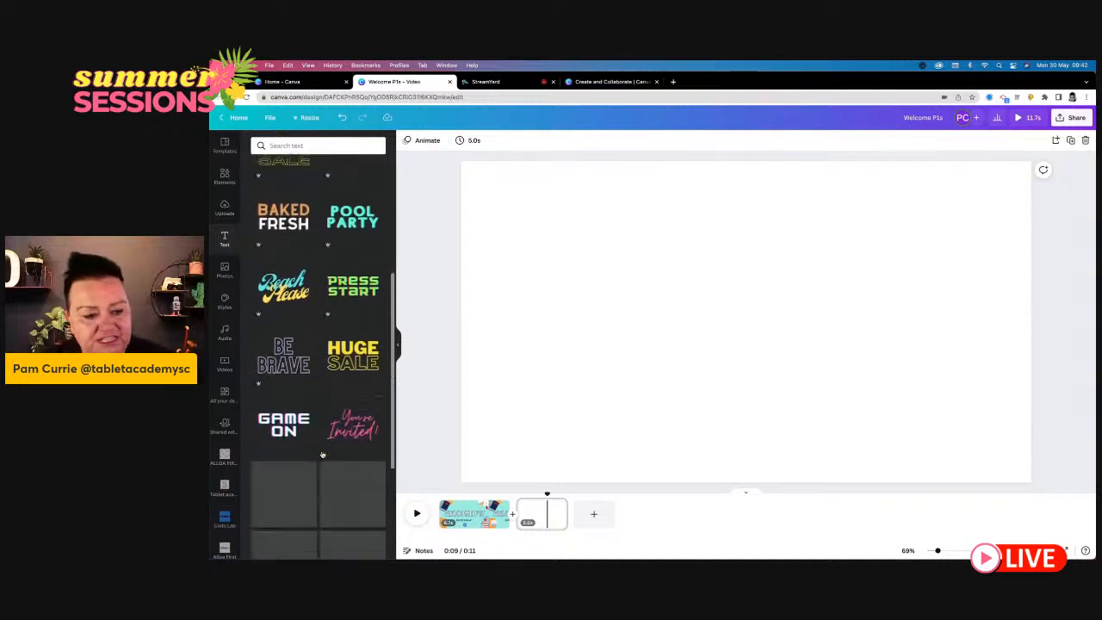
scroll(321, 450, "up", 10)
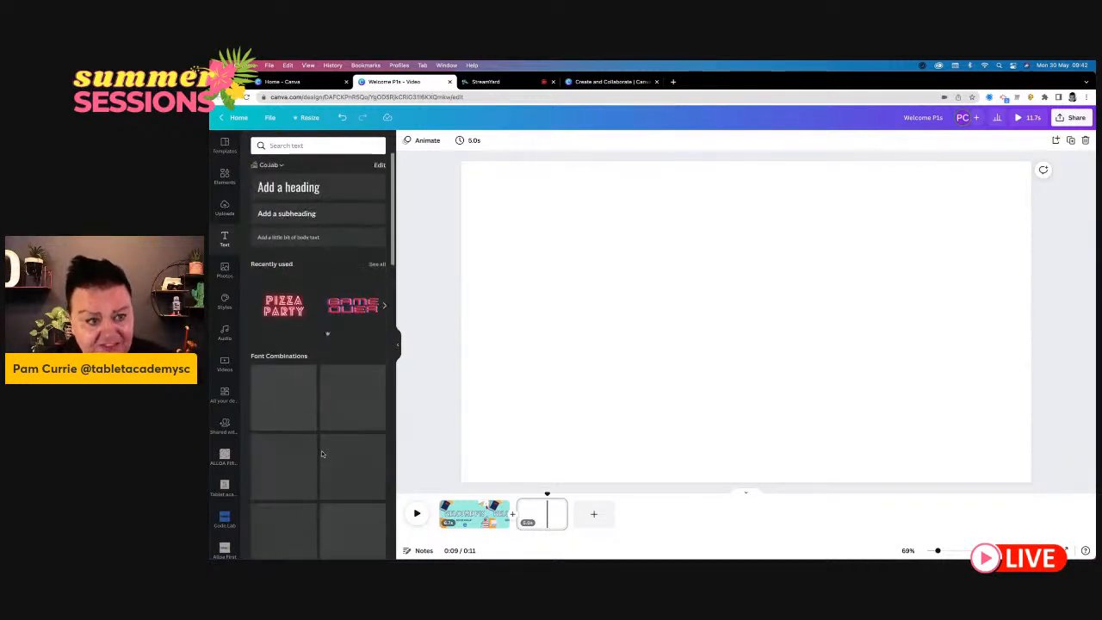
left_click(306, 187)
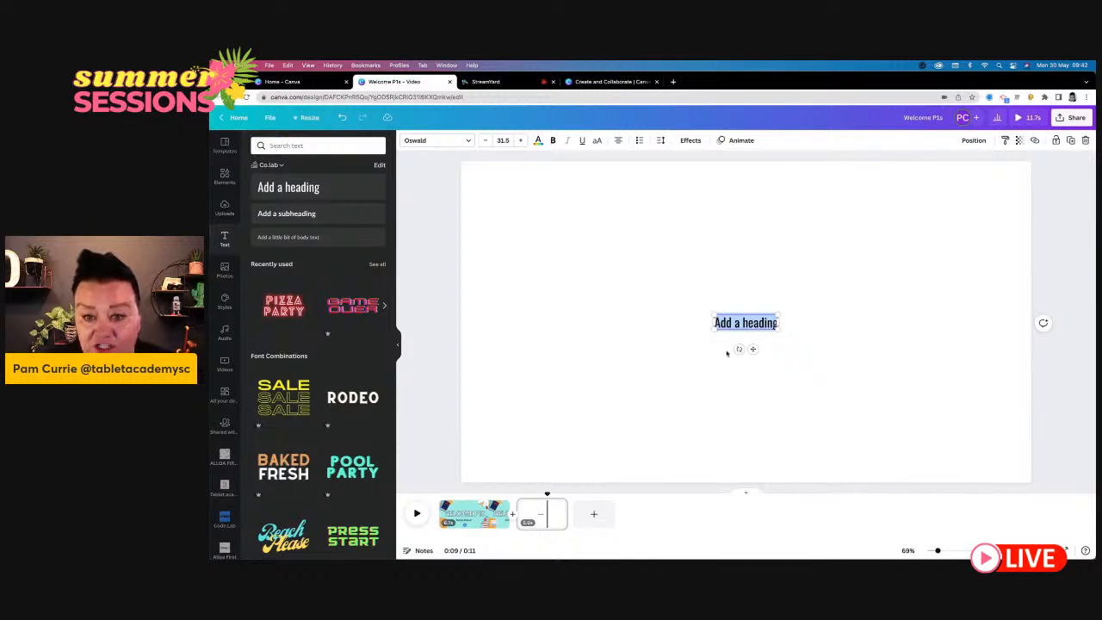
left_click_drag(713, 314, 582, 267)
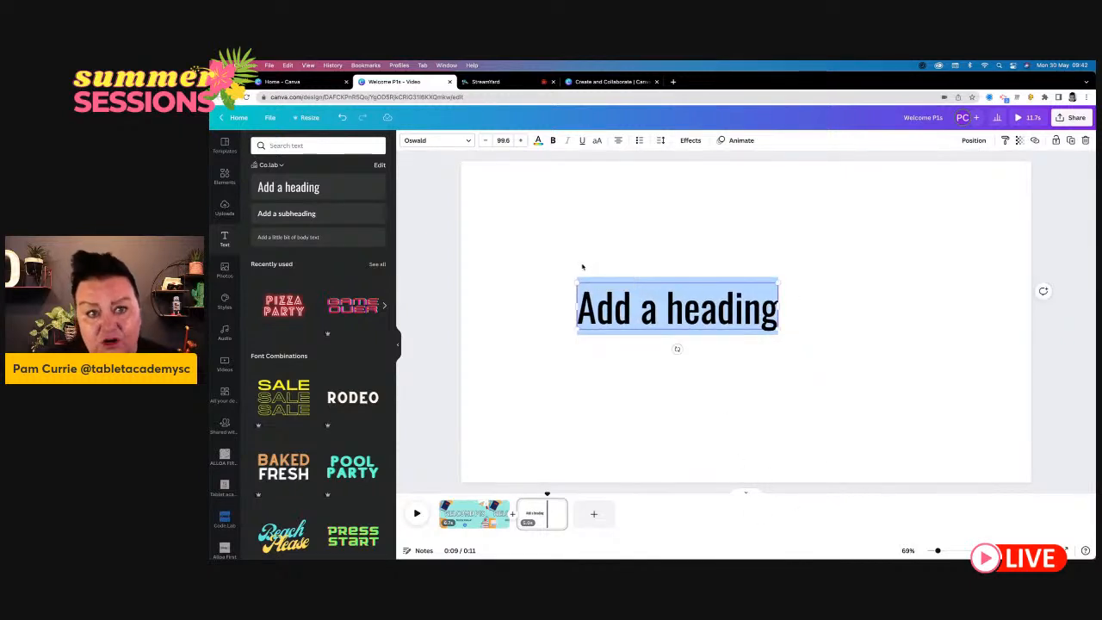
left_click(935, 262)
left_click_drag(754, 303, 823, 313)
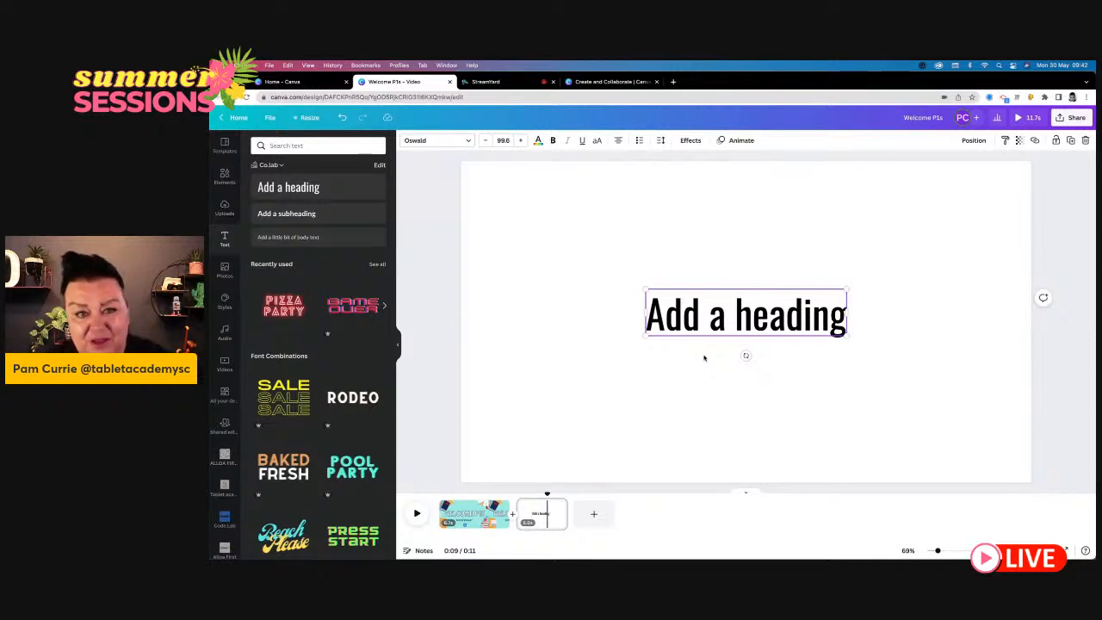
left_click_drag(642, 286, 590, 274)
left_click_drag(688, 329, 708, 335)
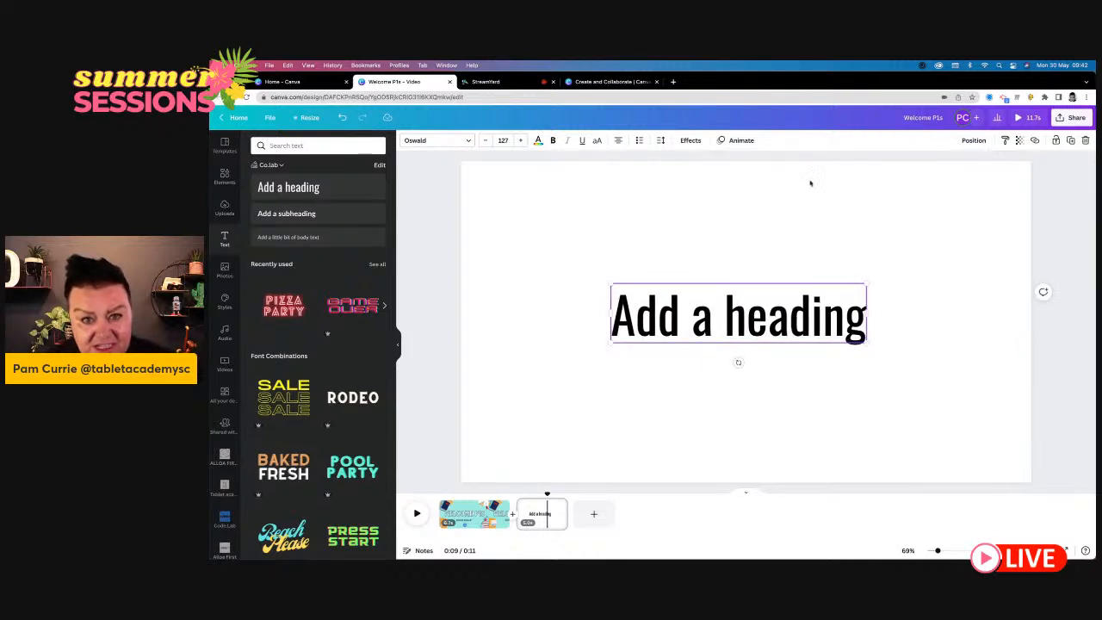
- Try Montserrat Classic and Montserrat Semi-Bold on the heading, and set its font to League Spartan
left_click(448, 142)
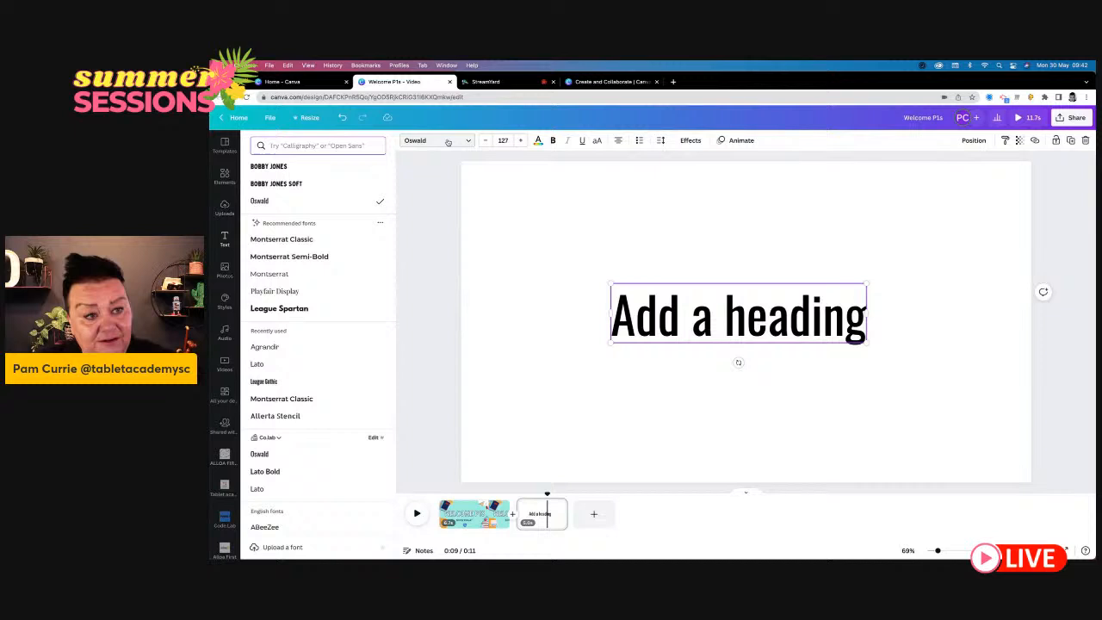
left_click(306, 243)
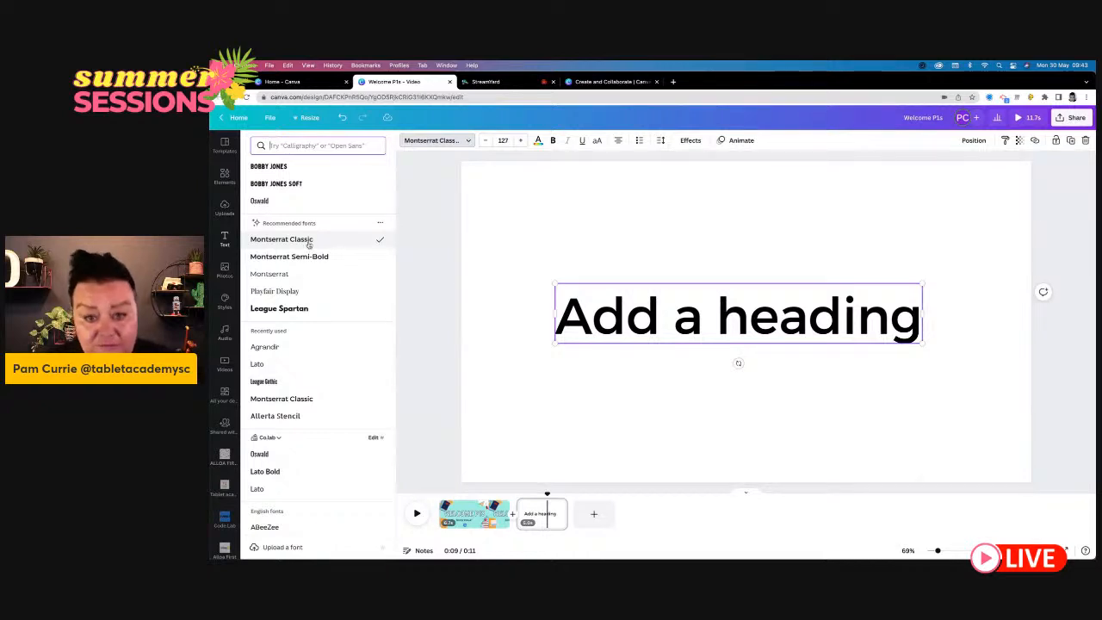
left_click(348, 257)
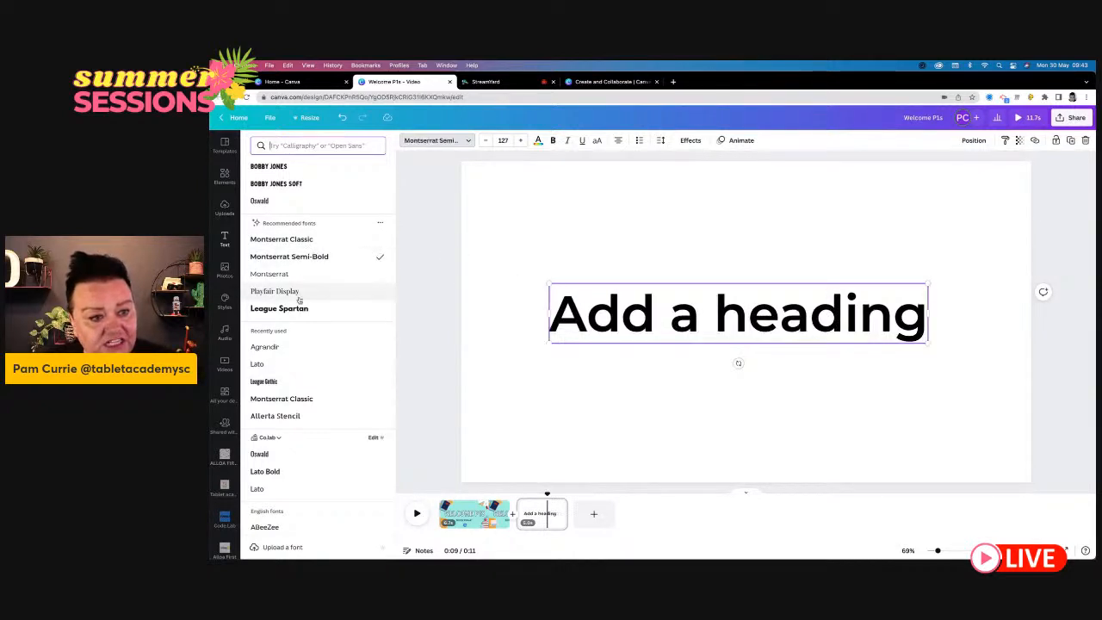
left_click(297, 308)
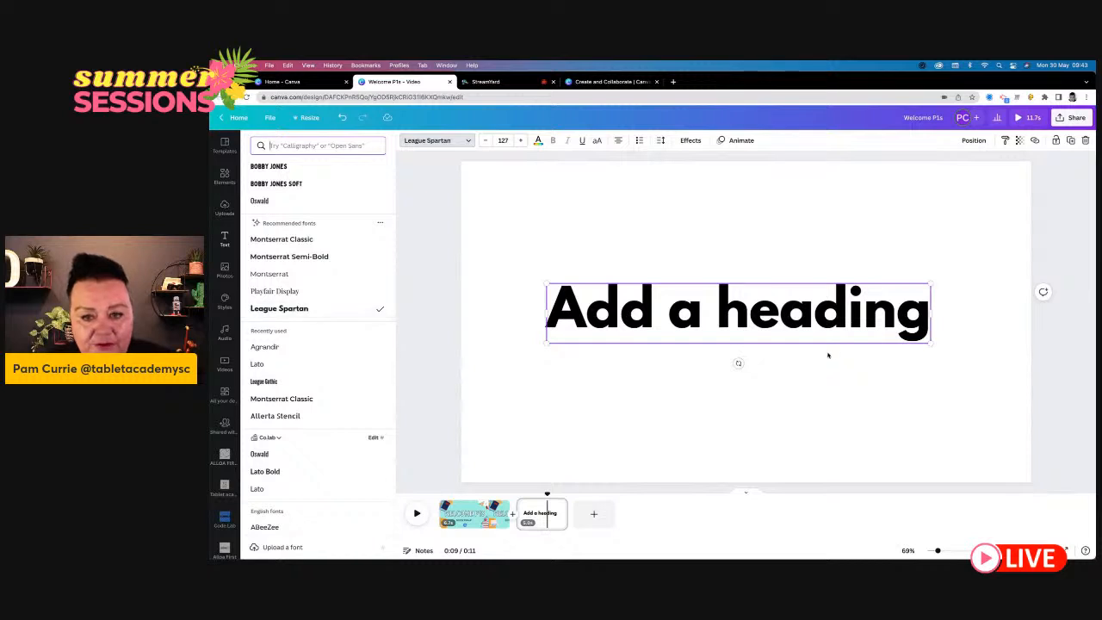
- Replace the placeholder heading text with "Welcome to the school"
double_click(798, 315)
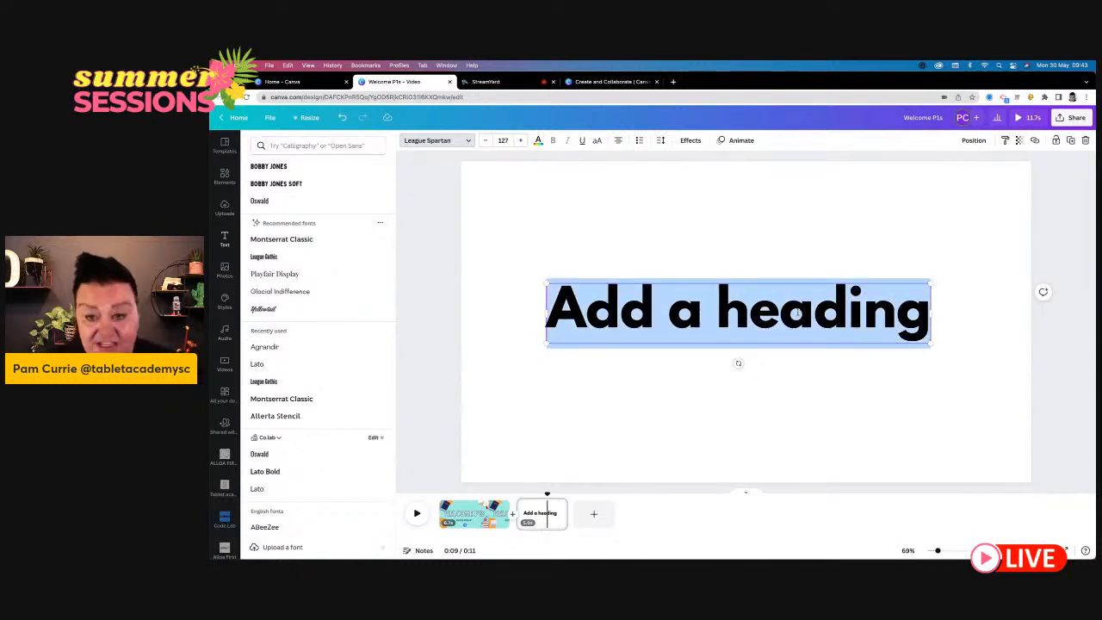
type("W")
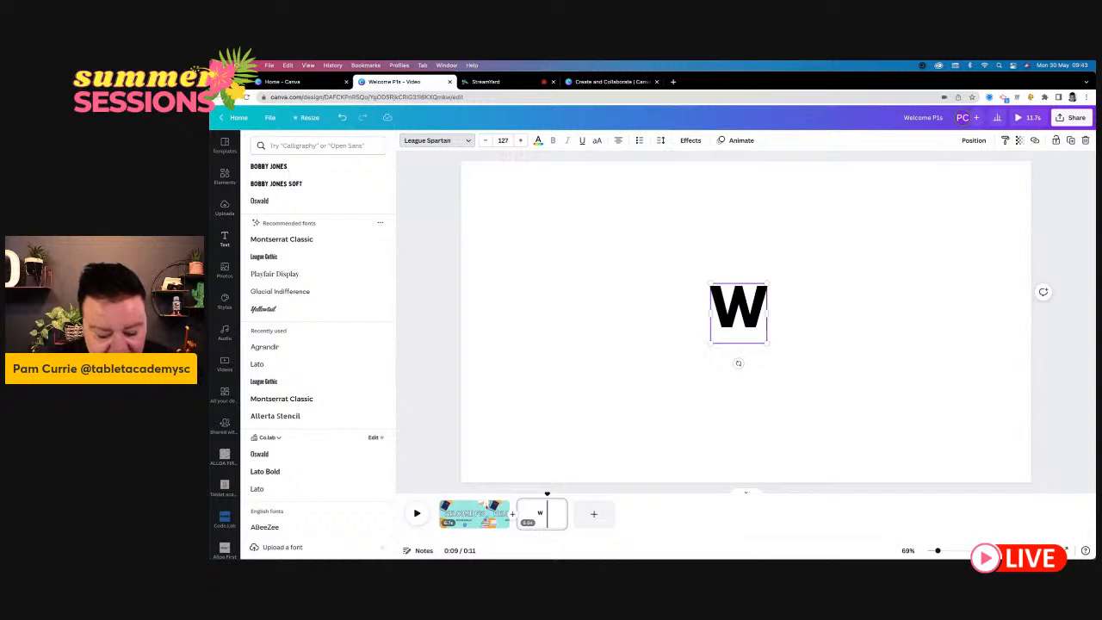
type("elcome to")
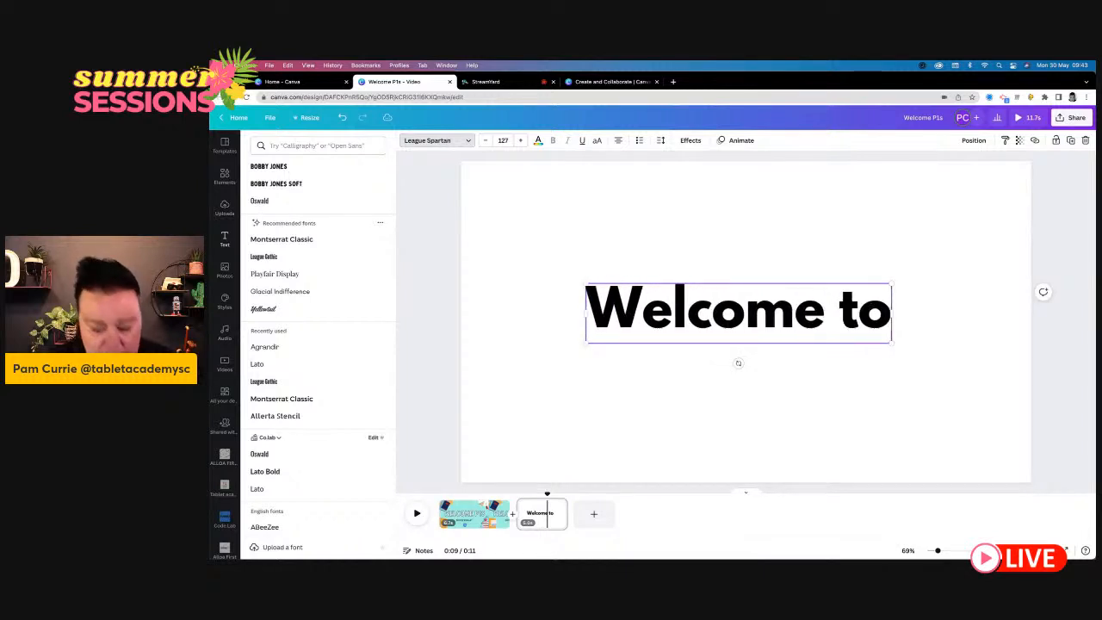
type(" the")
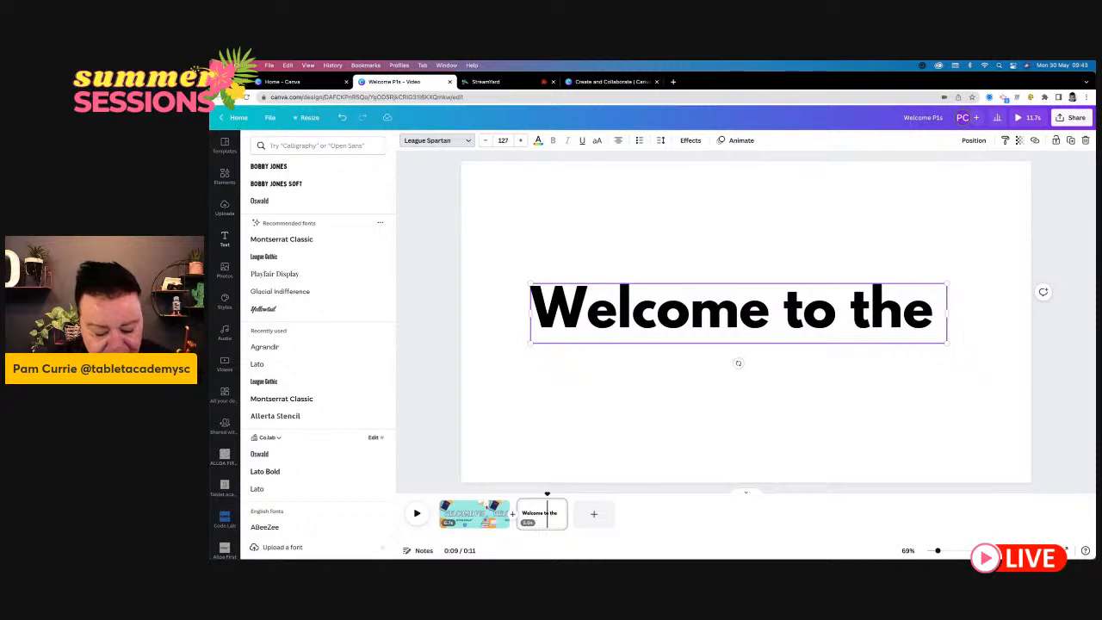
type(" school")
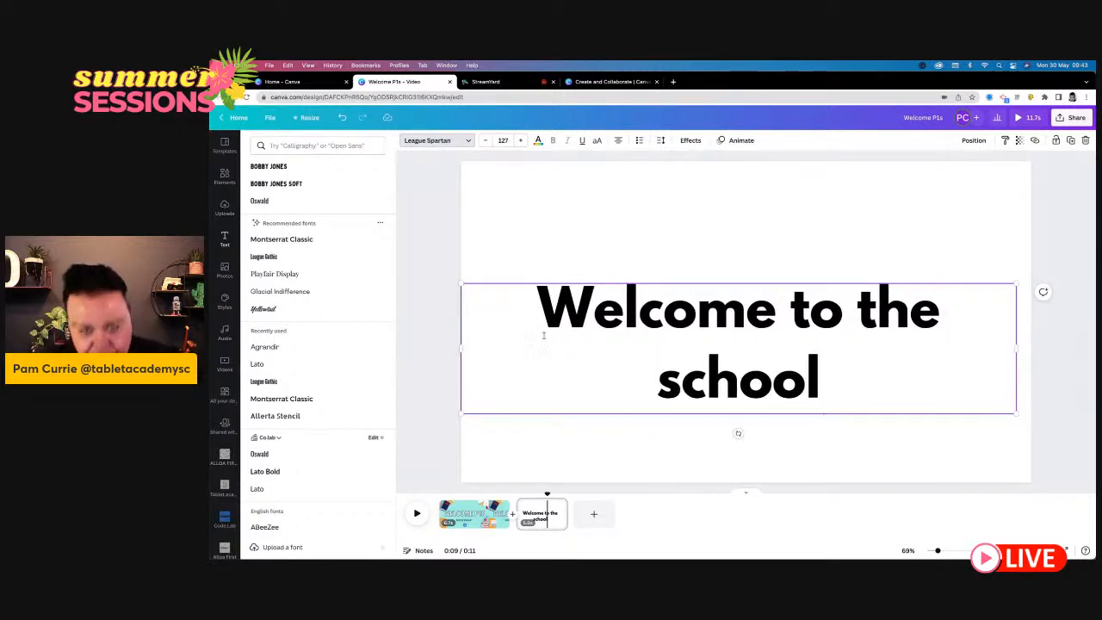
key("Escape")
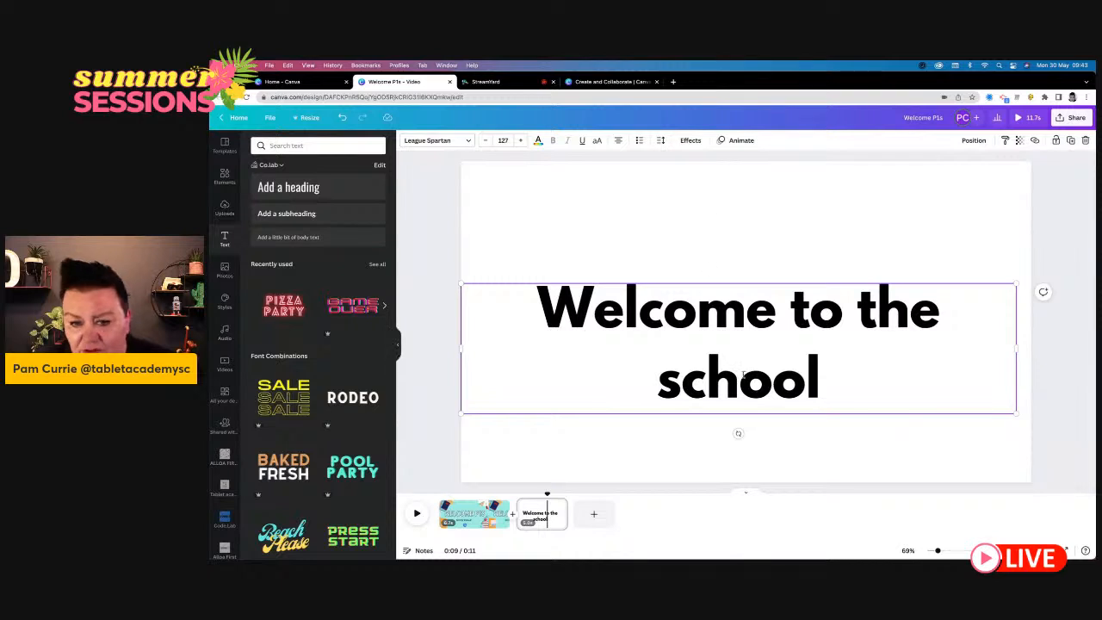
- Scale the heading down to about size 117 near the page centre and replace the word "the" with "our"
left_click_drag(460, 282, 505, 293)
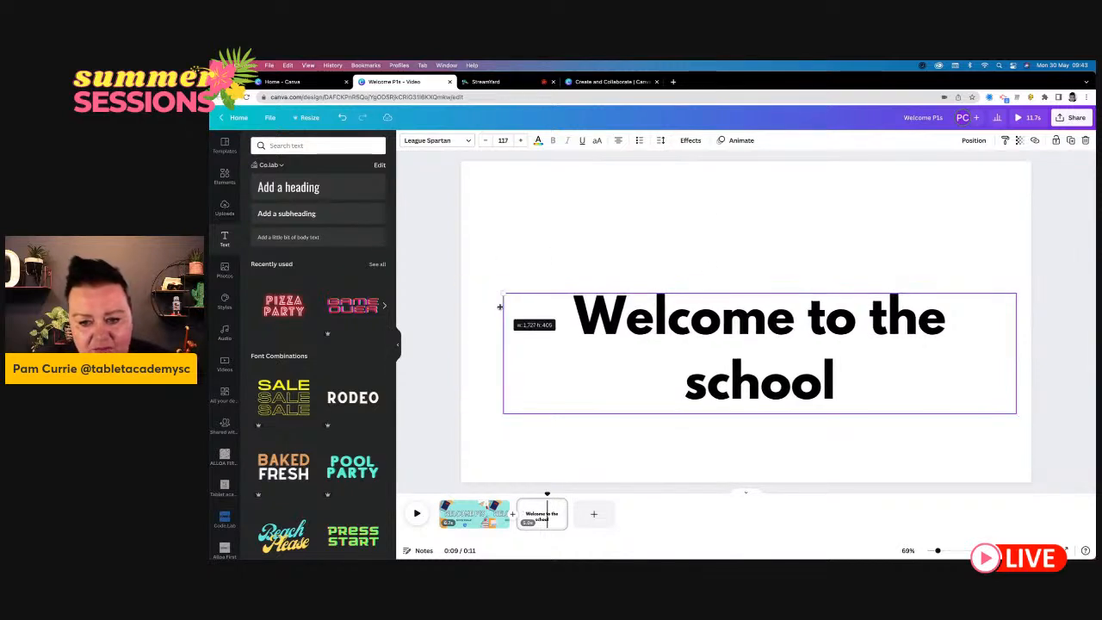
double_click(751, 340)
left_click_drag(736, 357, 716, 331)
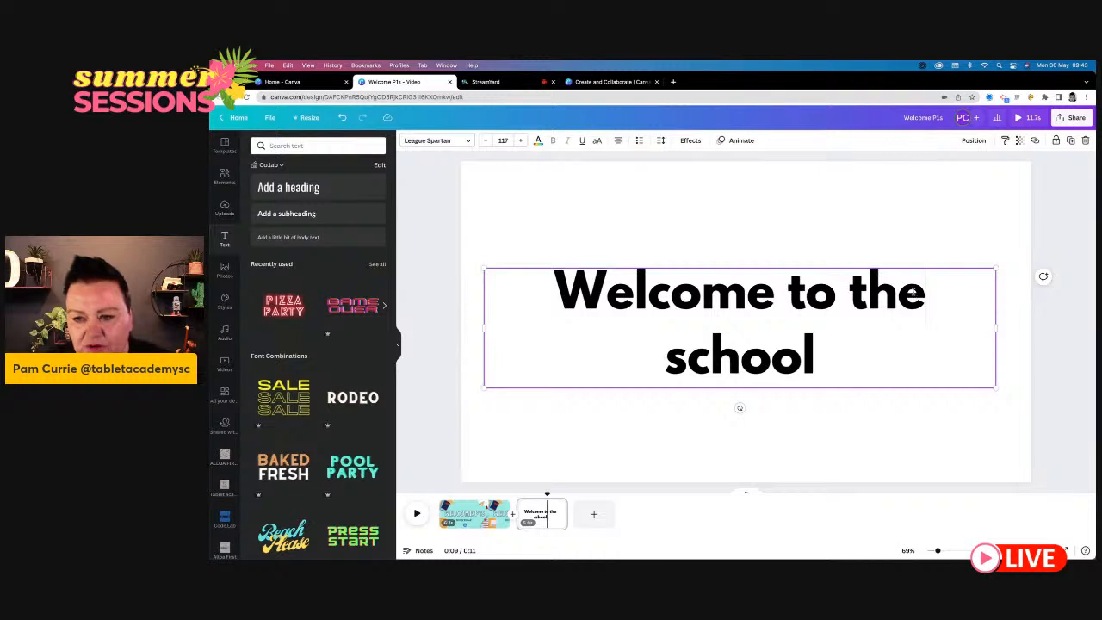
left_click_drag(917, 301, 852, 297)
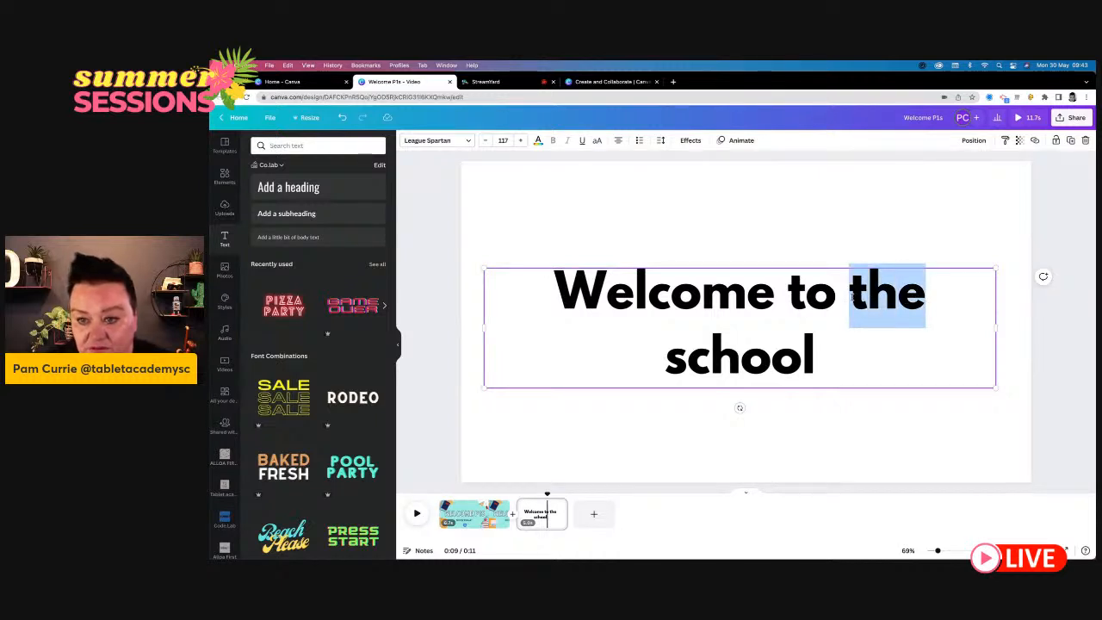
type("our")
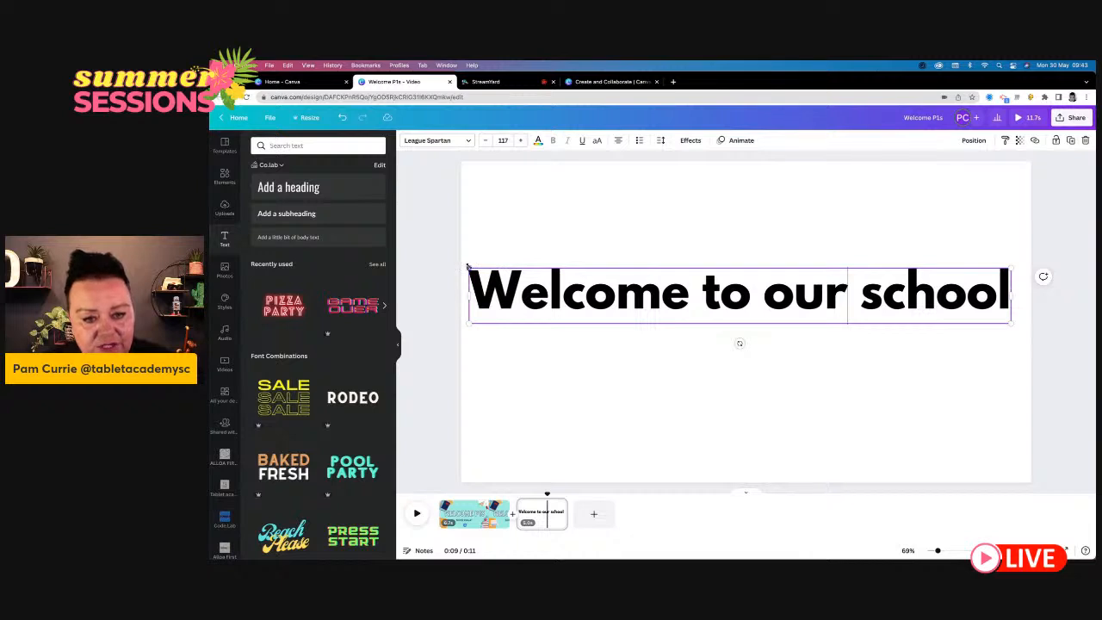
- Shrink the "Welcome to our school" heading to about size 89.9 and move it to the lower middle of the page
left_click_drag(466, 266, 592, 279)
left_click(664, 388)
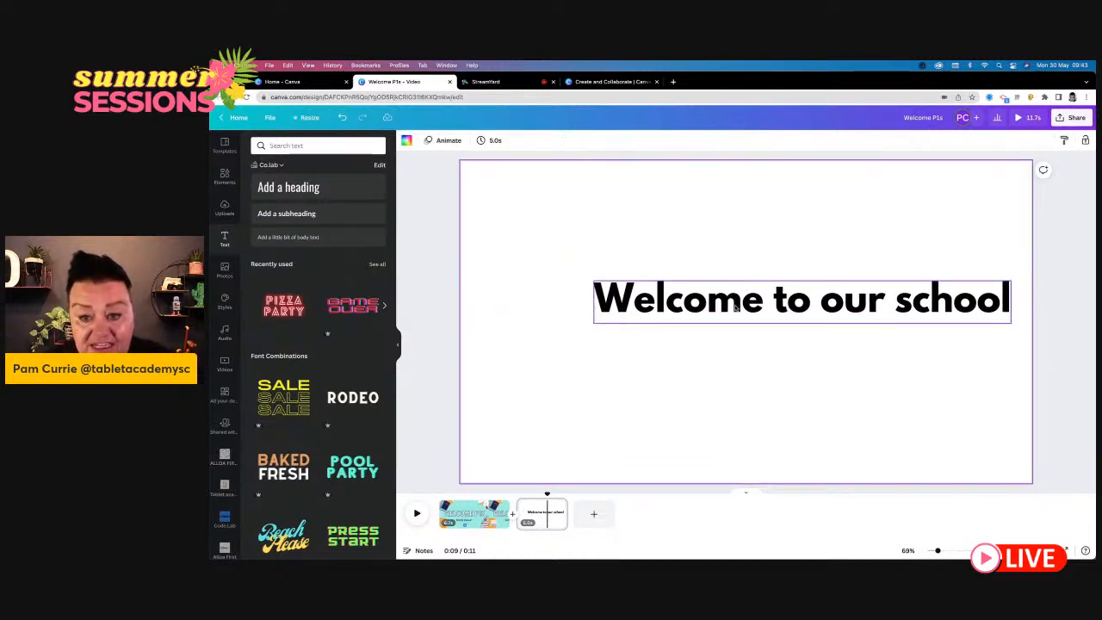
left_click_drag(736, 307, 684, 404)
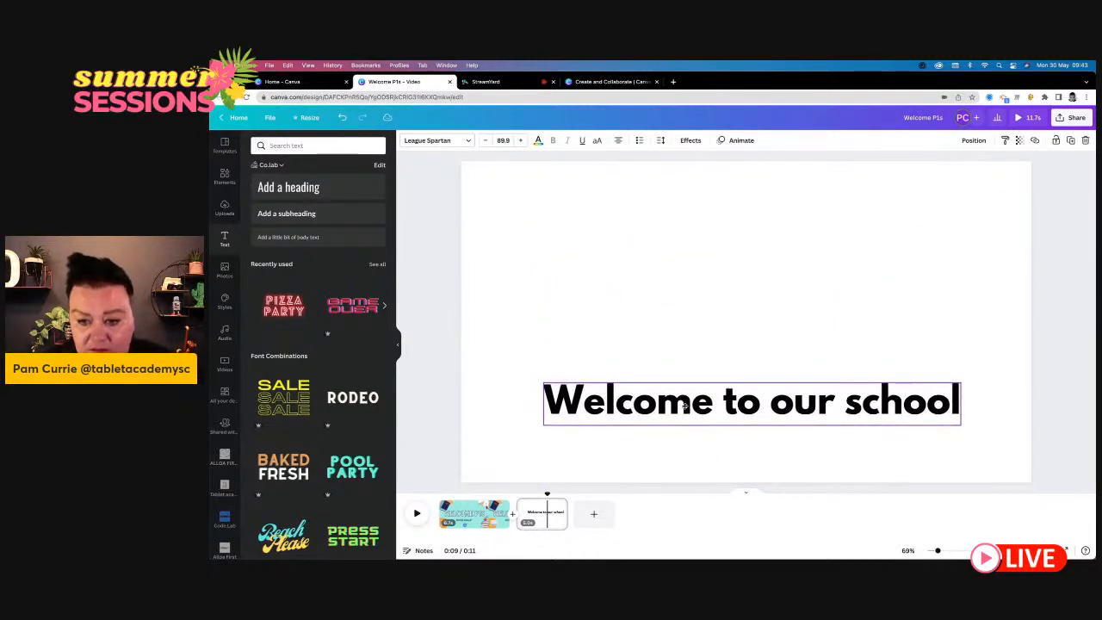
left_click(645, 336)
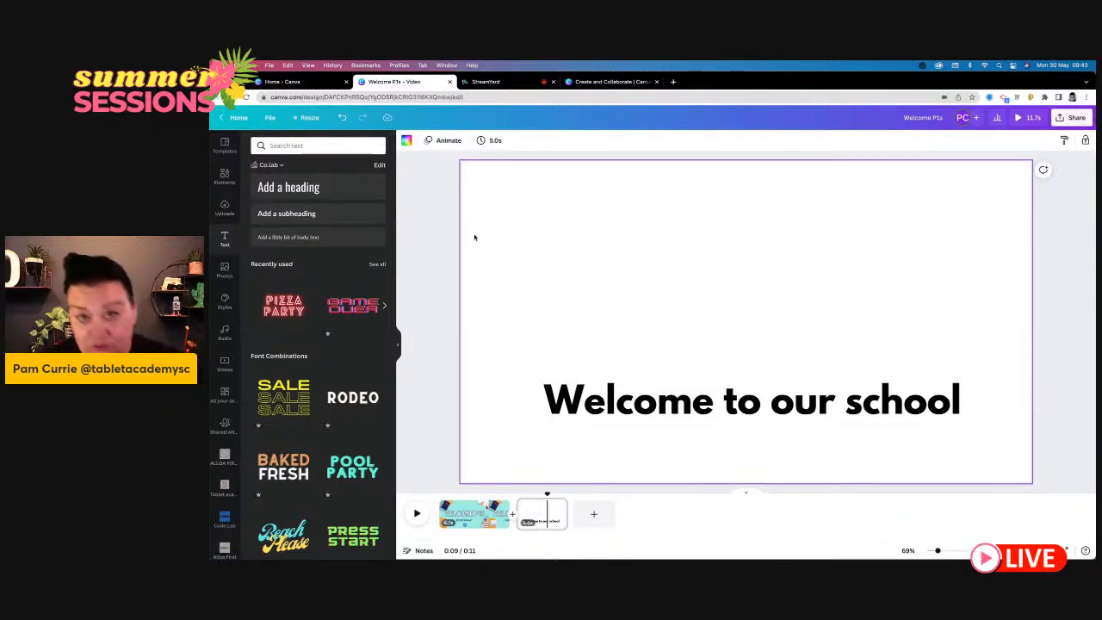
- Search the photo library for "school" and fill the second page's background with the brick school building photo
left_click(229, 279)
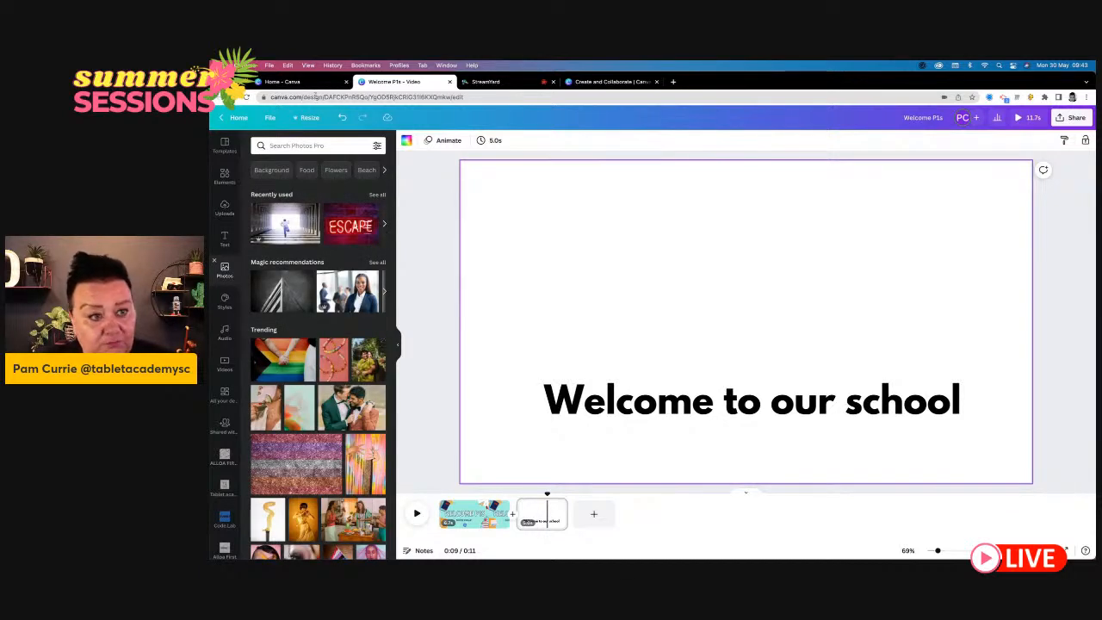
left_click(299, 148)
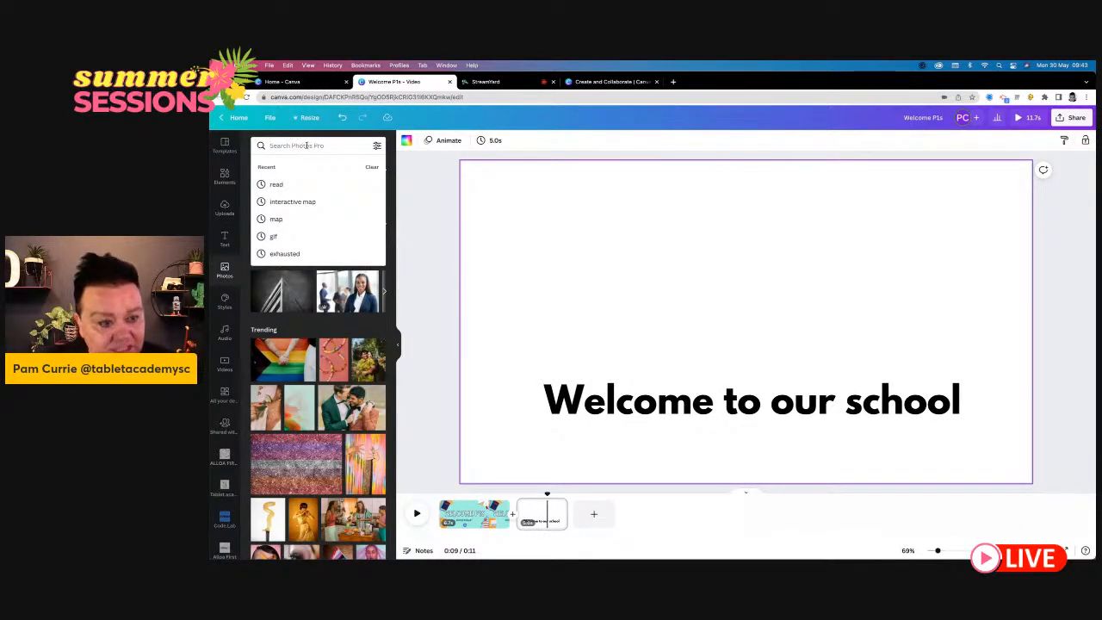
type("school")
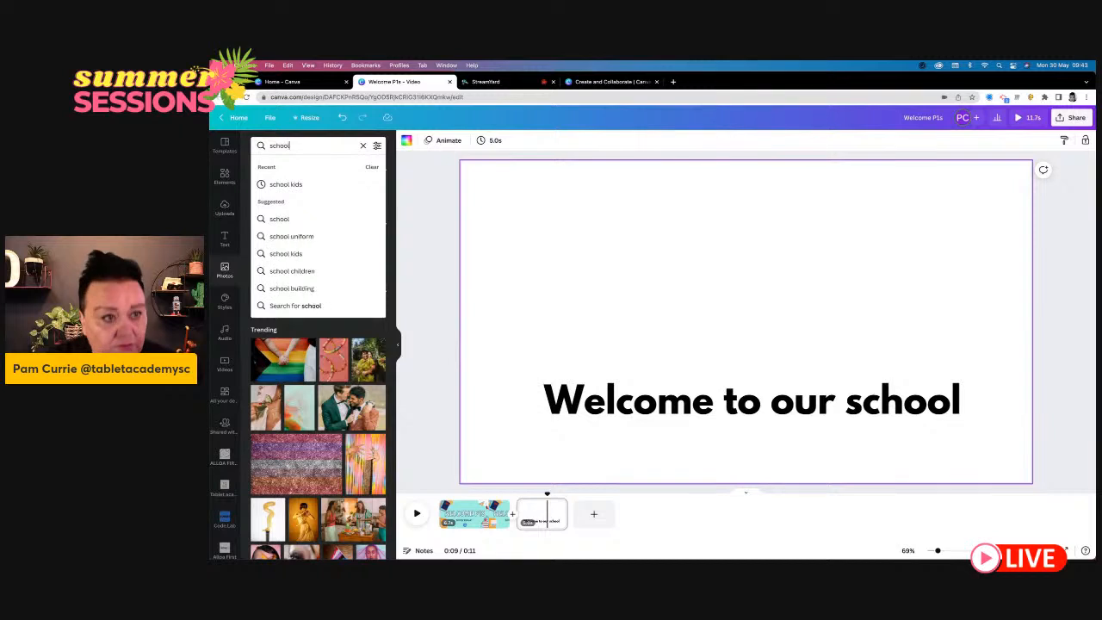
key("Return")
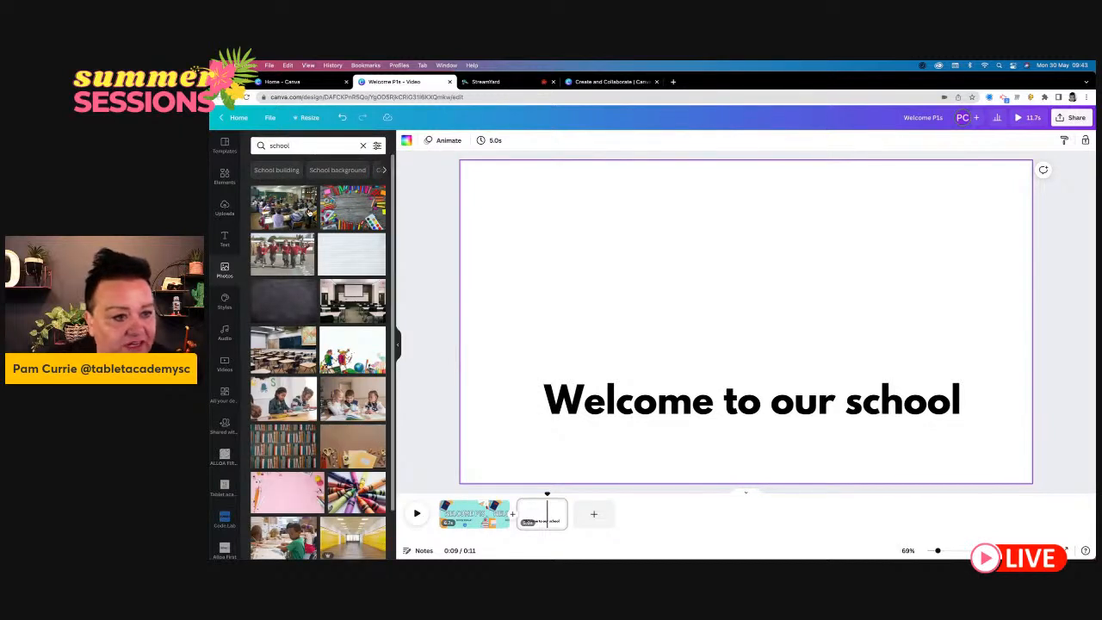
scroll(298, 343, "down", 5)
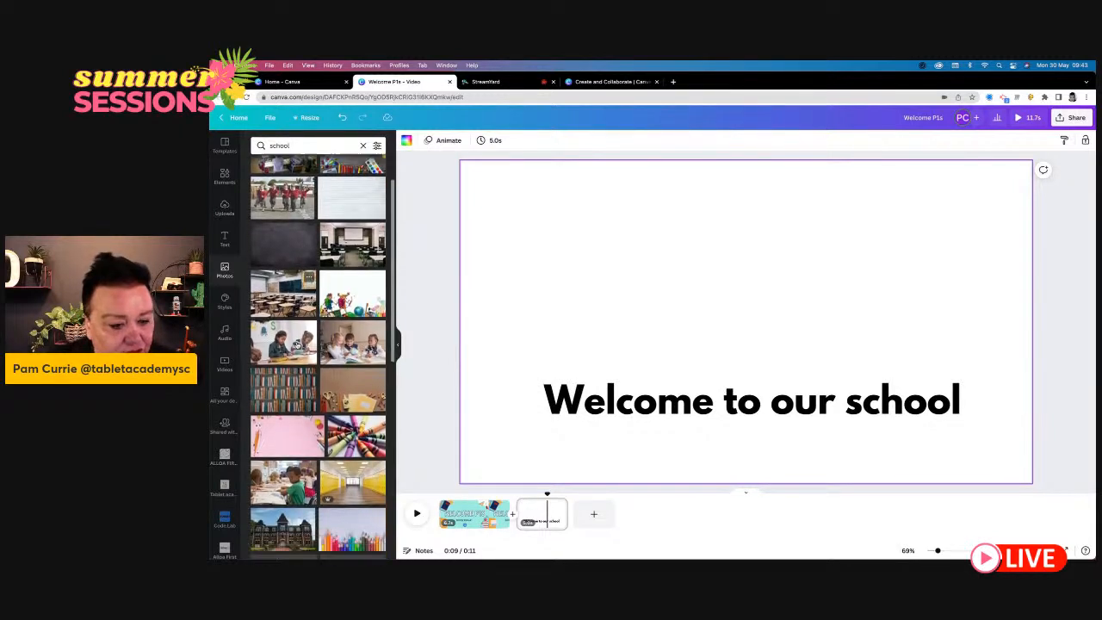
left_click_drag(297, 344, 515, 184)
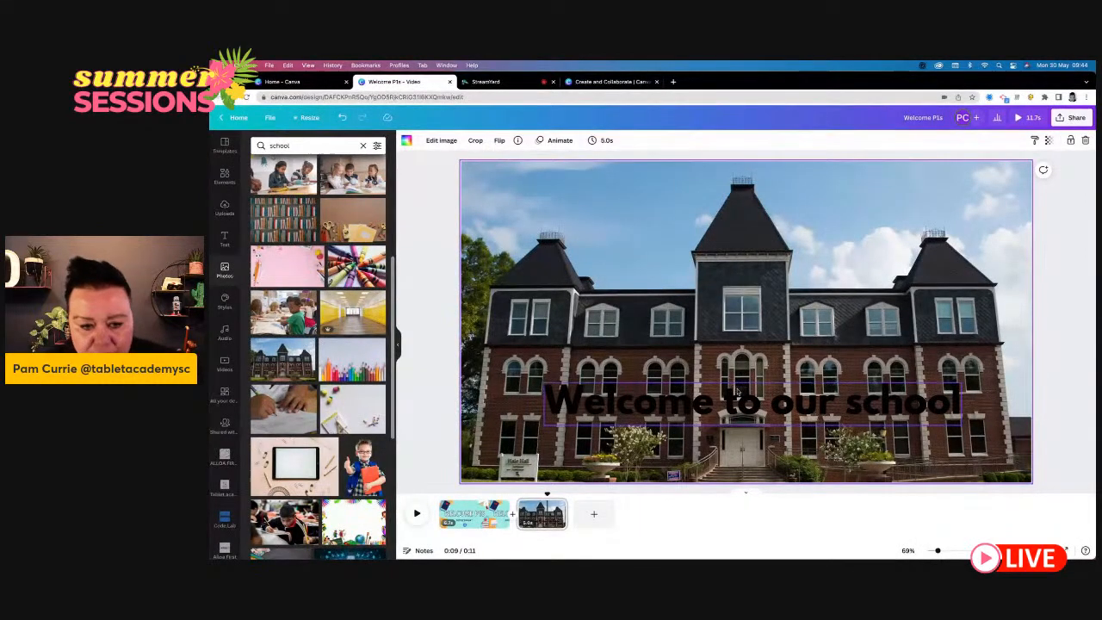
- Recolour the "Welcome to our school" heading white and move it slightly lower on the building photo
left_click(744, 403)
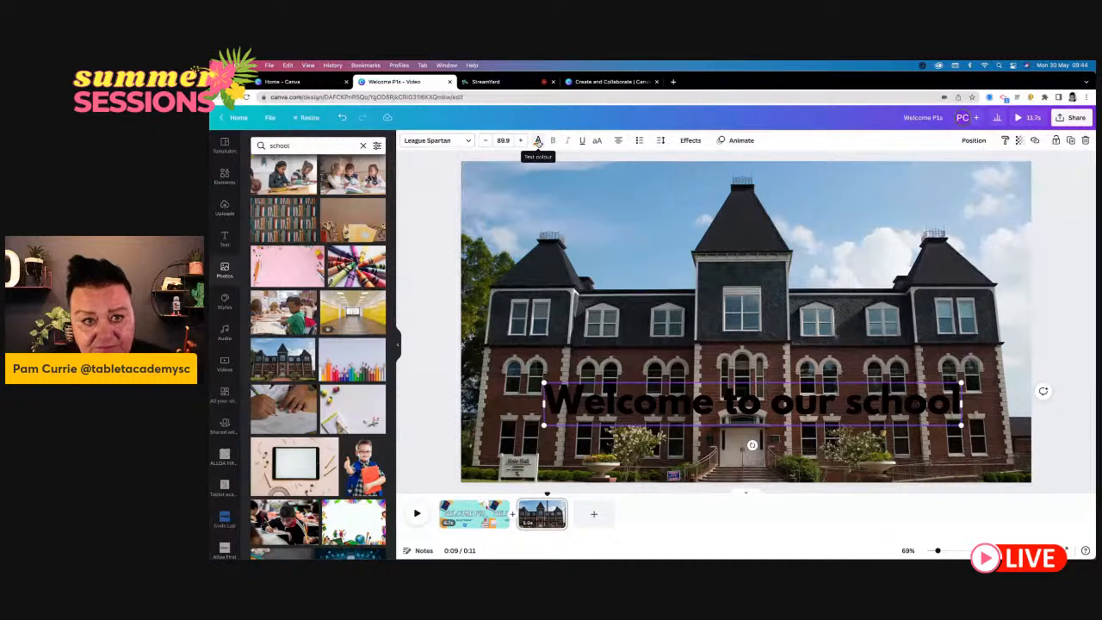
left_click(537, 140)
left_click(330, 295)
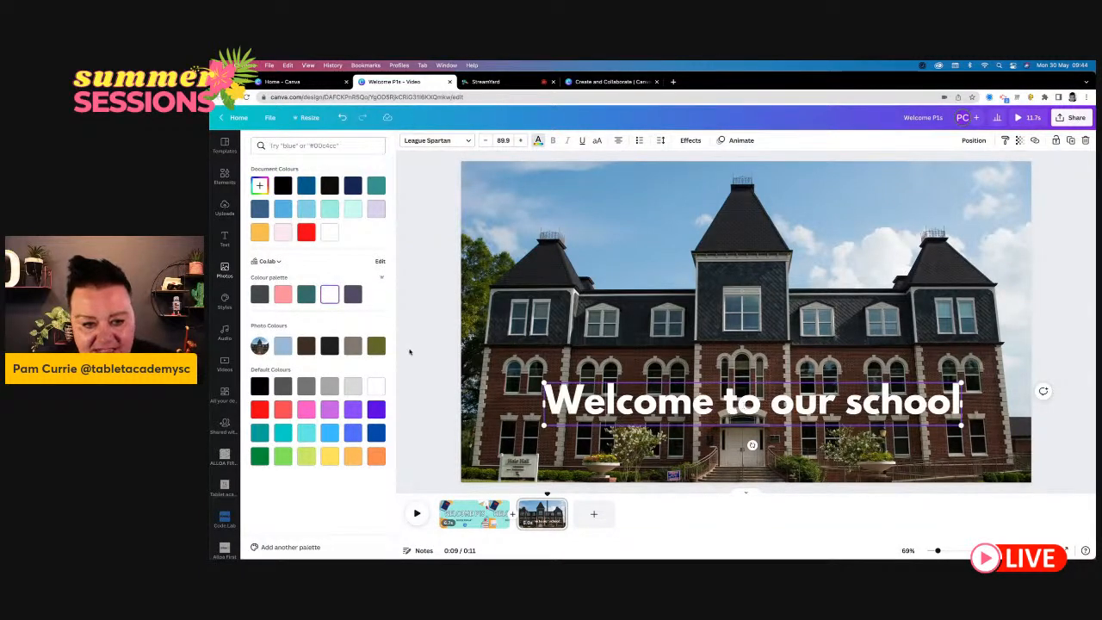
left_click(491, 372)
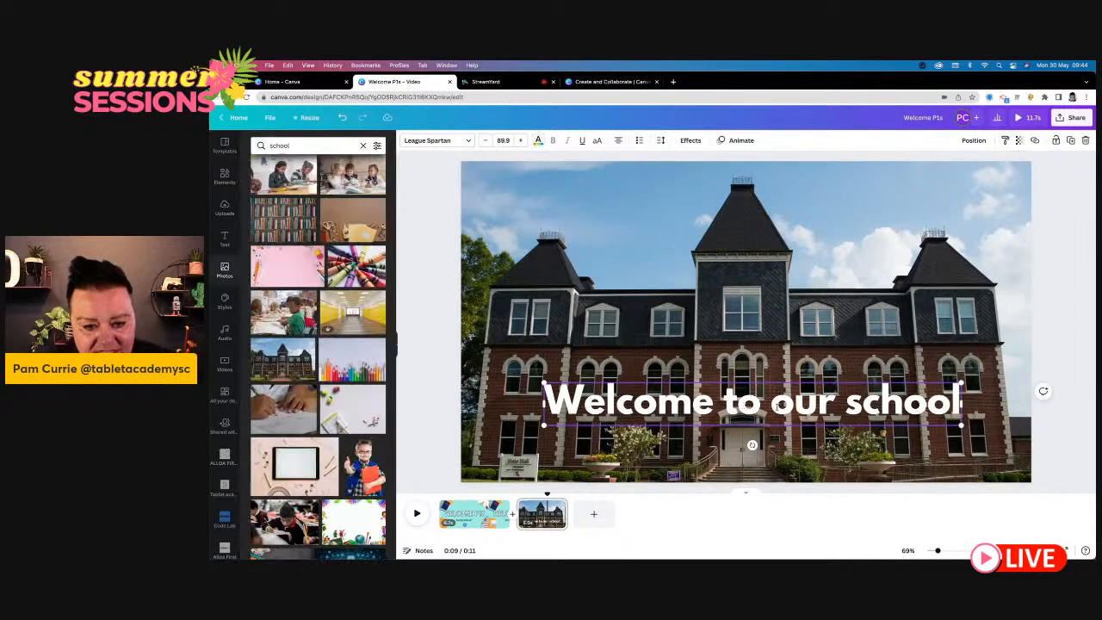
left_click(548, 445)
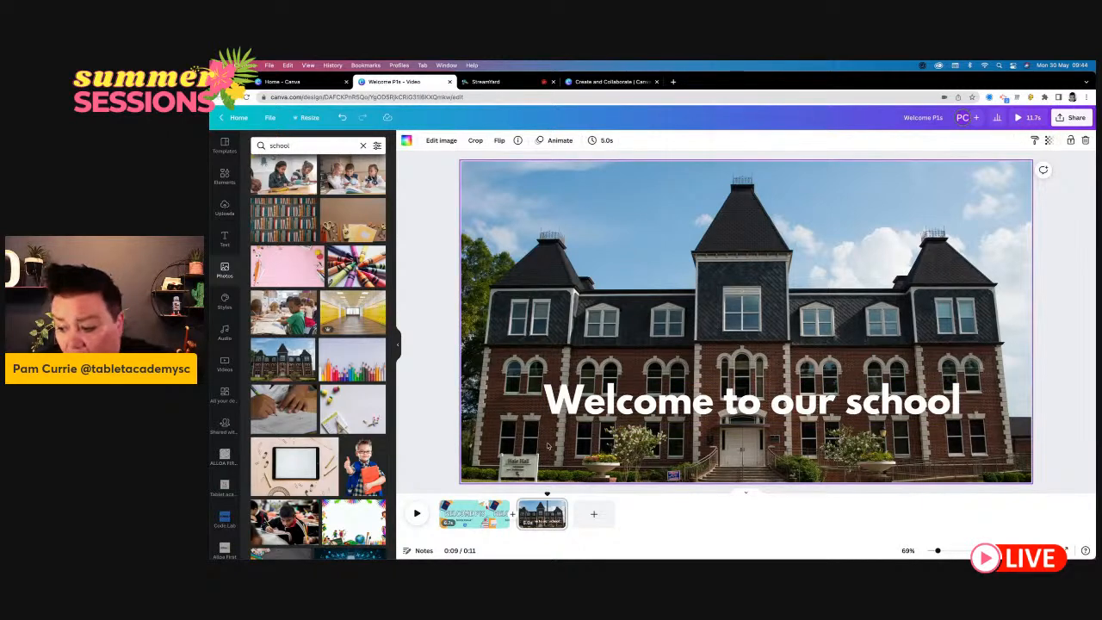
left_click_drag(678, 415, 678, 420)
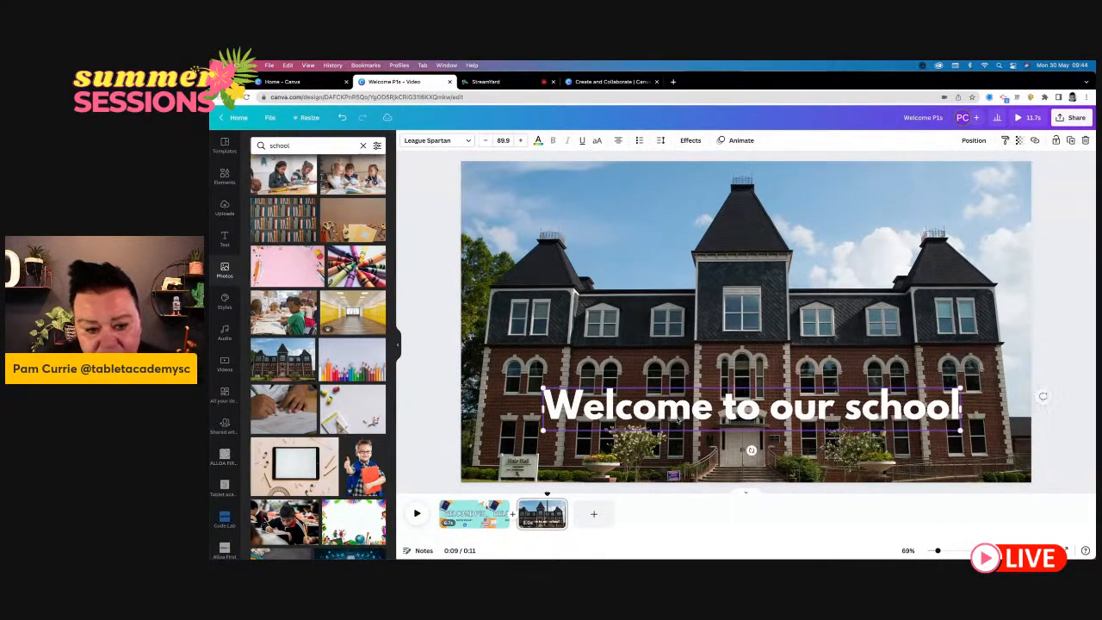
- Preview the video and shorten the first page, "Welcome P1s", to 3.4 seconds
left_click(418, 515)
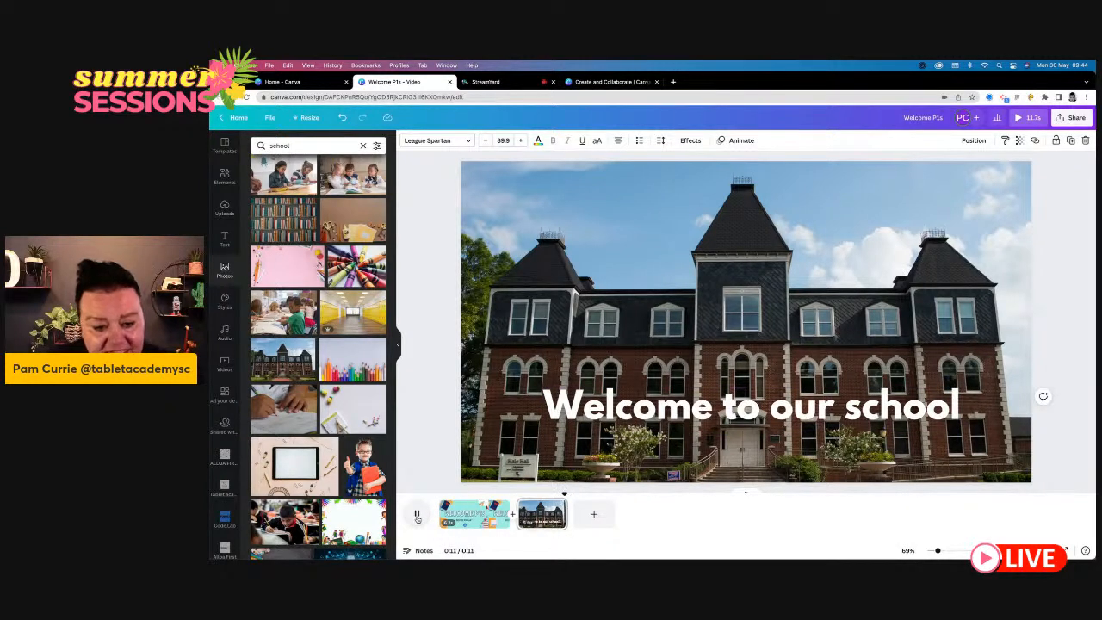
left_click(417, 514)
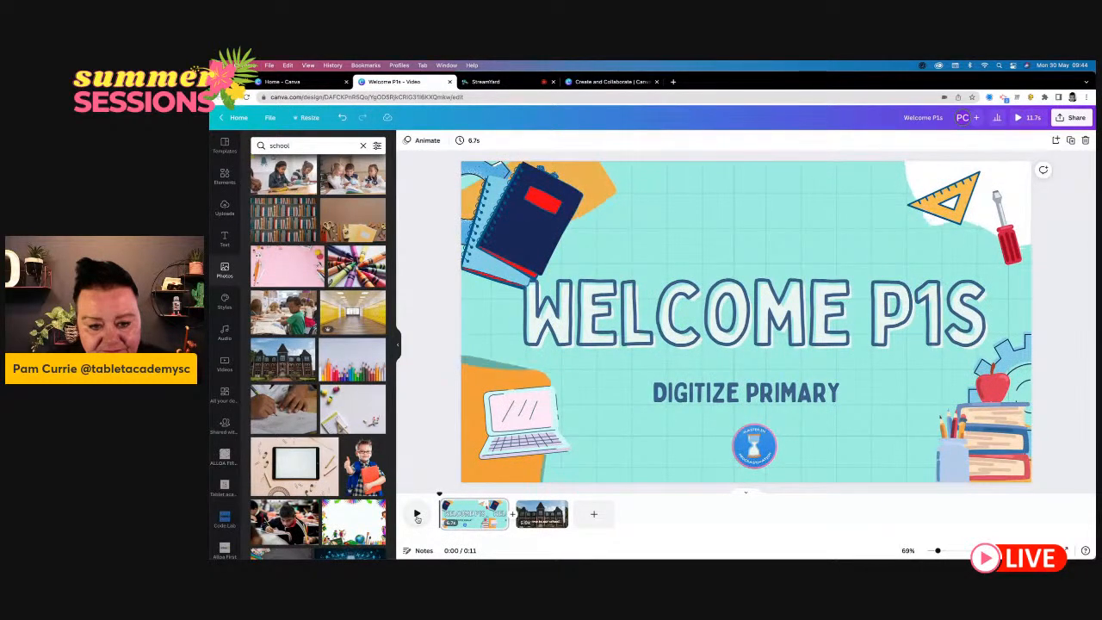
left_click(488, 519)
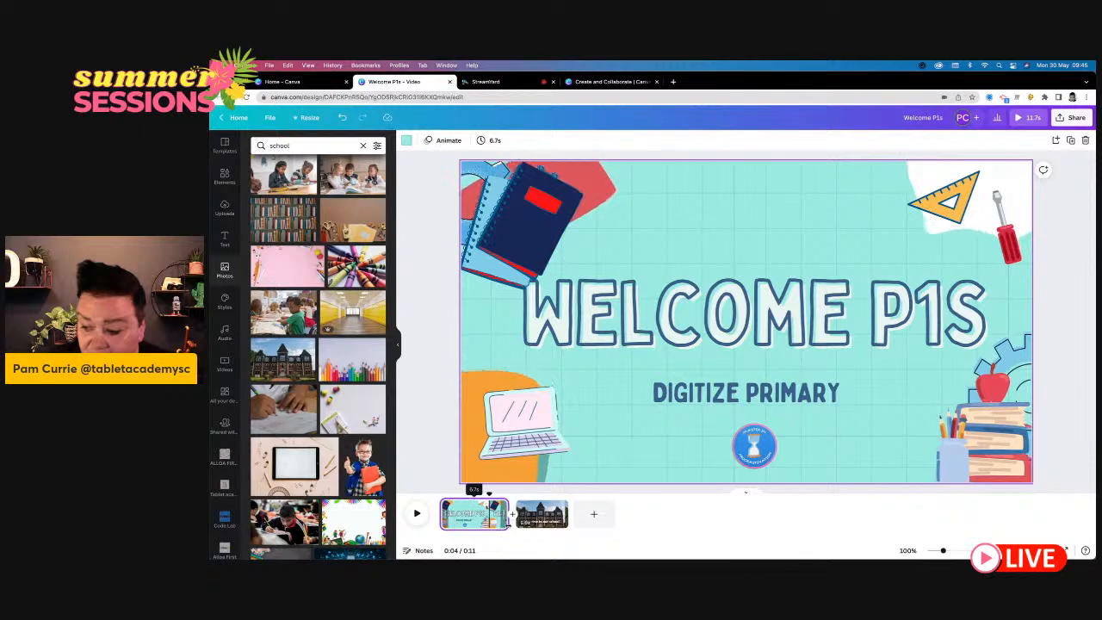
left_click_drag(507, 514, 480, 517)
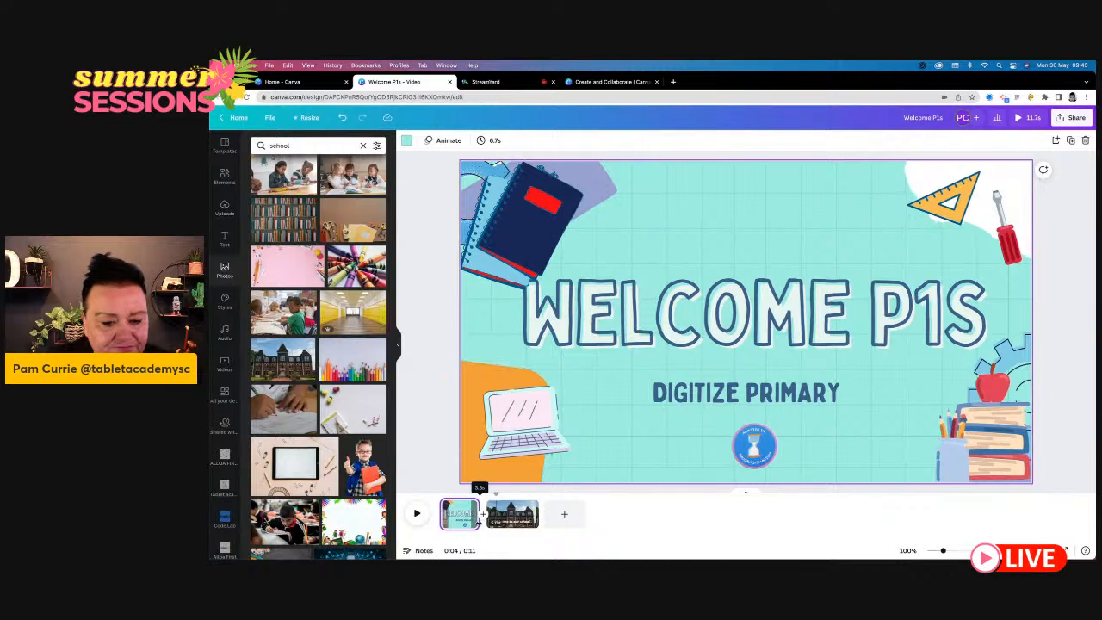
left_click_drag(479, 517, 475, 522)
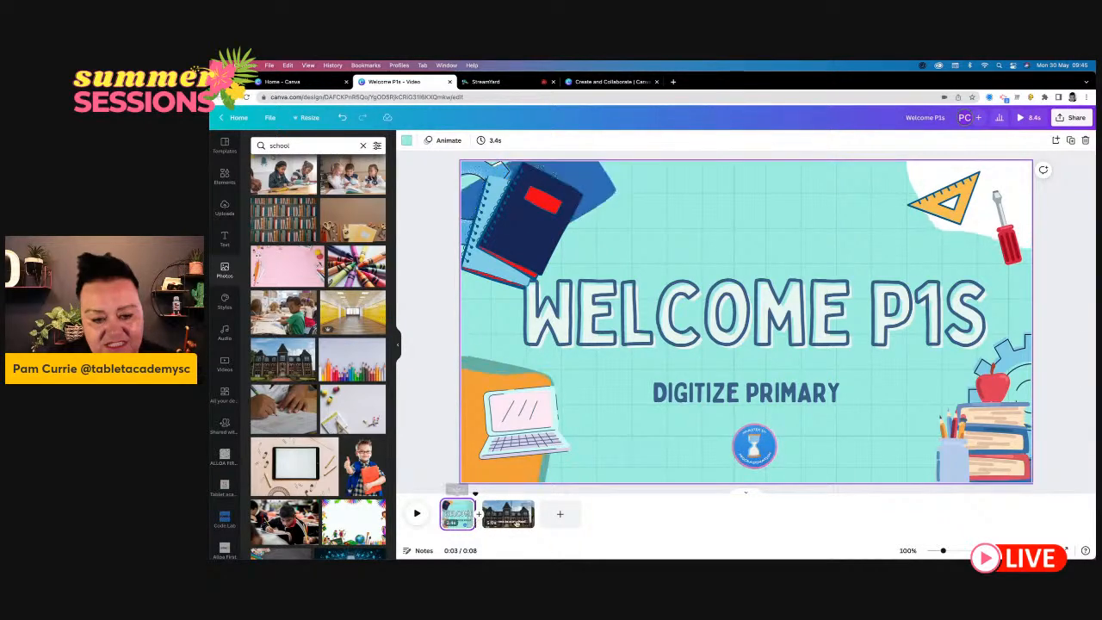
- Shorten the second page, with the school building, to 3.1 seconds
left_click(514, 517)
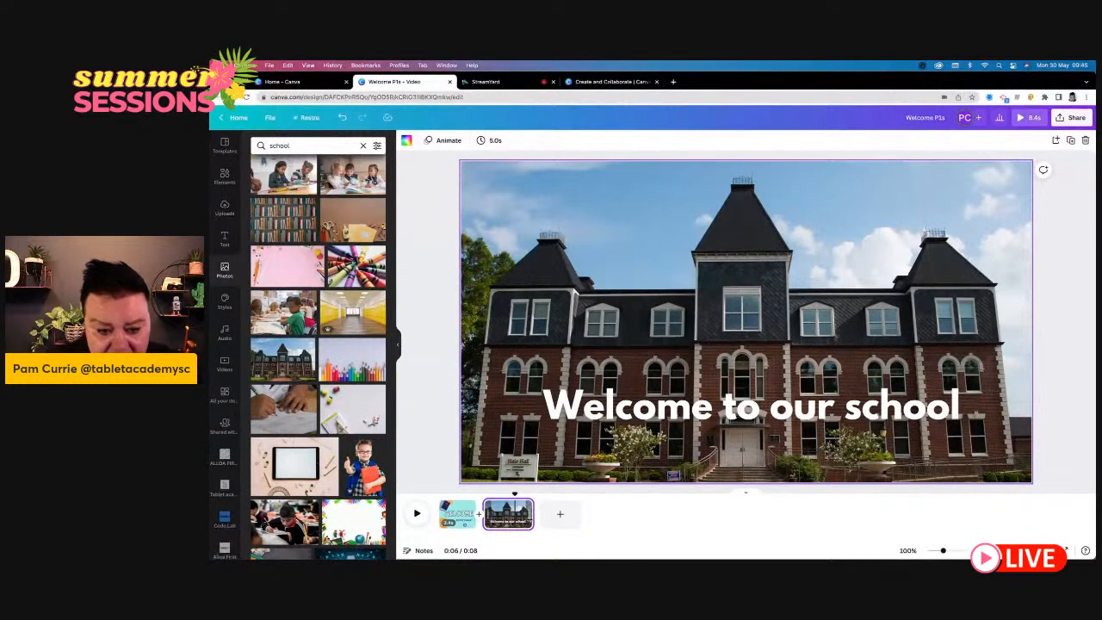
left_click_drag(533, 516, 514, 517)
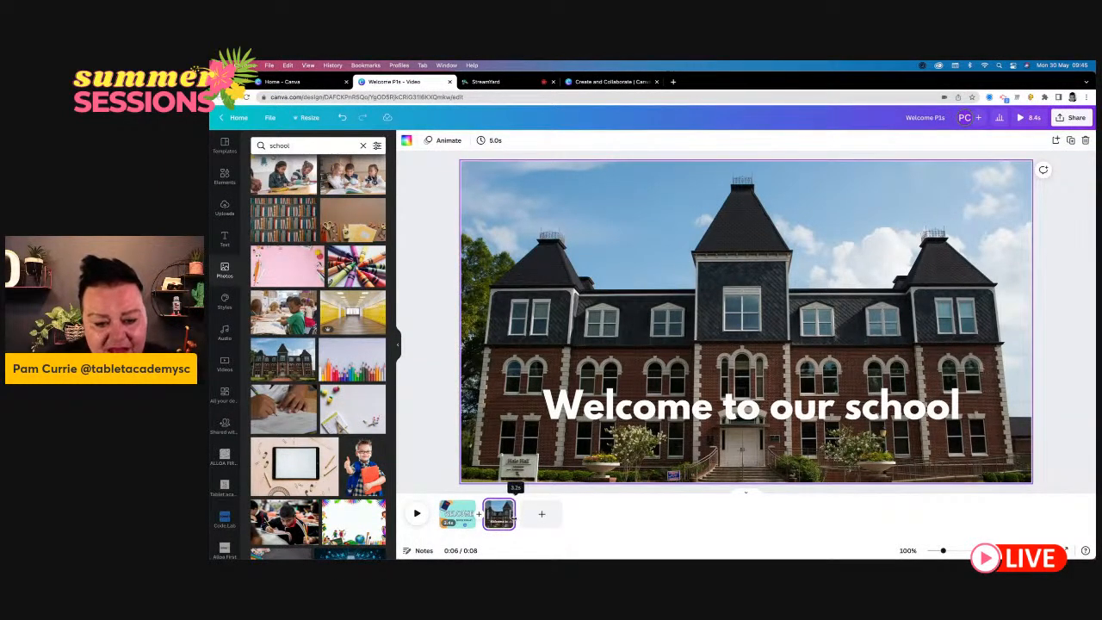
left_click_drag(515, 517, 513, 516)
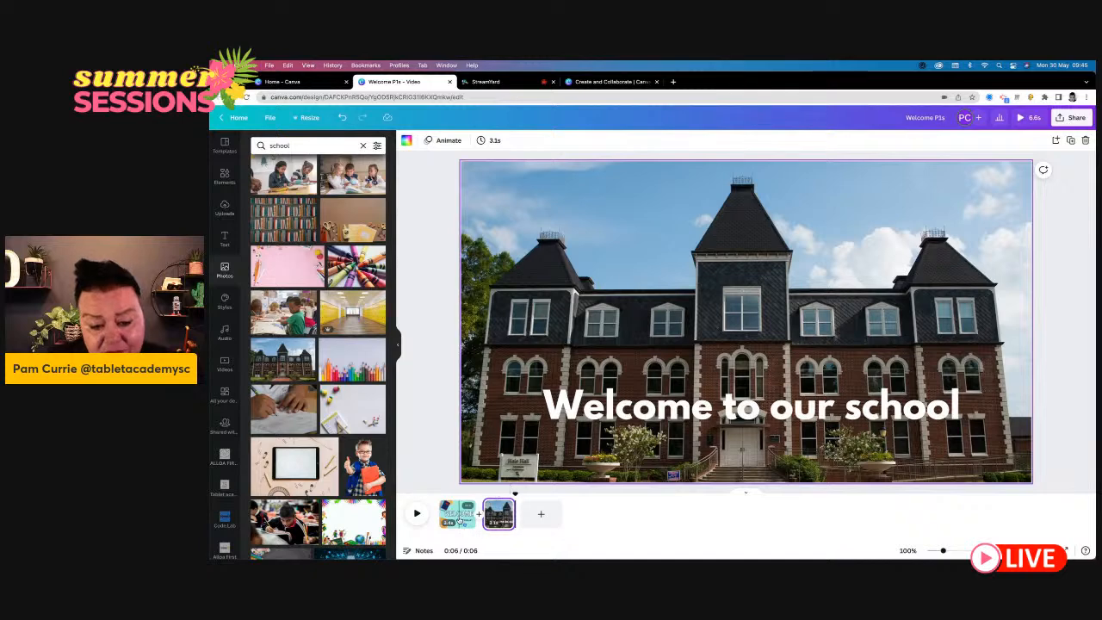
- Try Dissolve, Slide, Circle Wipe and Line Wipe between the two pages, apply the Match & Move transition, and preview it
left_click(459, 517)
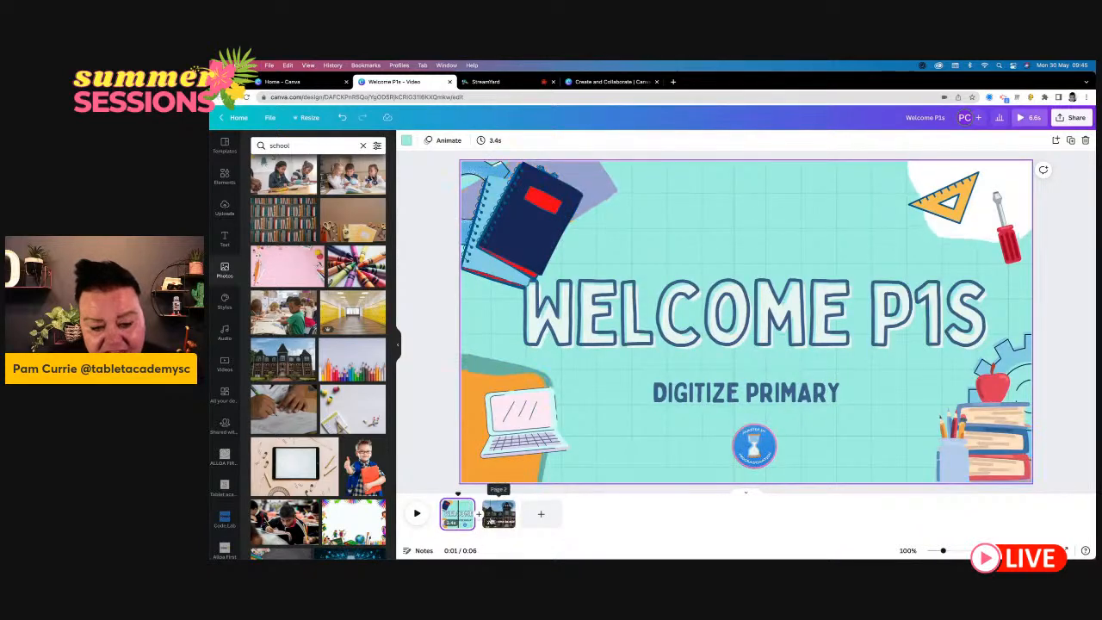
left_click(492, 515)
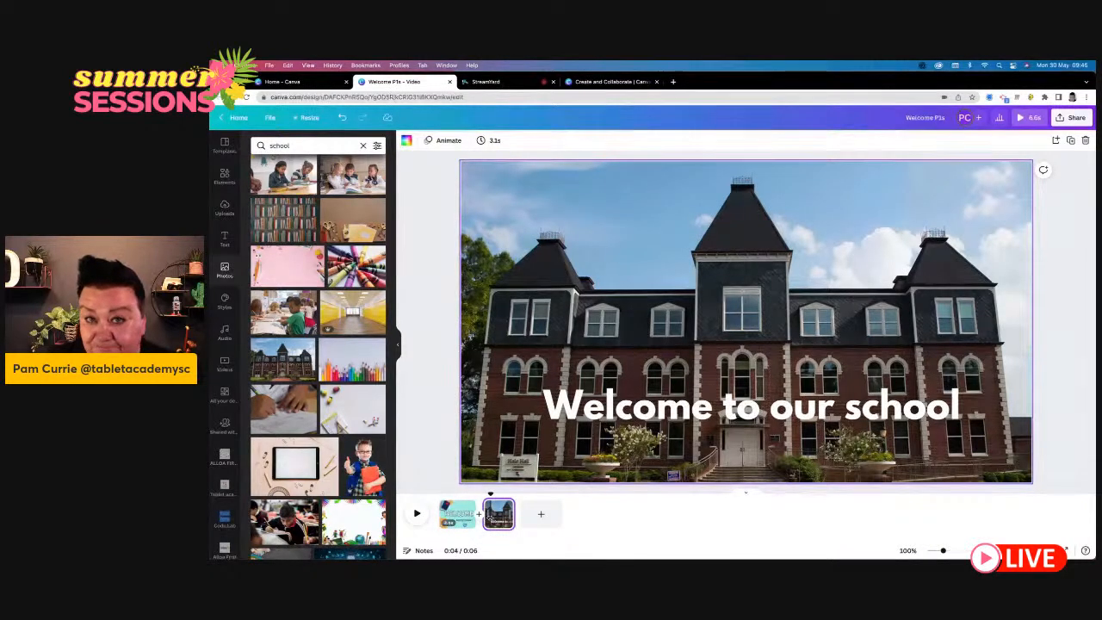
left_click(479, 519)
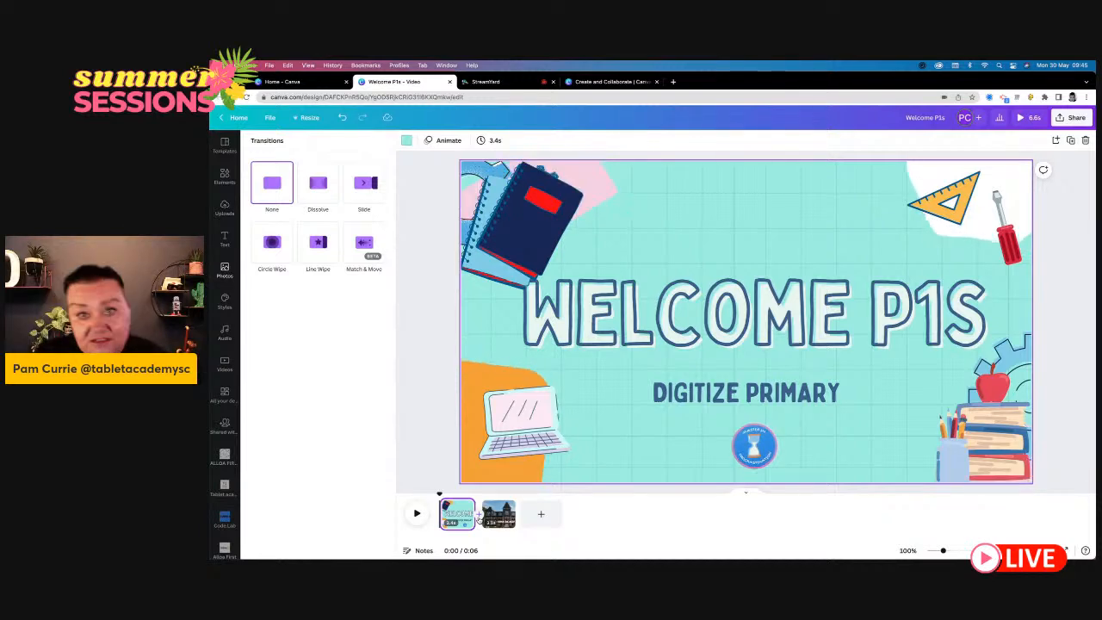
left_click(322, 190)
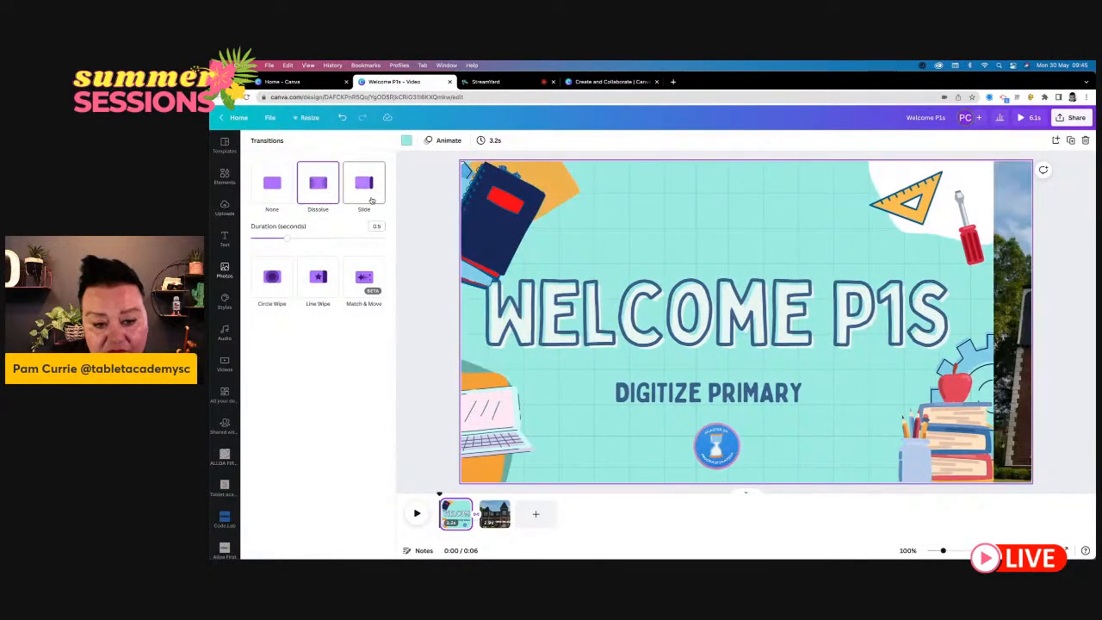
left_click(371, 200)
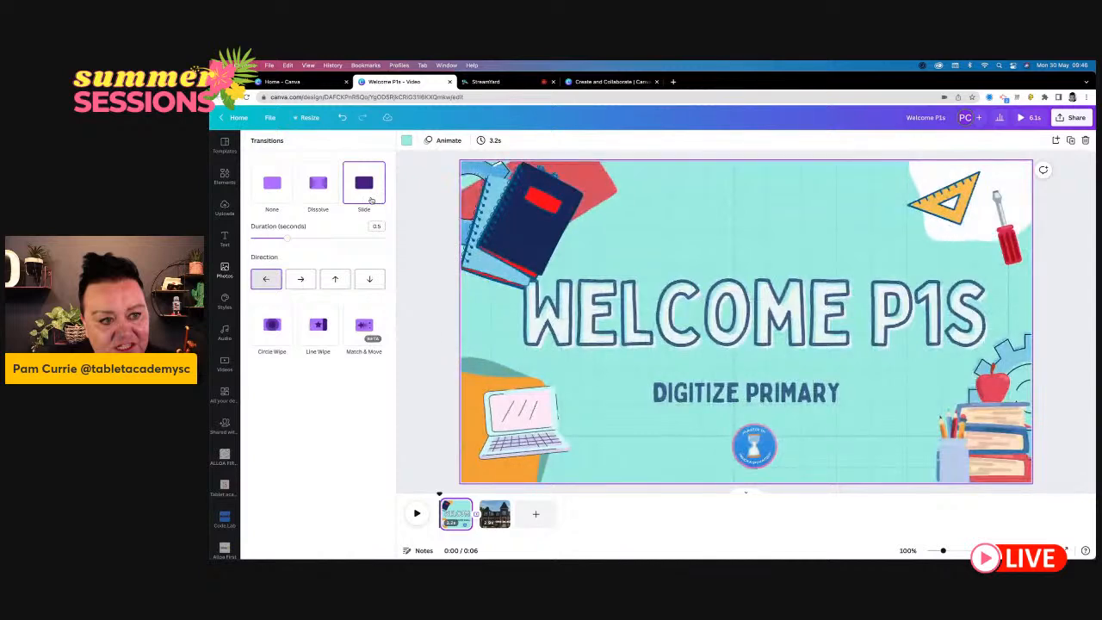
left_click(269, 339)
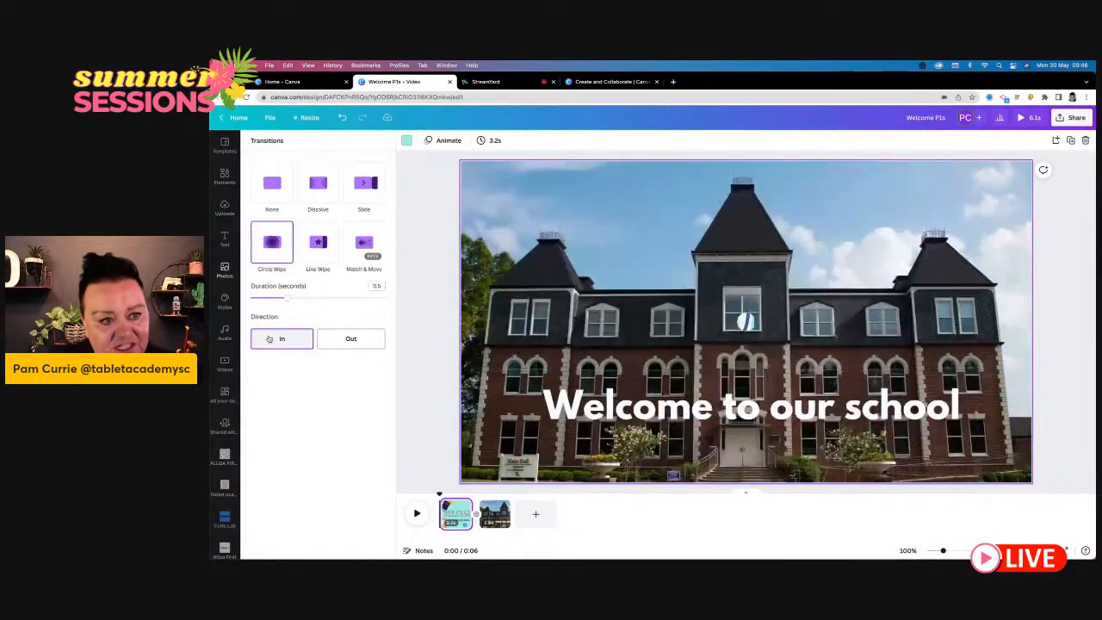
left_click(320, 262)
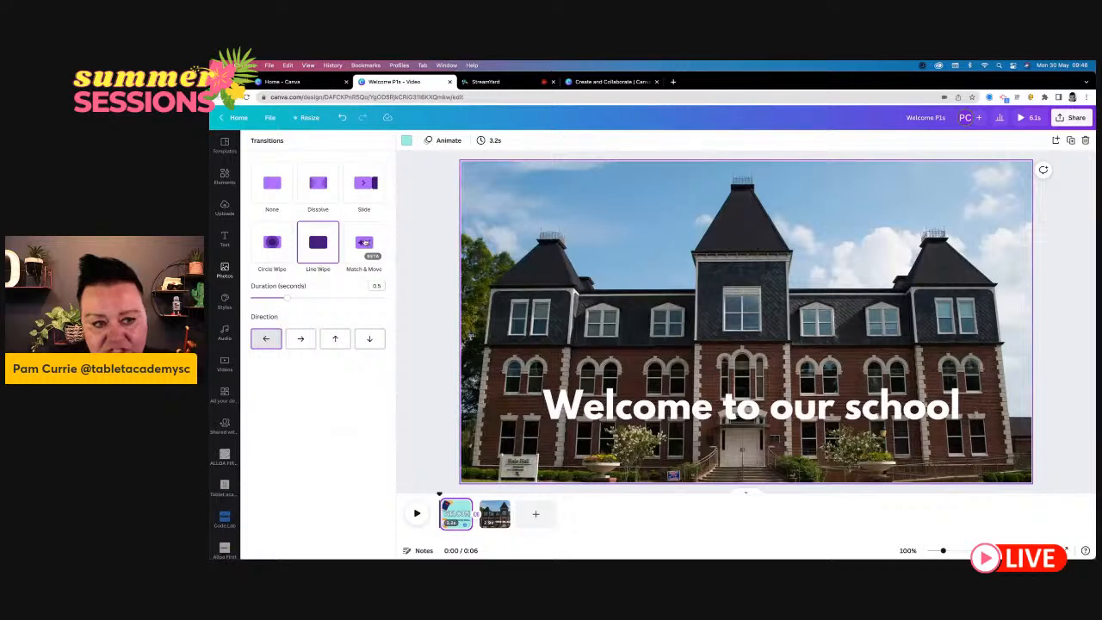
left_click(363, 243)
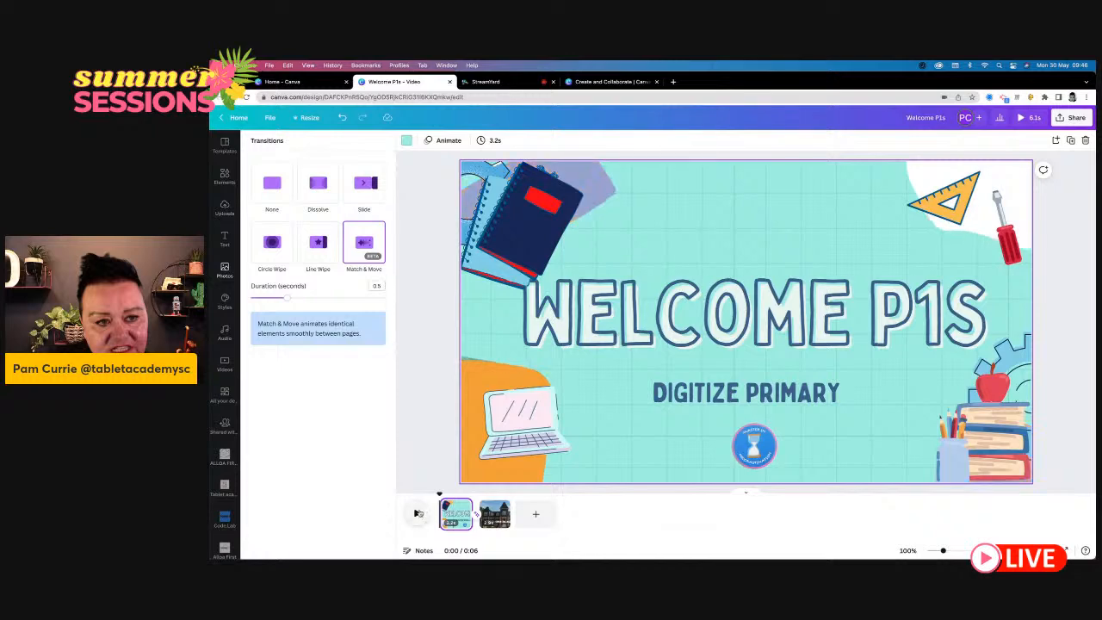
left_click(418, 513)
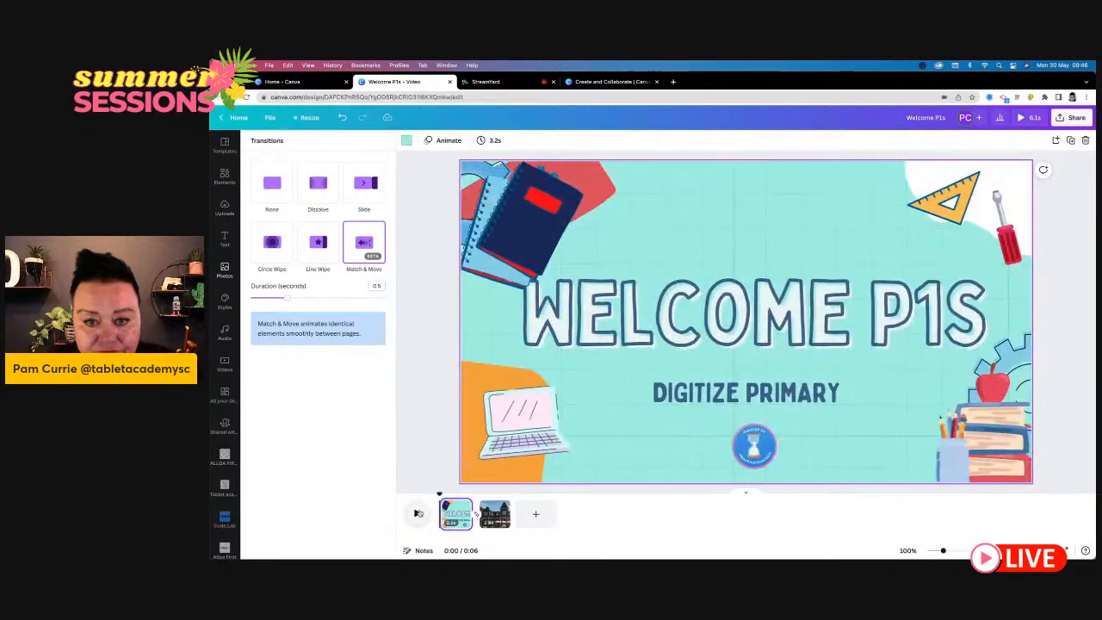
left_click(421, 440)
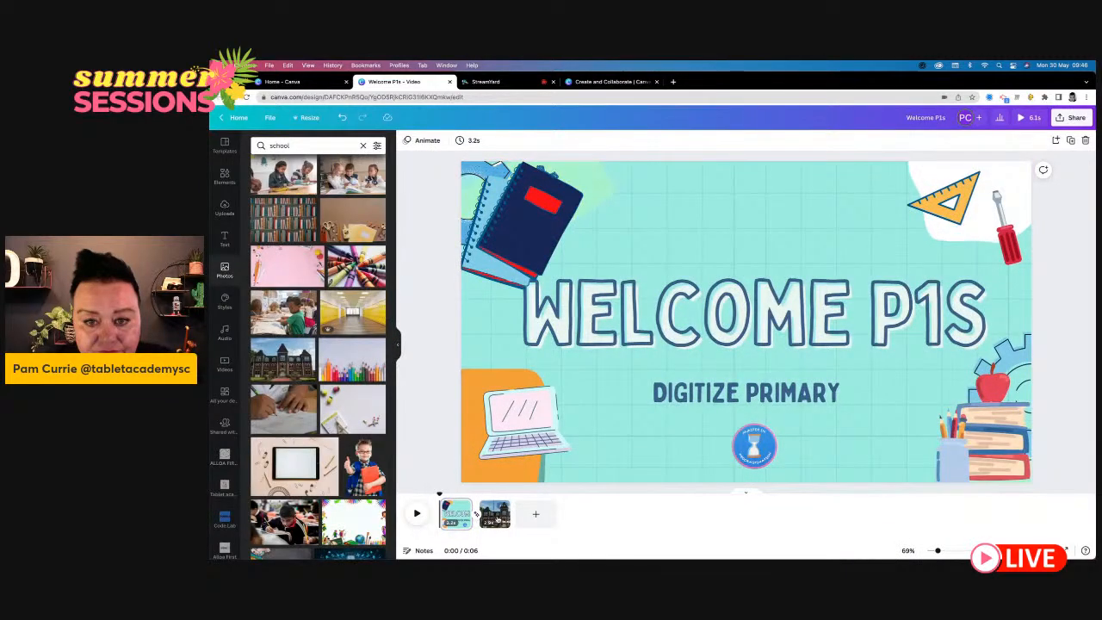
- Extend the school building page to 3.1 seconds and add a blank third page after it
left_click(495, 514)
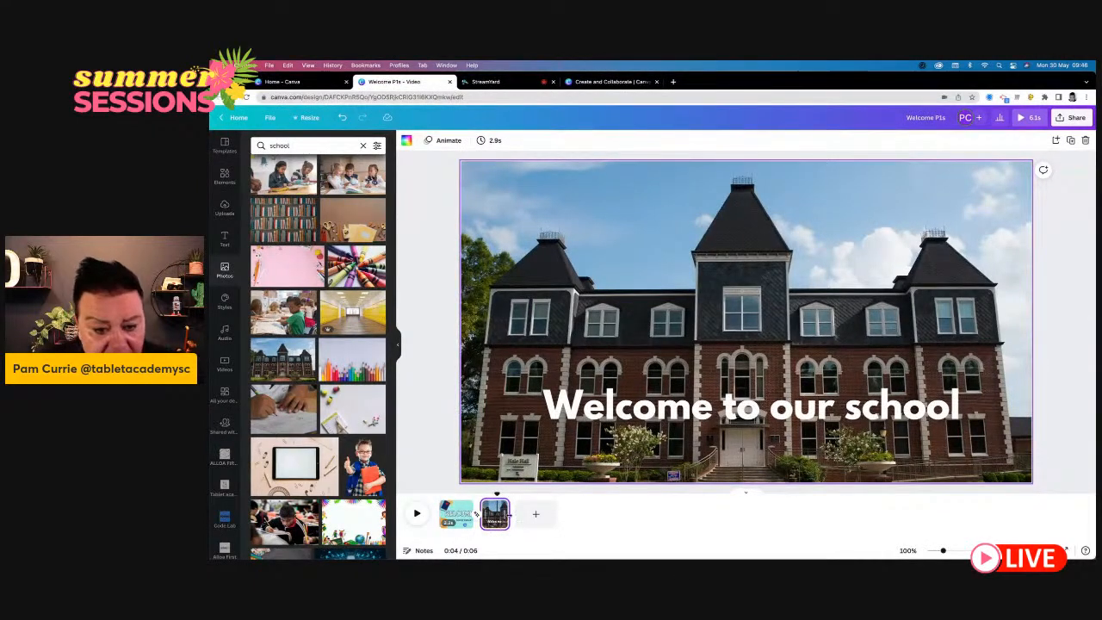
left_click_drag(508, 514, 513, 515)
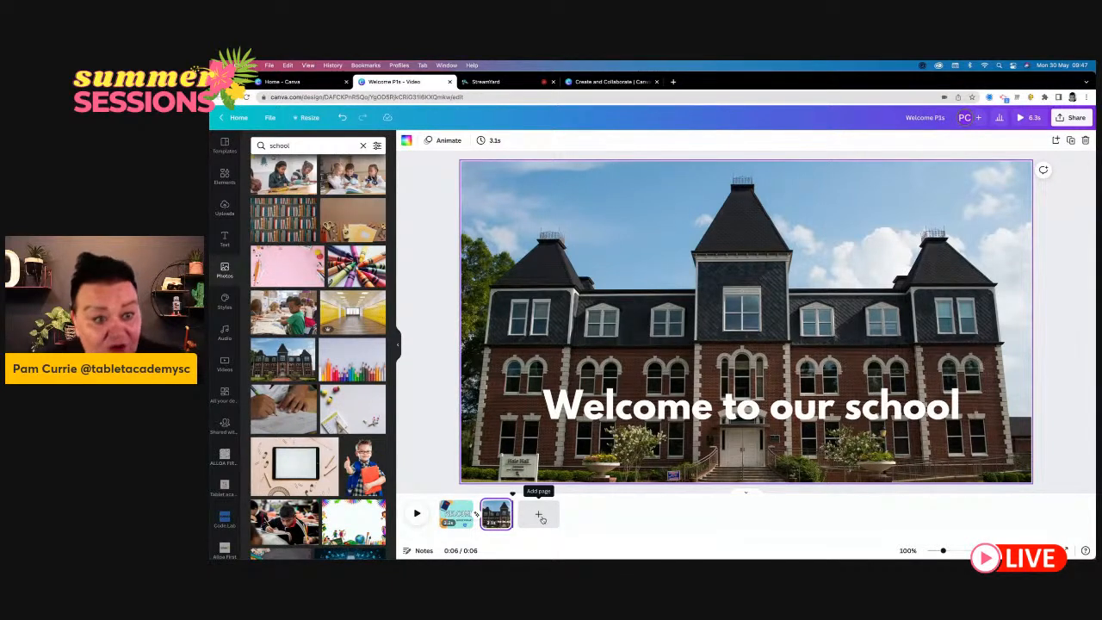
left_click(538, 514)
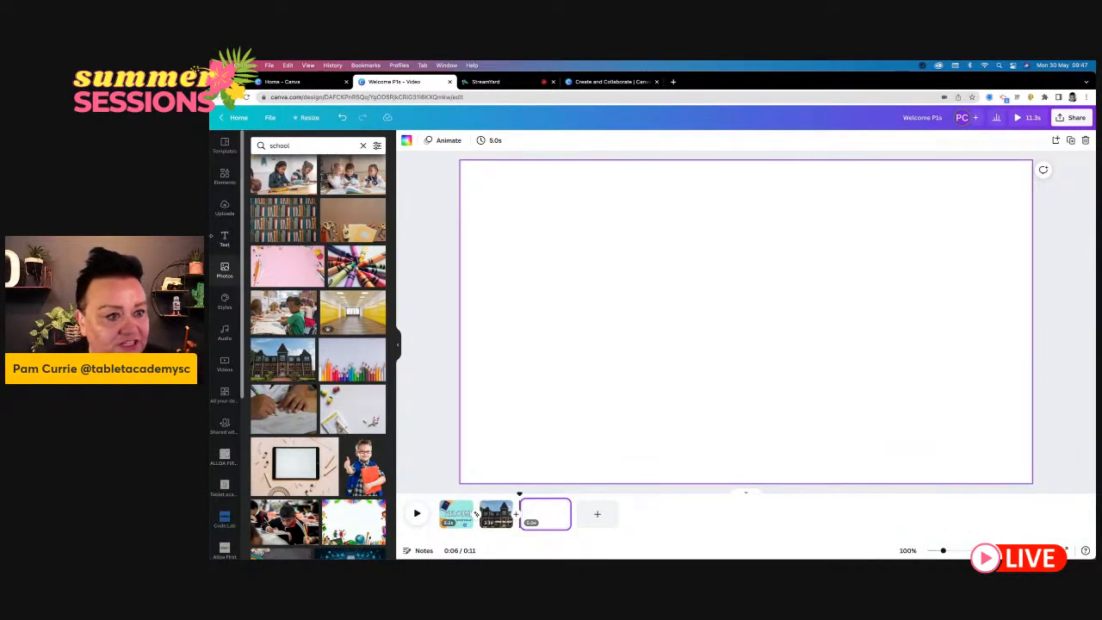
- Search the photos for "canteen" and fill the third page with the white dining hall photo with multicoloured chairs
left_click_drag(310, 145, 253, 144)
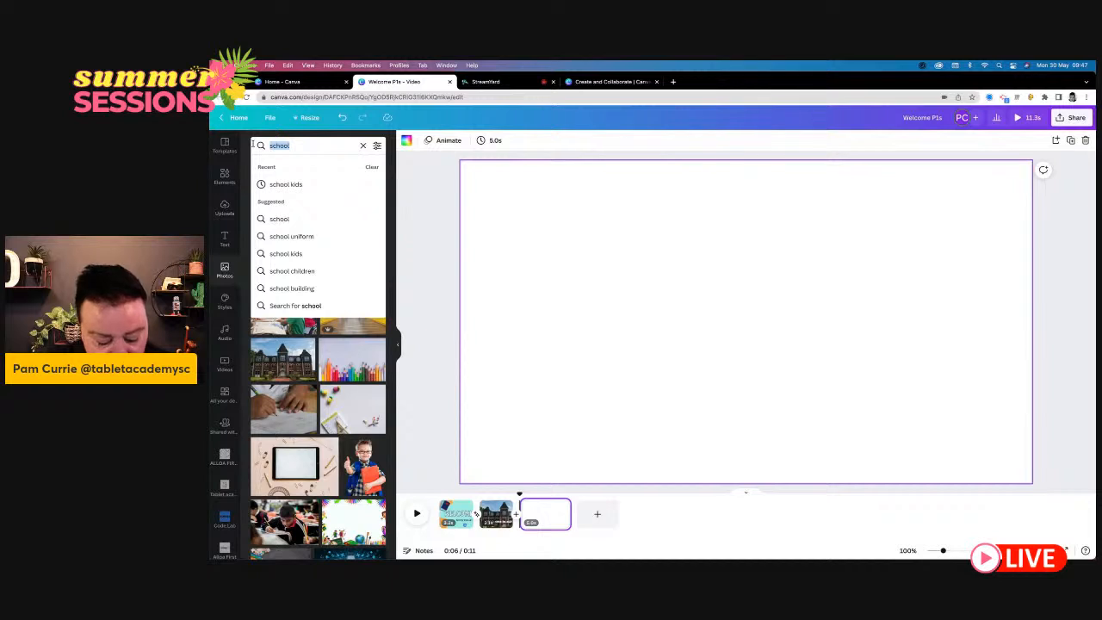
type("canteen")
key("Return")
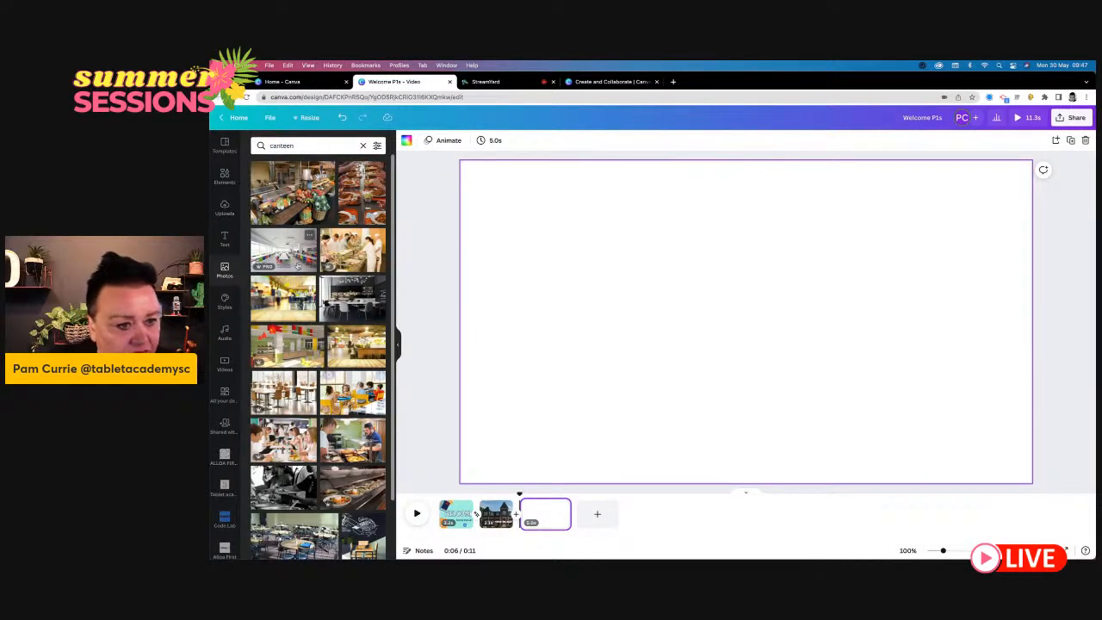
left_click_drag(283, 250, 488, 204)
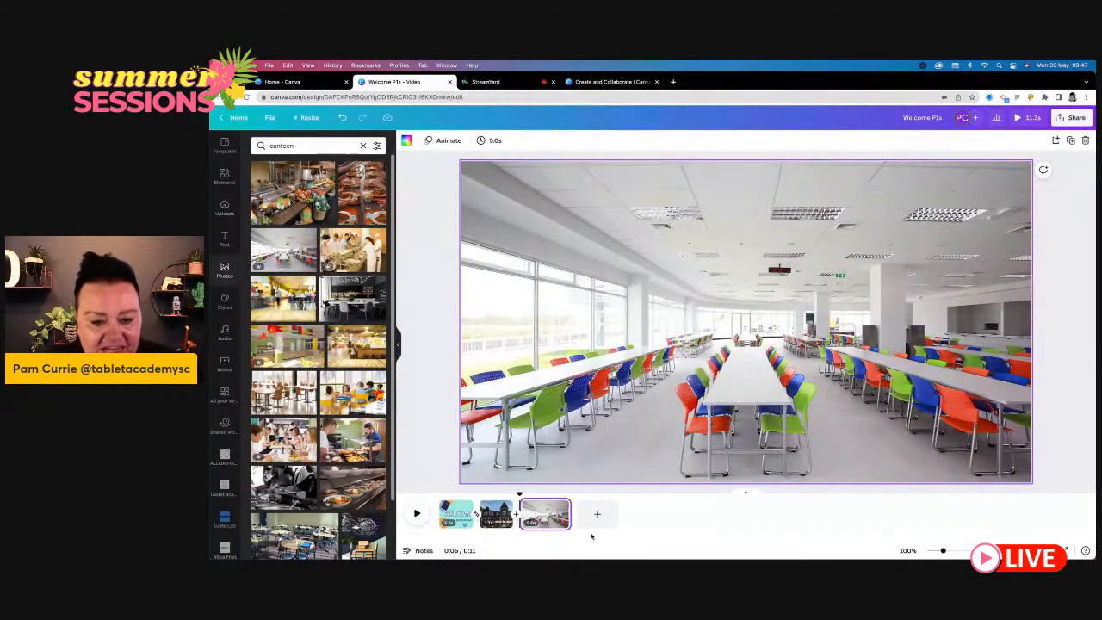
- Shorten the dining hall page to 4.0 seconds and add a size 143 heading reading "Lunch area" over the photo
left_click_drag(566, 513, 561, 514)
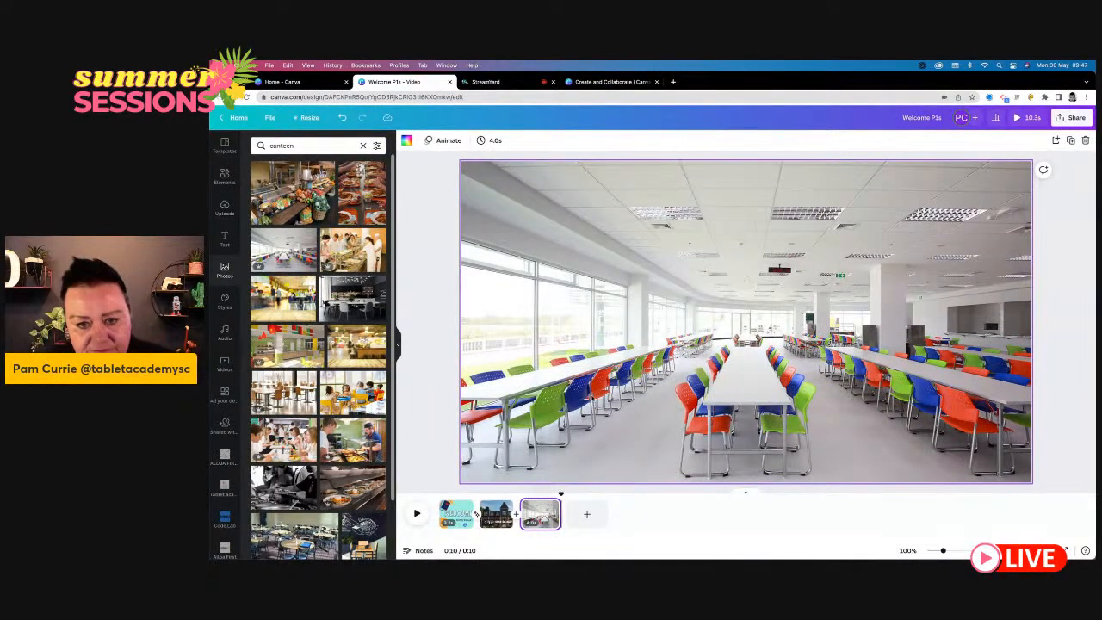
left_click(535, 430)
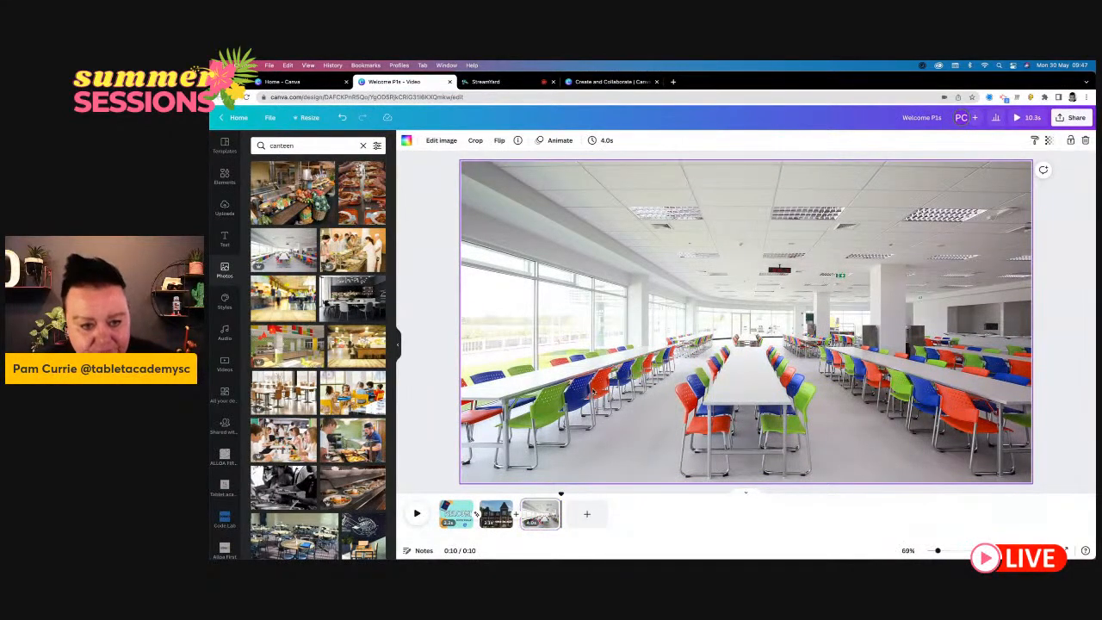
left_click(223, 238)
left_click(321, 188)
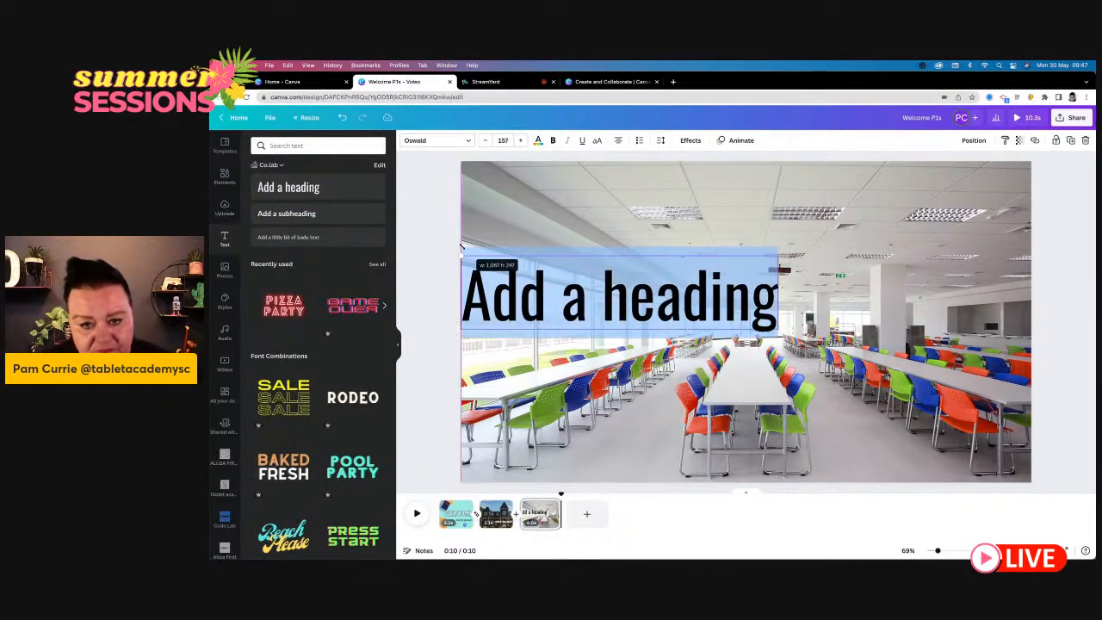
left_click(560, 312)
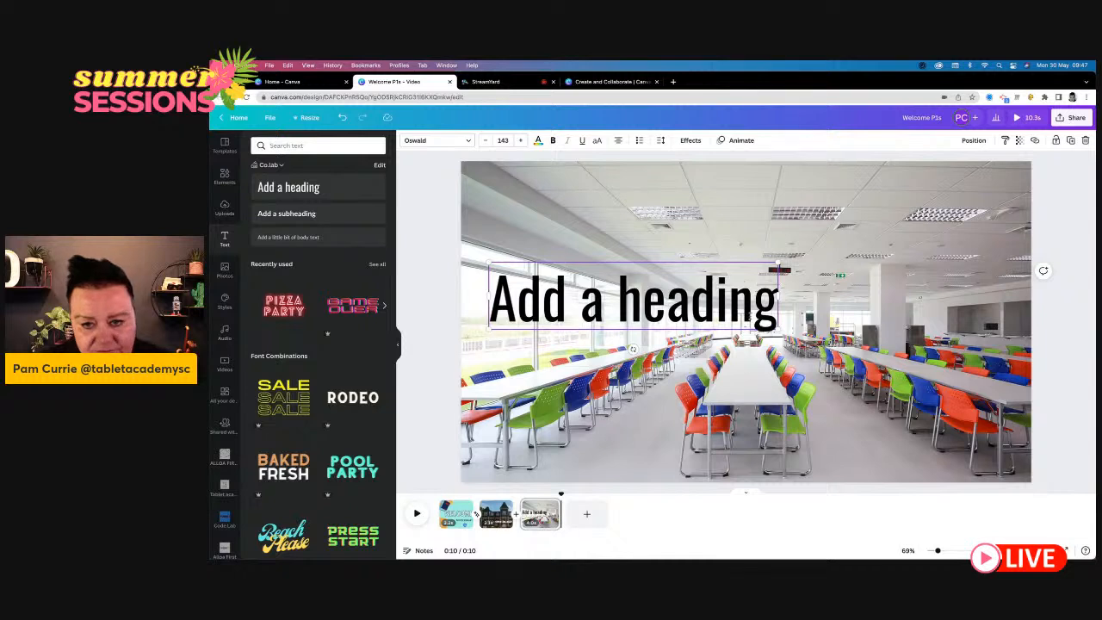
left_click_drag(777, 312, 499, 295)
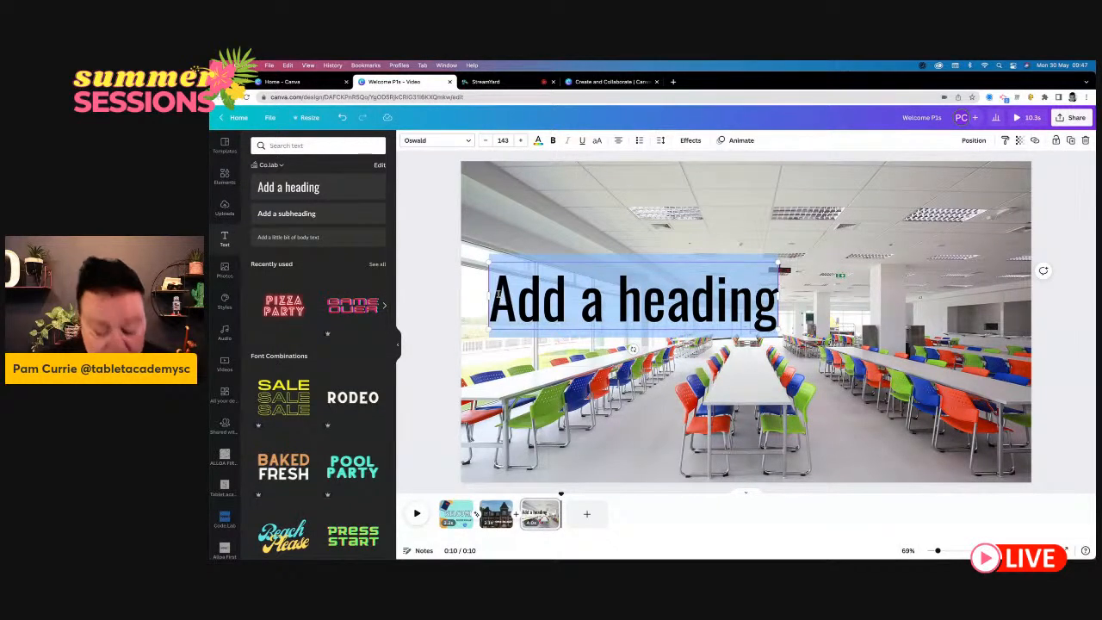
key("BackSpace")
type("Lunch")
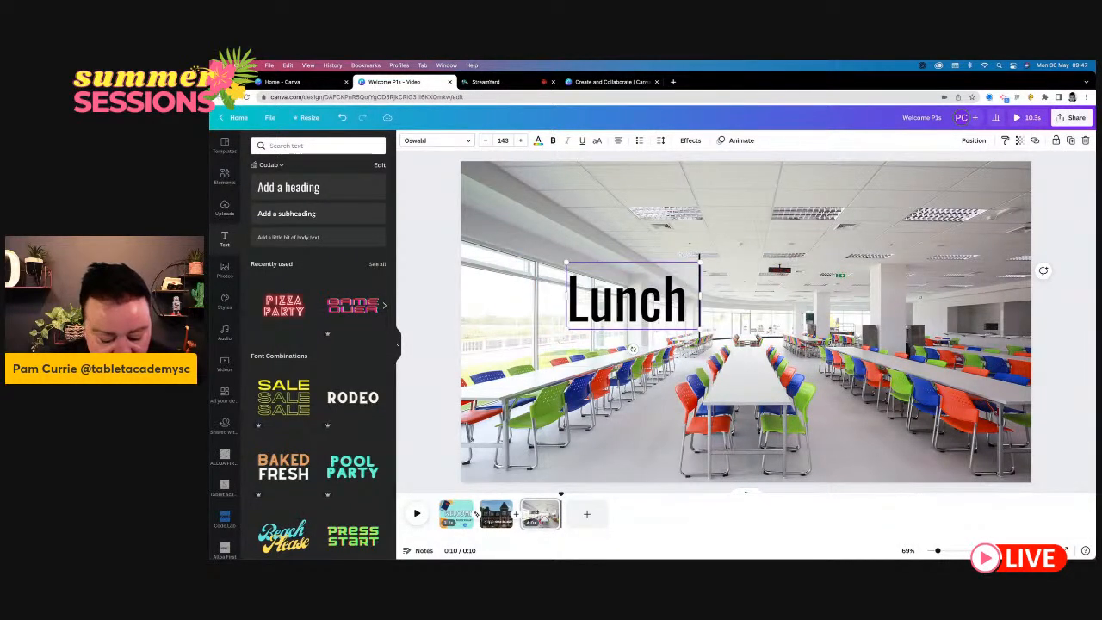
type(" area")
left_click(499, 294)
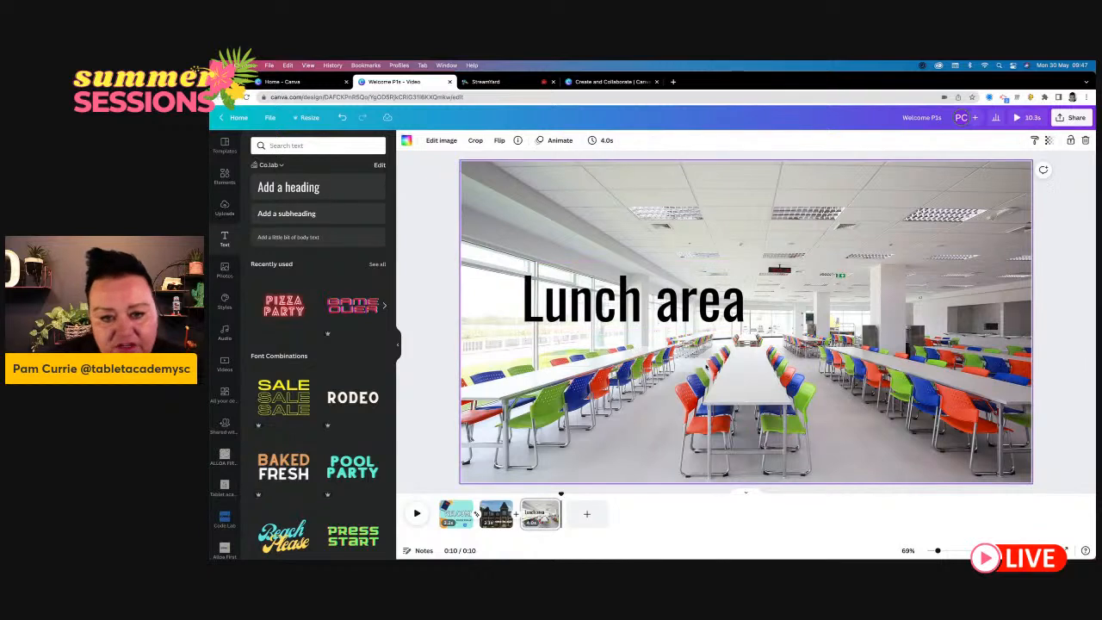
- Set the "Lunch area" heading in League Spartan and position it across the upper middle of the dining hall photo
left_click_drag(660, 291, 658, 238)
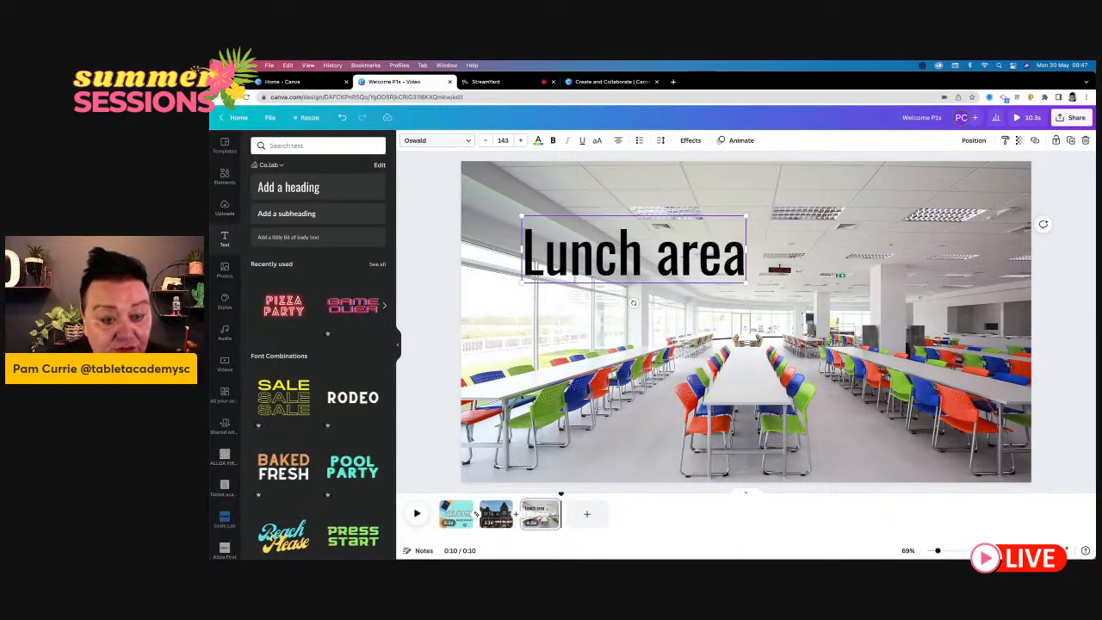
left_click(416, 140)
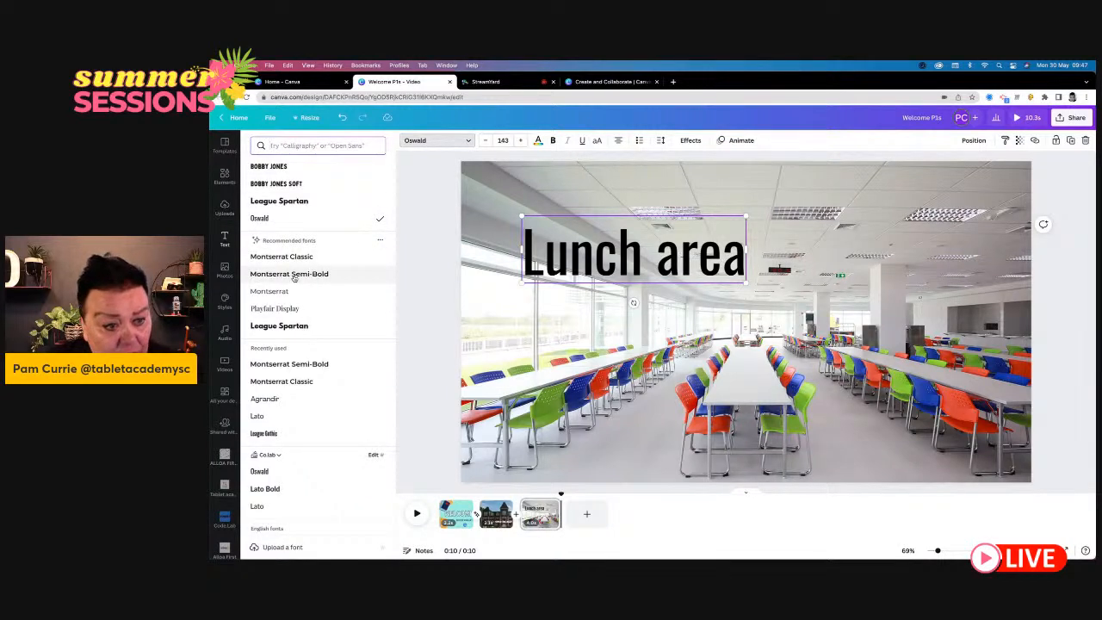
left_click(293, 325)
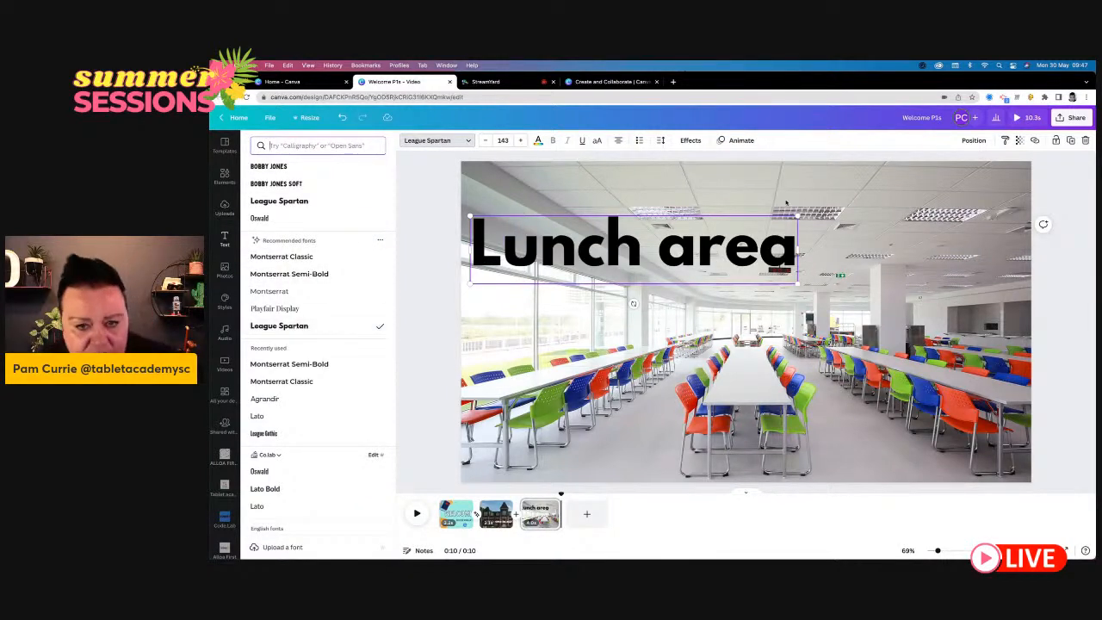
left_click_drag(767, 244, 754, 268)
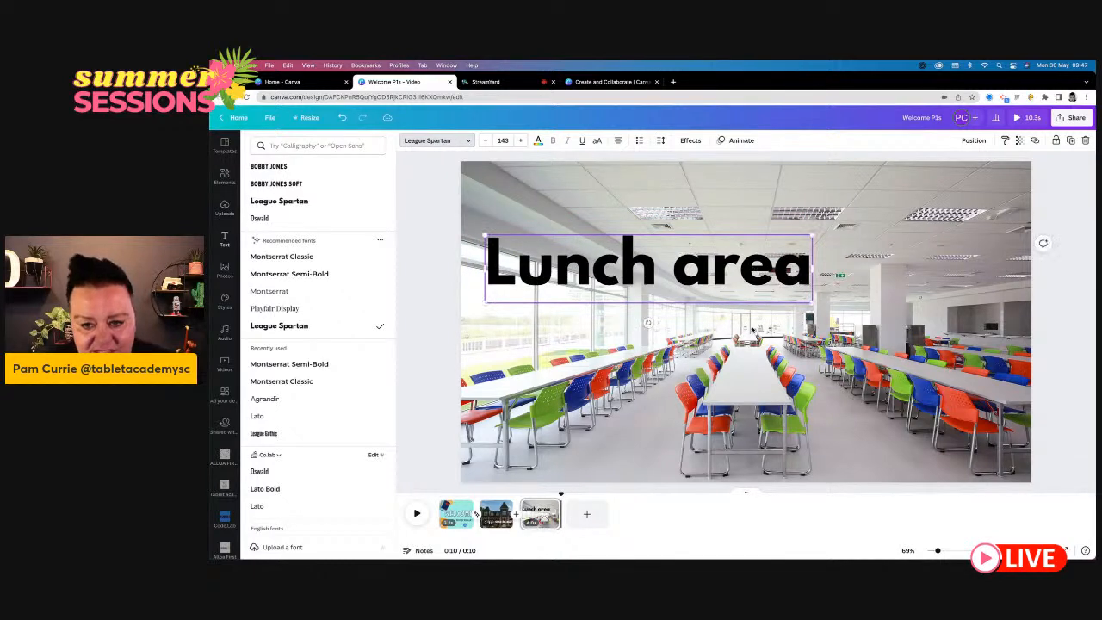
- Search the photos for "smile" and fill a new fourth page with the photo of the smiling bearded man in a maroon shirt
left_click(224, 239)
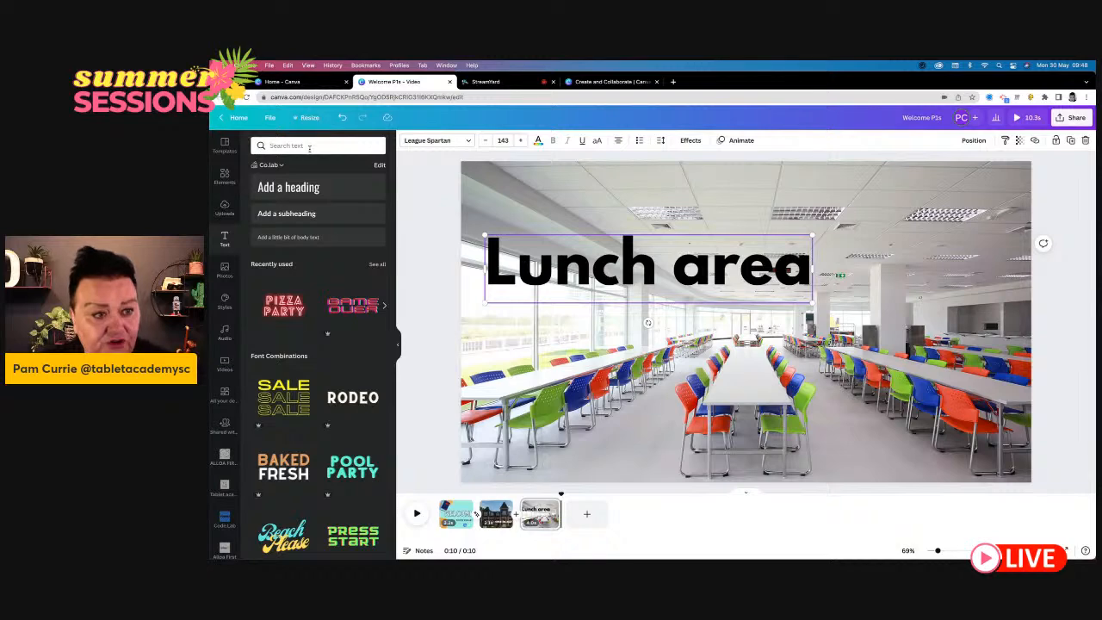
left_click(224, 268)
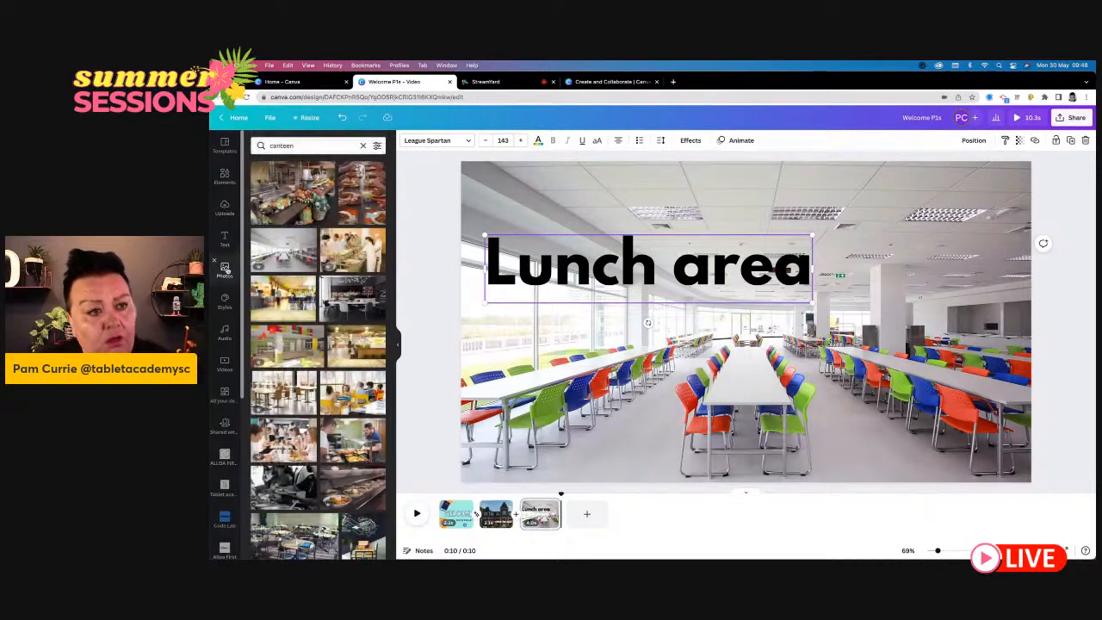
left_click(310, 146)
left_click_drag(311, 146, 266, 145)
type("smile")
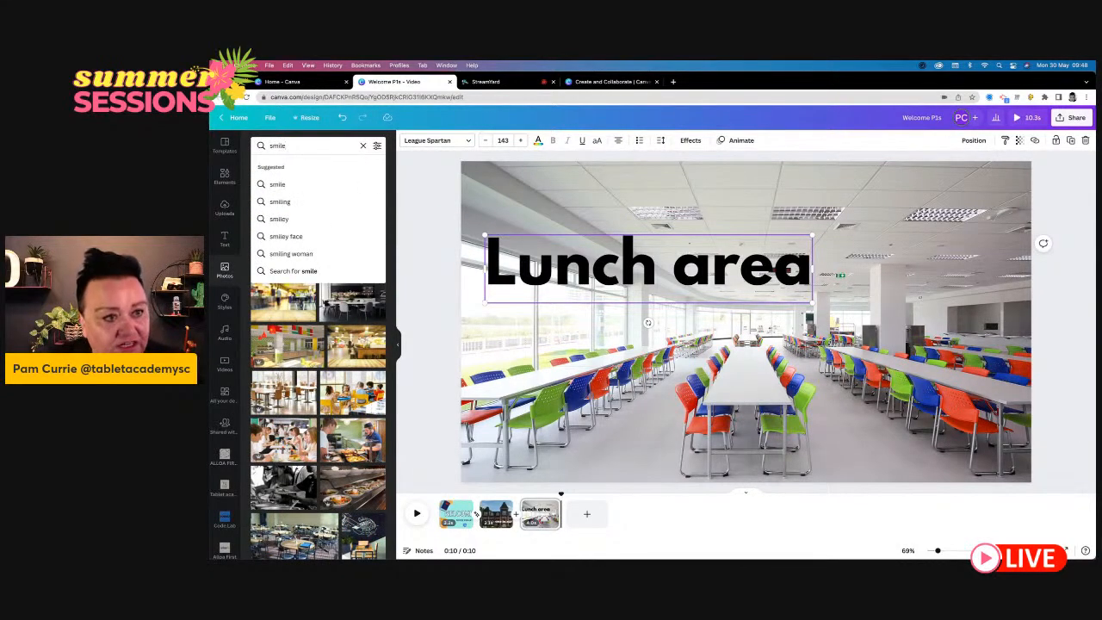
key("Return")
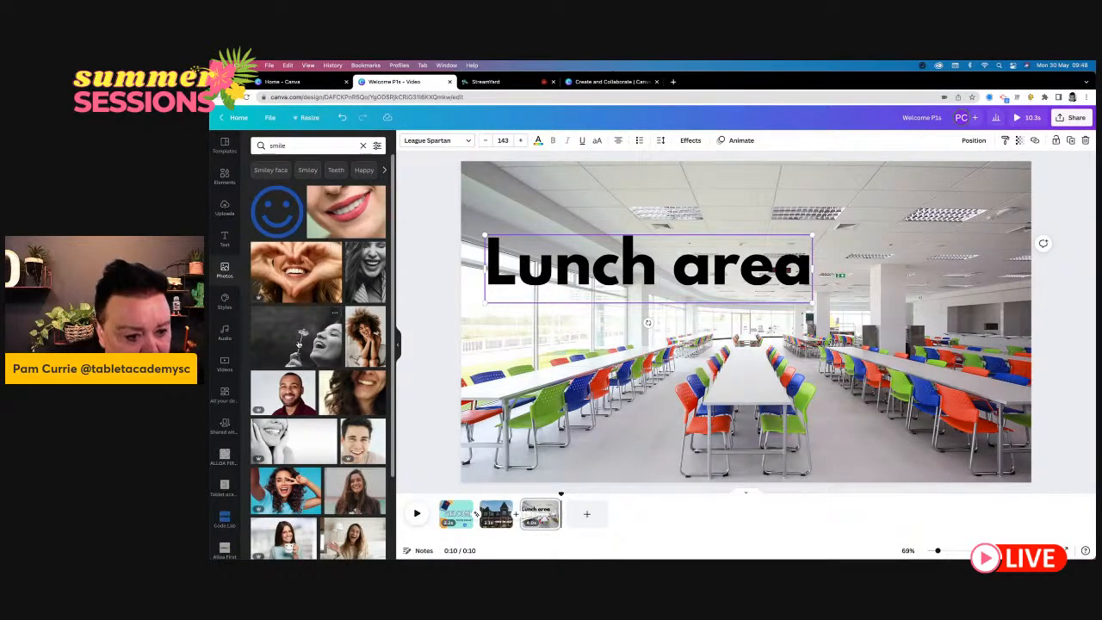
left_click_drag(290, 394, 258, 203)
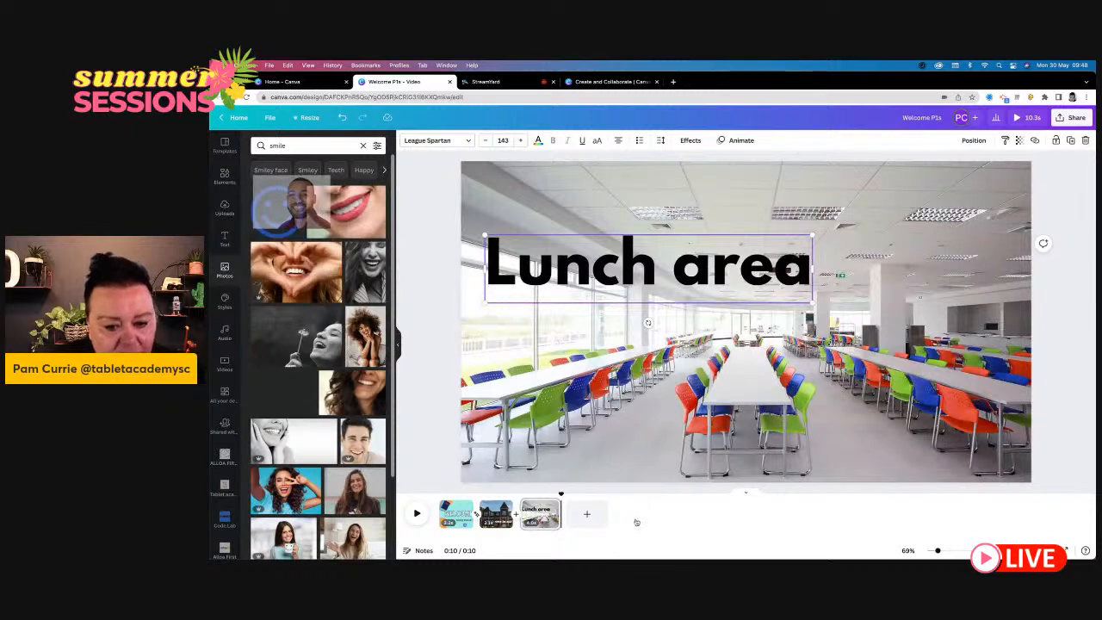
left_click(588, 514)
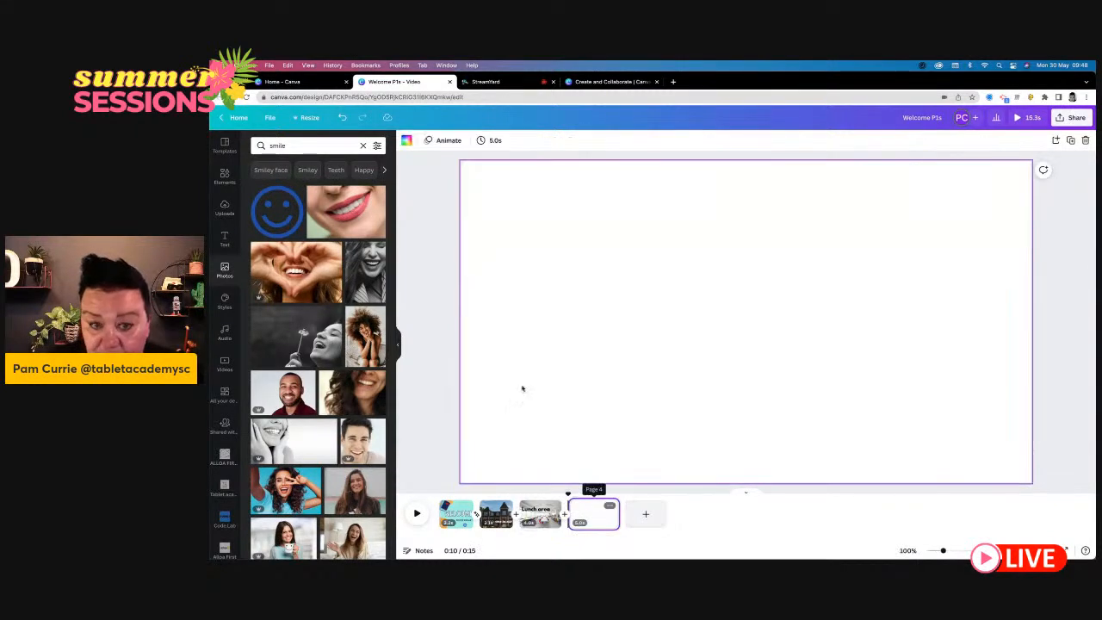
left_click_drag(287, 389, 496, 197)
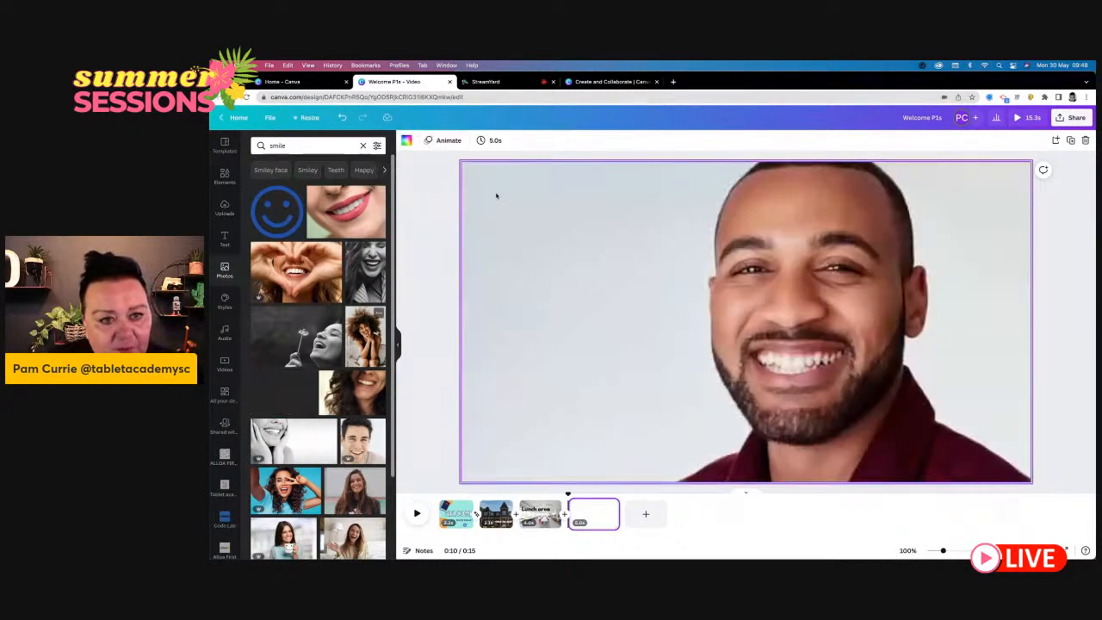
- Add a heading to the fourth page, enlarge it to size 96.4 and set its font to League Spartan
left_click(600, 361)
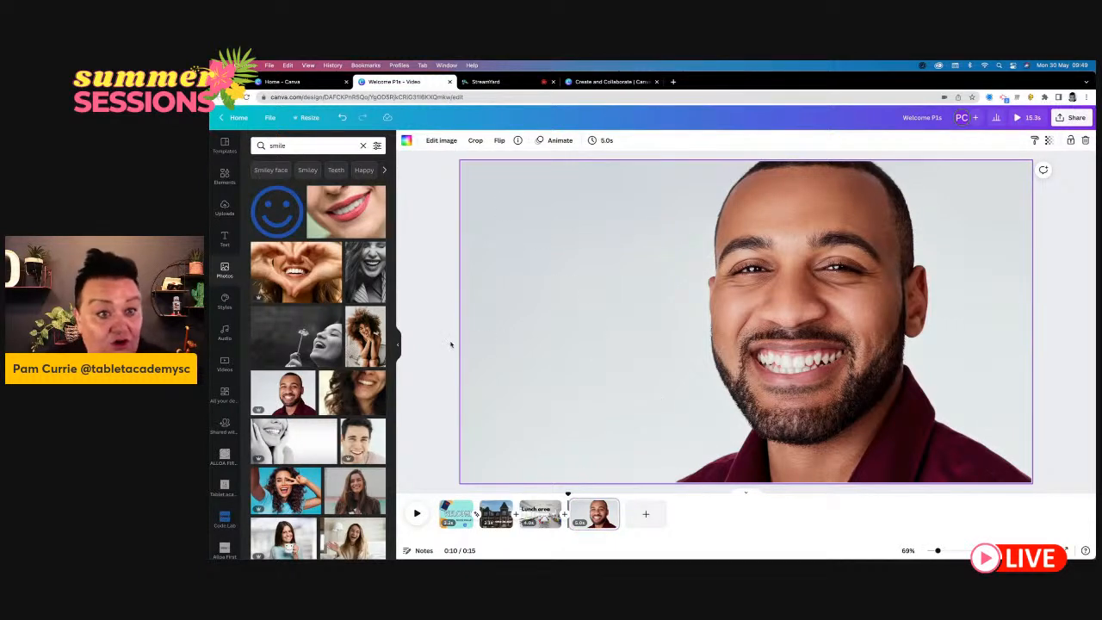
left_click(225, 237)
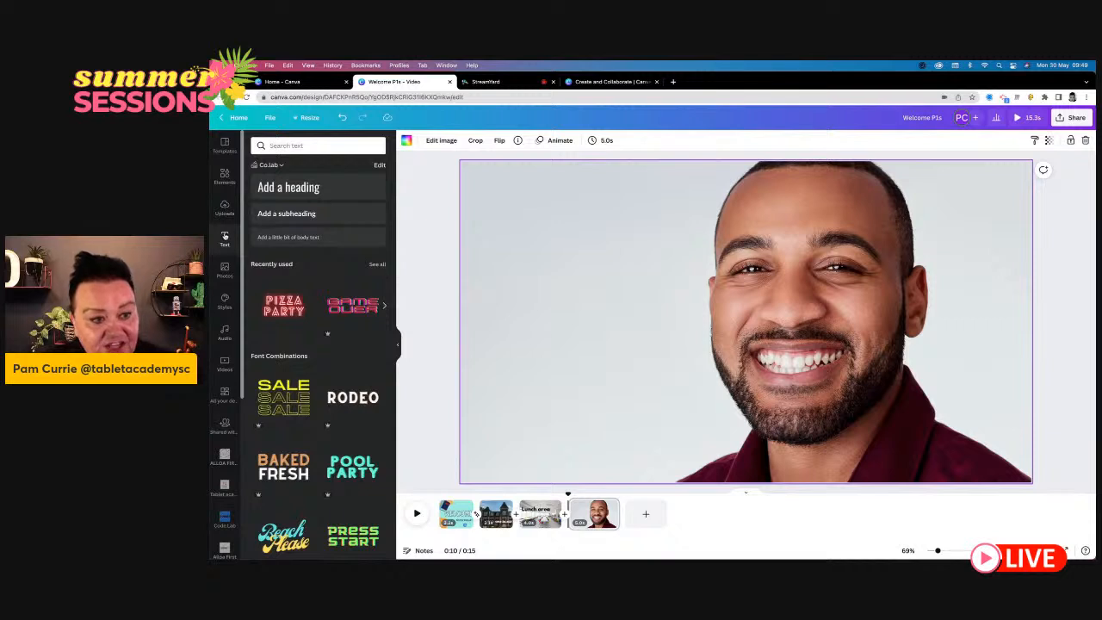
left_click(315, 187)
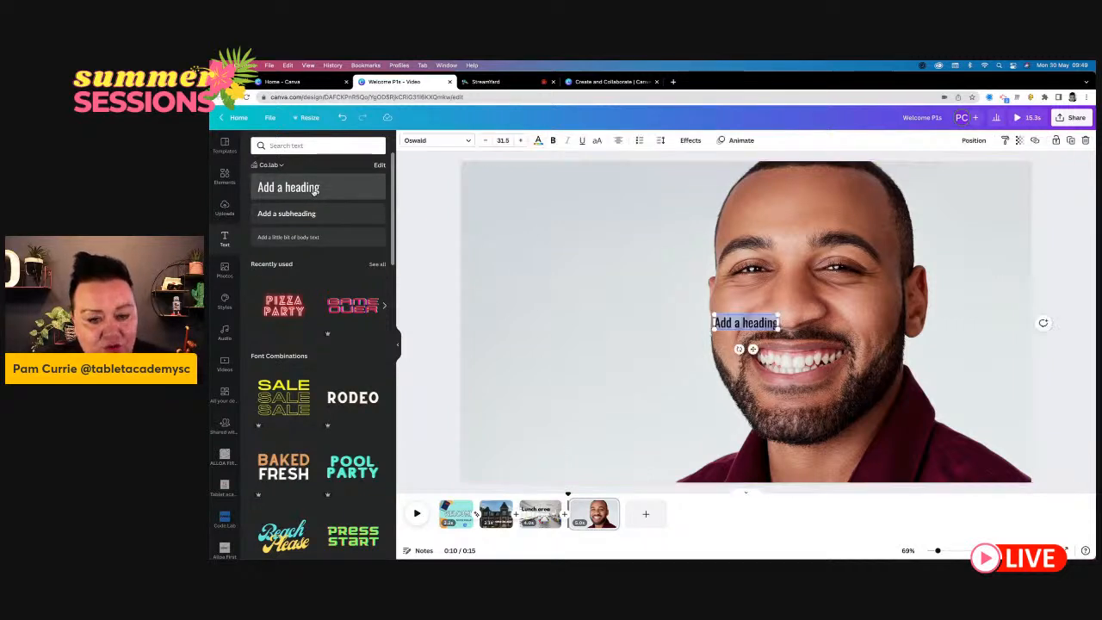
left_click_drag(713, 316, 584, 281)
left_click(439, 141)
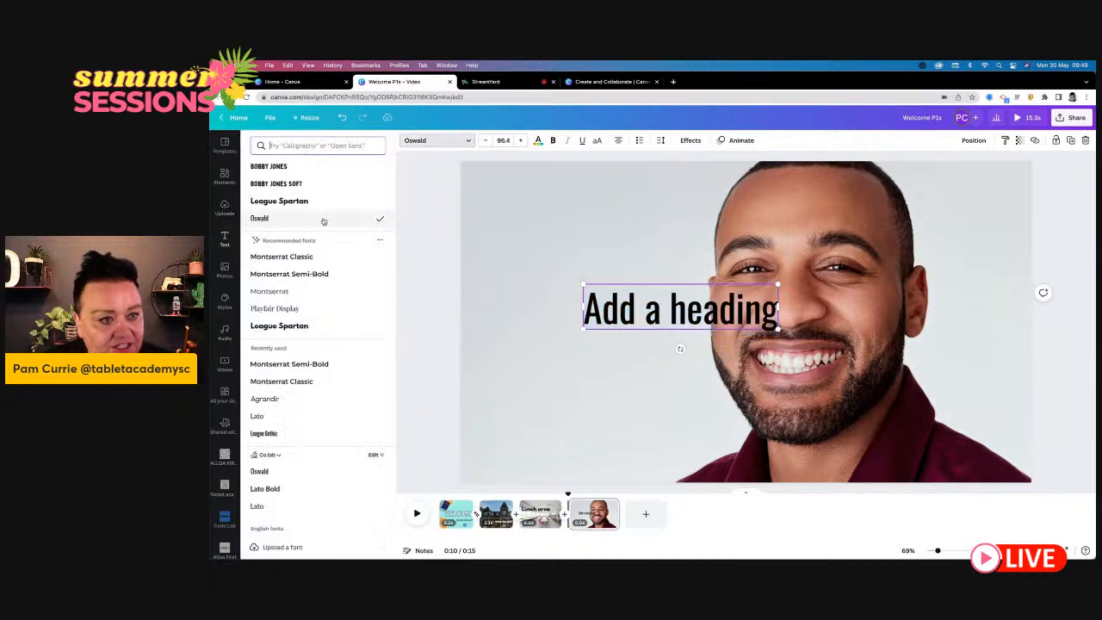
left_click(315, 200)
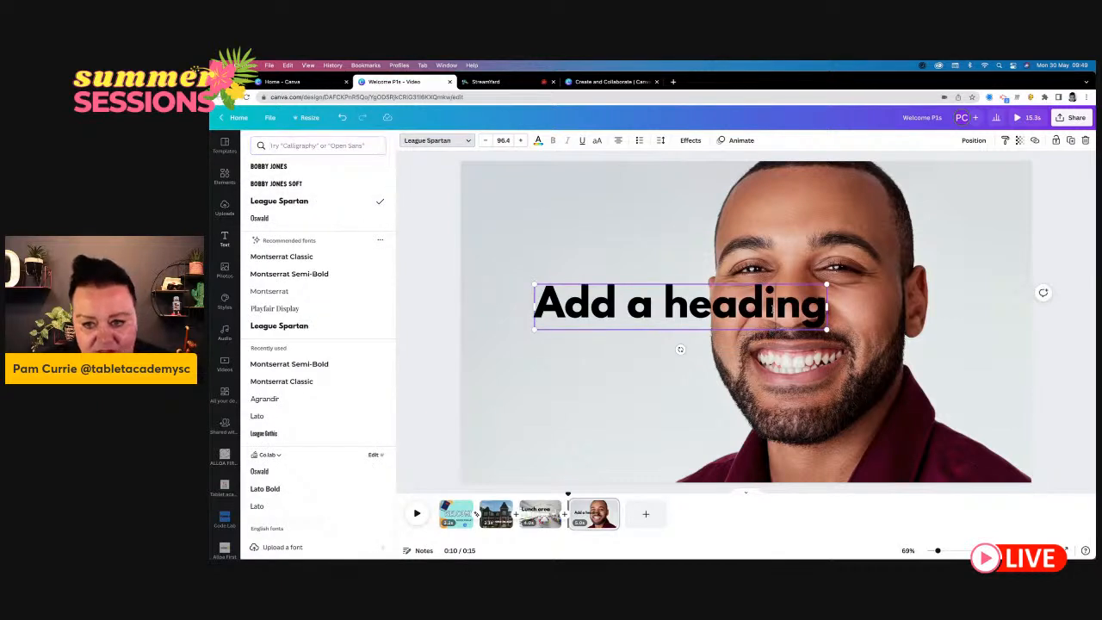
- Replace the heading's text with the teacher's title and surname, and move it to the lower-left area of the photo
double_click(775, 306)
left_click_drag(539, 311, 839, 334)
type("M")
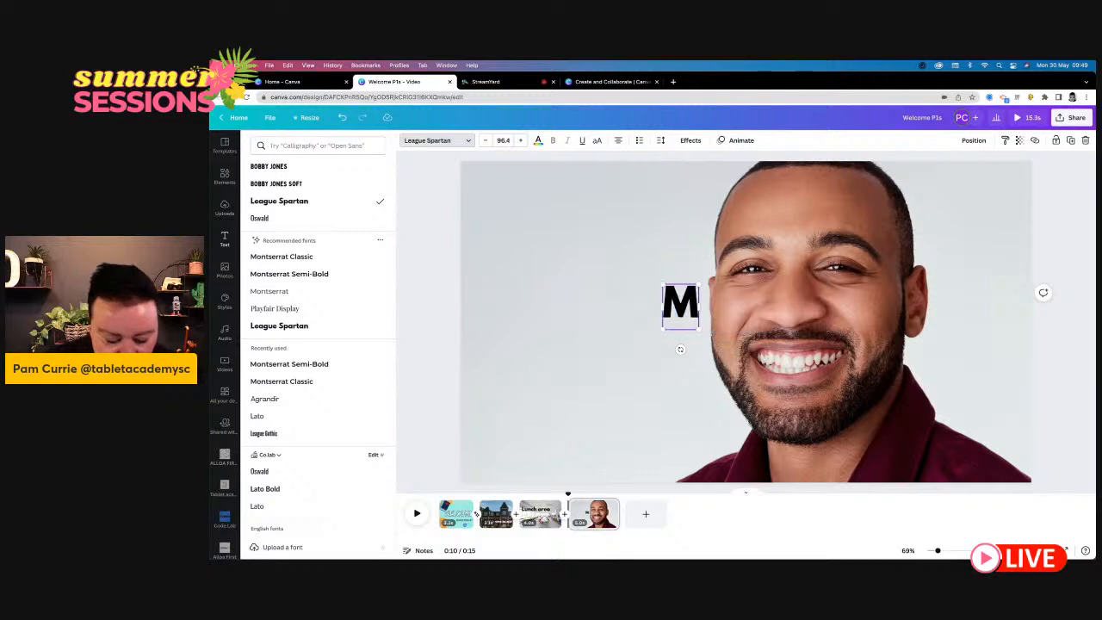
type("r Smith")
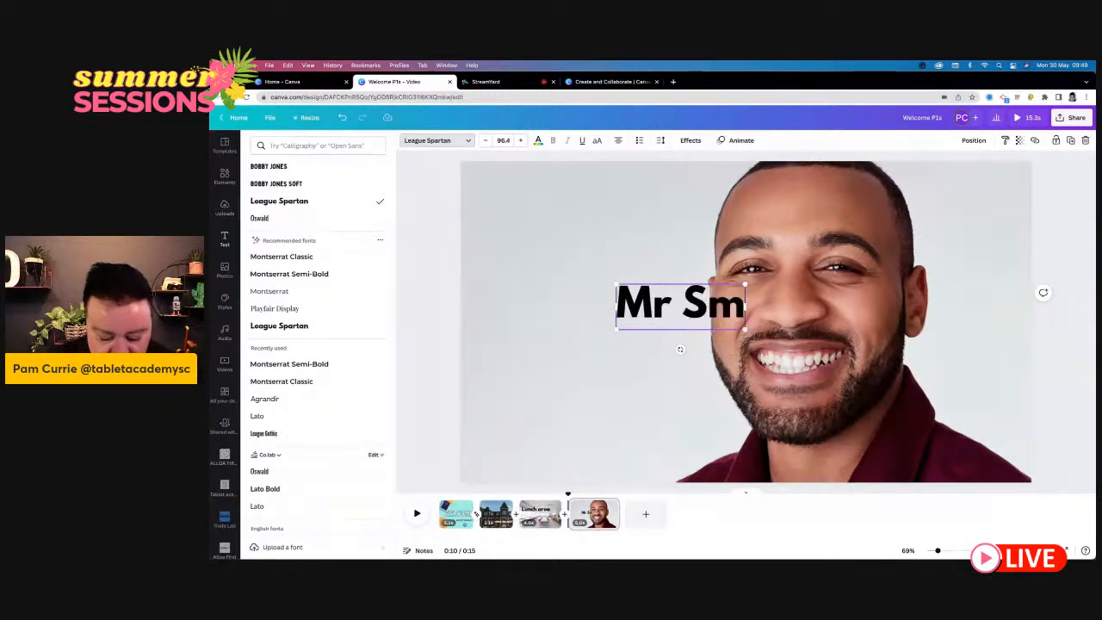
key("Escape")
left_click(604, 379)
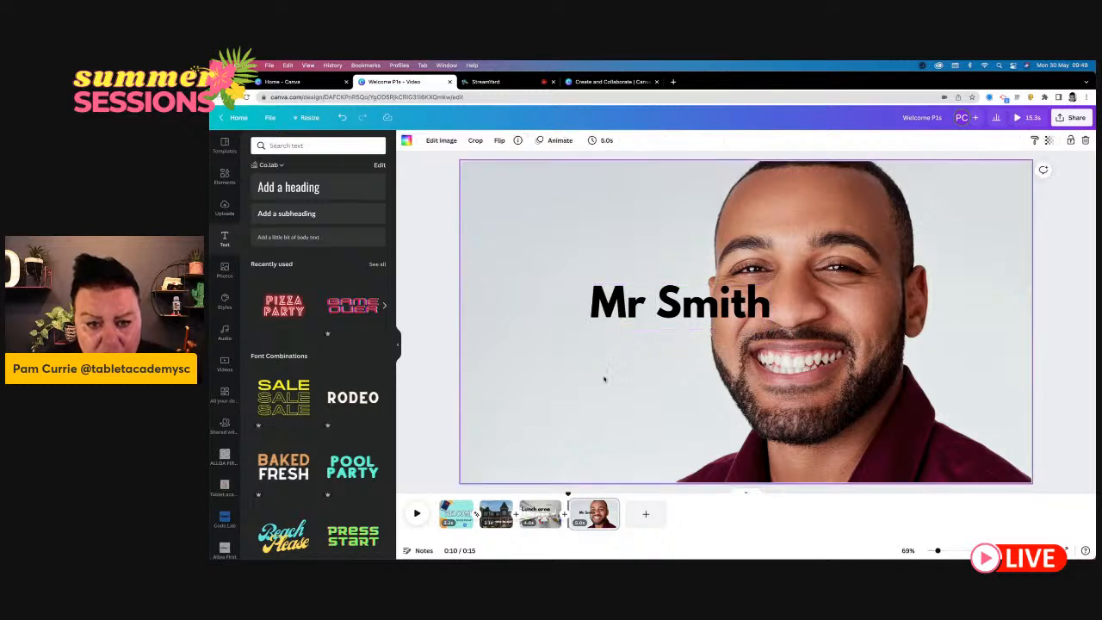
left_click_drag(666, 306, 569, 425)
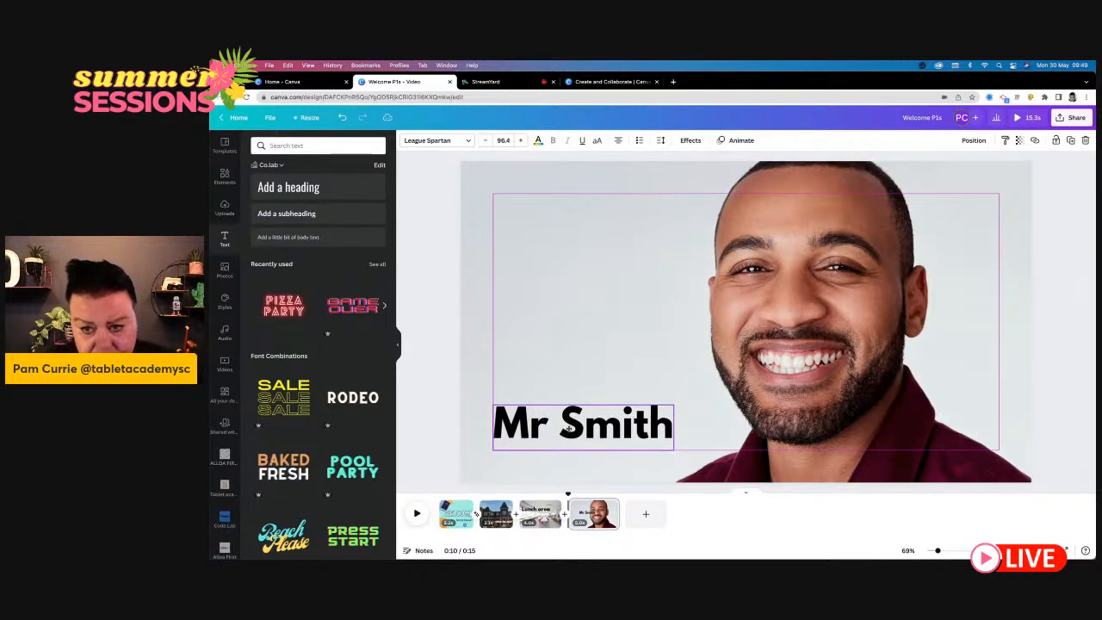
left_click(557, 346)
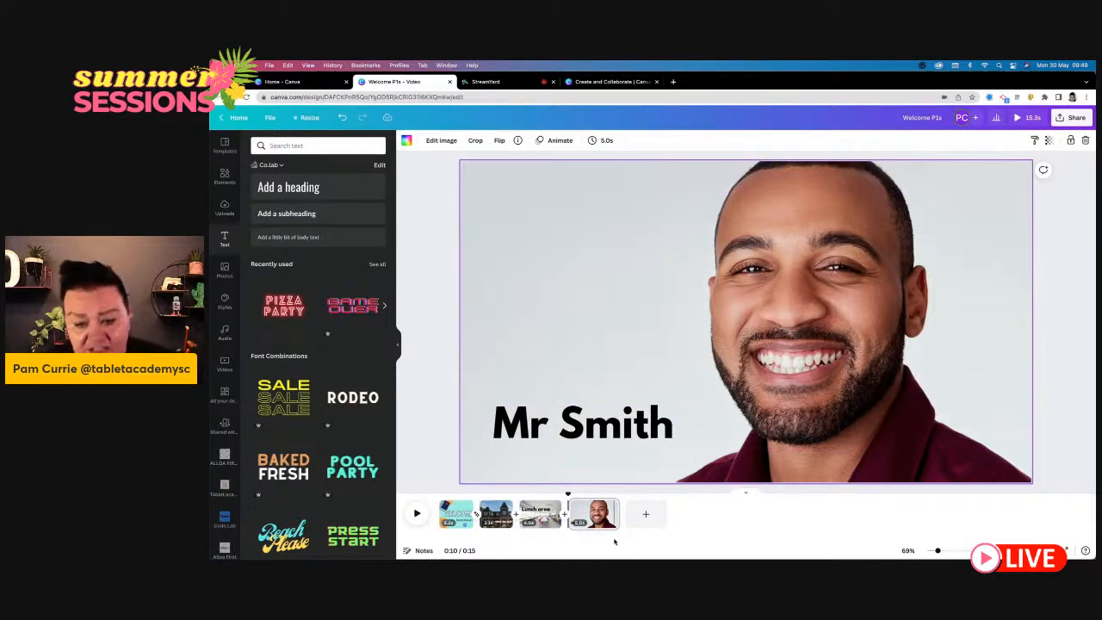
- Shorten the fourth page, with the smiling man, to 2.8 seconds and preview the video
left_click_drag(618, 515, 595, 517)
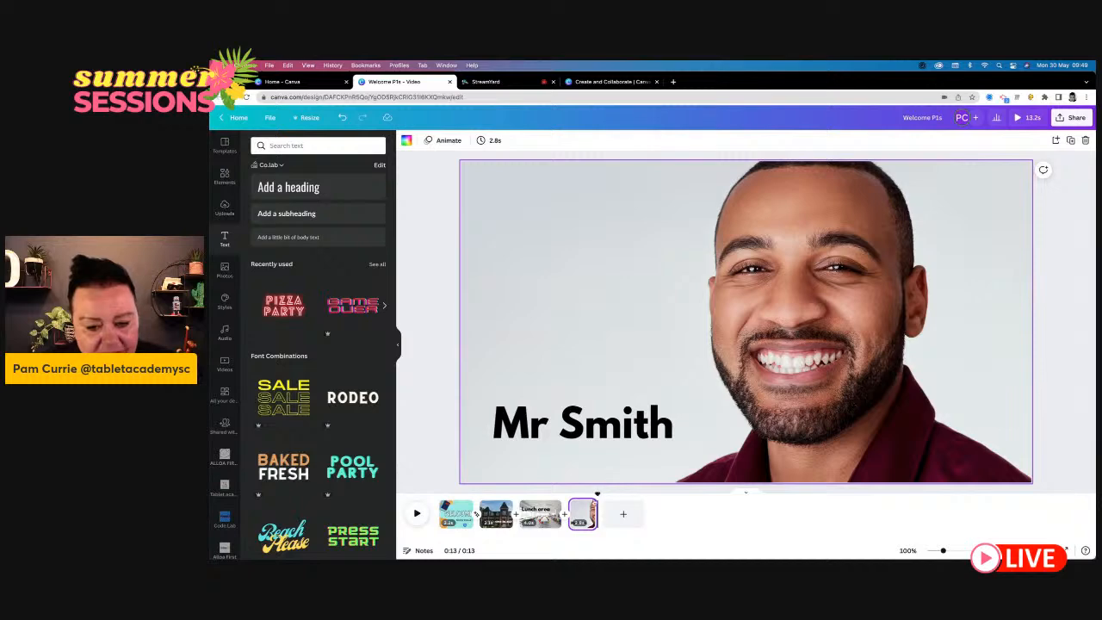
left_click(417, 513)
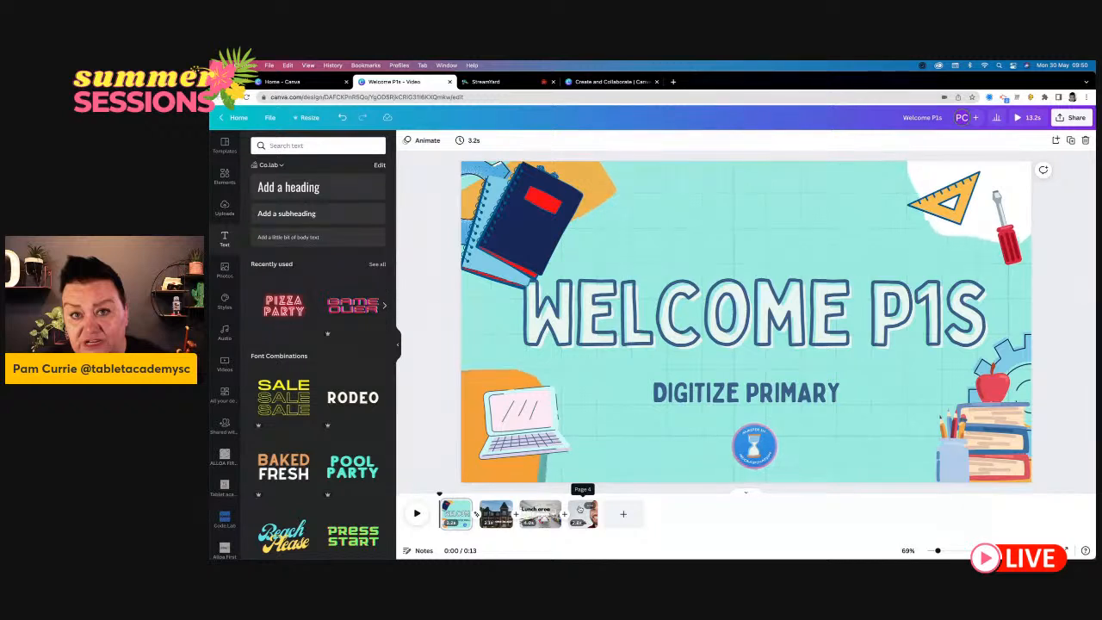
- Move the smiling man's page between the school building and "Lunch area" pages, and duplicate it
left_click(580, 514)
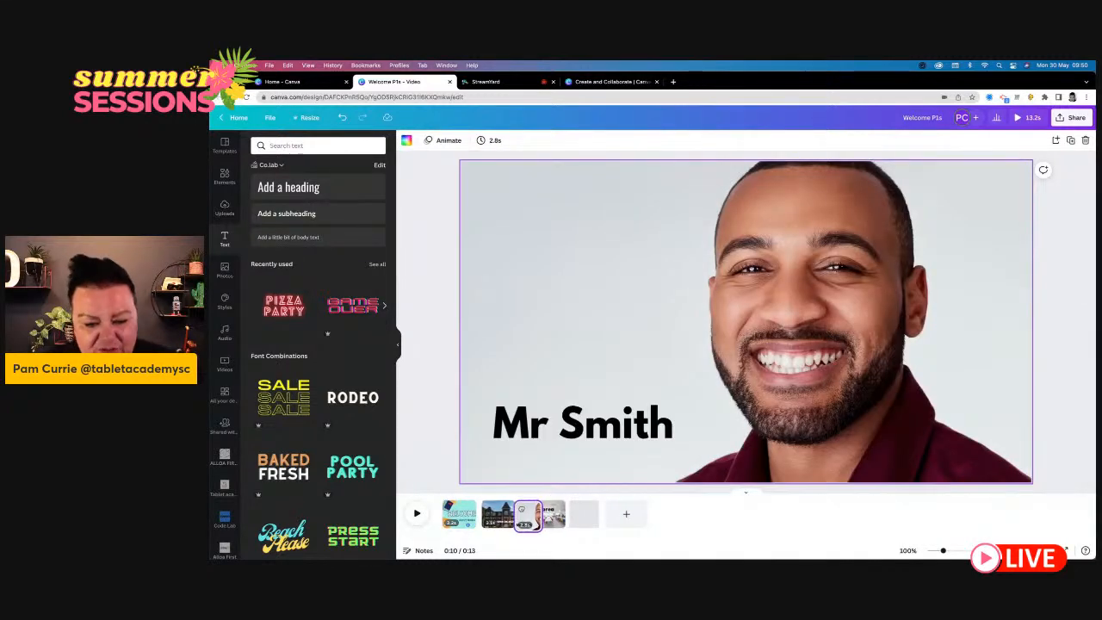
left_click_drag(550, 518, 526, 513)
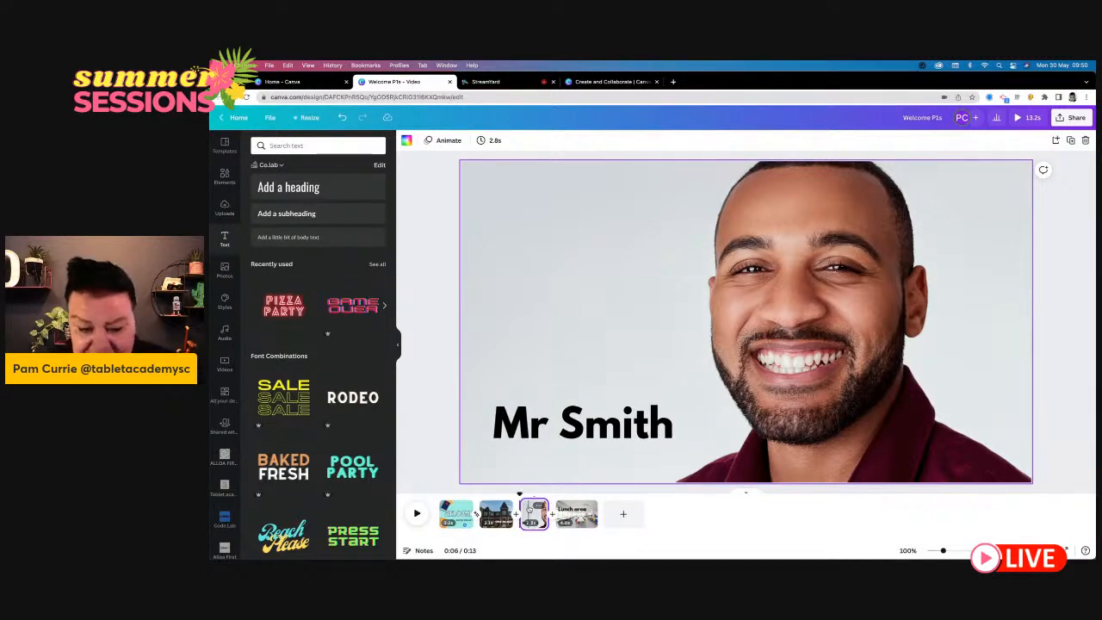
mouse_move(520, 514)
left_mouse_down()
mouse_move(508, 516)
mouse_move(659, 518)
mouse_move(503, 516)
mouse_move(529, 514)
left_mouse_up()
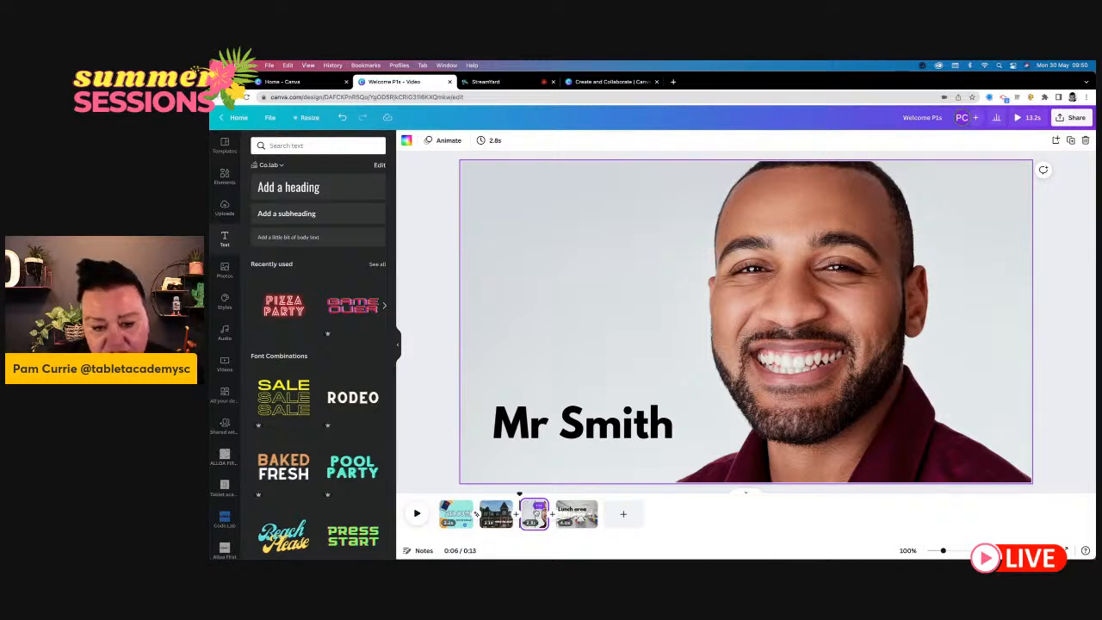
left_click(538, 506)
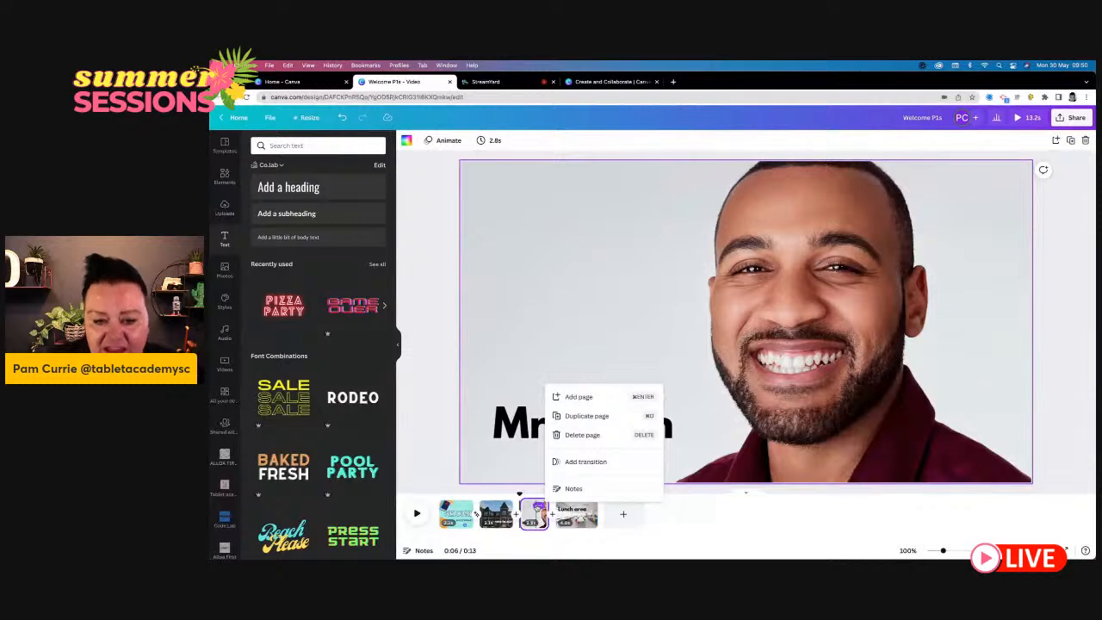
left_click(585, 416)
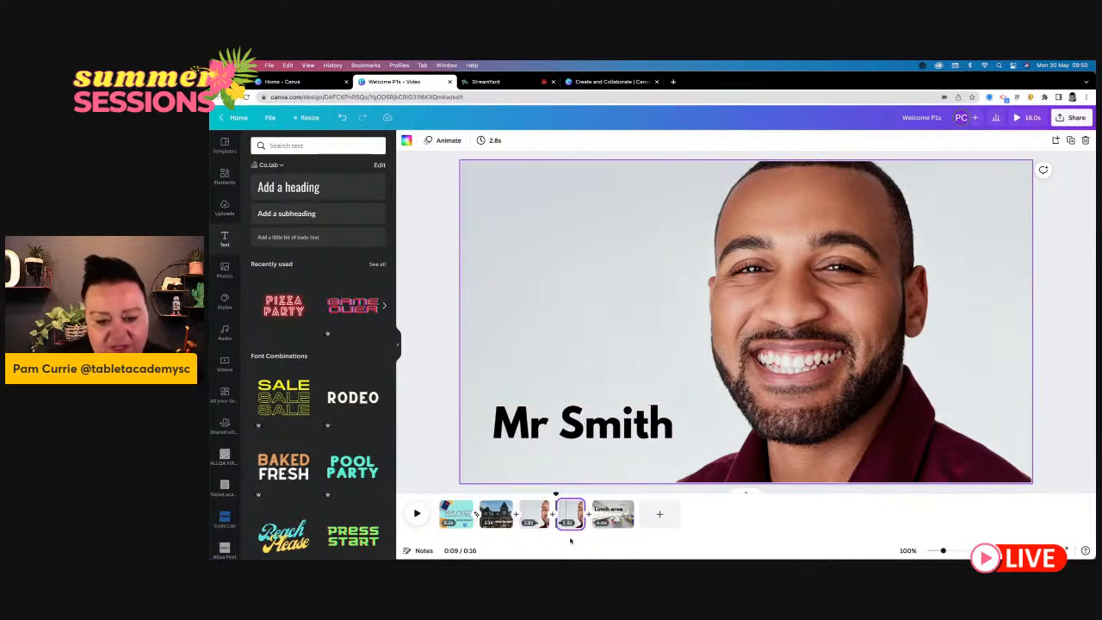
left_click(556, 494)
mouse_move(556, 495)
left_mouse_down()
mouse_move(531, 496)
mouse_move(575, 498)
left_mouse_up()
left_click(576, 513)
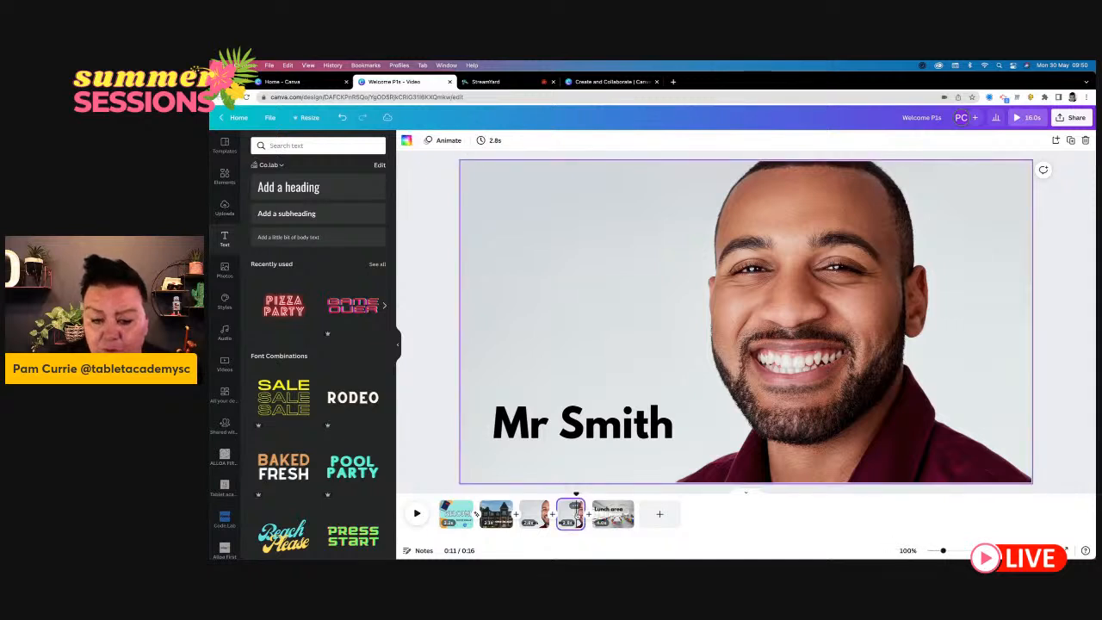
right_click(583, 225)
left_click(562, 259)
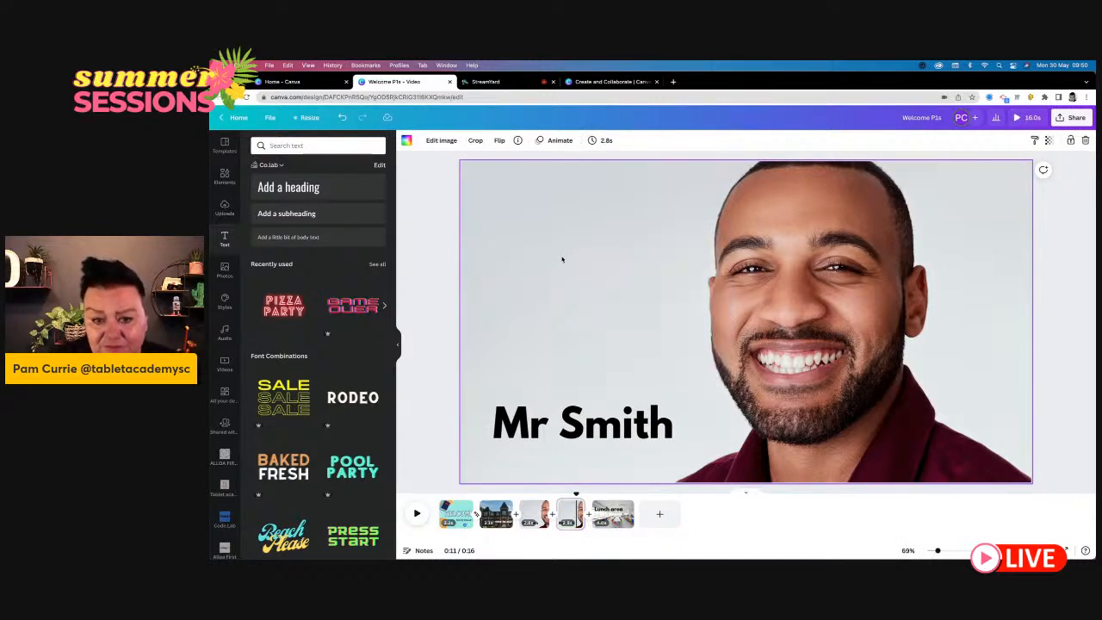
double_click(561, 257)
right_click(562, 260)
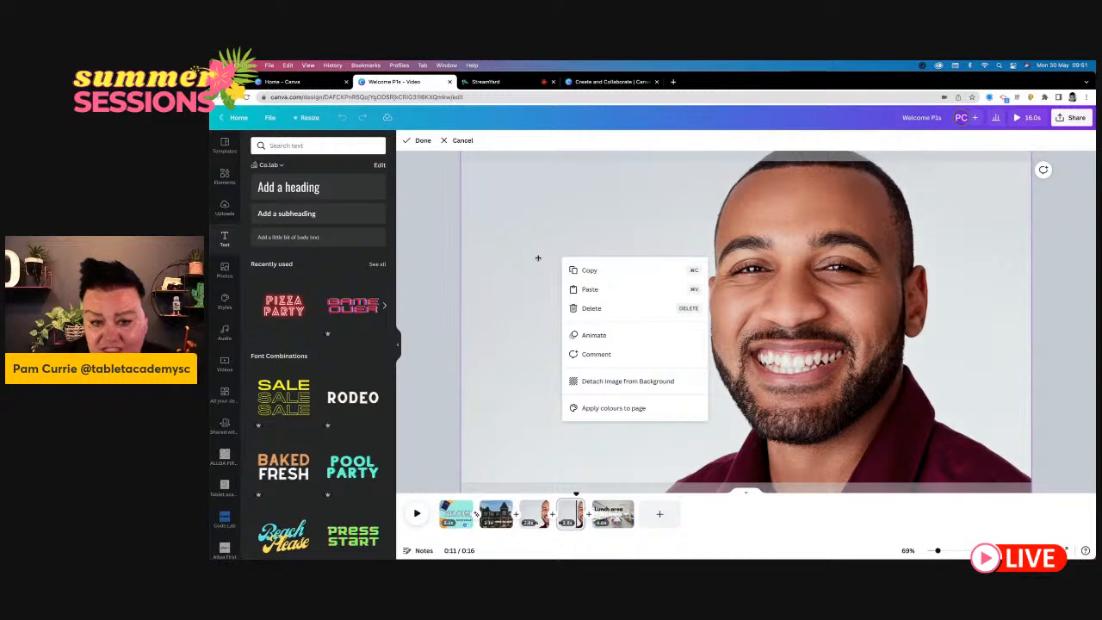
left_click(538, 257)
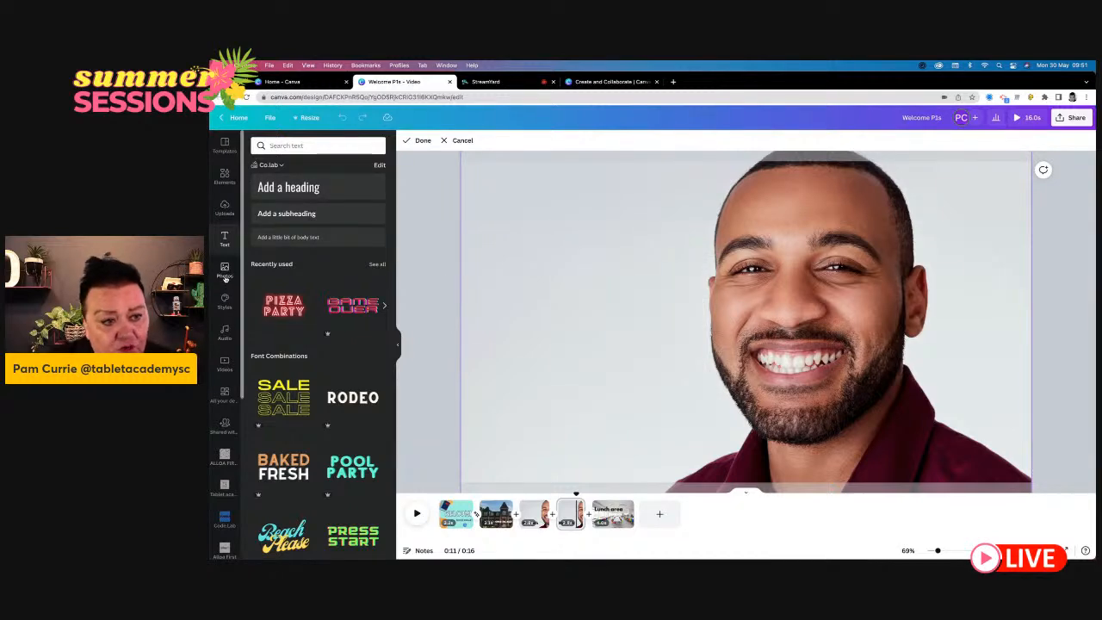
- Replace the duplicated page's background photo with the uploaded video of the young man presenting, and trim it to 3.2 seconds
left_click(224, 274)
left_click(226, 212)
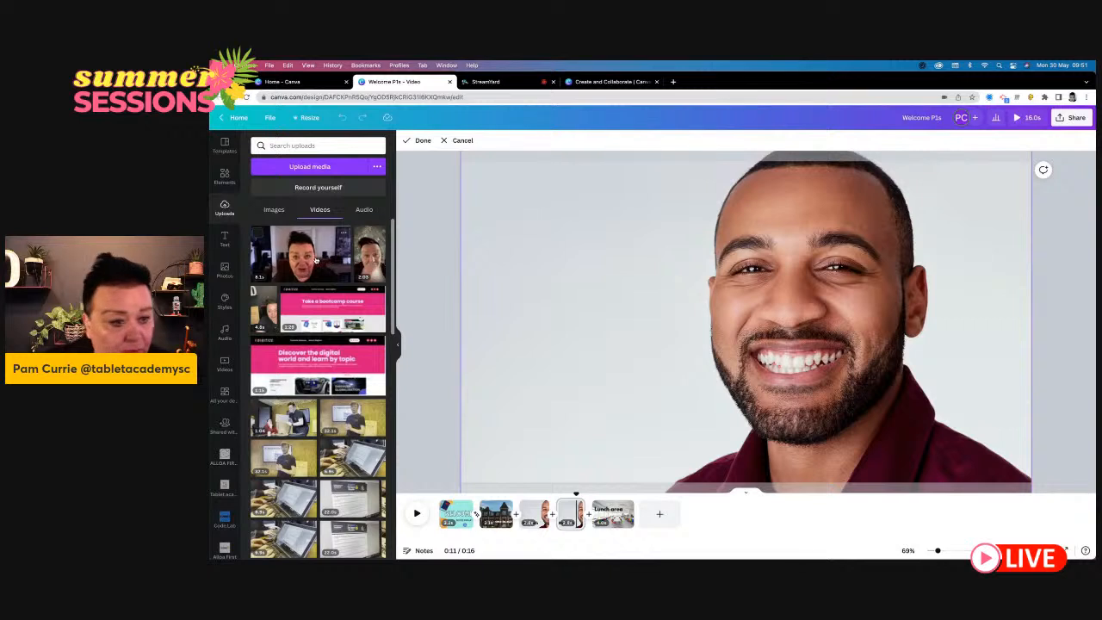
scroll(319, 362, "down", 1)
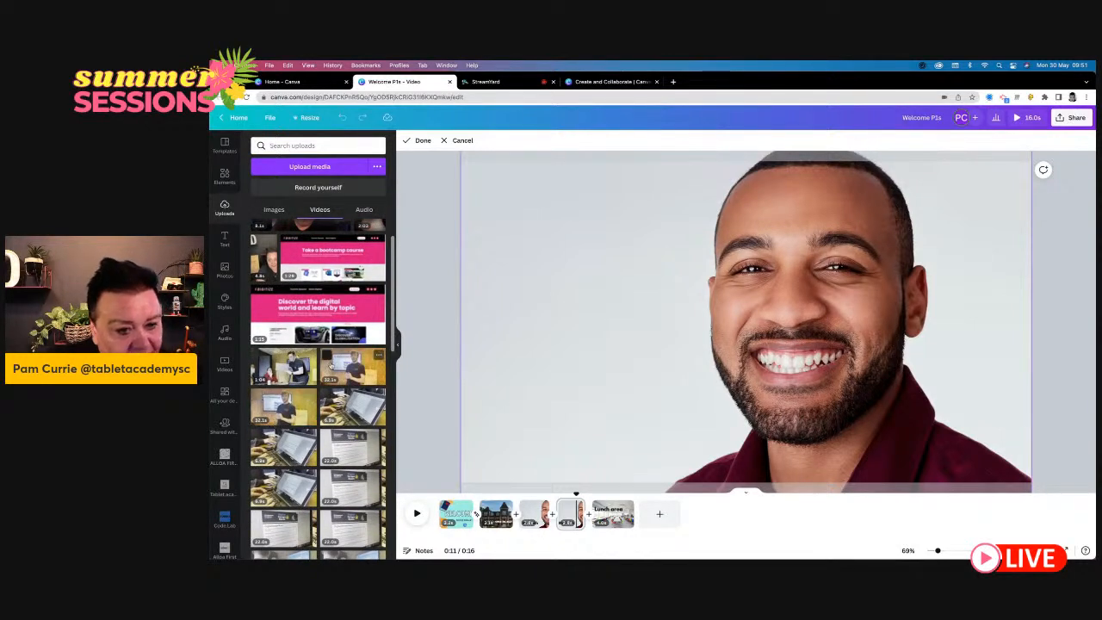
left_click_drag(349, 369, 498, 181)
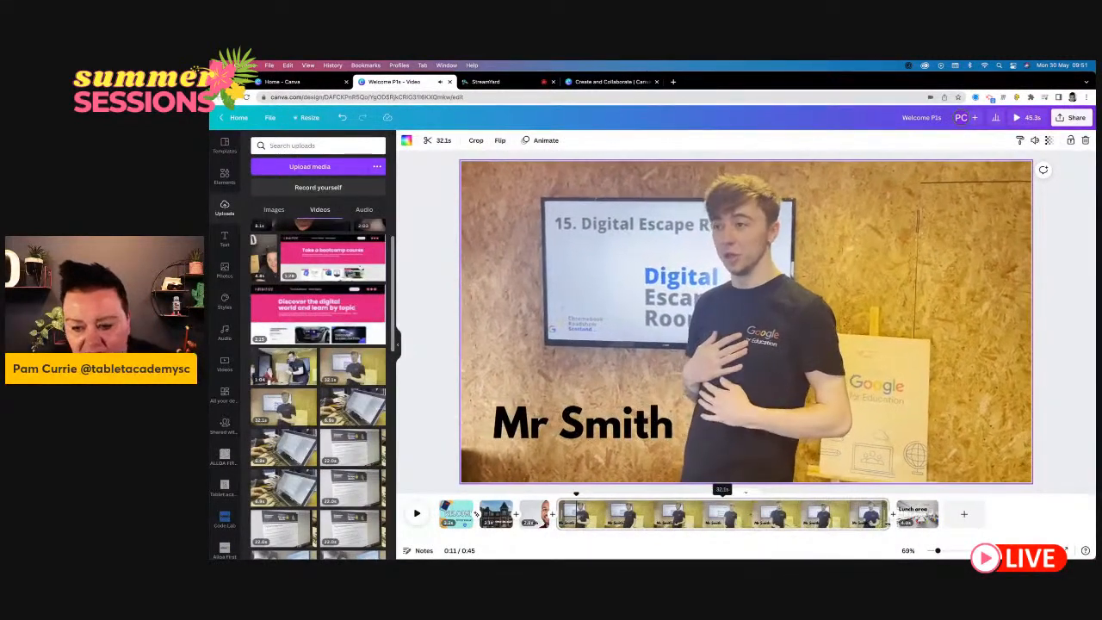
left_click_drag(888, 519, 592, 515)
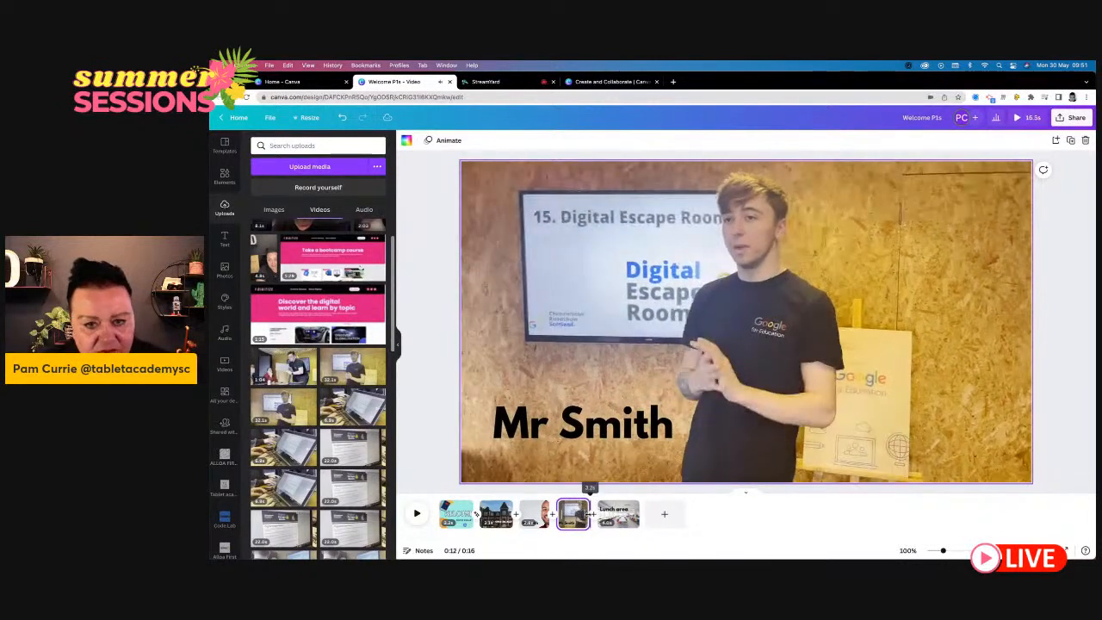
- Replace the surname in the video page's heading with the new teacher's surname, and widen the text box to fit one line
left_click(633, 435)
left_click_drag(668, 435, 559, 425)
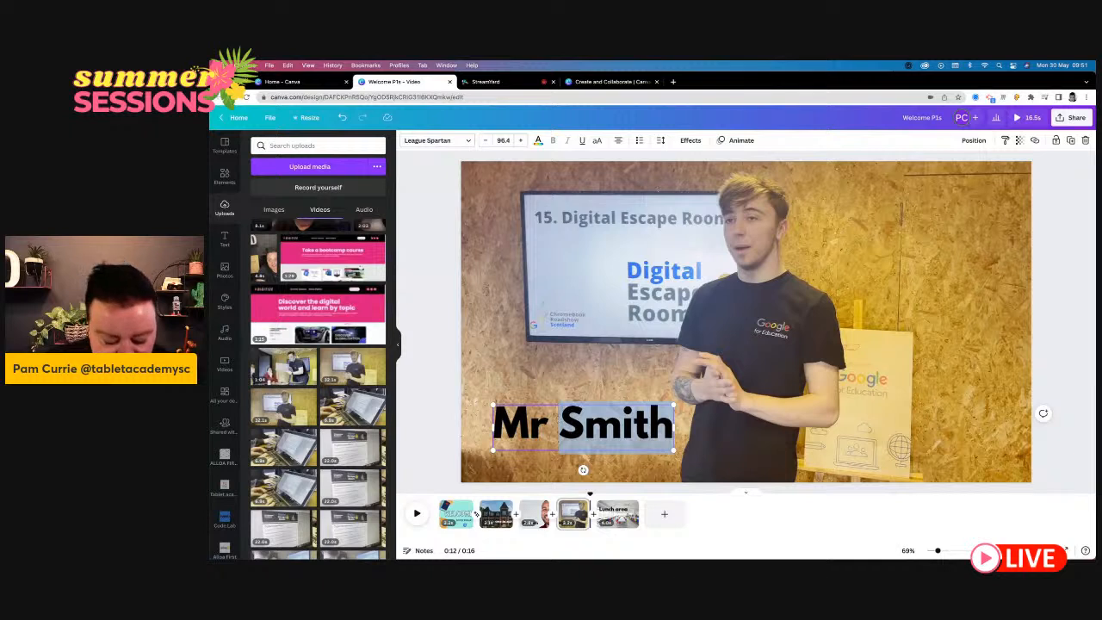
type("Bry")
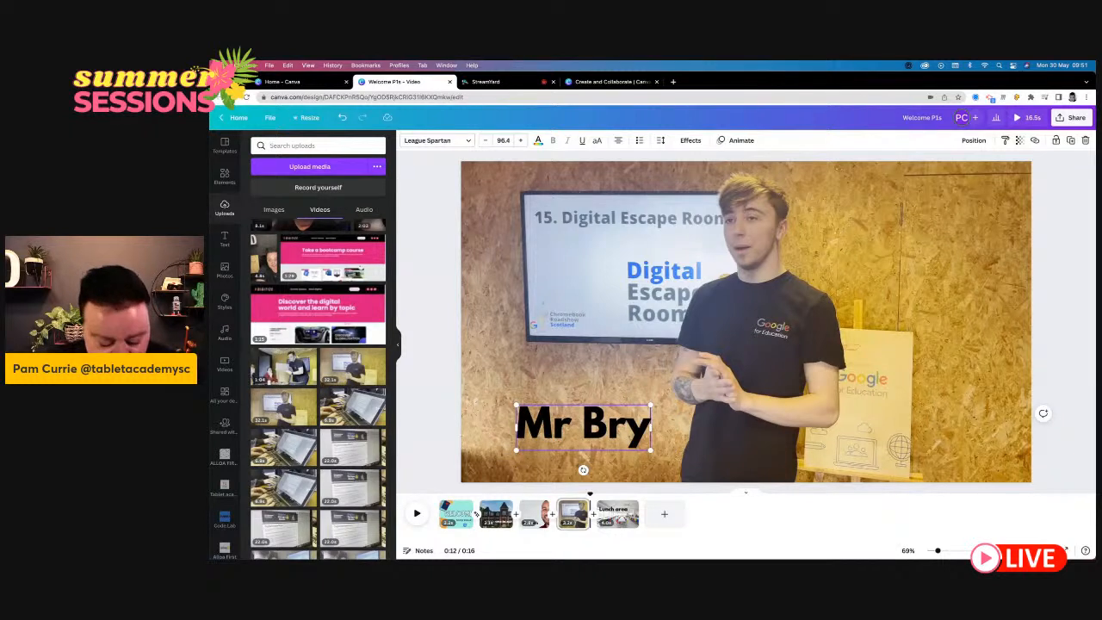
type("celand")
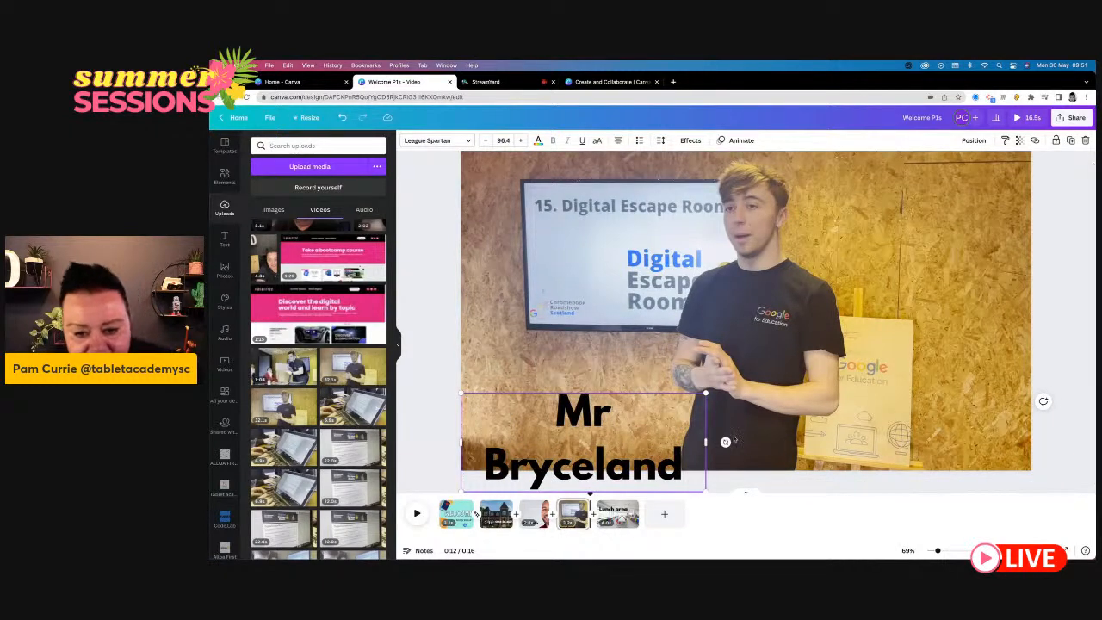
left_click_drag(708, 442, 769, 442)
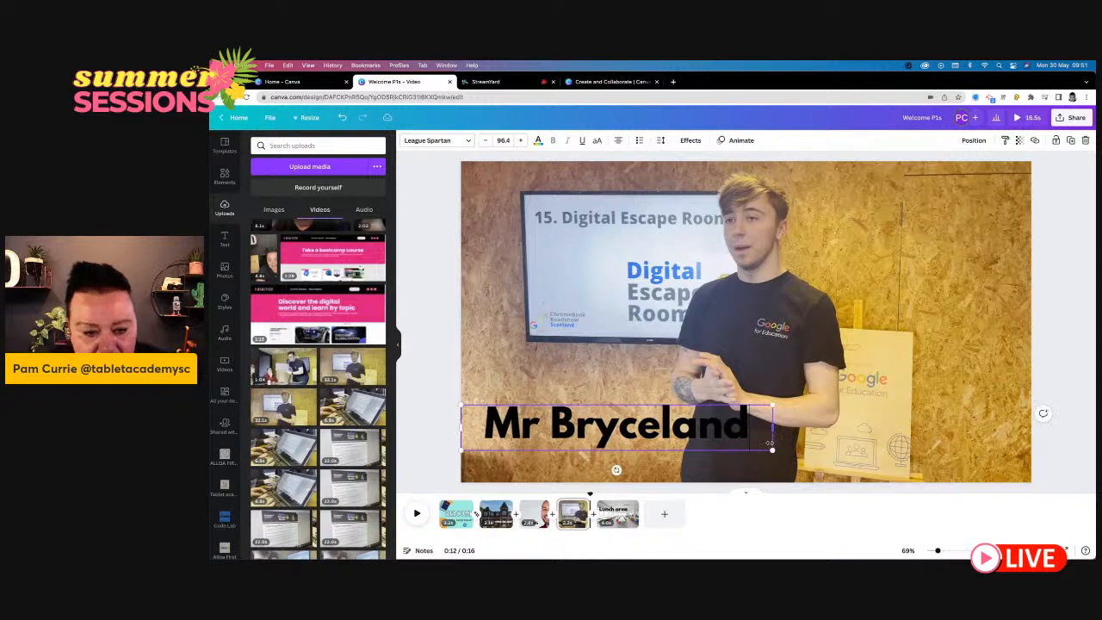
left_click(545, 357)
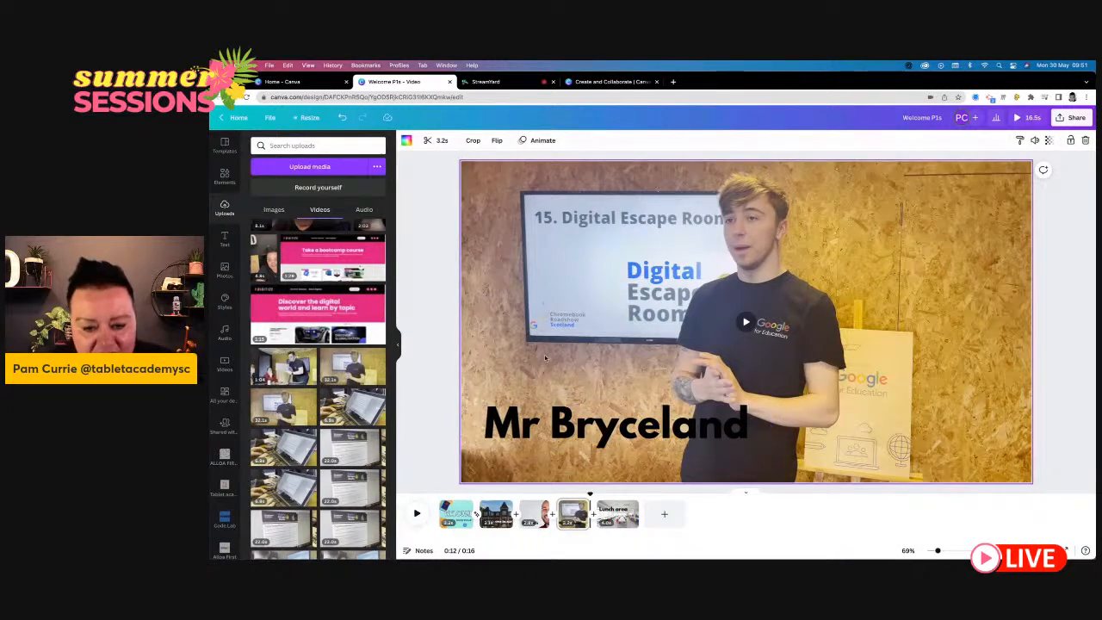
- Colour the teacher's name heading white and shift it slightly to the right
left_click(611, 431)
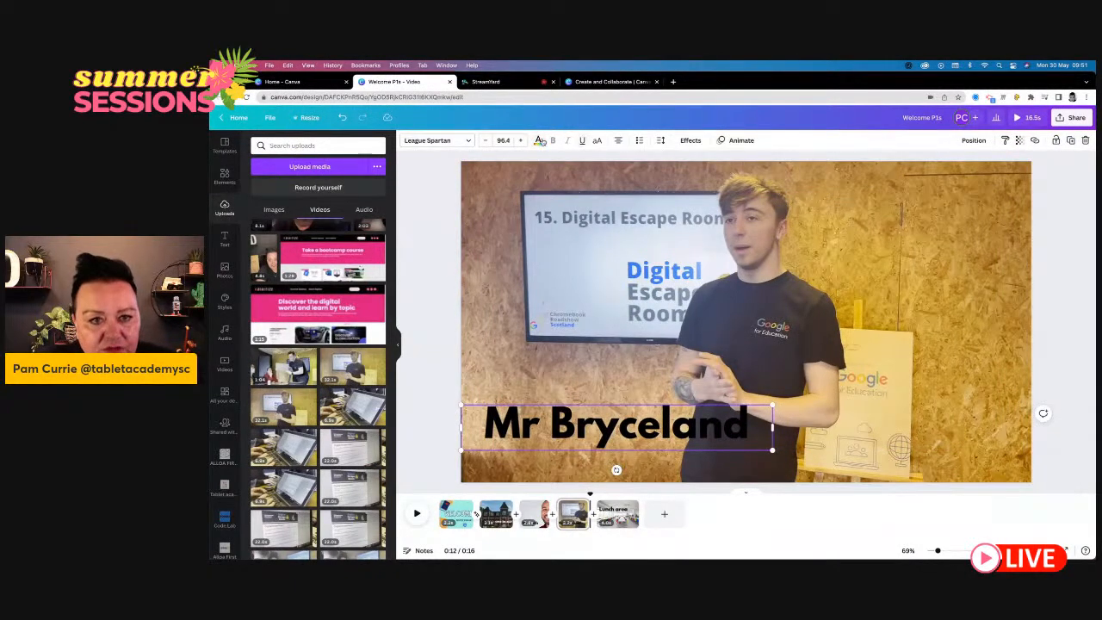
left_click(539, 140)
left_click(331, 234)
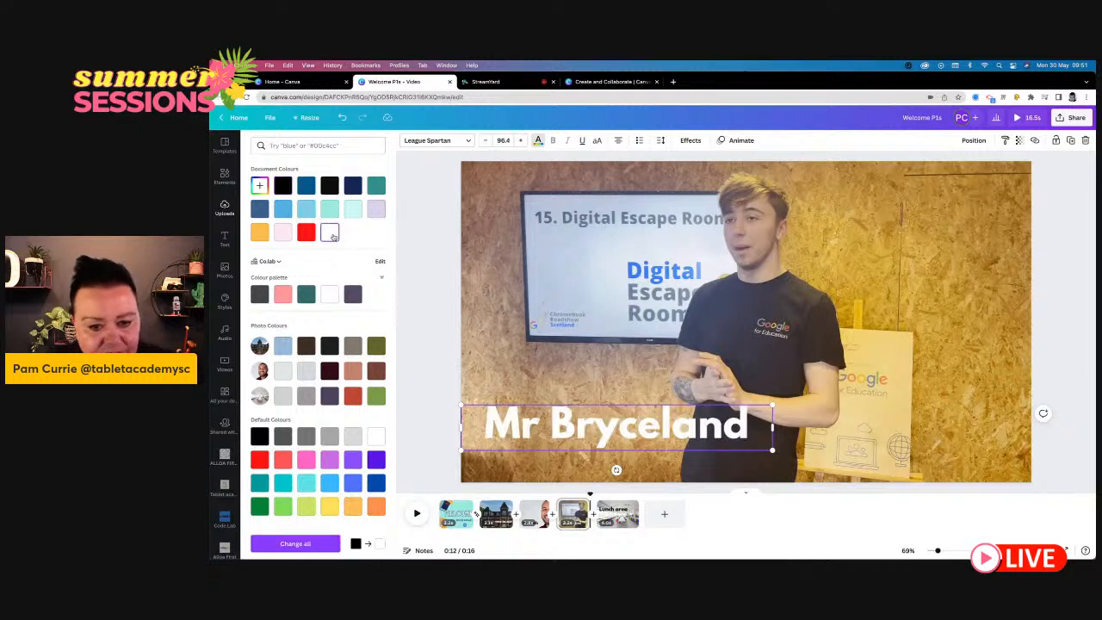
left_click(441, 289)
left_click(440, 289)
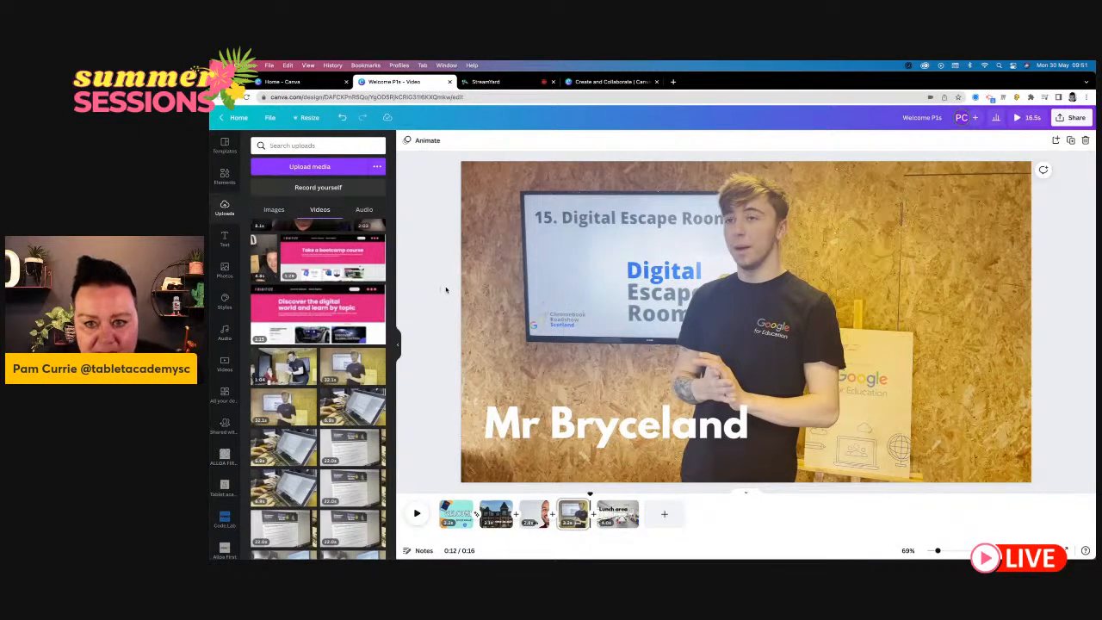
left_click(620, 432)
left_click_drag(617, 469, 627, 469)
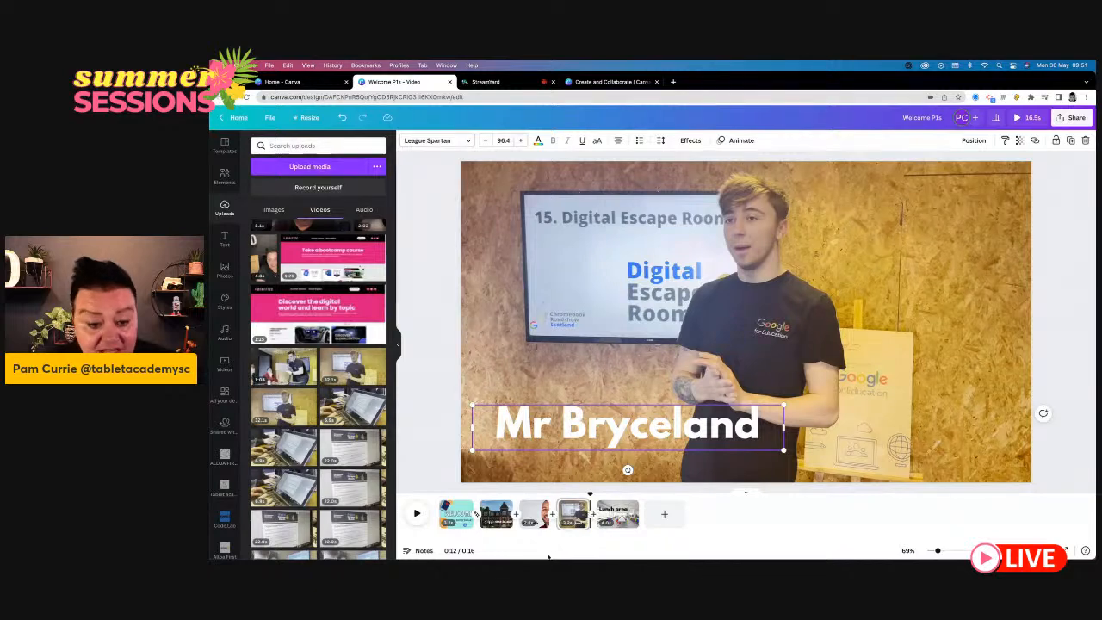
- Preview the video from the start of the presenter's page into the "Lunch area" page
left_click(585, 504)
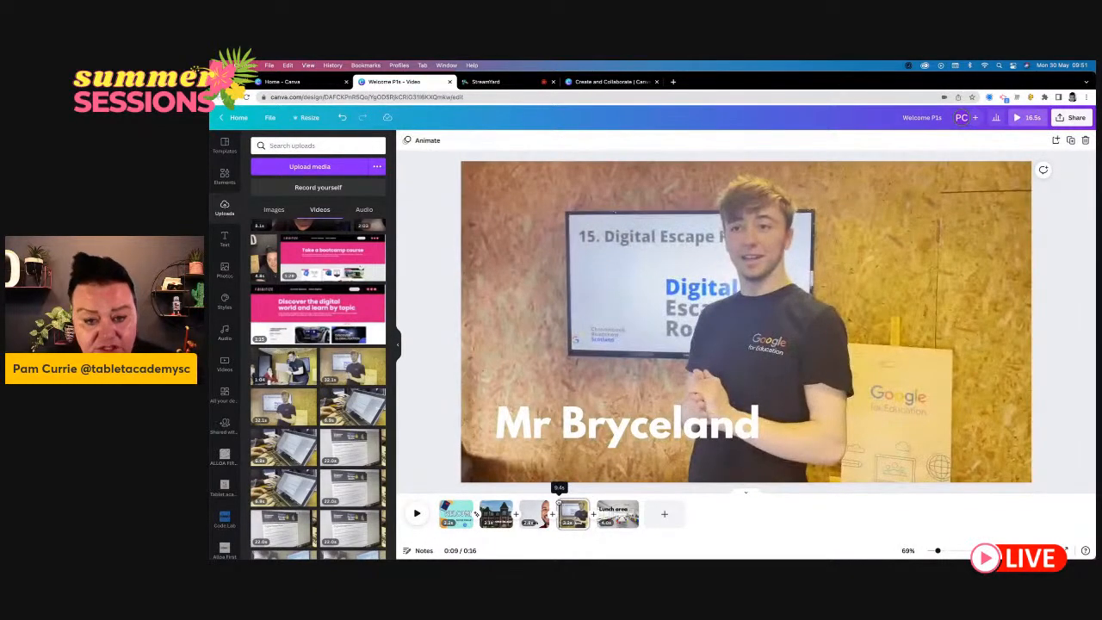
left_click(418, 514)
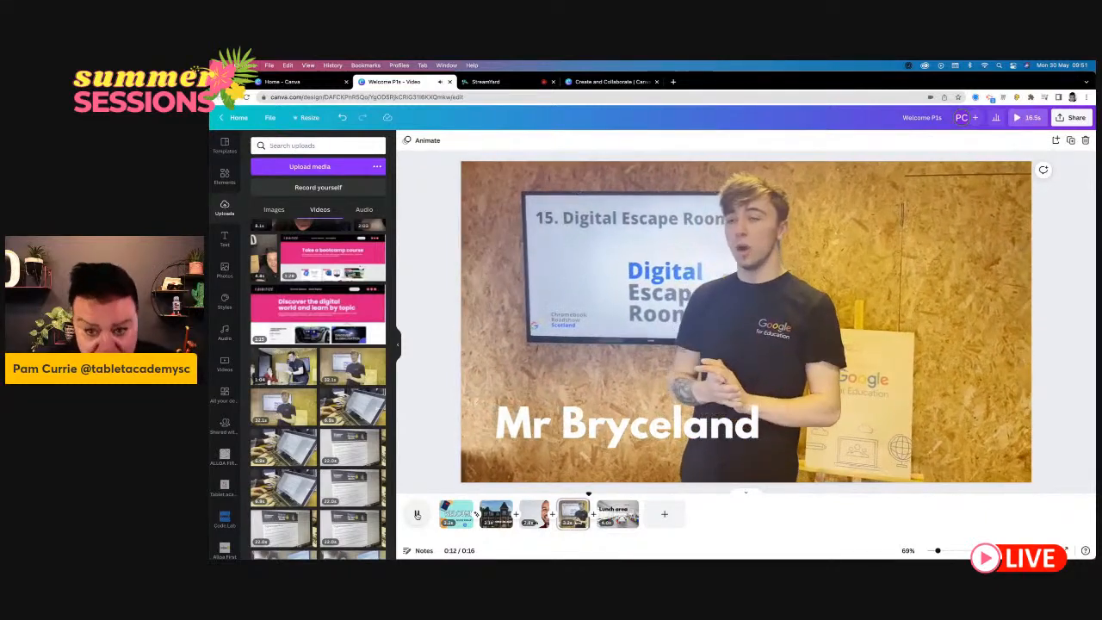
left_click(417, 514)
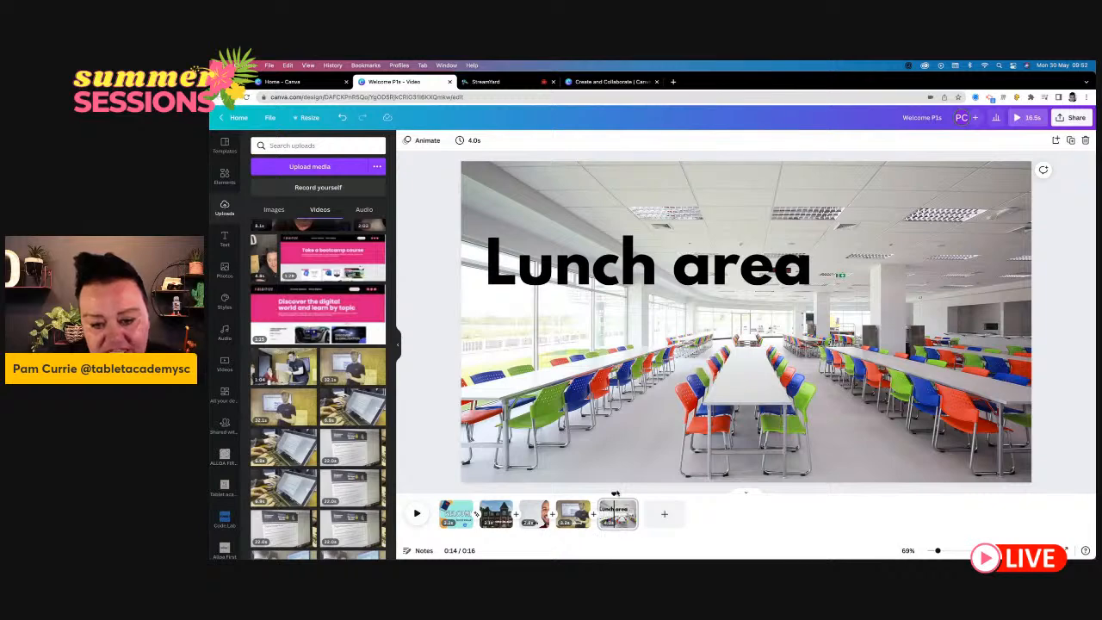
mouse_move(613, 494)
left_mouse_down()
mouse_move(448, 512)
mouse_move(616, 513)
left_mouse_up()
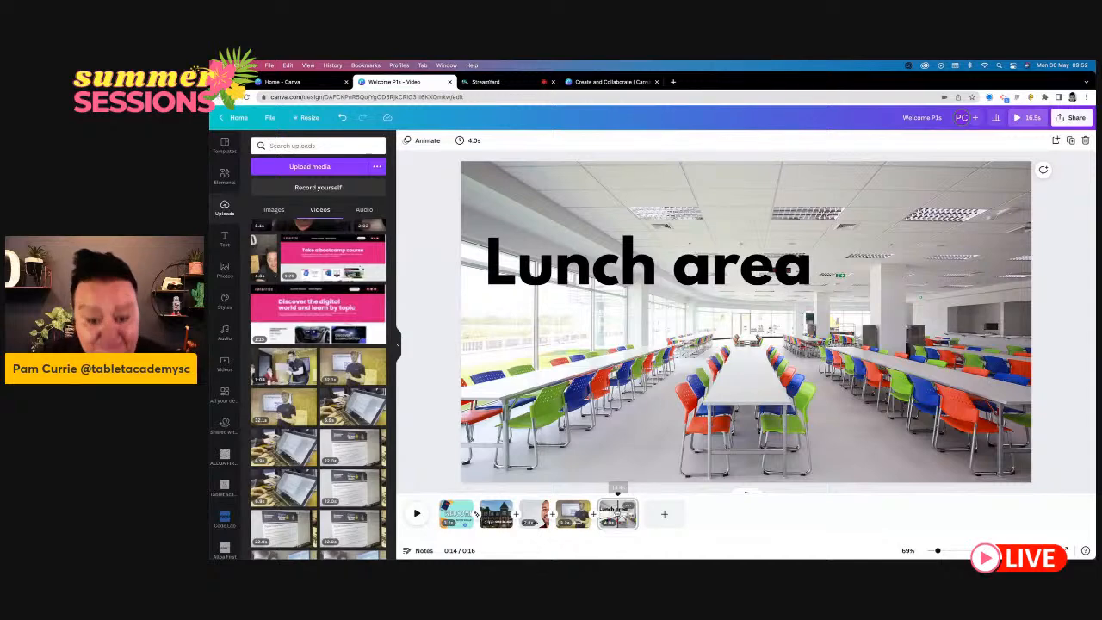
left_click(617, 514)
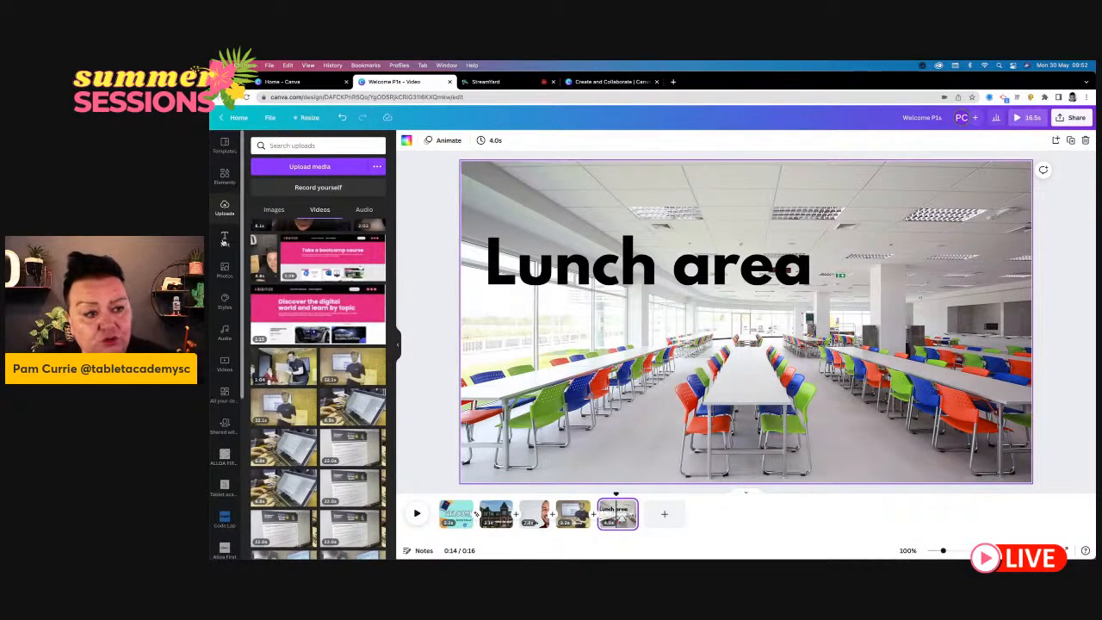
left_click(223, 241)
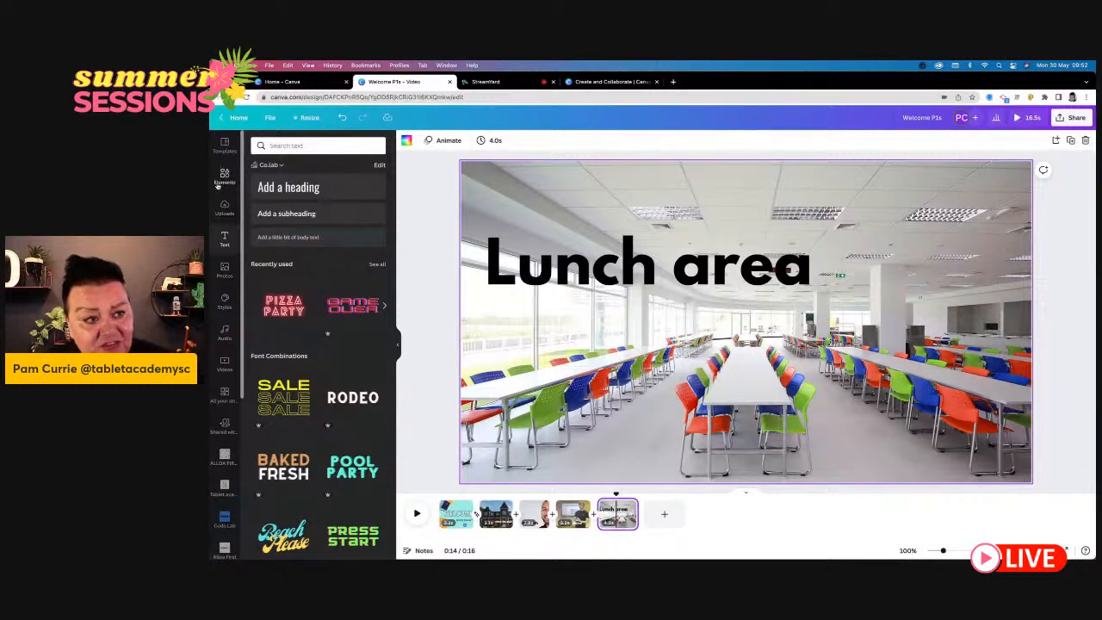
left_click(222, 149)
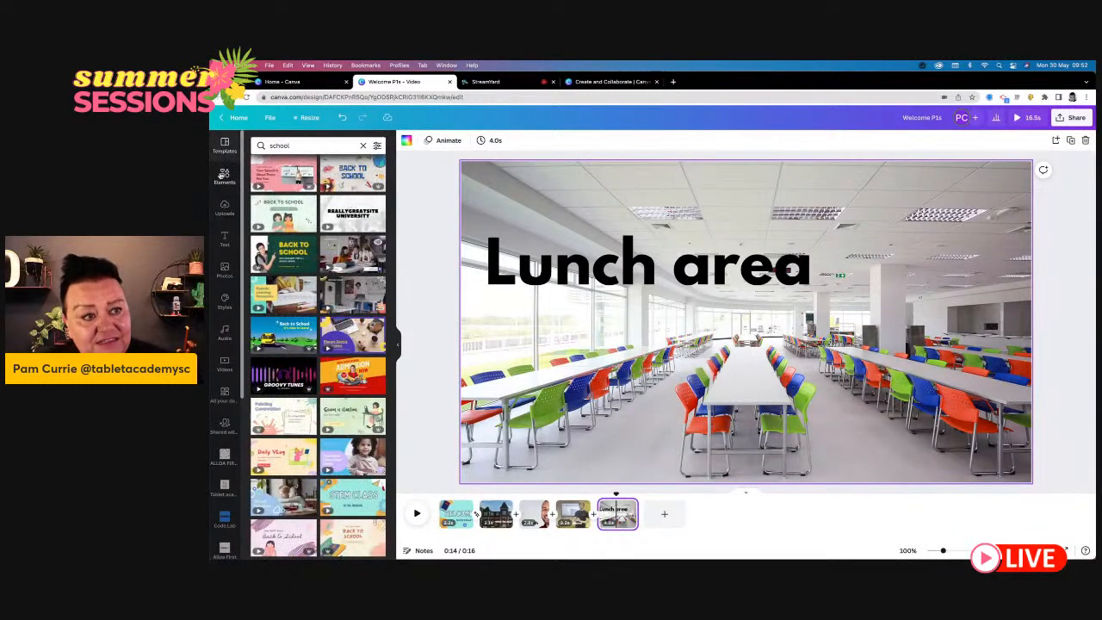
left_click(223, 177)
left_click(222, 209)
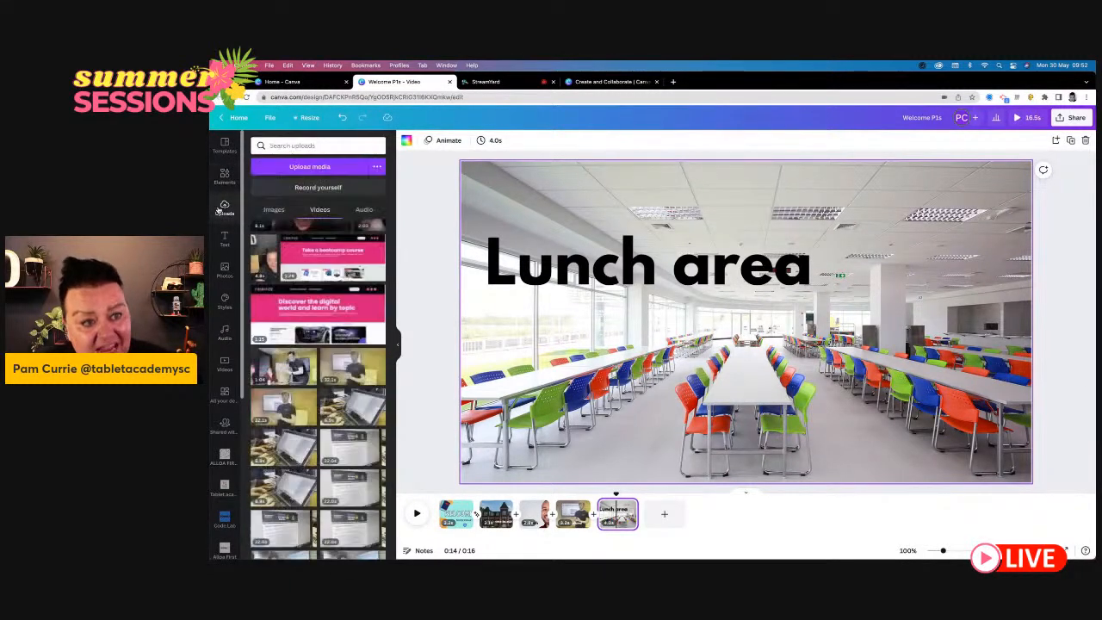
left_click(224, 236)
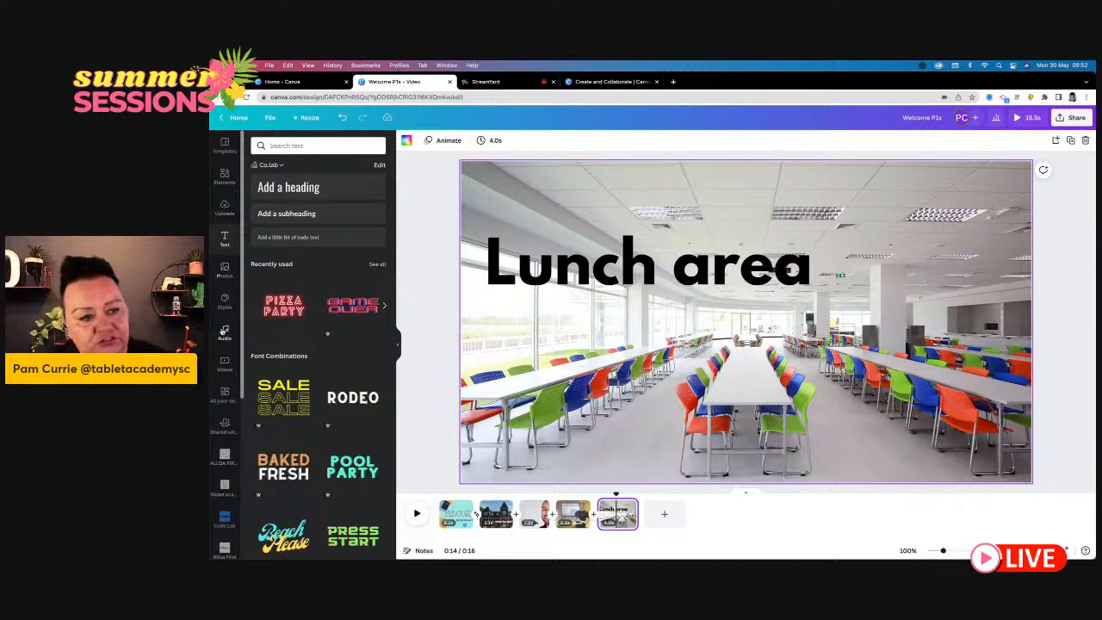
- Browse the audio library and listen to the tracks "Life is for Dreaming" and "Calmly Successful", lowering the playback volume
left_click(224, 336)
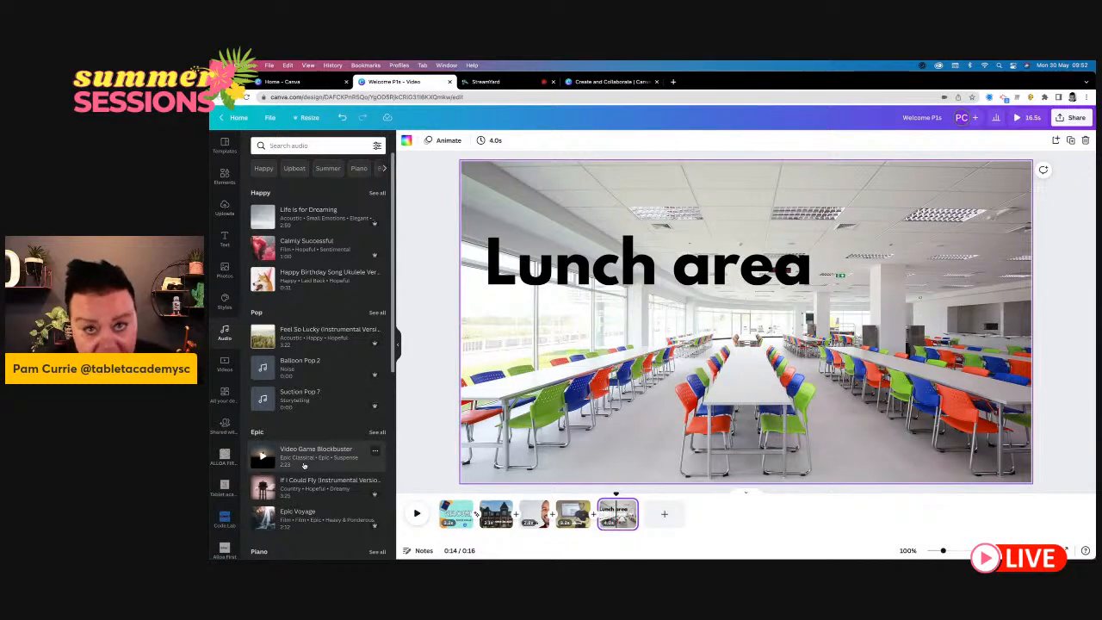
scroll(303, 464, "down", 3)
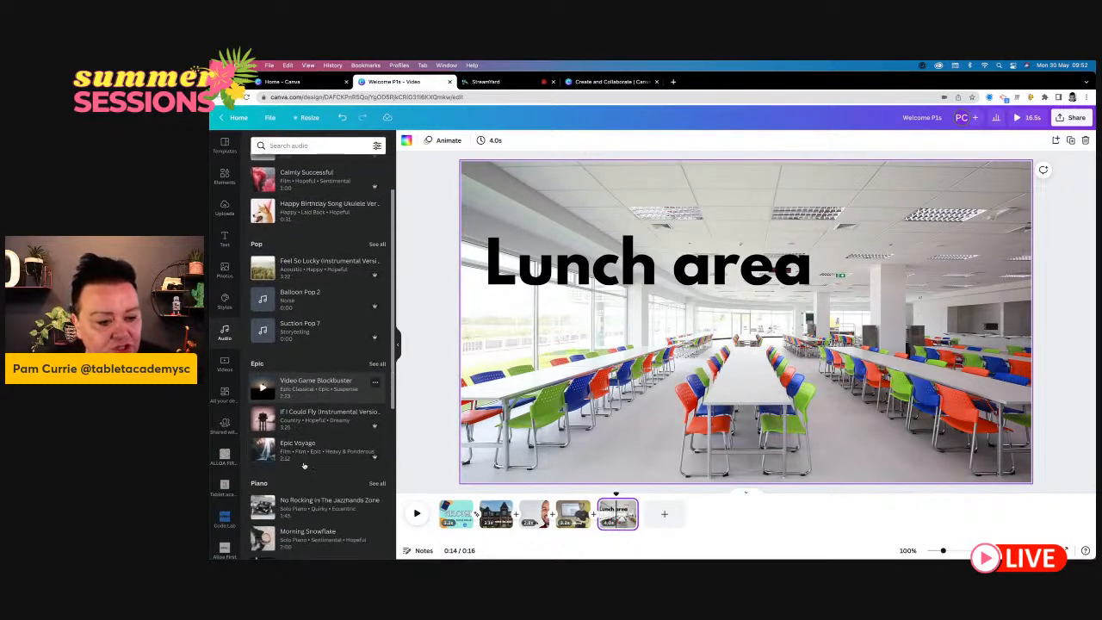
scroll(303, 465, "up", 2)
scroll(303, 464, "up", 1)
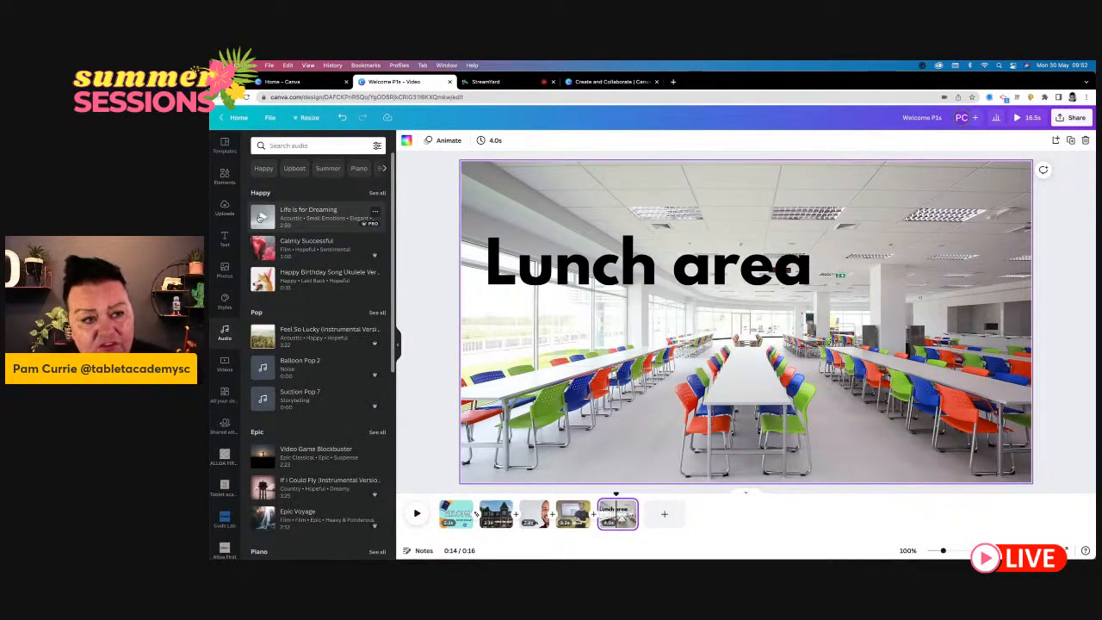
left_click(260, 216)
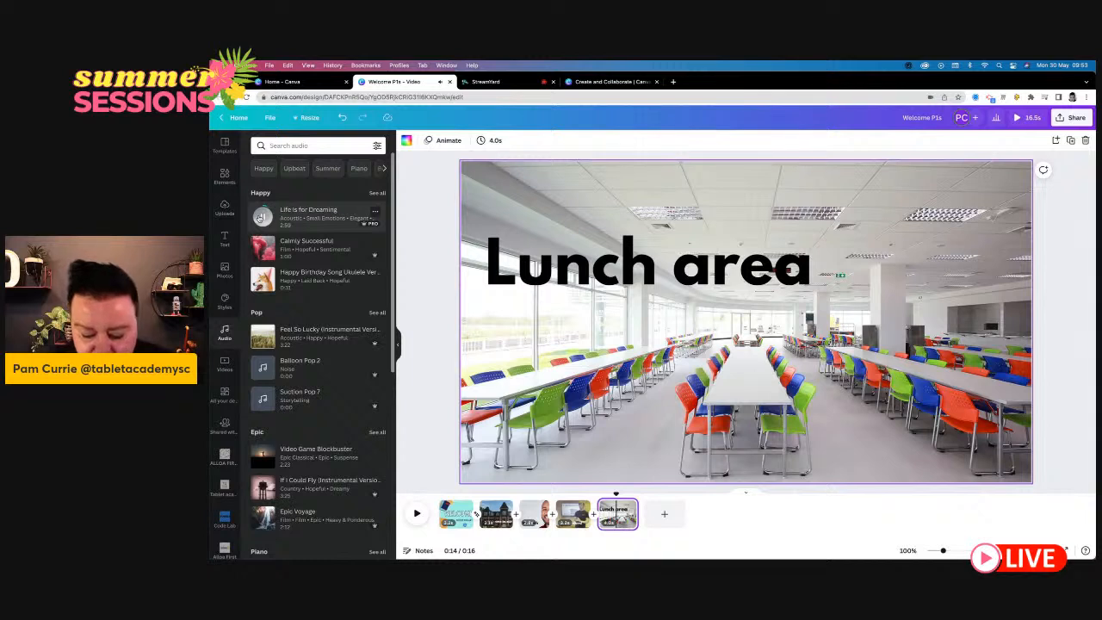
key("XF86AudioLowerVolume")
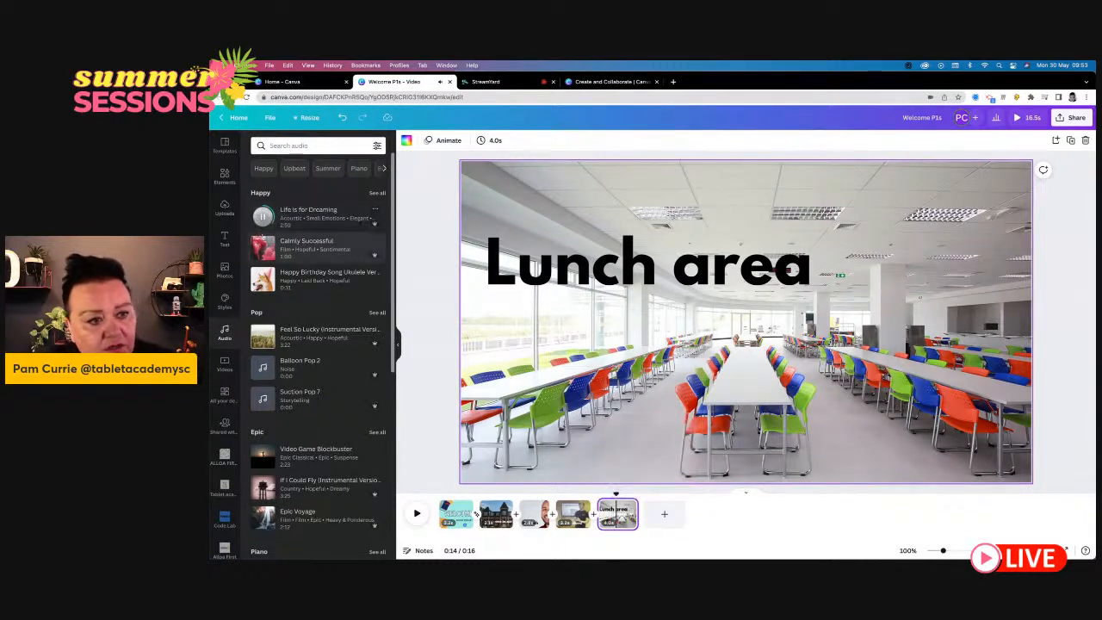
left_click(262, 248)
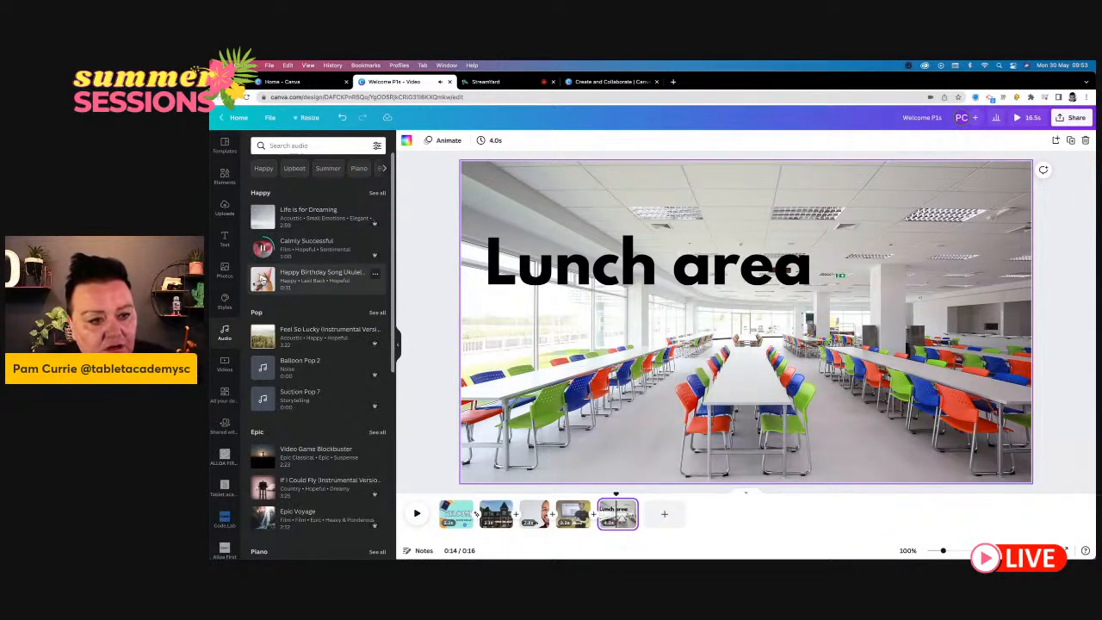
- Listen to the instrumental track "Feel So Lucky" at a lower playback volume and add it to the video as background music
left_click(262, 337)
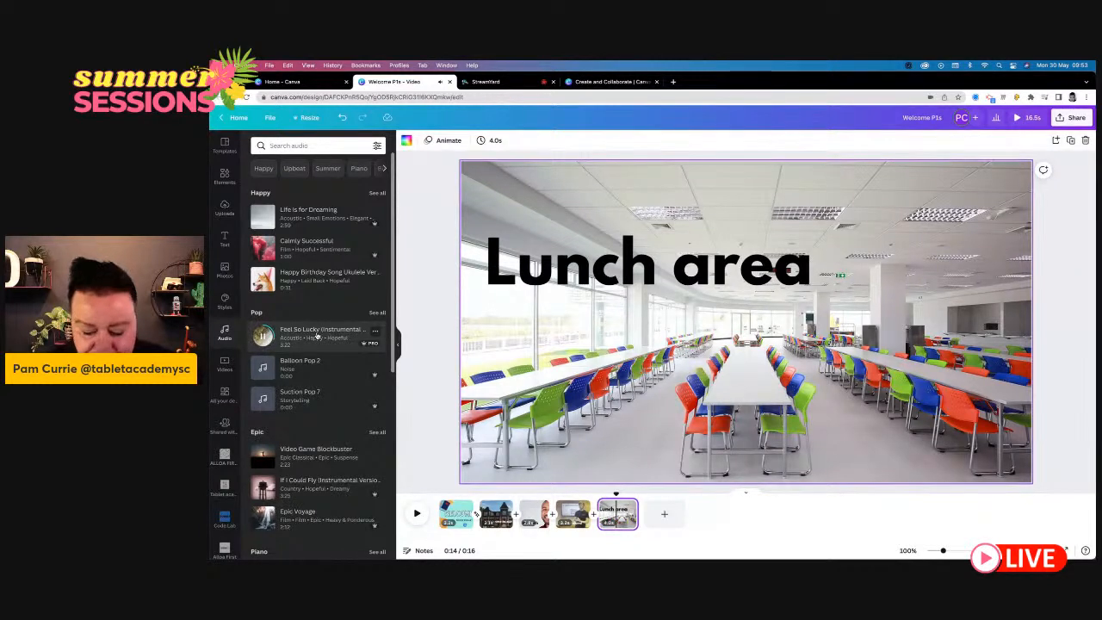
key("XF86AudioLowerVolume")
key("XF86AudioLowerVolume")
key("XF86AudioLowerVolume")
key("XF86AudioLowerVolume")
key("XF86AudioLowerVolume")
key("XF86AudioLowerVolume")
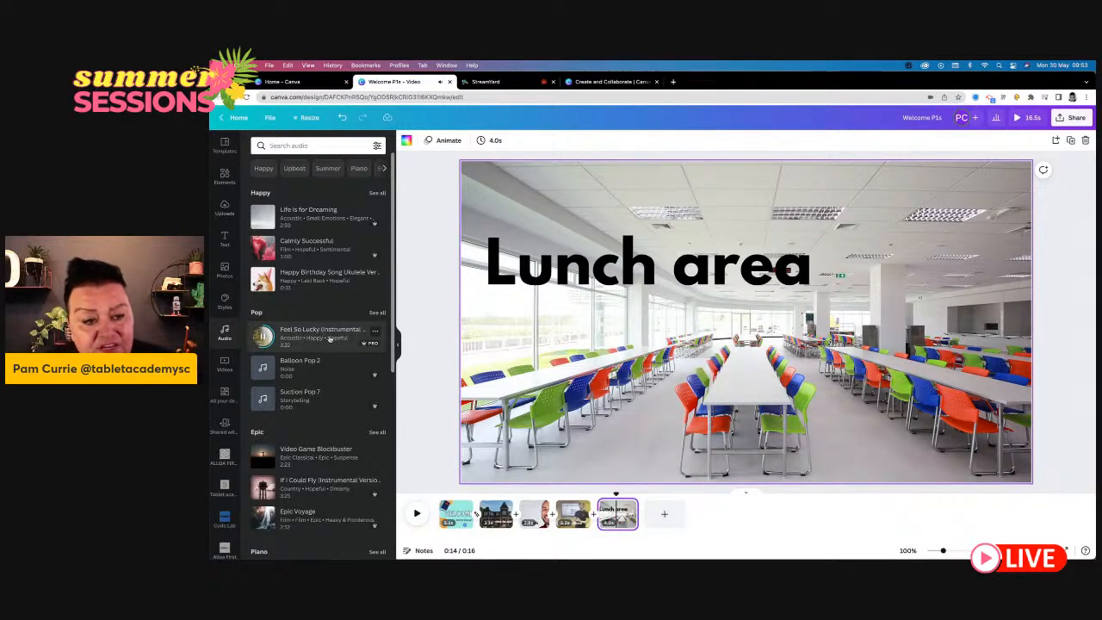
left_click(315, 344)
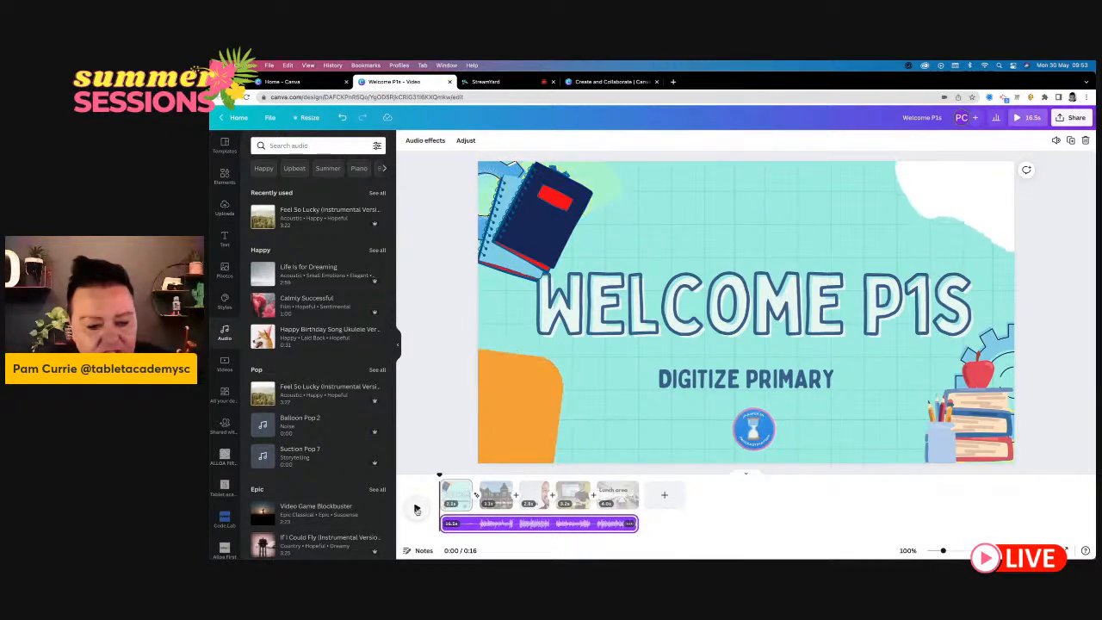
- Lower the background music's volume to 22 and play the video from the opening page to check the sound balance
right_click(627, 526)
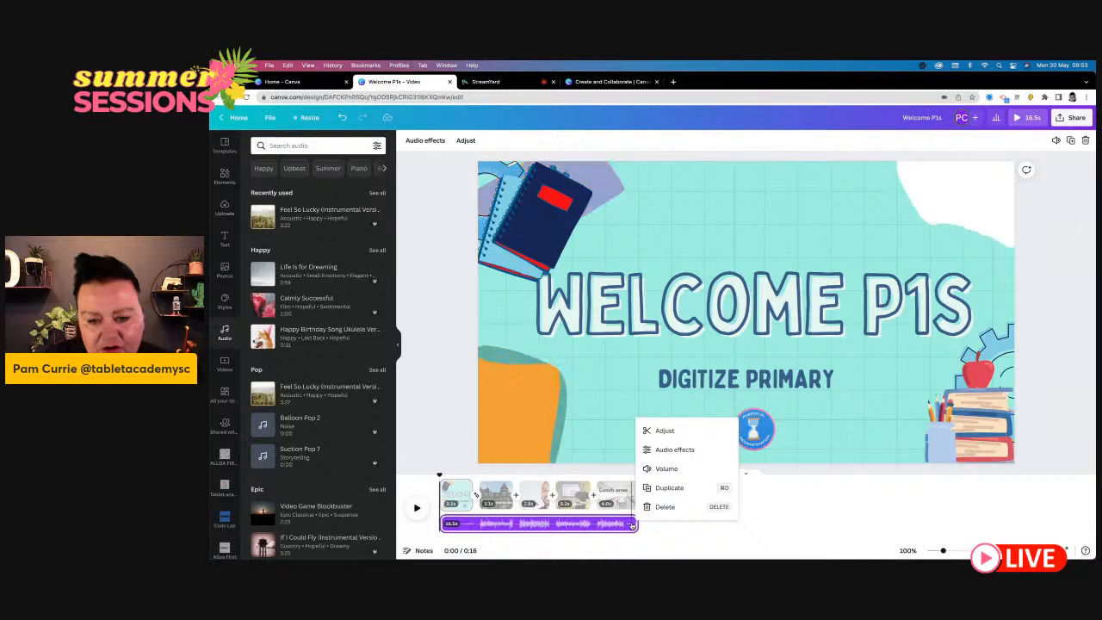
left_click(667, 468)
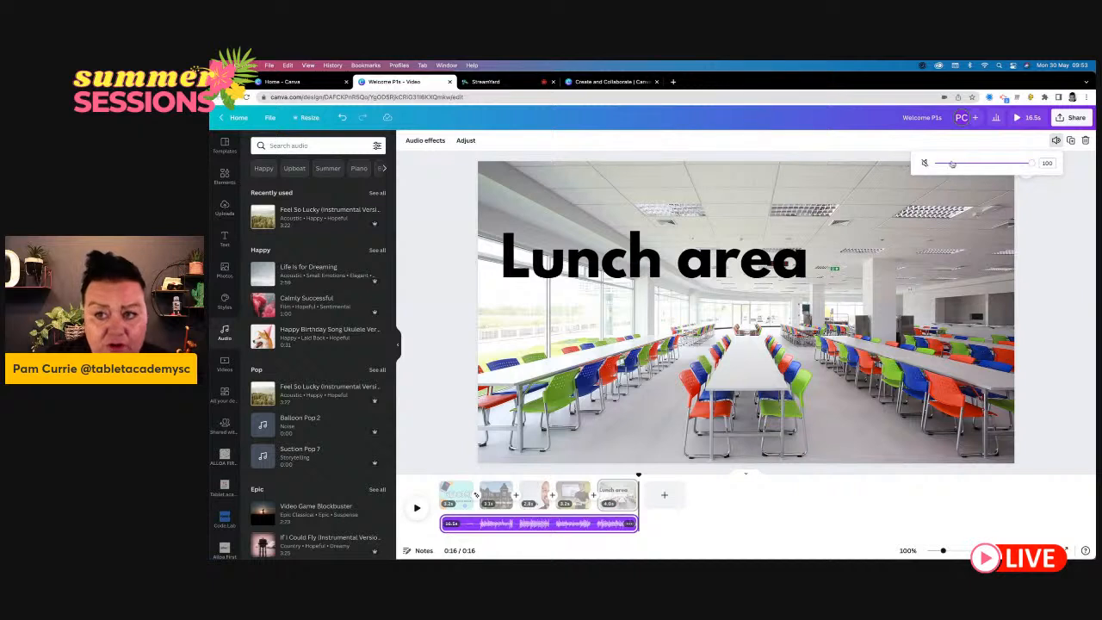
left_click_drag(1031, 162, 957, 163)
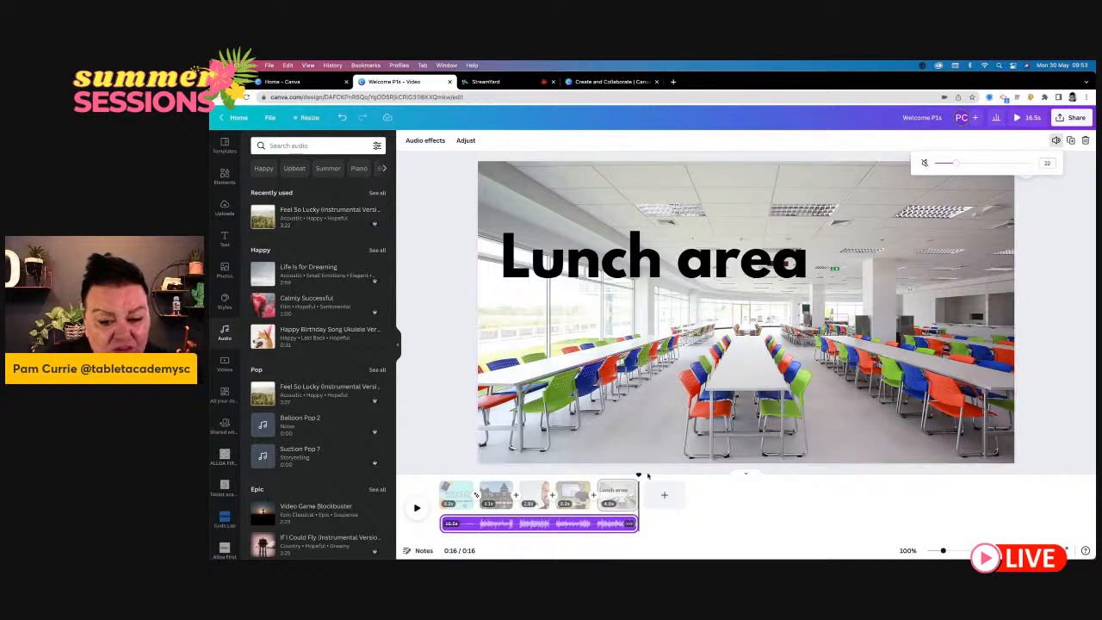
left_click(466, 495)
left_click(417, 508)
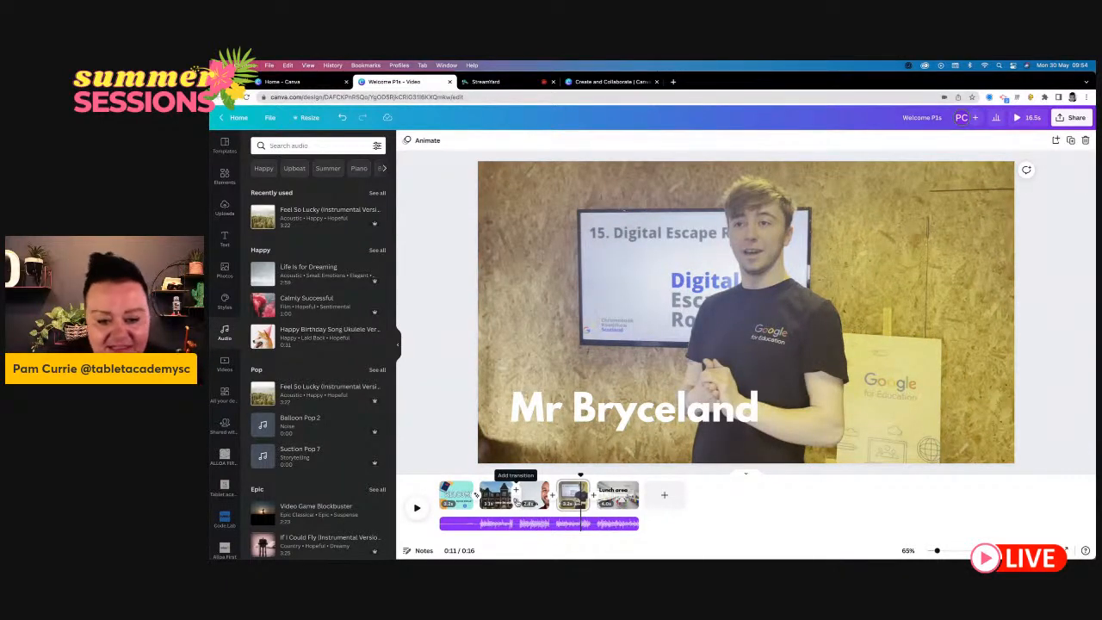
- Add a Dissolve transition after the "Welcome to our school" page and apply it between all pages
left_click(515, 494)
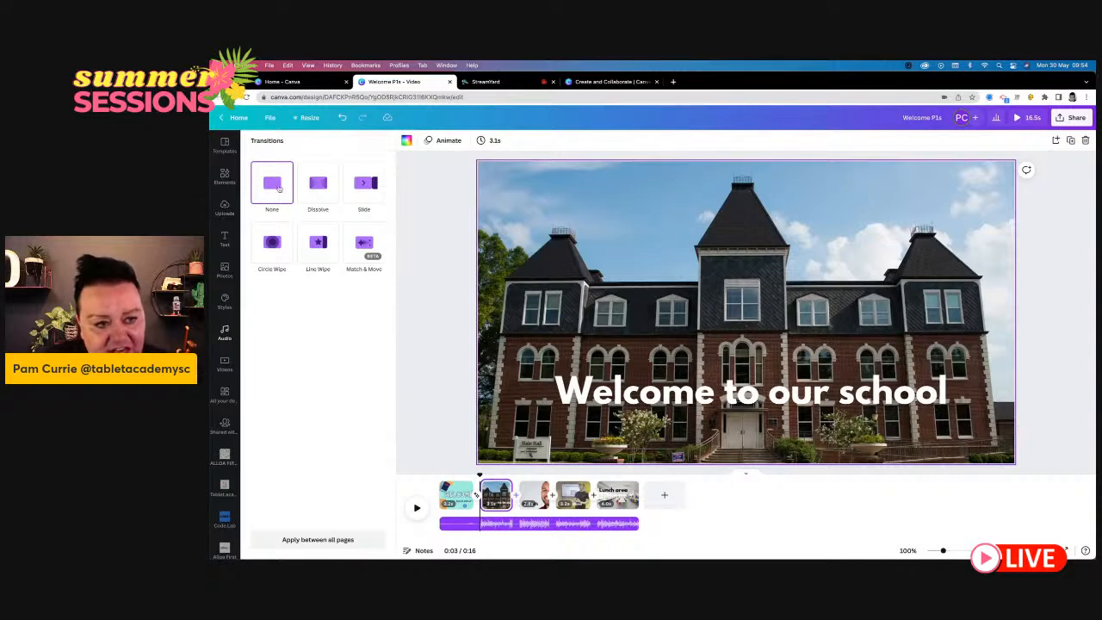
left_click(317, 189)
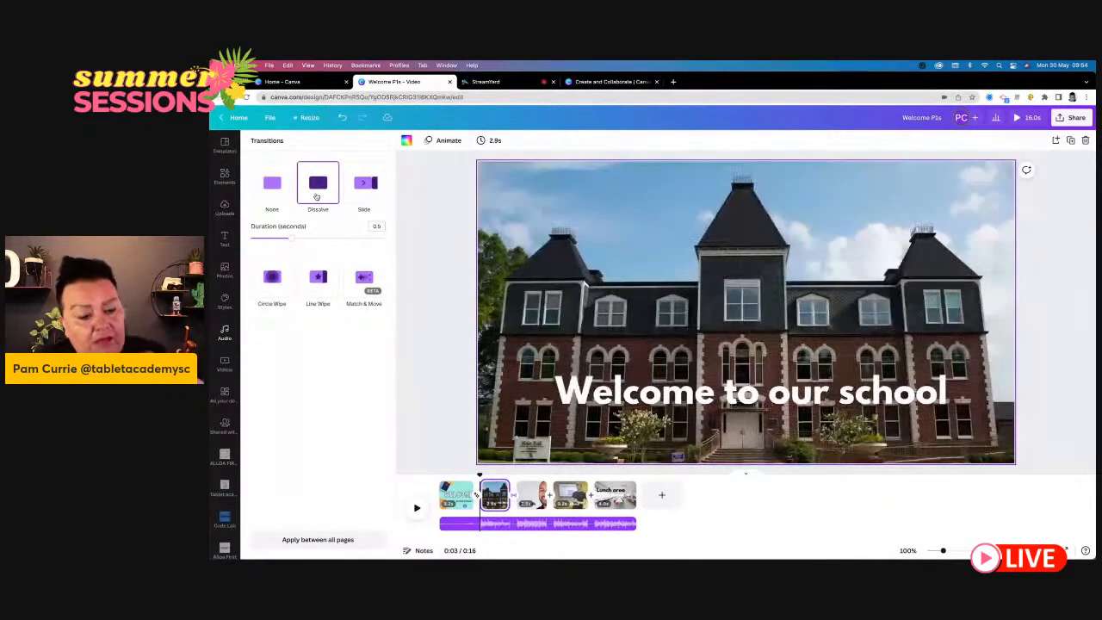
left_click(318, 539)
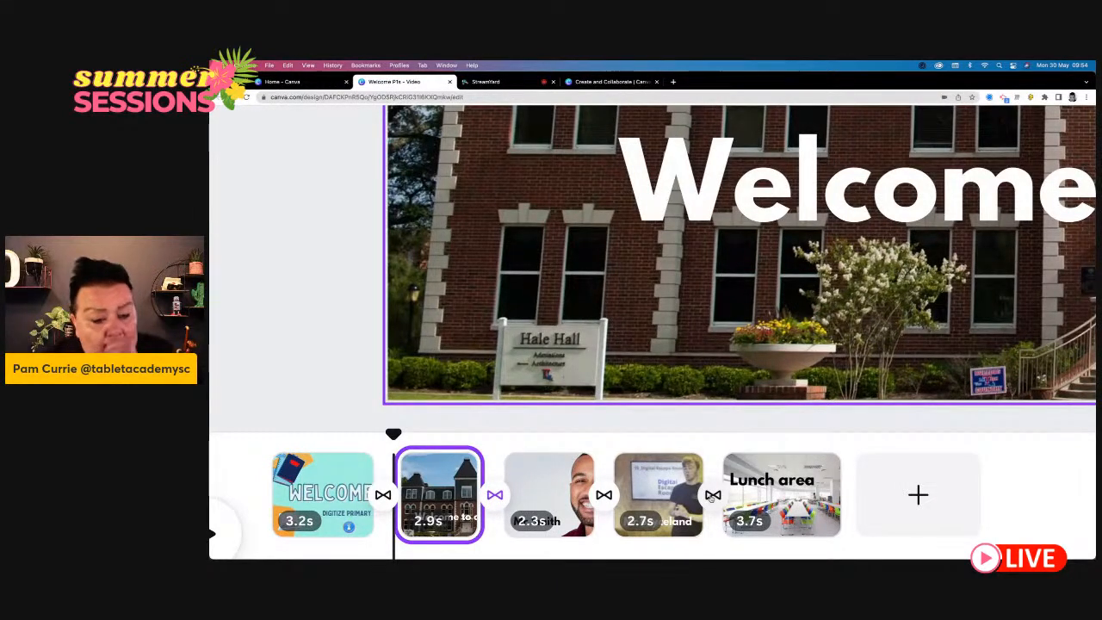
scroll(711, 498, "down", 5)
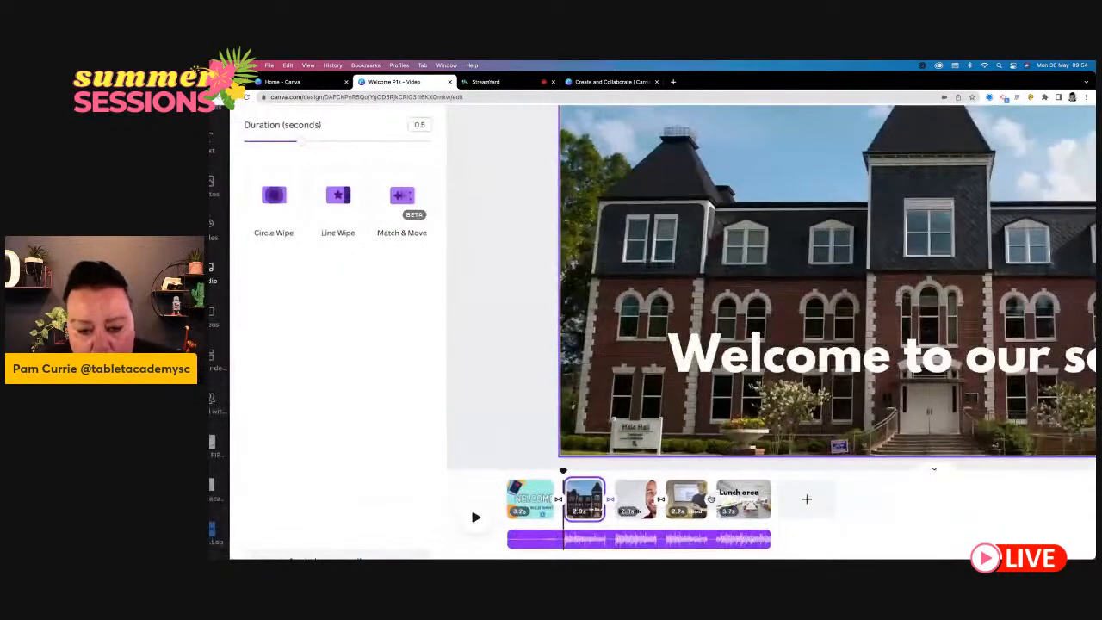
scroll(506, 325, "down", 5)
scroll(505, 325, "down", 1)
scroll(506, 325, "up", 6)
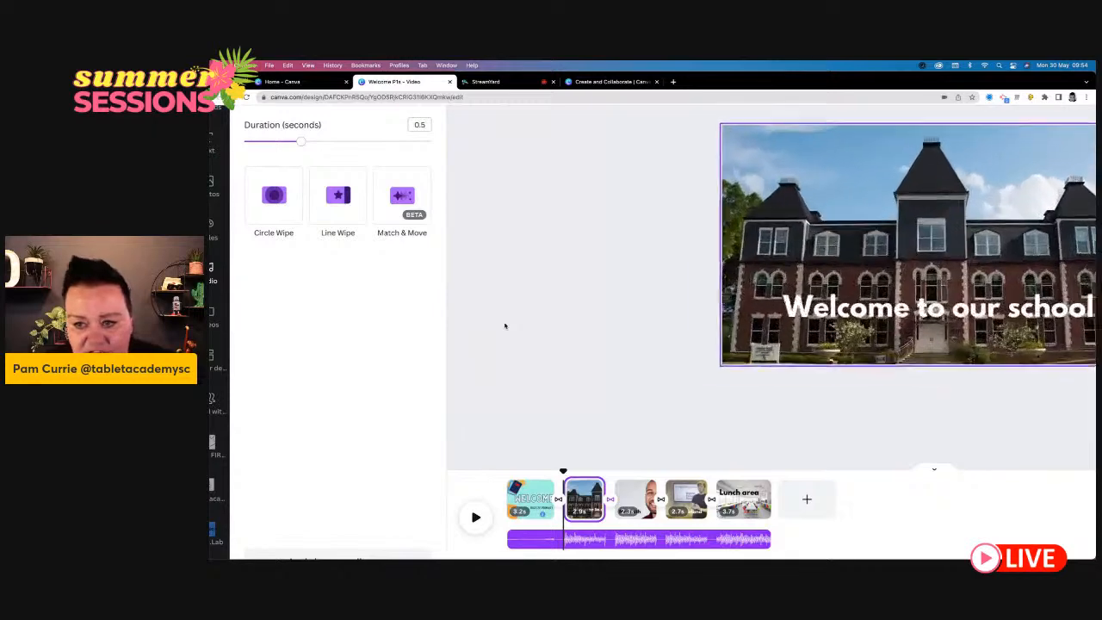
left_click(521, 289)
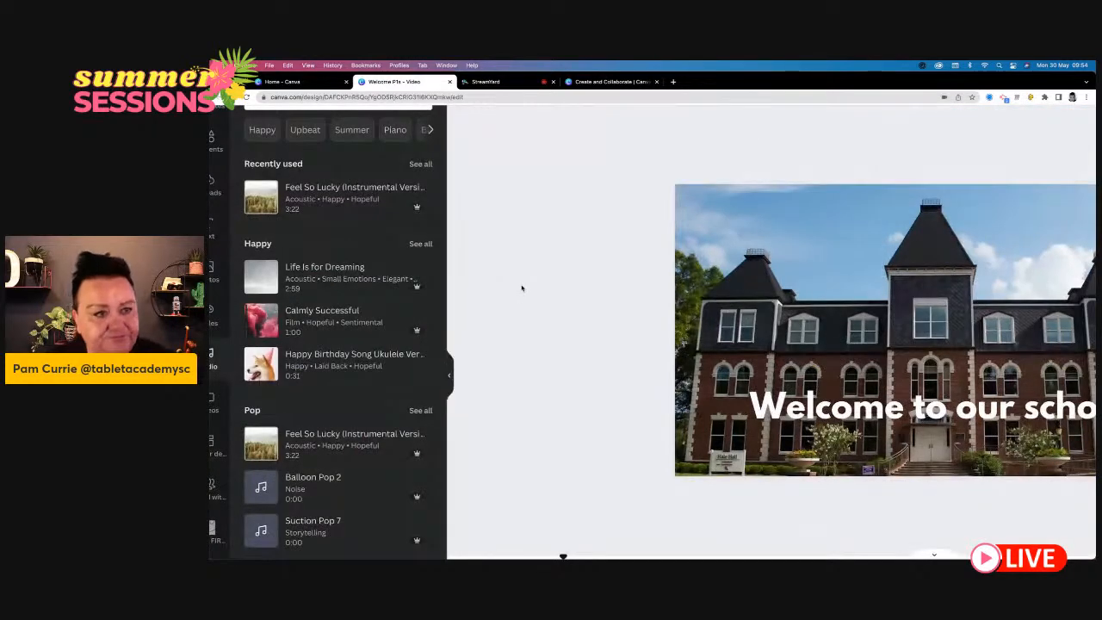
scroll(521, 288, "down", 3)
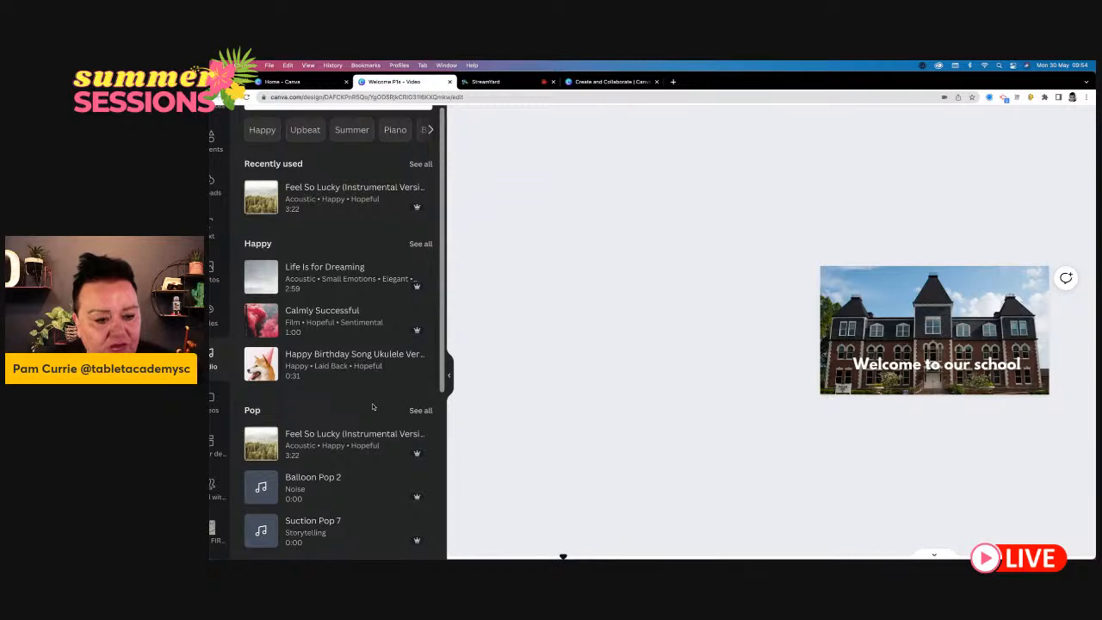
scroll(372, 406, "down", 4)
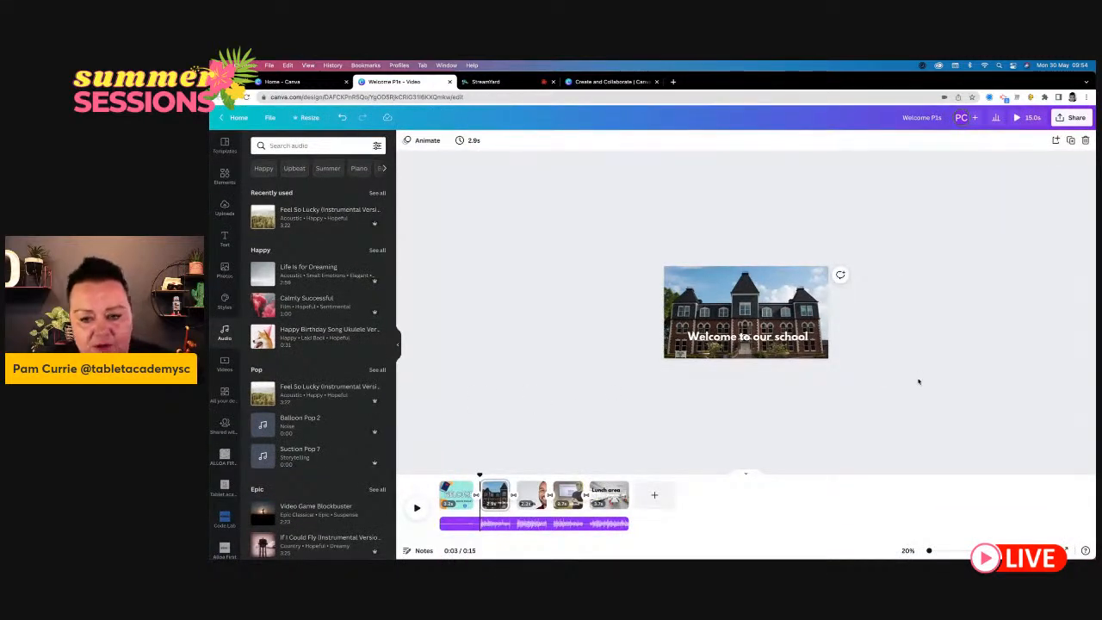
scroll(918, 381, "up", 5)
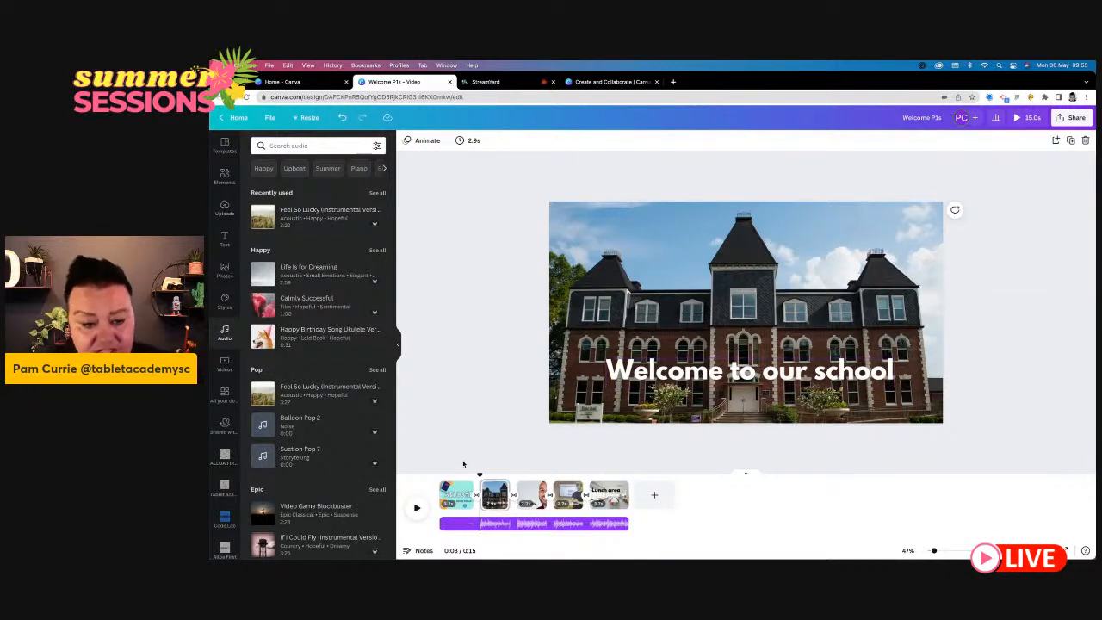
- Return to the opening "Welcome P1s" page and scrub the playhead forward from its start
right_click(456, 495)
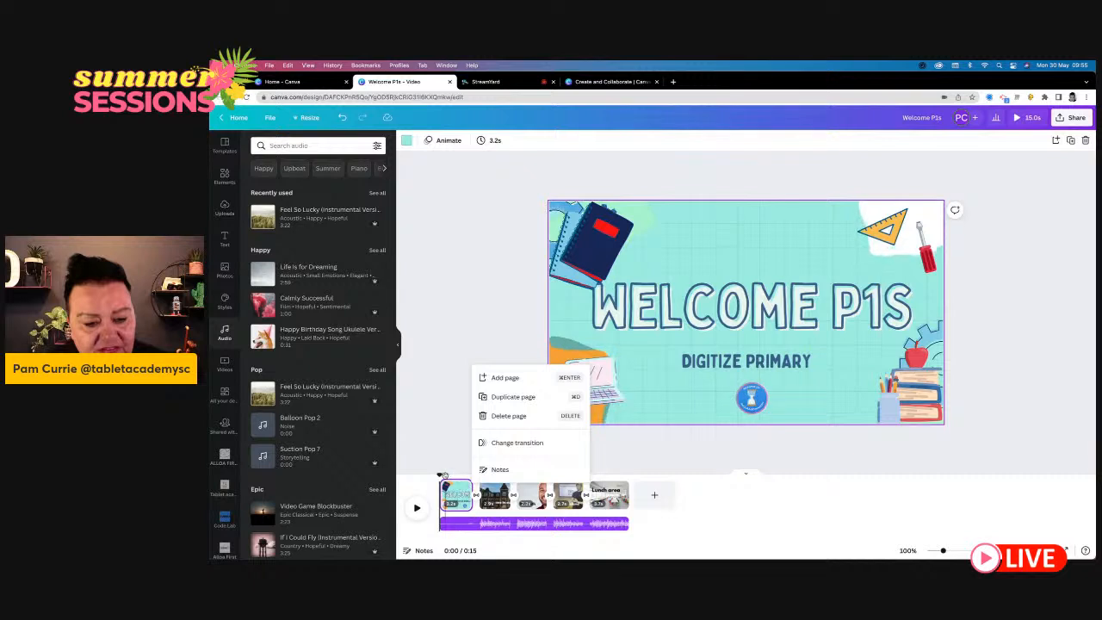
left_click_drag(440, 475, 447, 476)
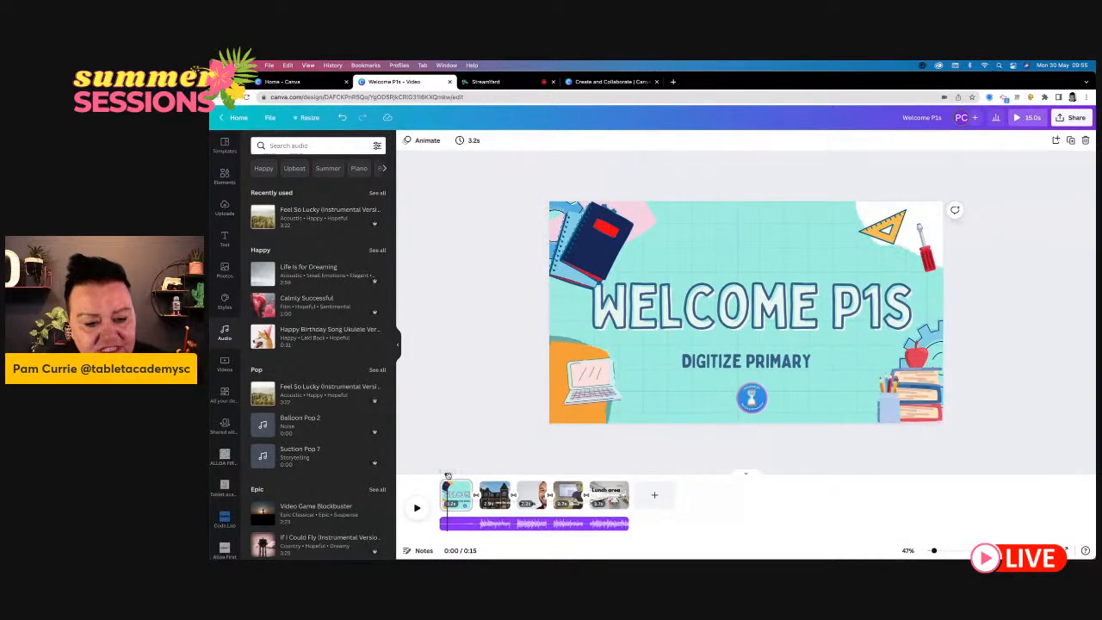
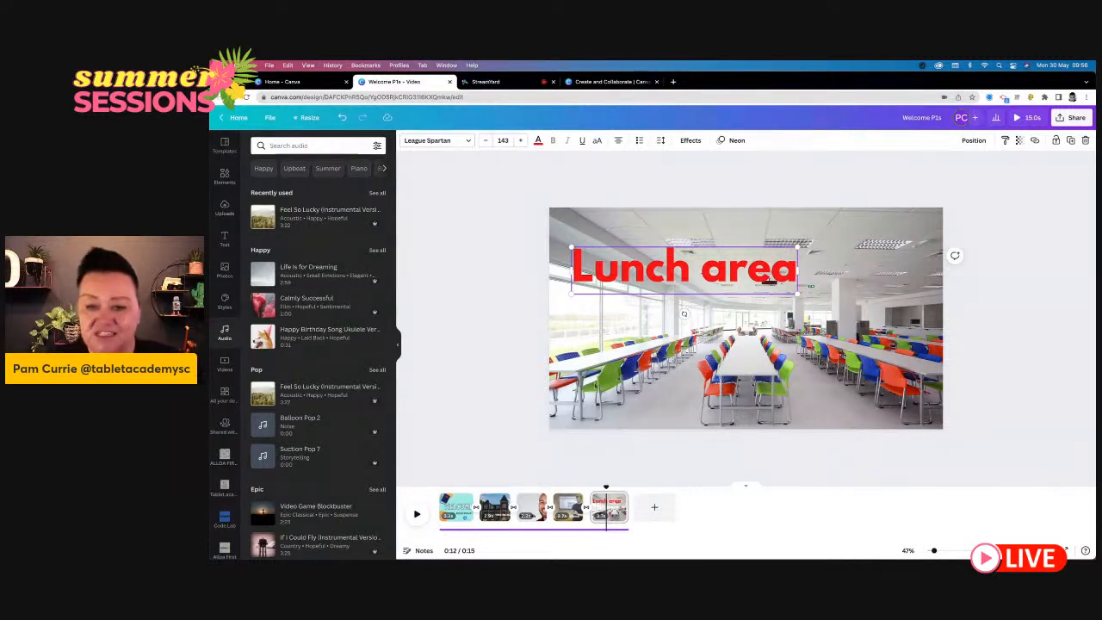
- Search the photo library for "classroom" and look through the pictures for one showing pupils at their desks
left_click(505, 354)
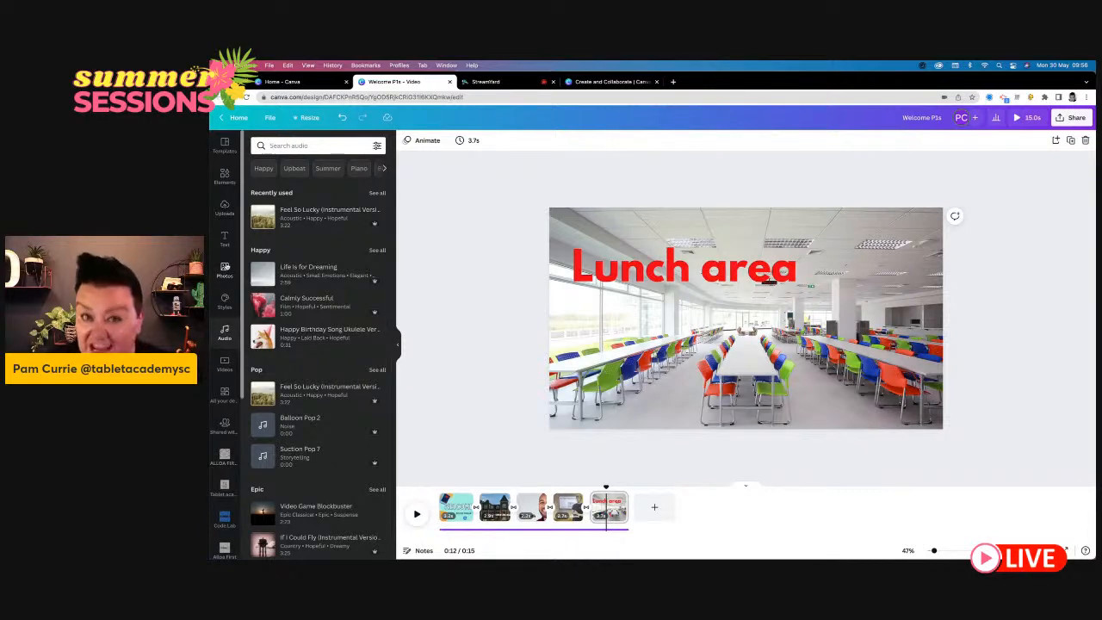
left_click(224, 270)
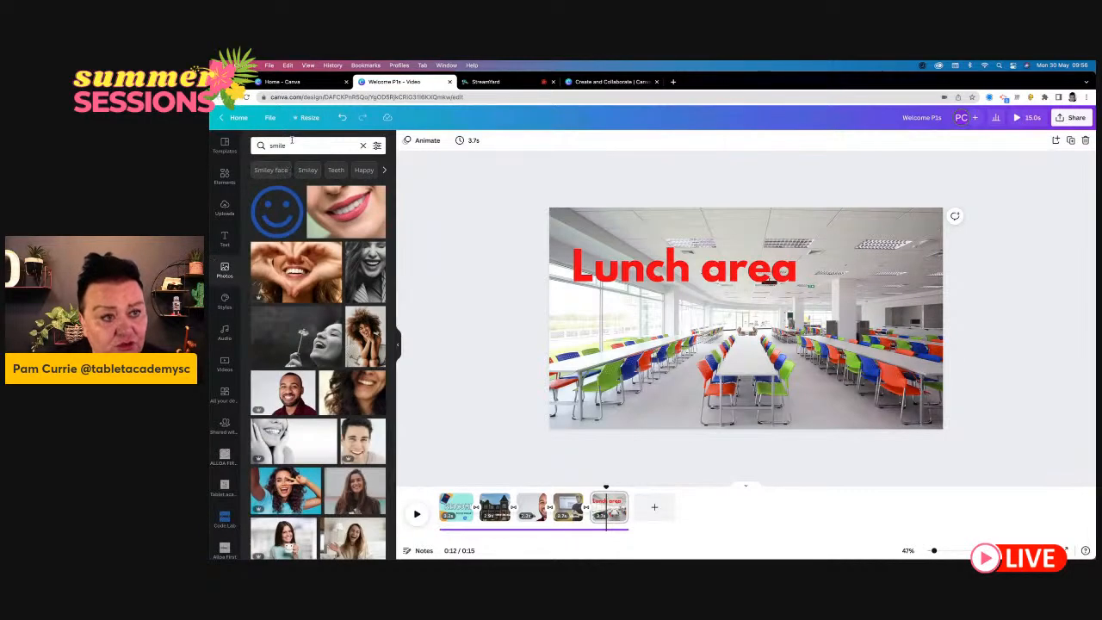
left_click(296, 147)
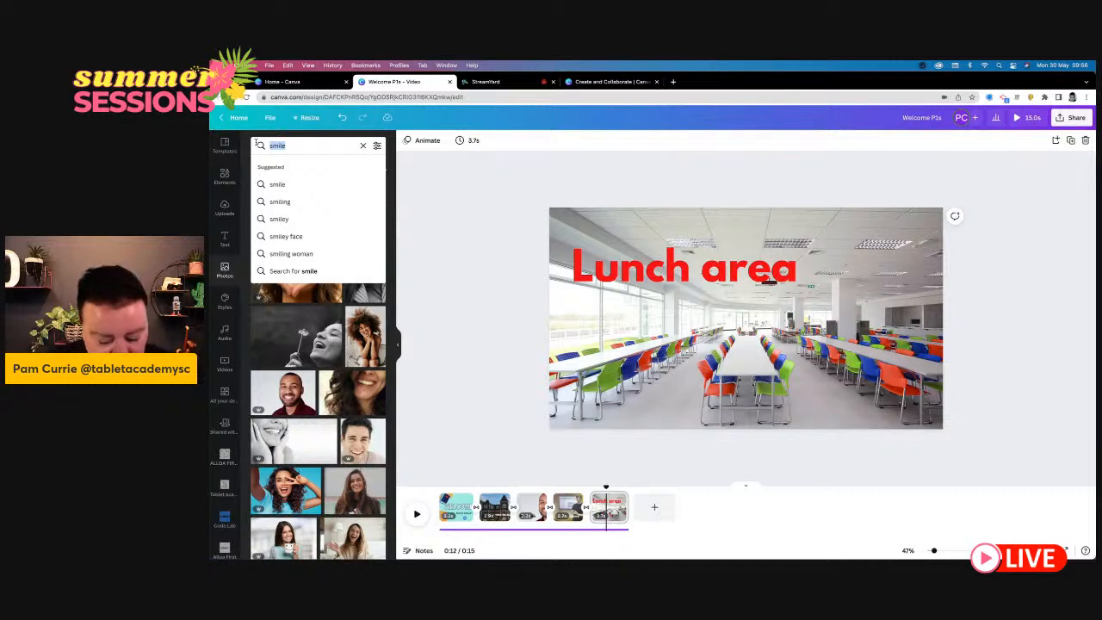
type("classroom")
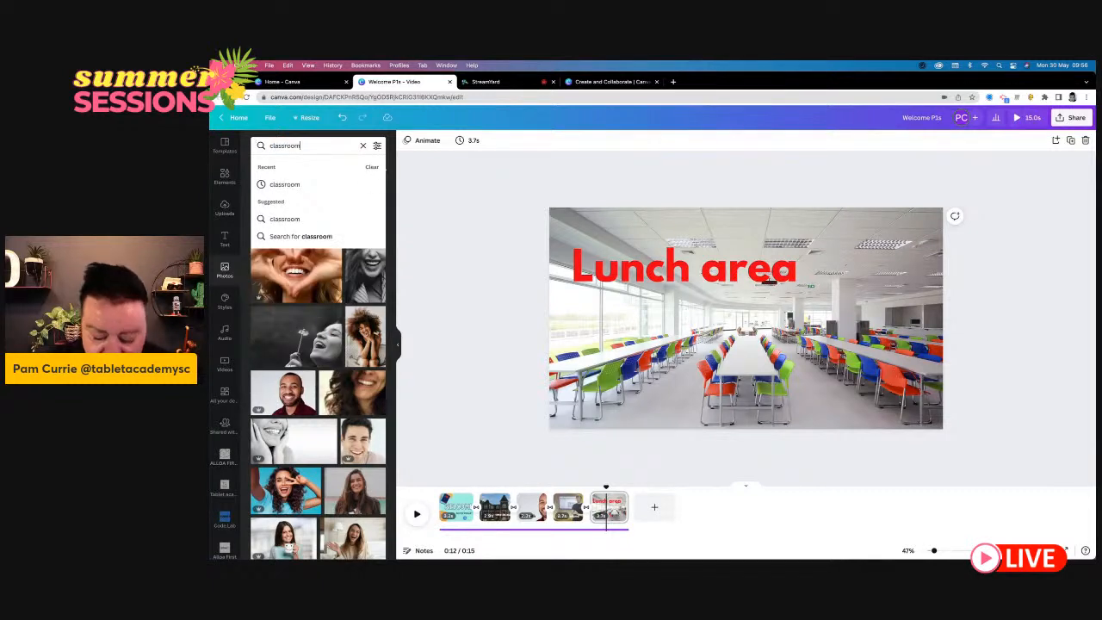
key("Return")
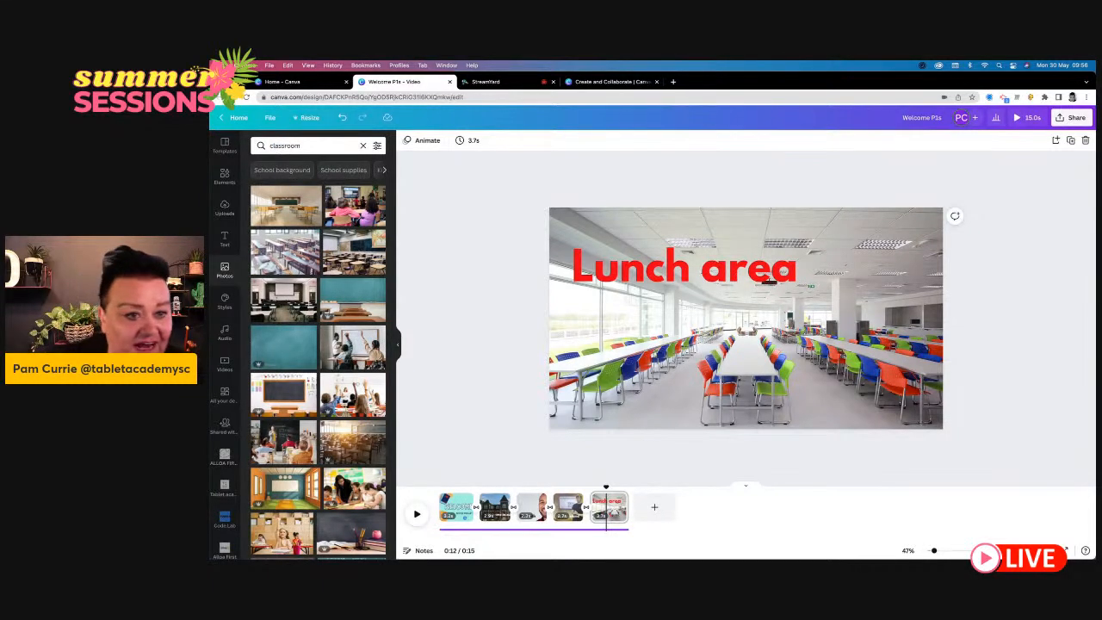
scroll(326, 387, "down", 2)
scroll(326, 388, "down", 3)
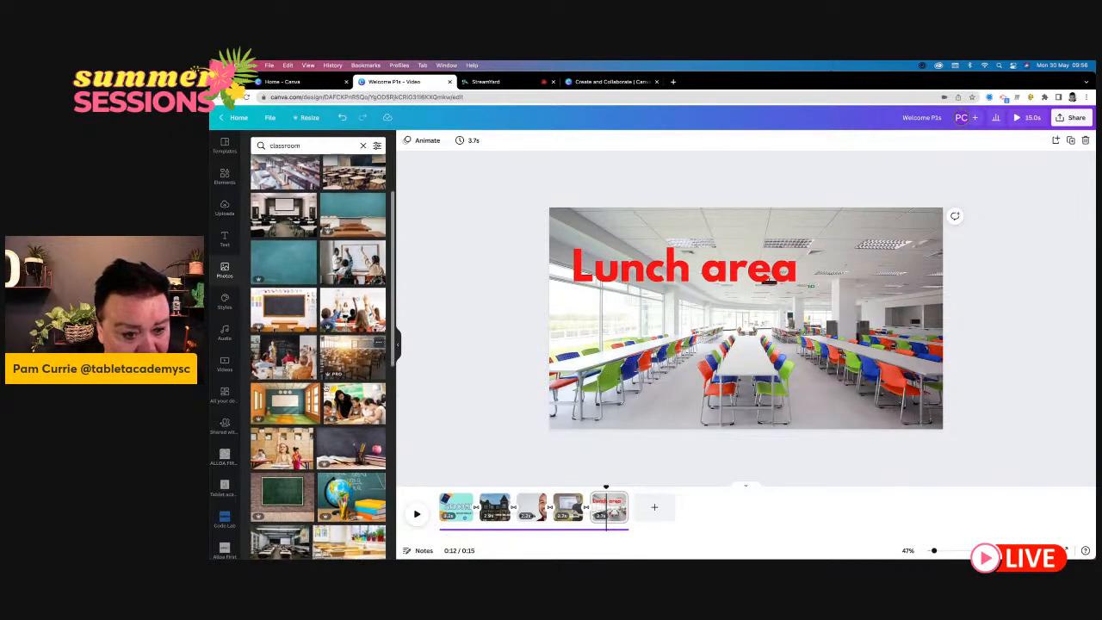
- Add a new page after the "Lunch area" page and fill it with the photo of the girl raising her hand
left_click(654, 507)
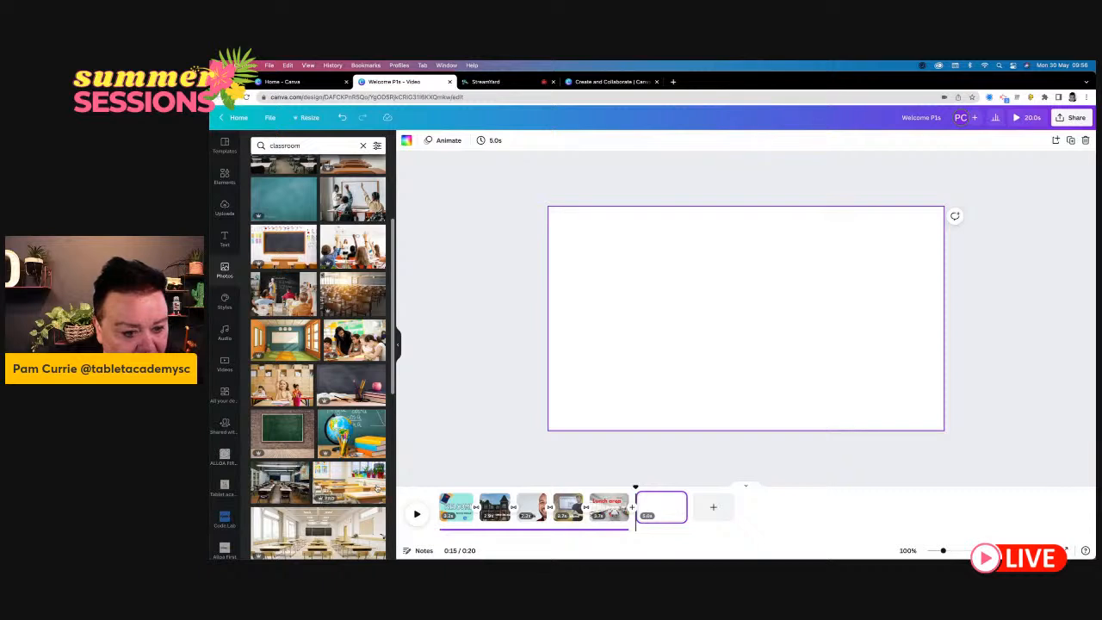
left_click_drag(282, 383, 579, 228)
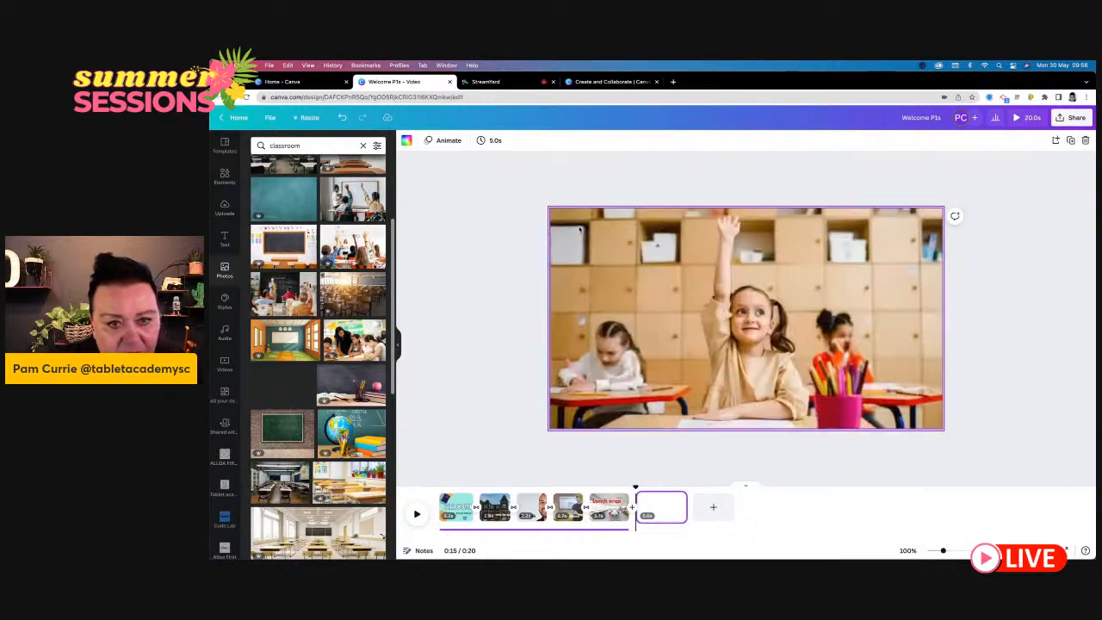
left_click(459, 398)
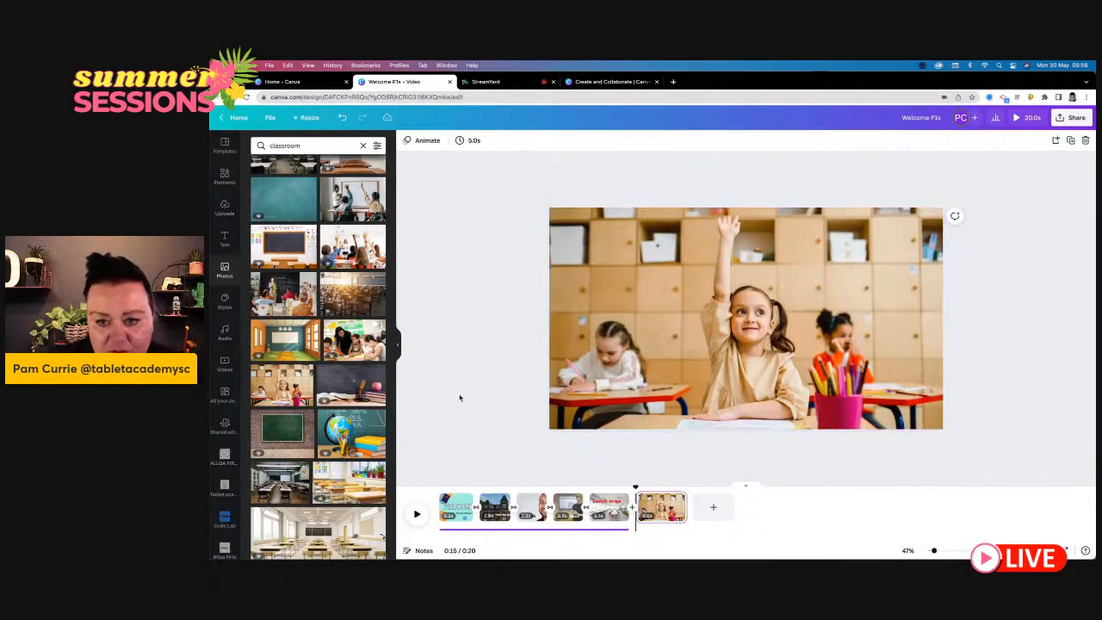
- Shorten the new classroom page to 3.9 seconds and extend the background music to the end of that page
left_click_drag(686, 508, 676, 508)
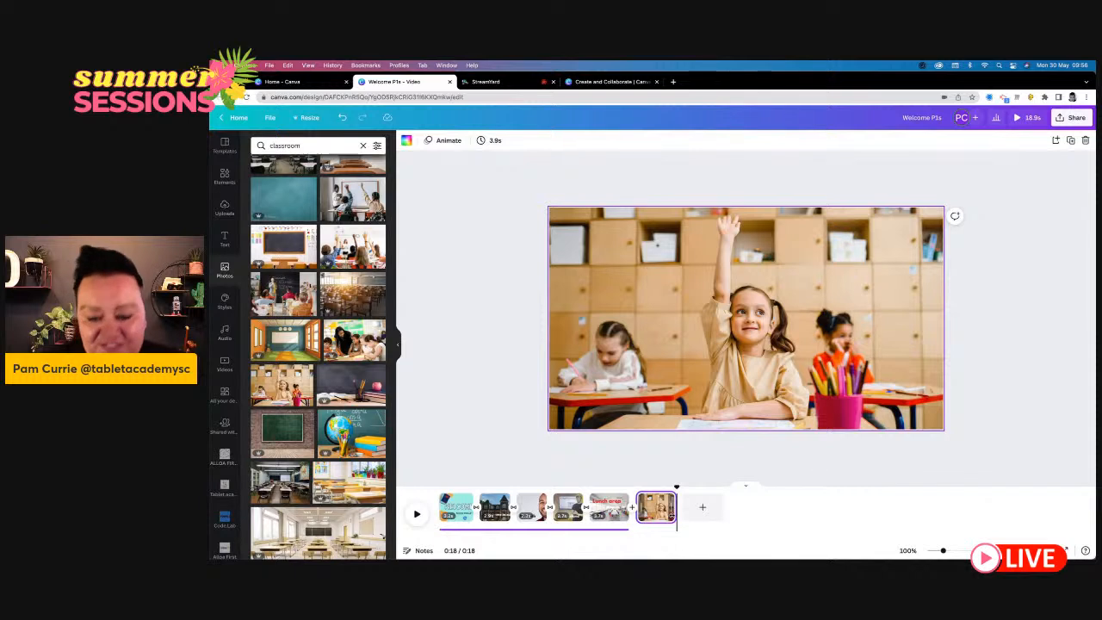
left_click(620, 529)
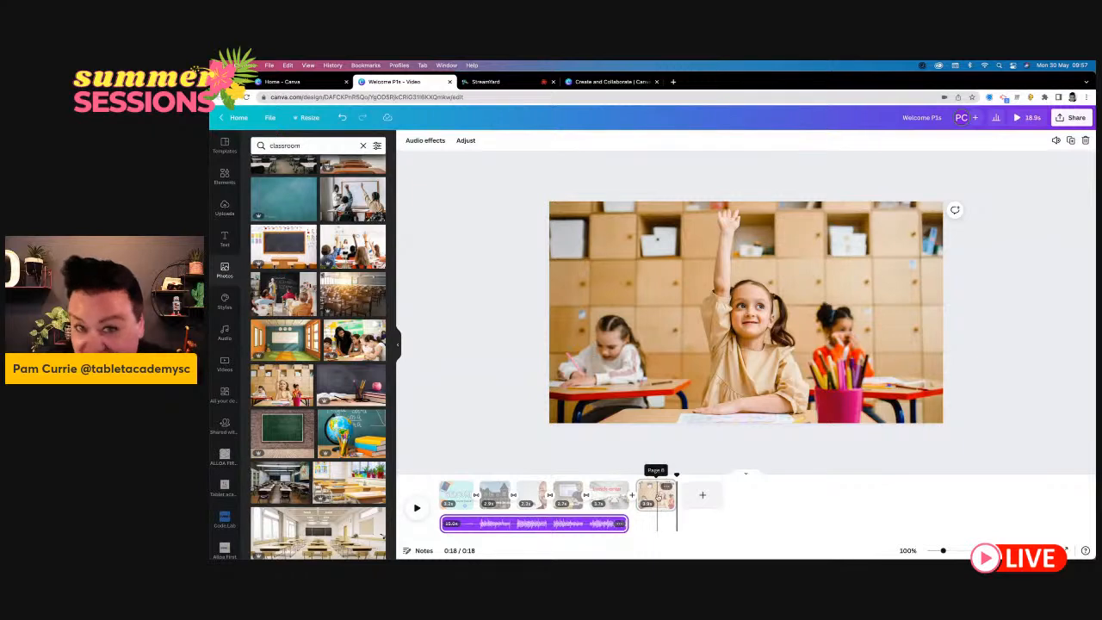
left_click_drag(627, 525, 676, 524)
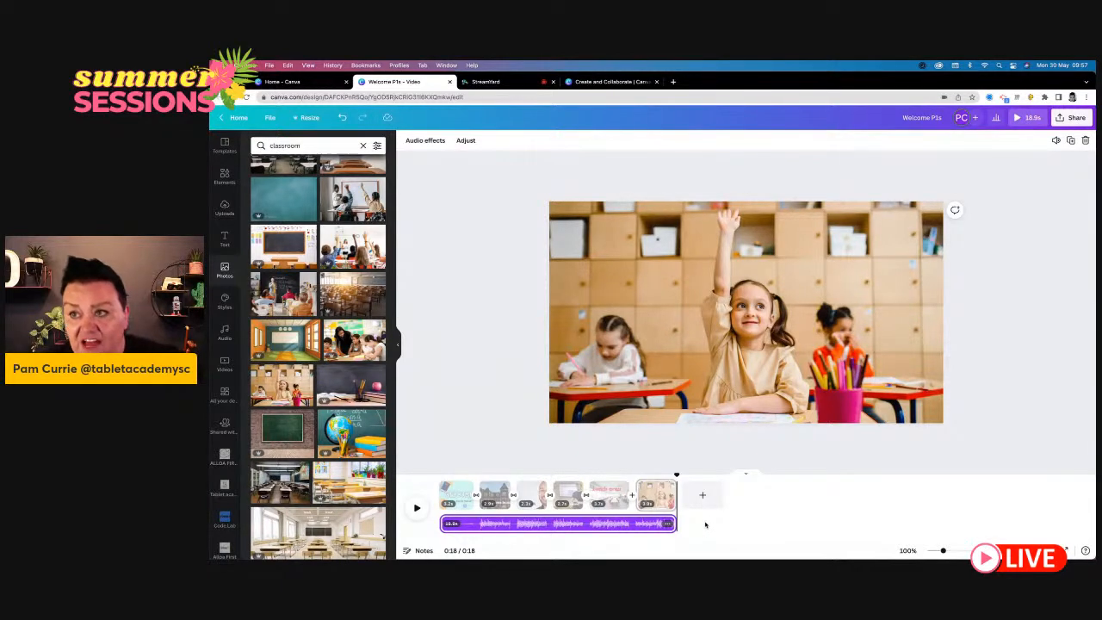
- Return the playhead to the start of the video and look at the available styles and stock videos
left_click(676, 475)
left_click_drag(735, 520, 362, 480)
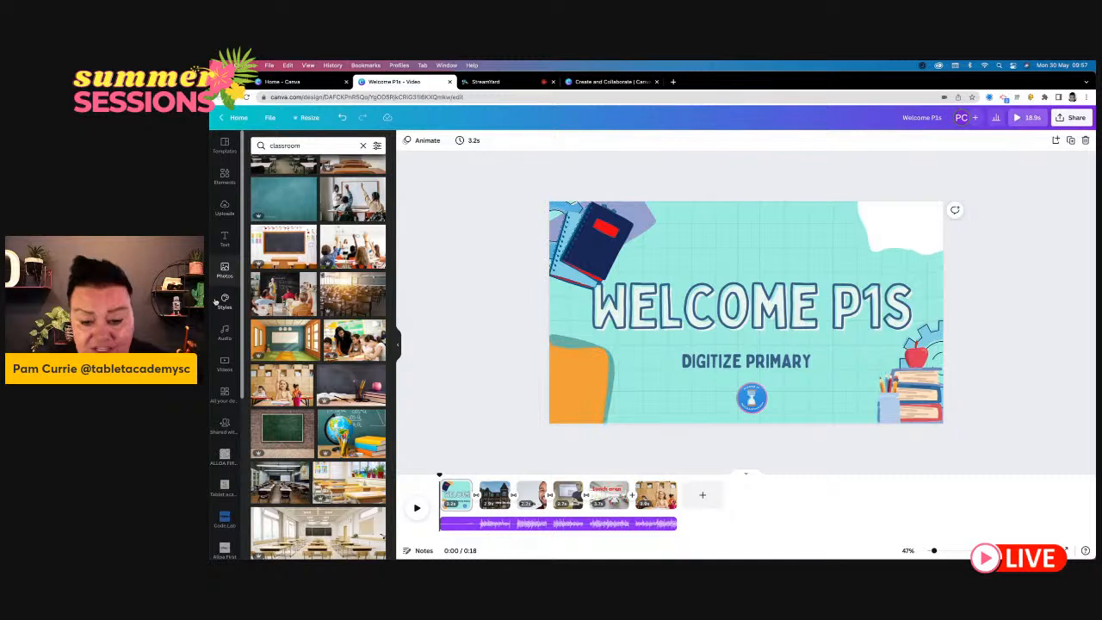
left_click(222, 301)
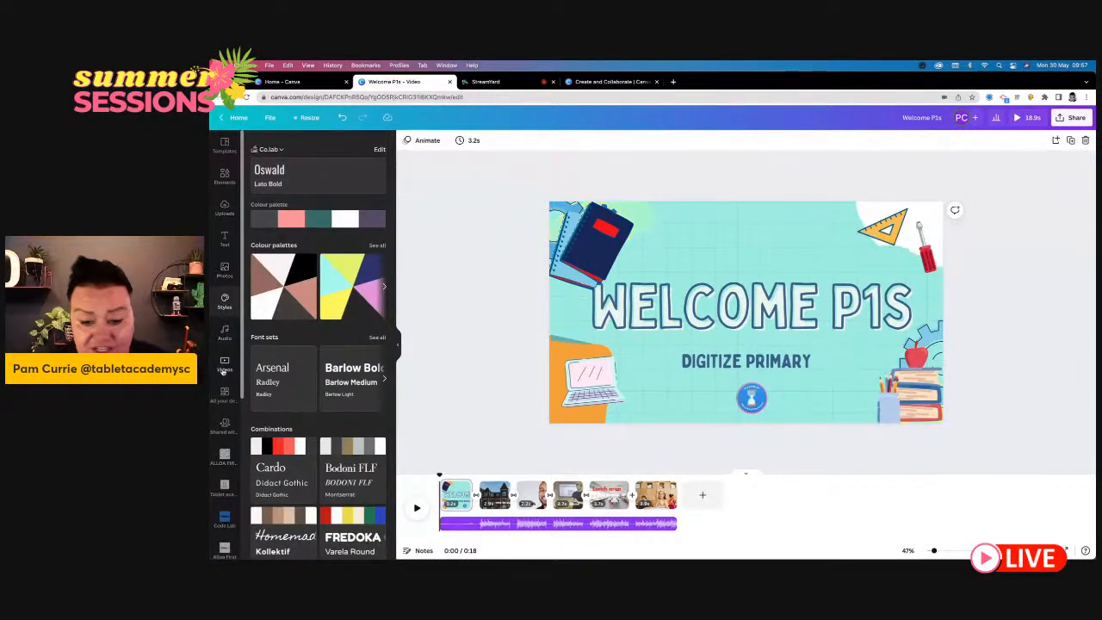
left_click(223, 368)
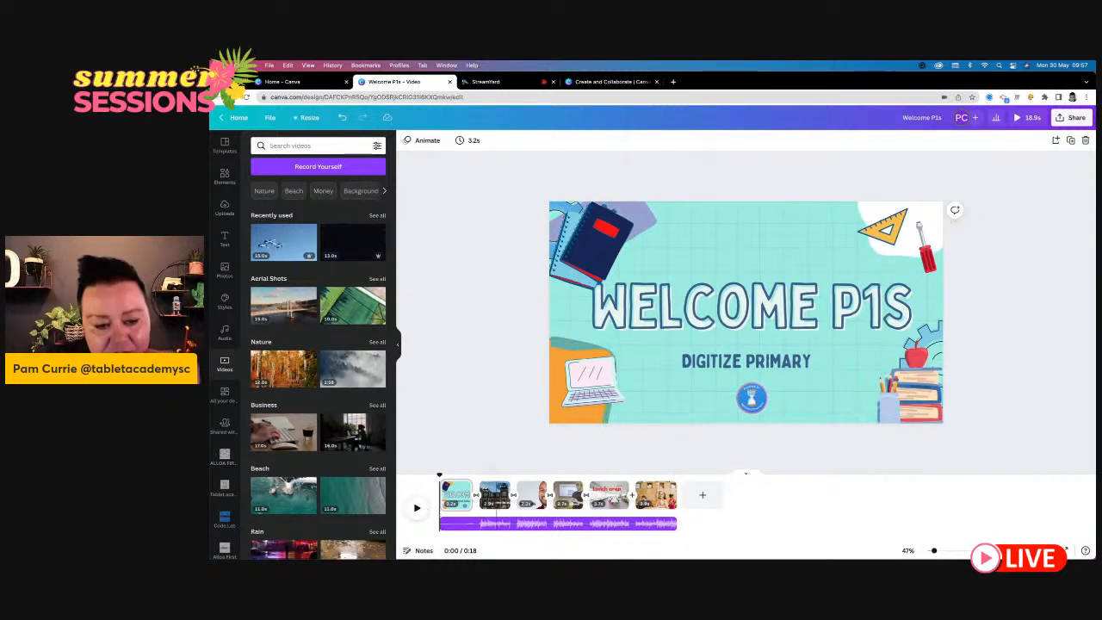
- Apply the Block text animation to the "Welcome to our school" heading on the second page
left_click(495, 495)
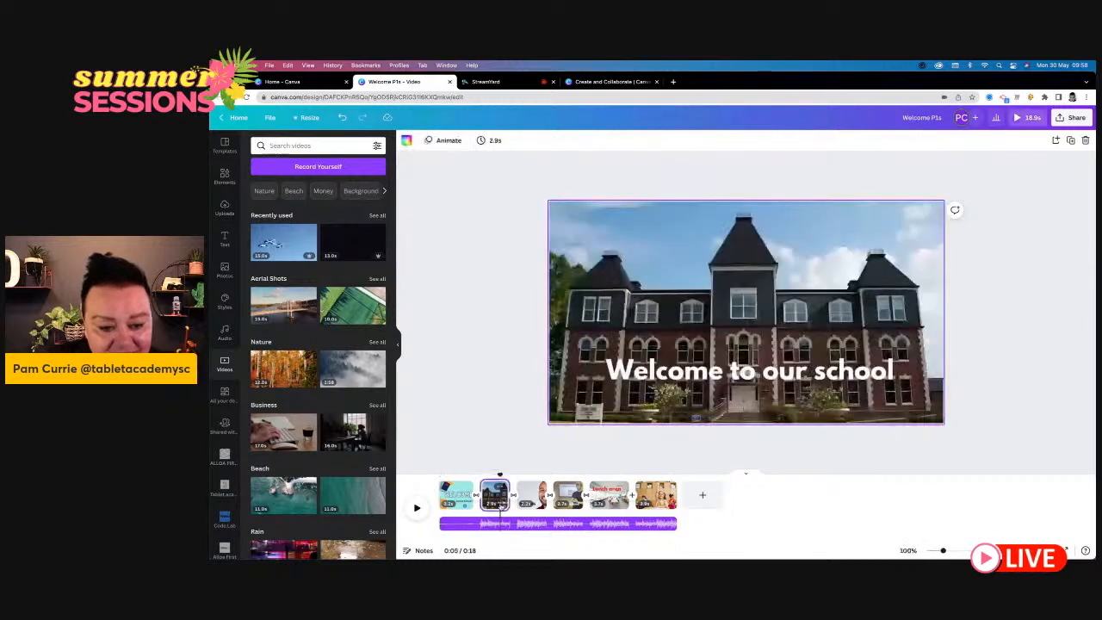
left_click(675, 372)
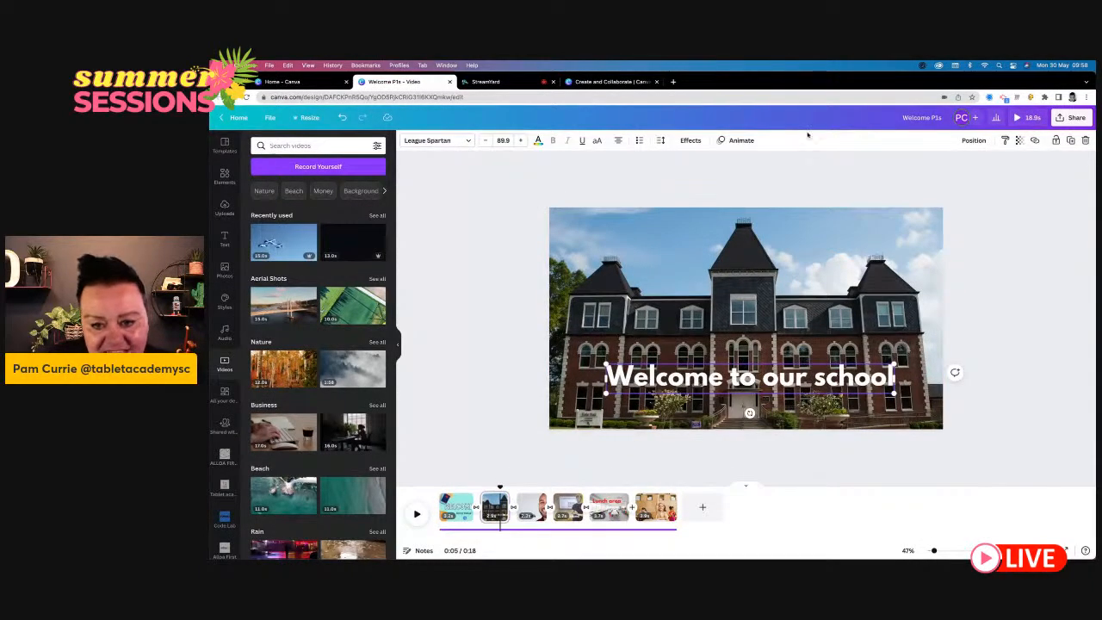
left_click(736, 139)
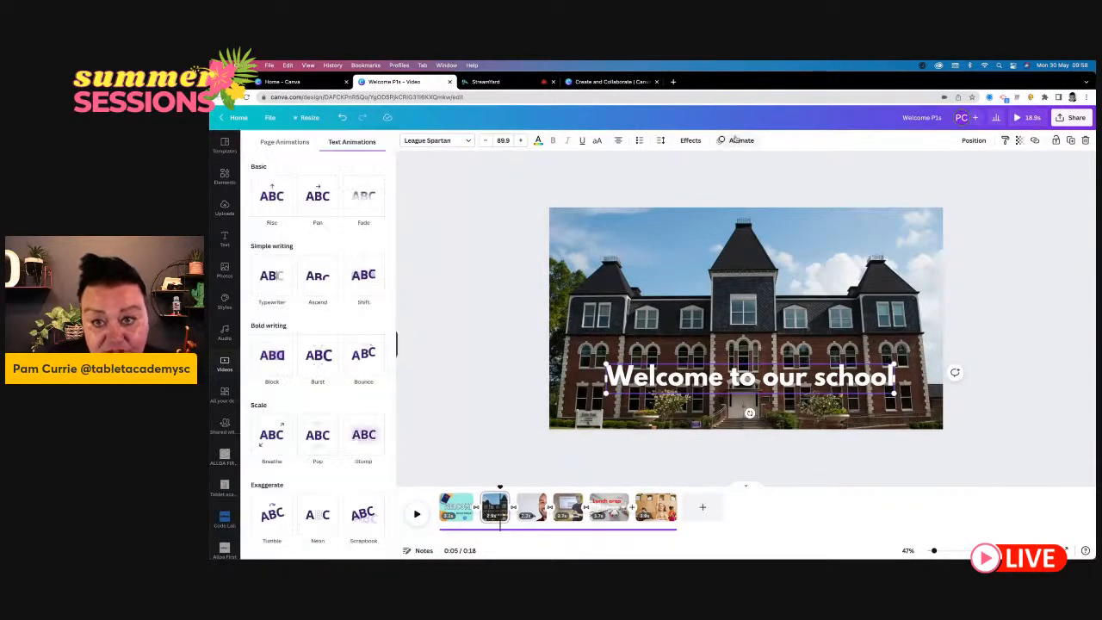
left_click(271, 364)
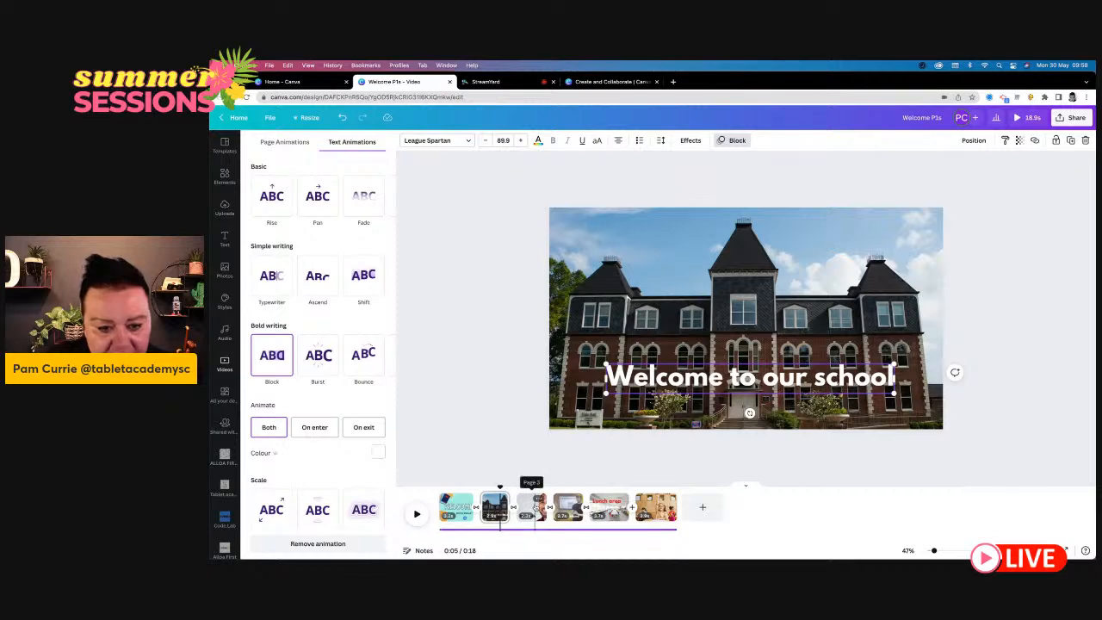
- Apply the Burst text animation to the teacher's name heading on the third page
left_click(531, 506)
left_click(628, 388)
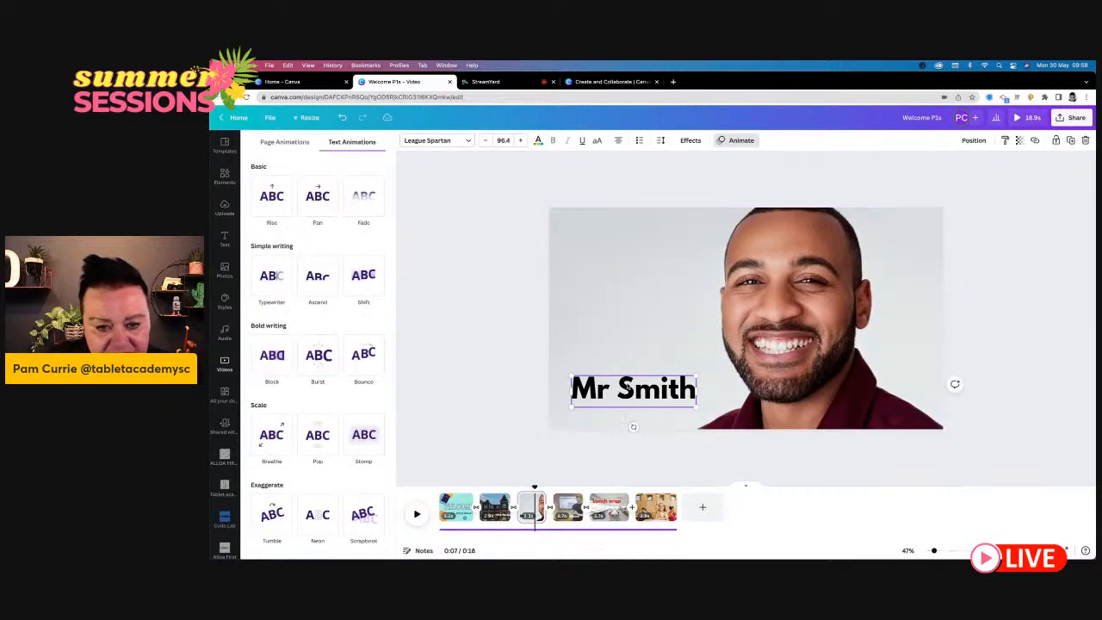
left_click(318, 354)
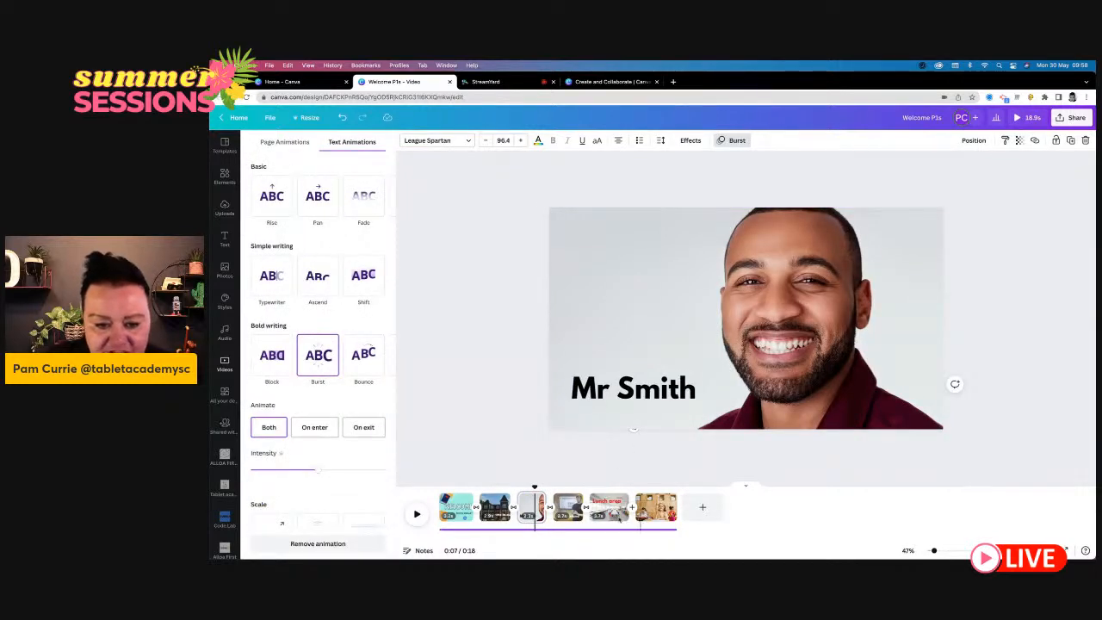
- Apply the Ascend text animation to the name heading on the staff clip page and check the "Lunch area" heading's animation
right_click(570, 506)
left_click(585, 379)
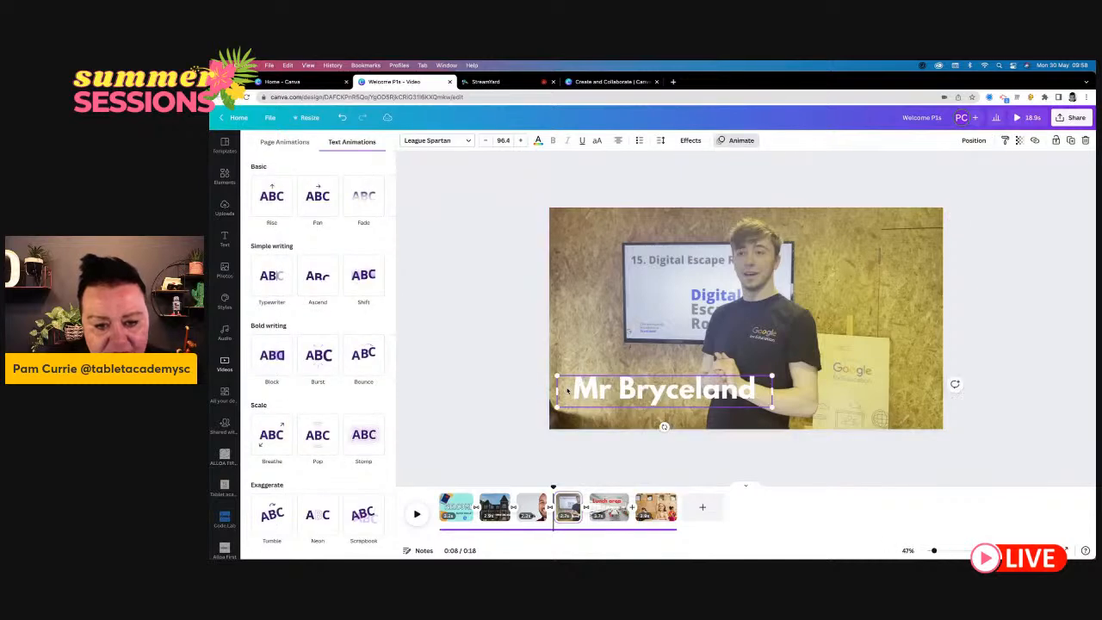
left_click(317, 279)
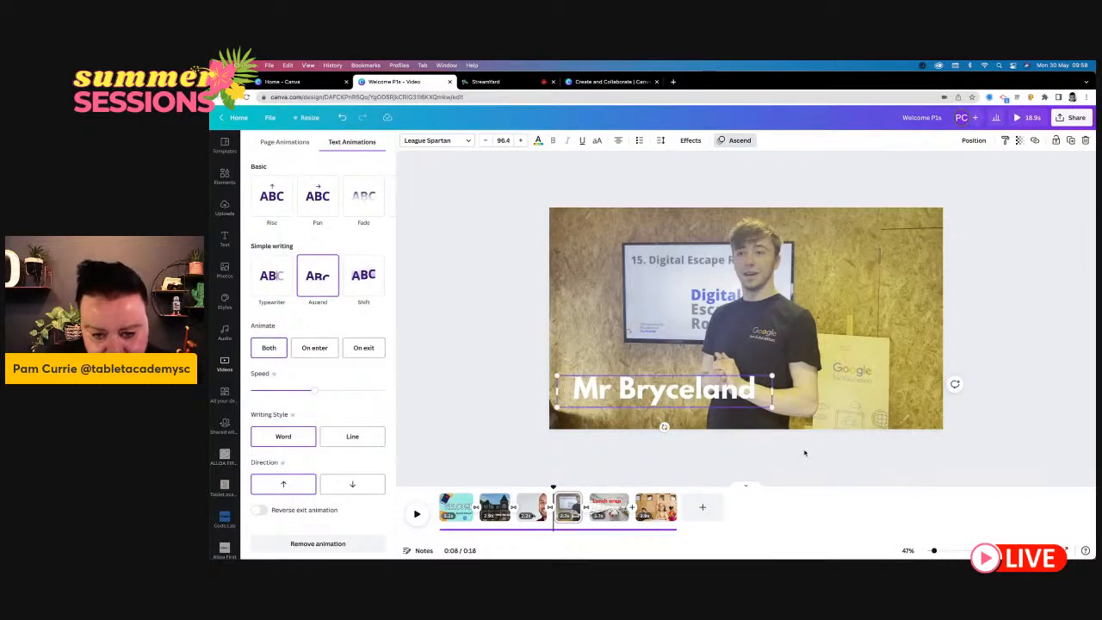
left_click(608, 506)
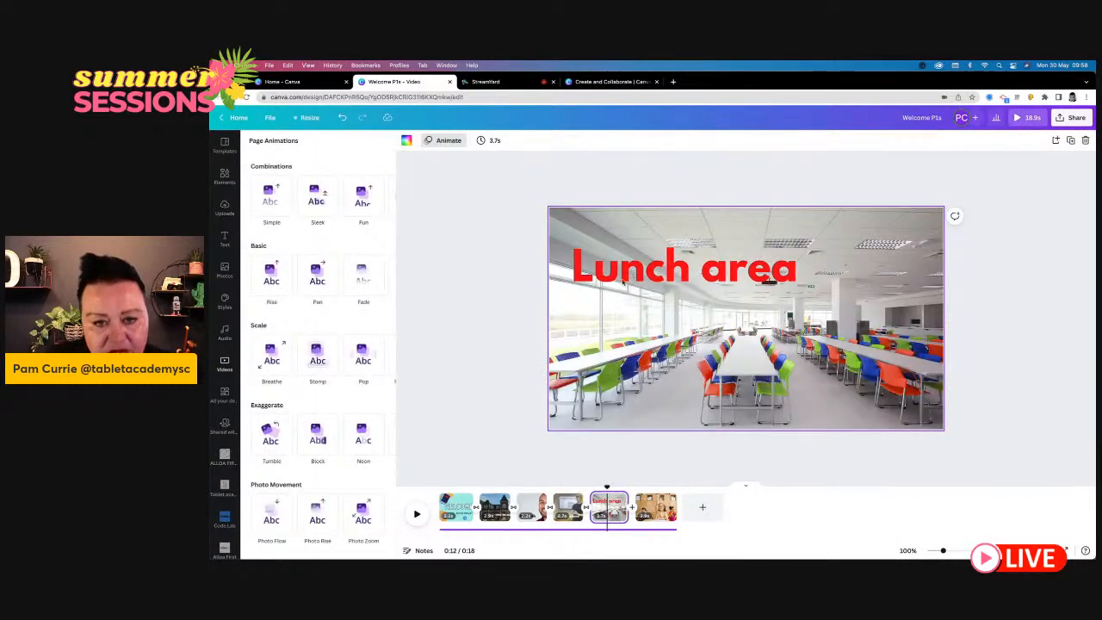
left_click(623, 279)
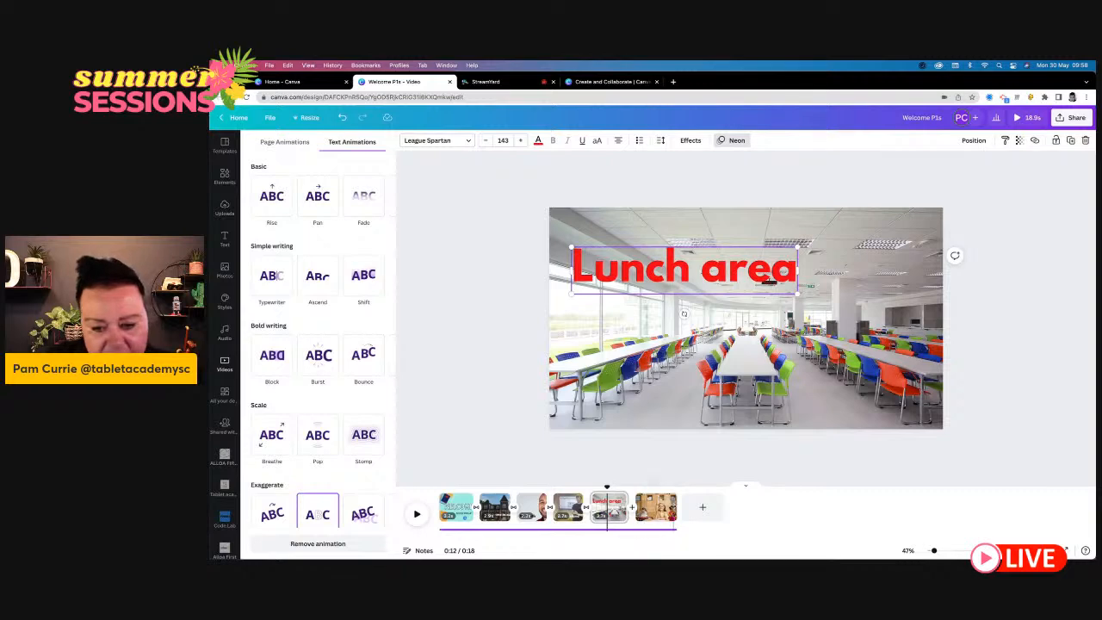
- Add the heading "Infant classroom" to the last page, enlarge it to size 130 and place it over the lower part of the photo
left_click(656, 508)
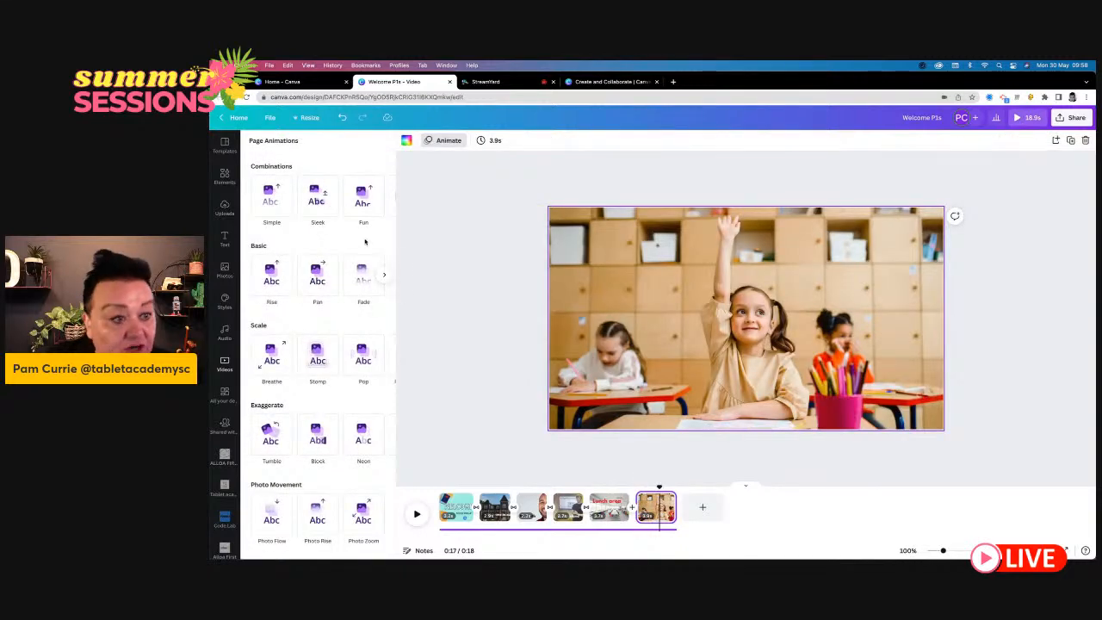
left_click(225, 238)
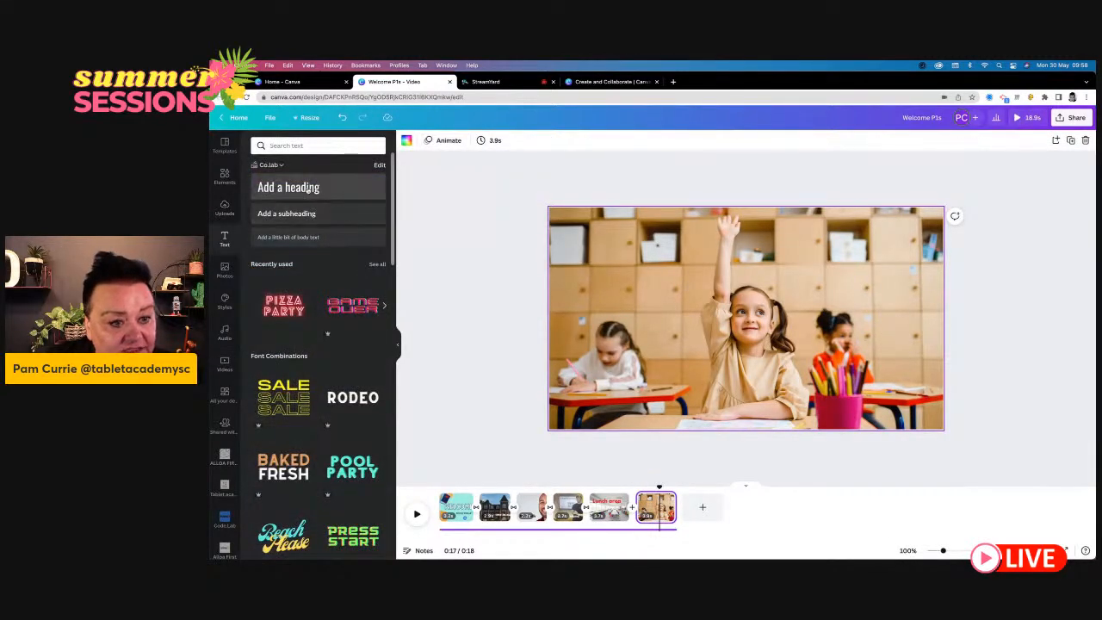
left_click(308, 189)
type("Class")
type(" classroom")
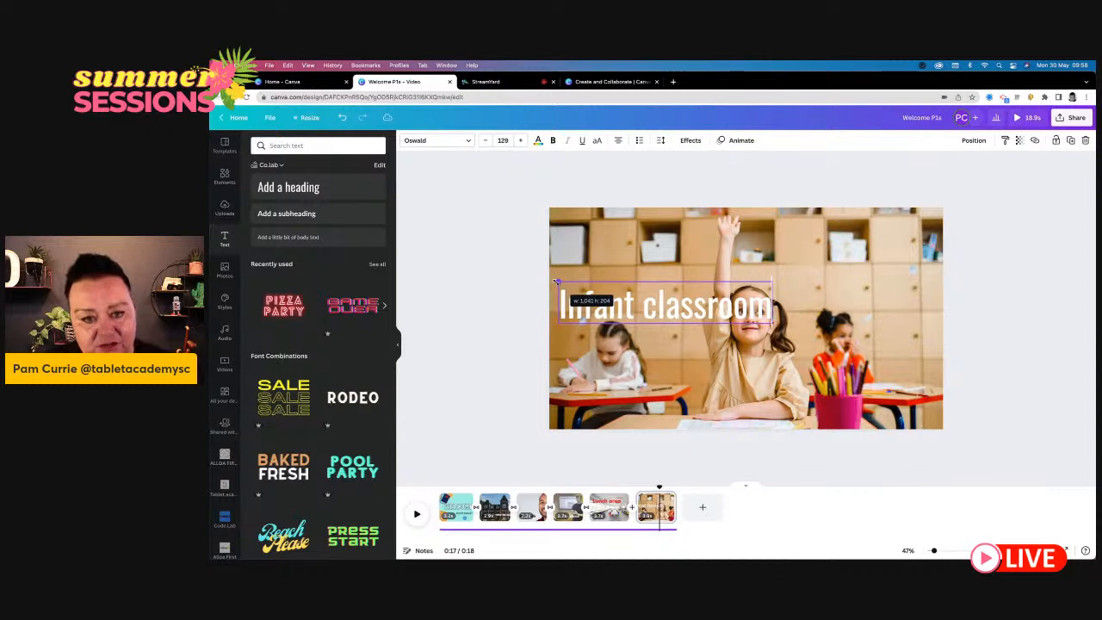
left_click(504, 325)
left_click_drag(640, 318, 660, 381)
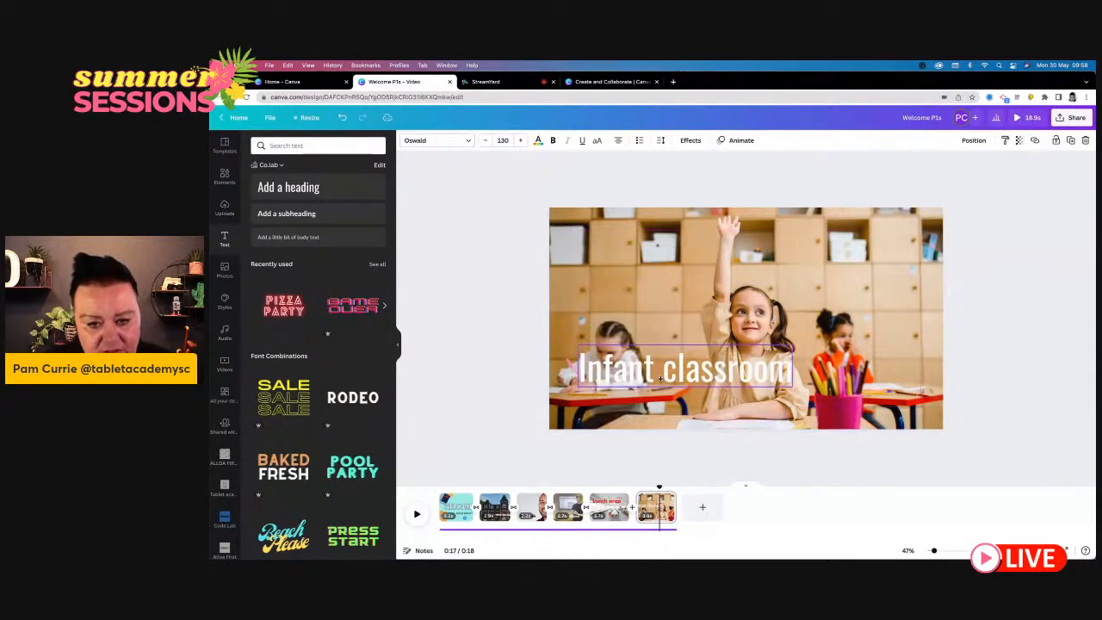
- Set the "Infant classroom" heading's font to League Spartan and widen its text box so the words fit on one line
left_click(435, 139)
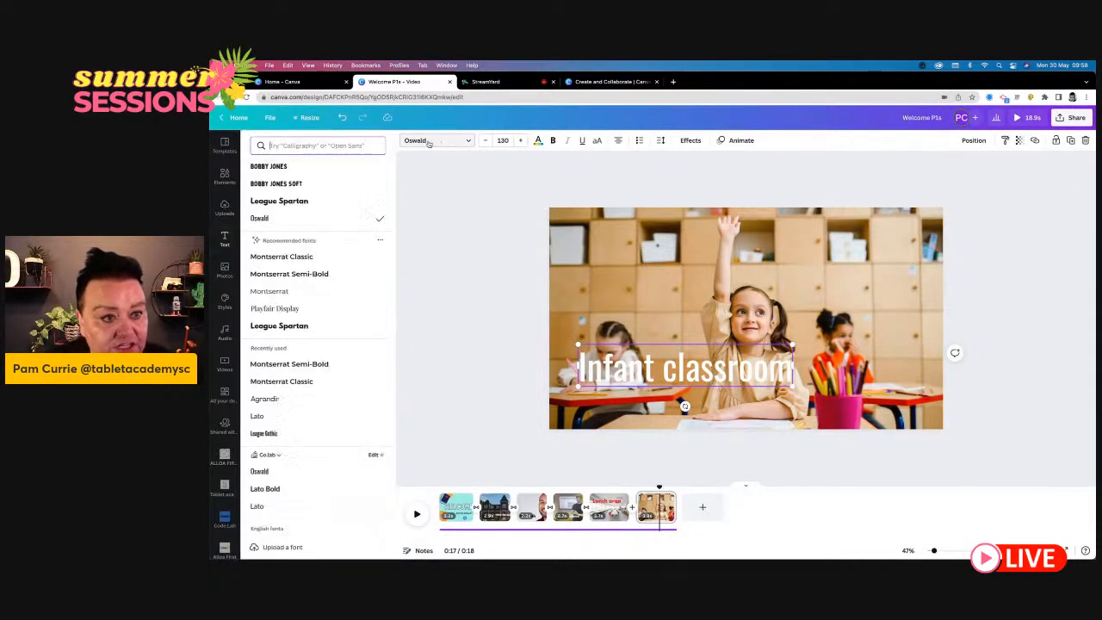
left_click(285, 205)
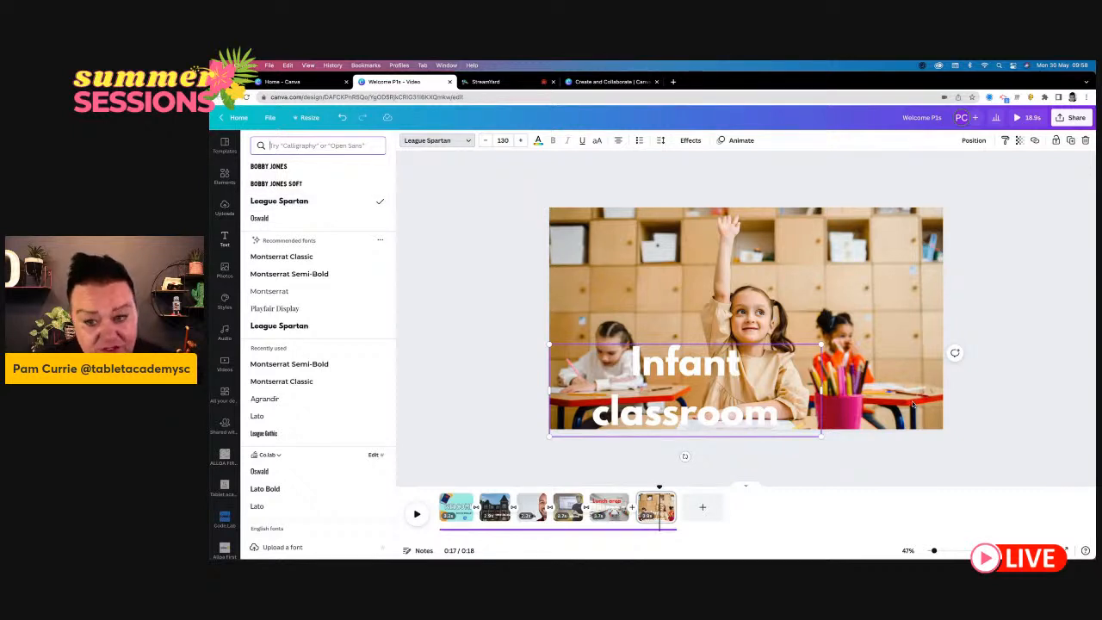
left_click_drag(820, 389, 921, 390)
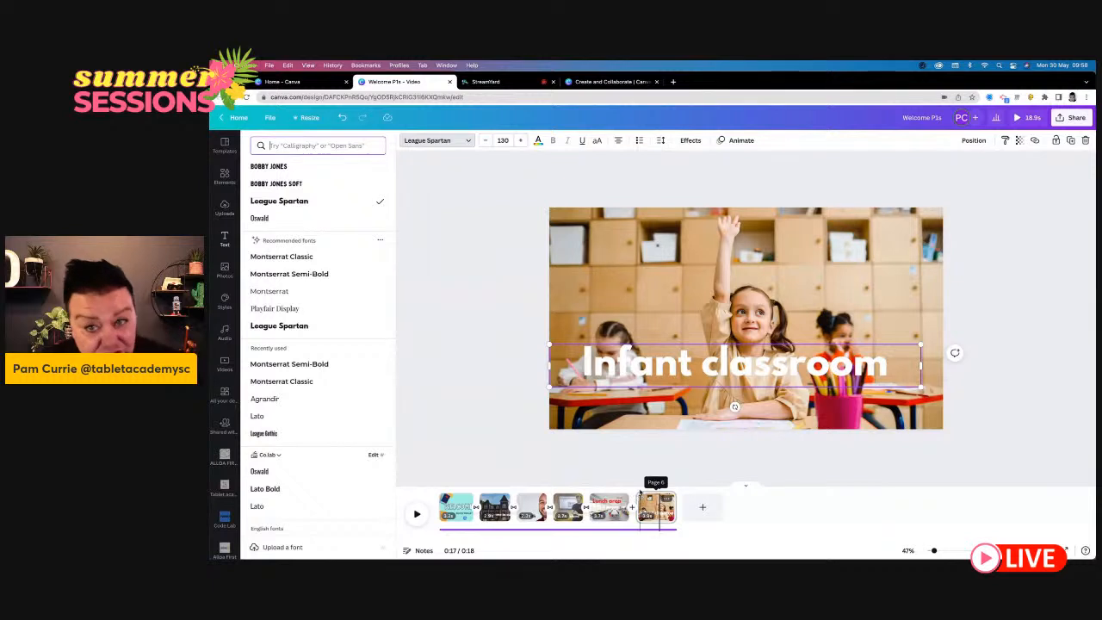
- Colour the "Infant classroom" heading red and move it to the upper part of the photo
left_click(538, 141)
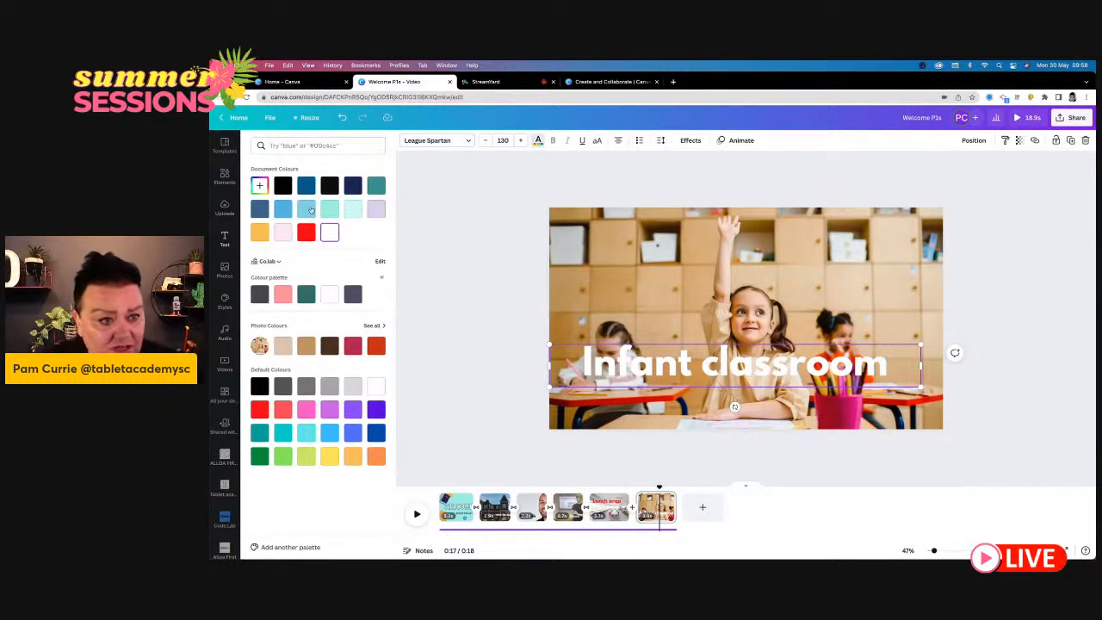
left_click(307, 233)
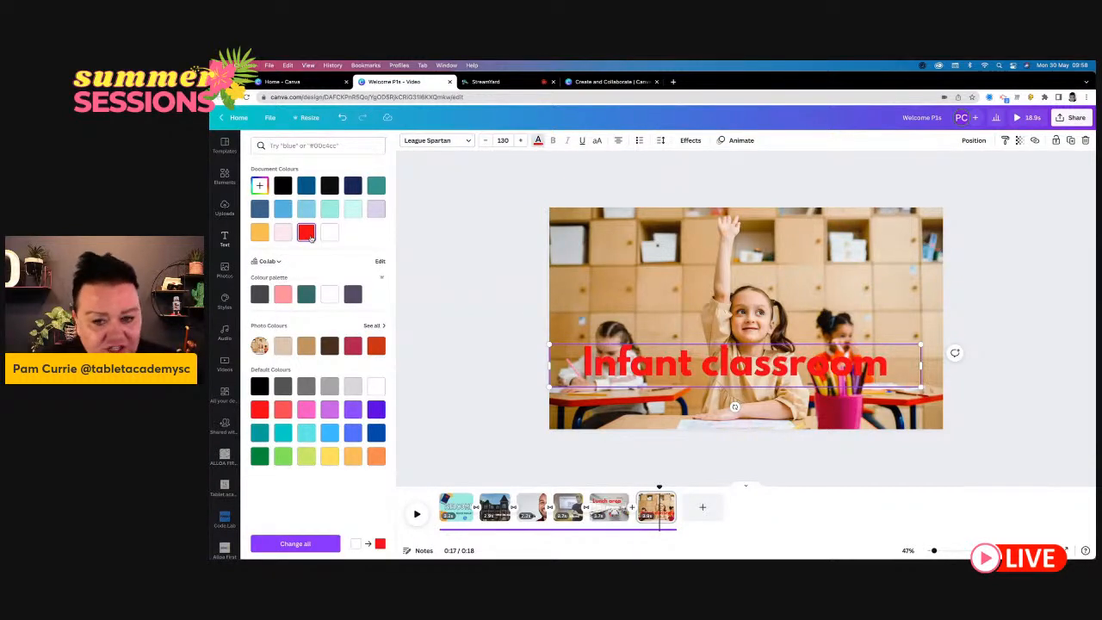
left_click_drag(652, 368, 669, 263)
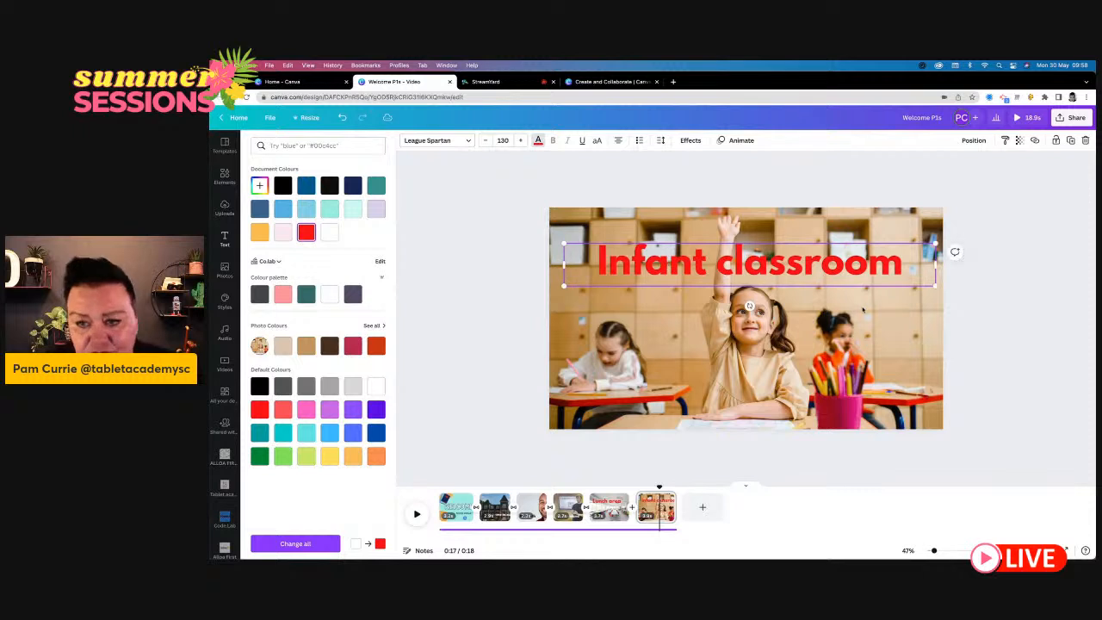
- Shrink the "Infant classroom" heading to size 92.8 towards the photo's right edge and recolour it black after trying white
left_click_drag(936, 285, 829, 274)
left_click_drag(712, 257, 840, 260)
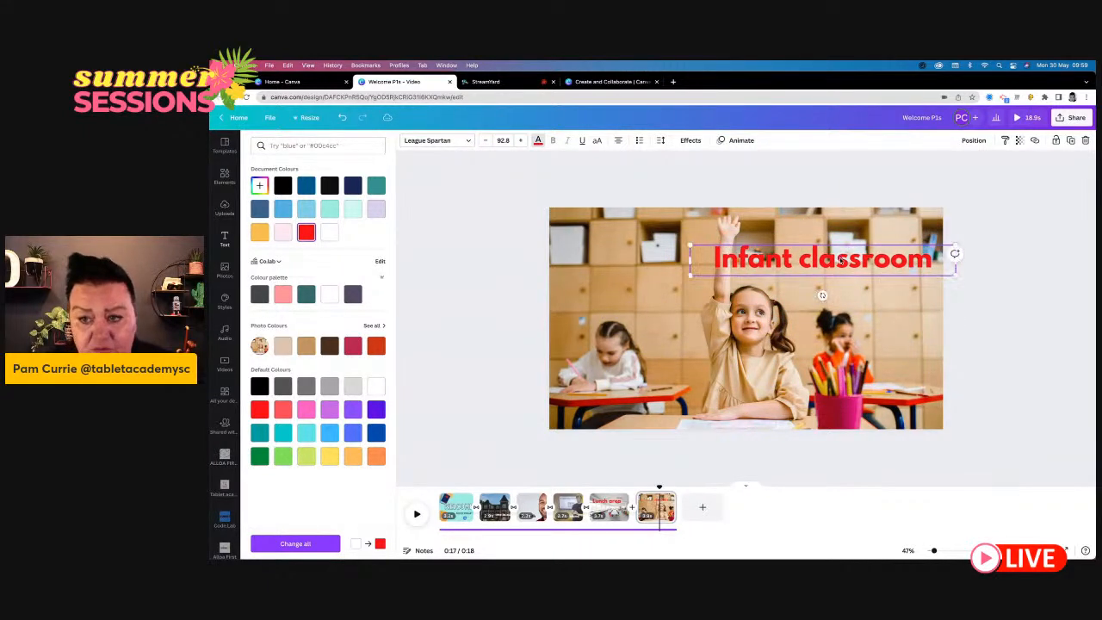
left_click(538, 141)
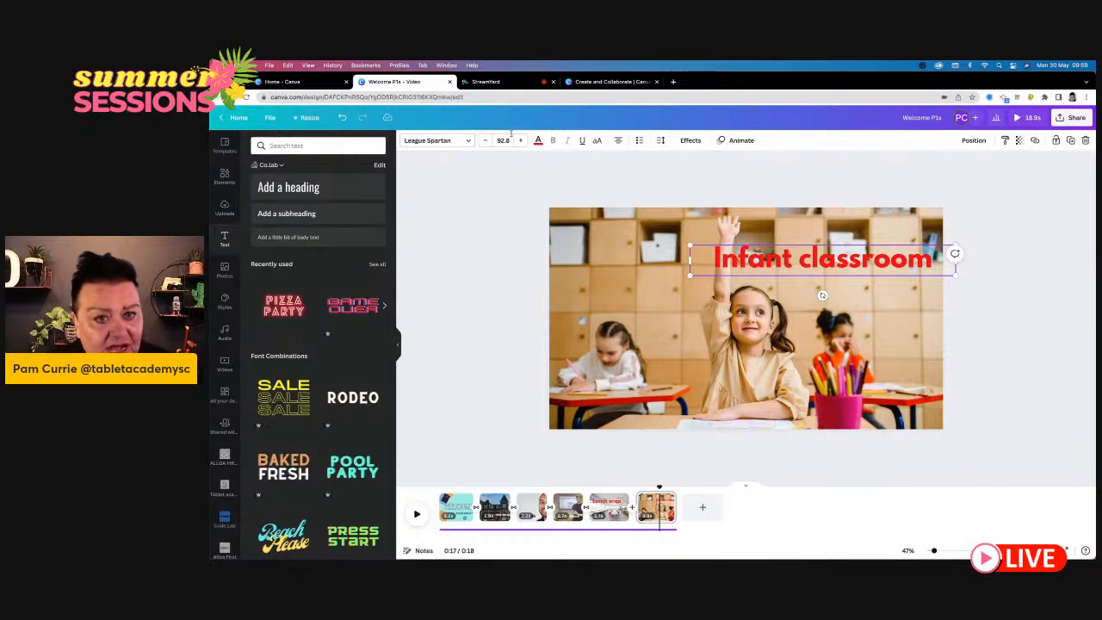
left_click(538, 140)
left_click(330, 232)
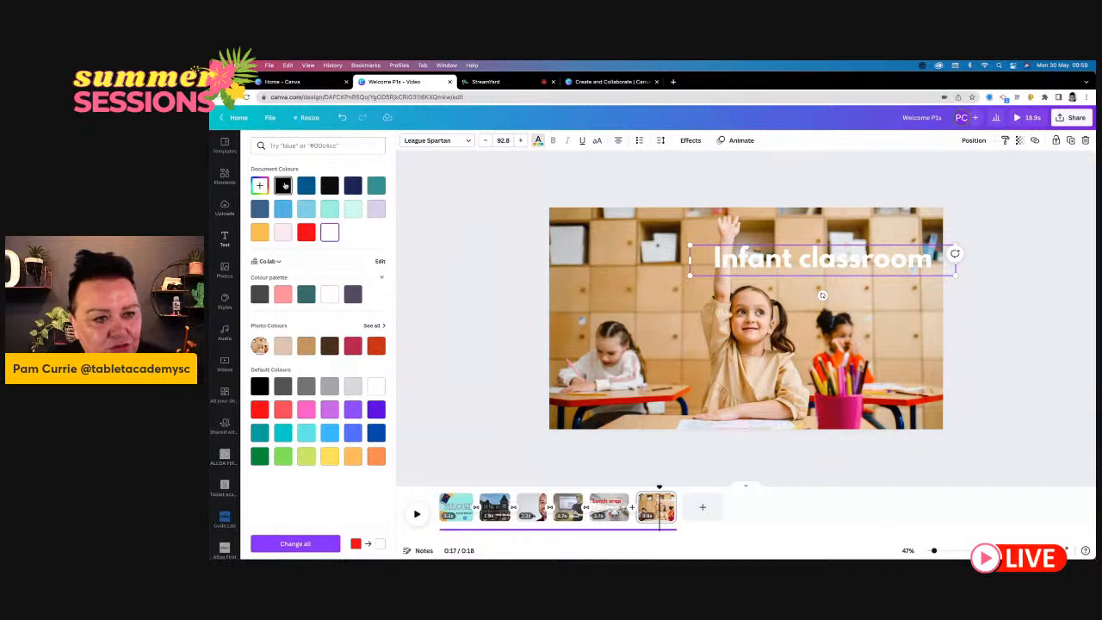
left_click(283, 186)
- Enlarge the "Infant classroom" heading to size 125 and place it across the upper part of the photo
left_click_drag(690, 246, 598, 234)
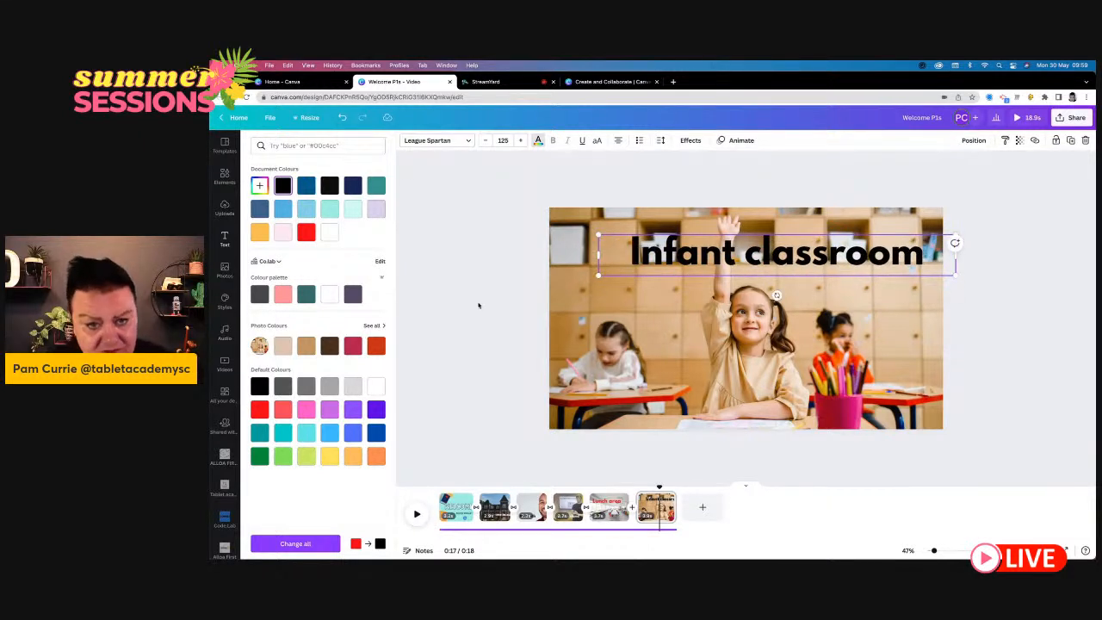
left_click(478, 306)
left_click_drag(738, 253, 719, 262)
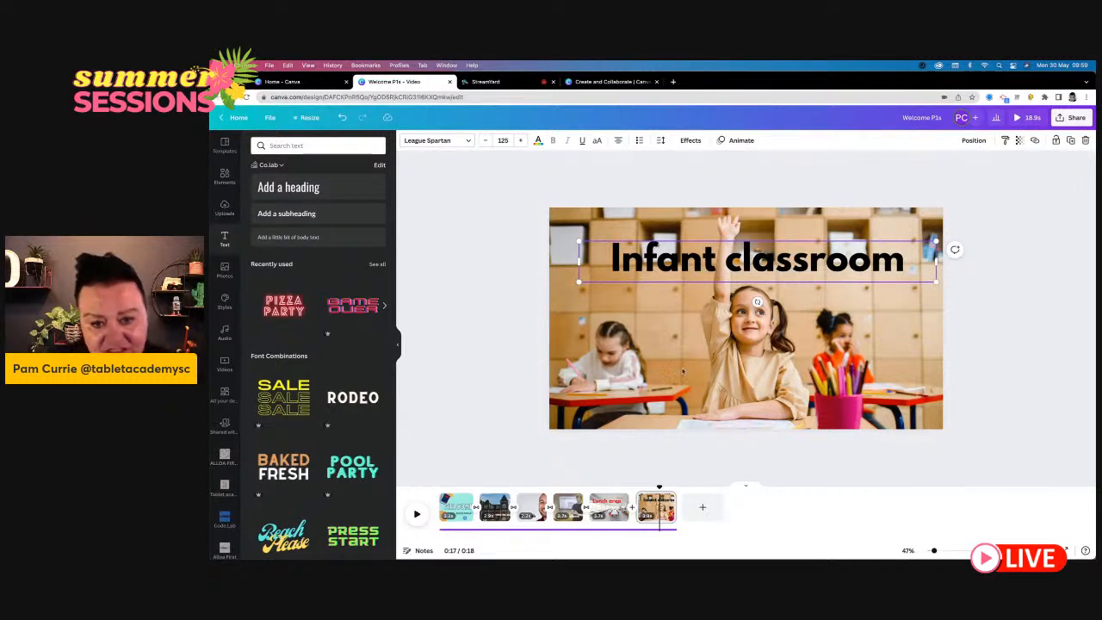
- Try the Epic filter at intensity 77 on the classroom photo, and switch the photo to the Cali filter
left_click(683, 372)
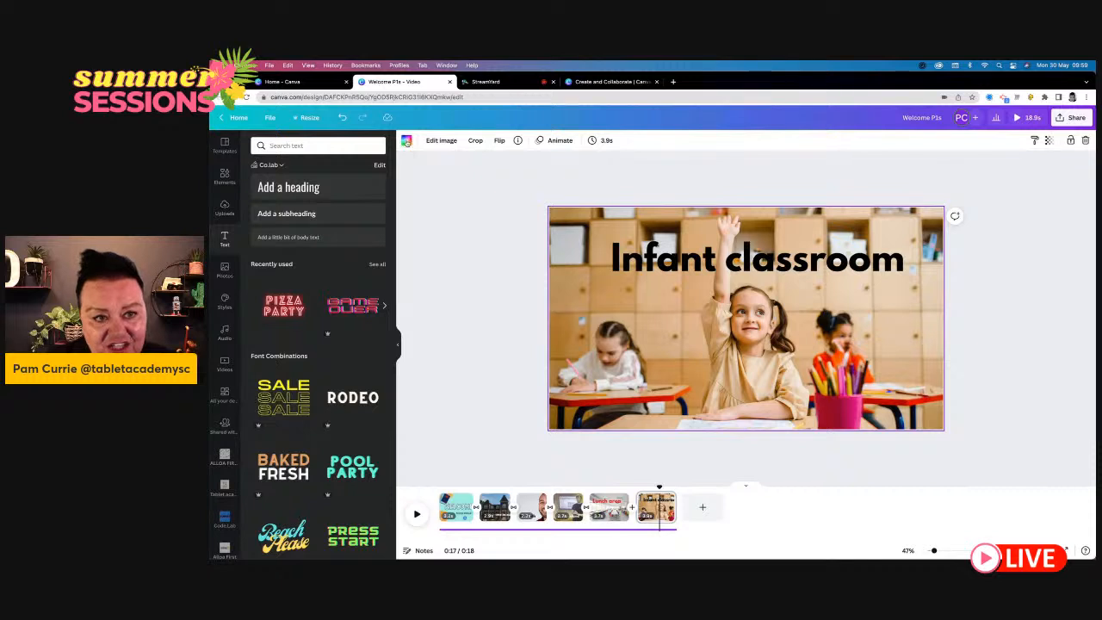
left_click(439, 140)
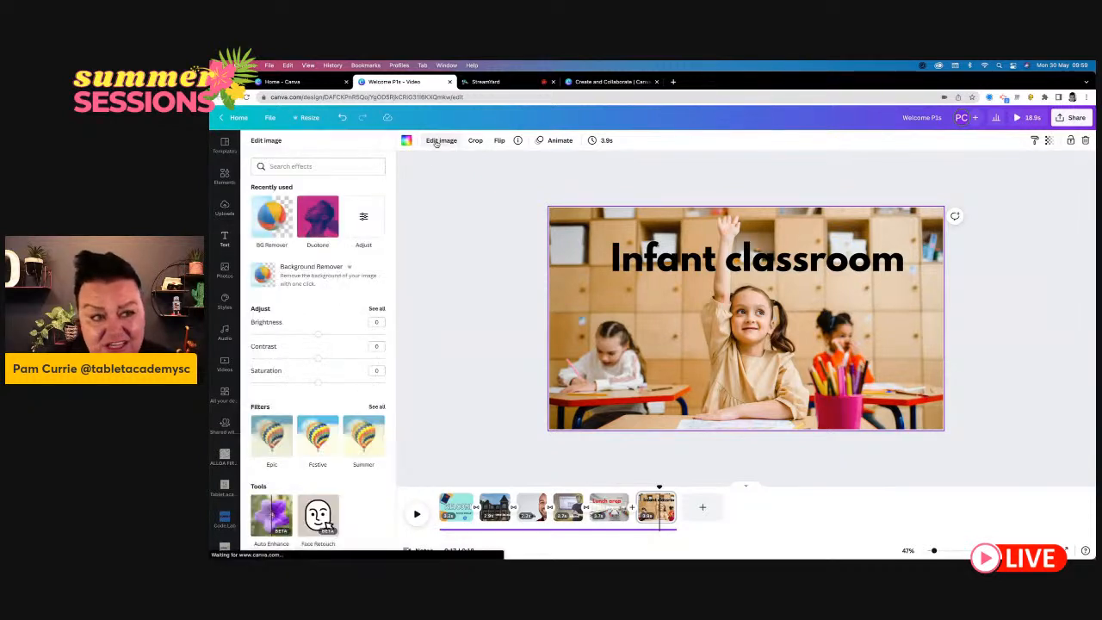
scroll(301, 391, "down", 2)
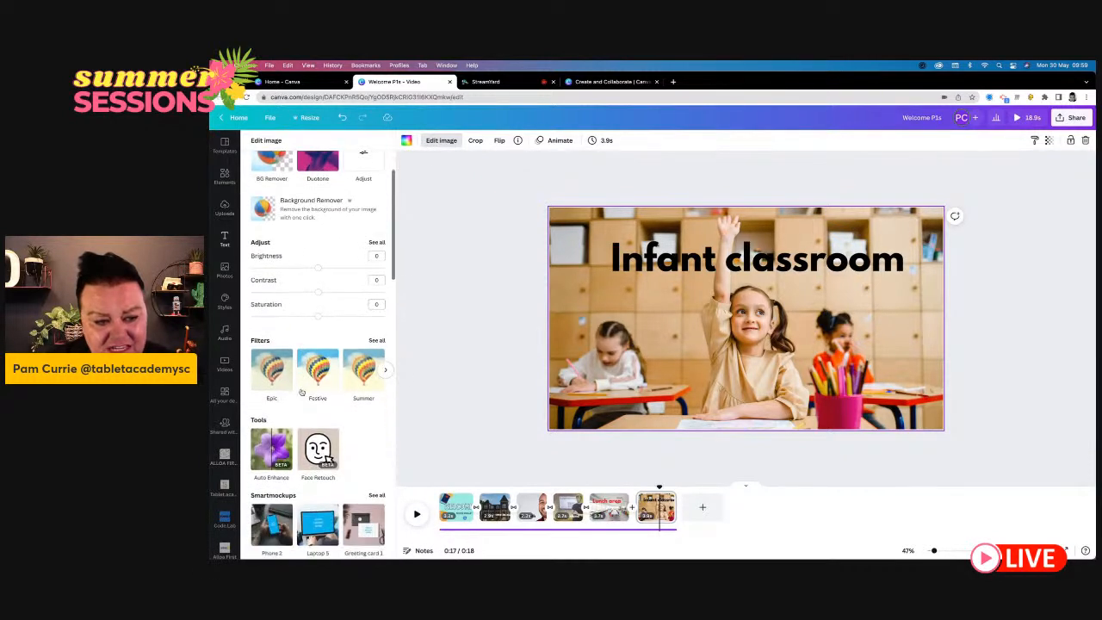
left_click(318, 368)
left_click(279, 373)
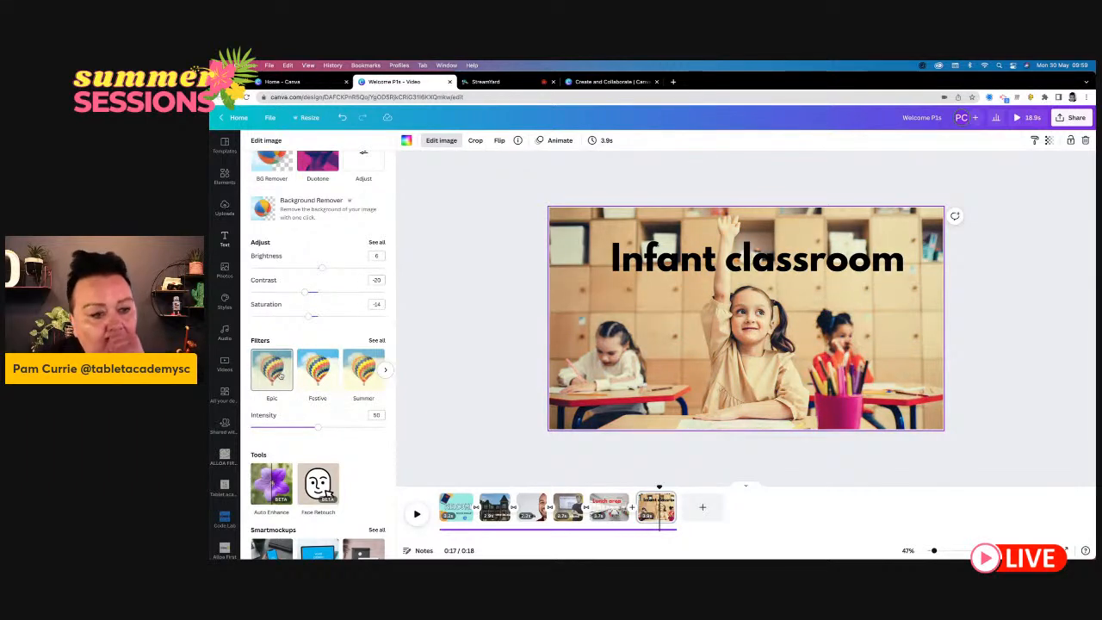
left_click_drag(316, 428, 354, 429)
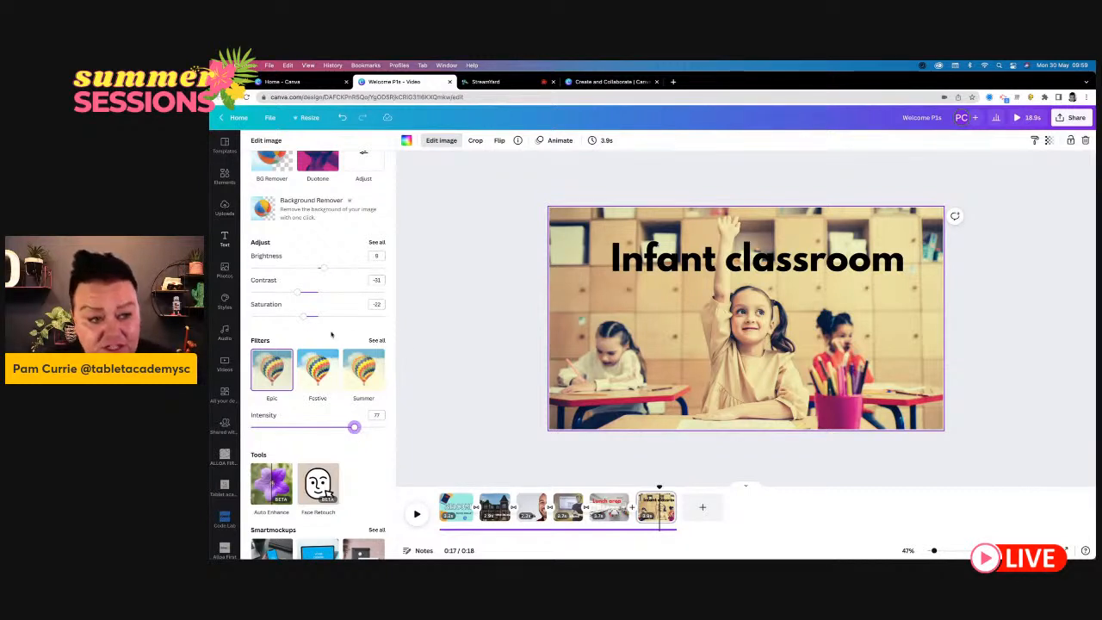
left_click(375, 341)
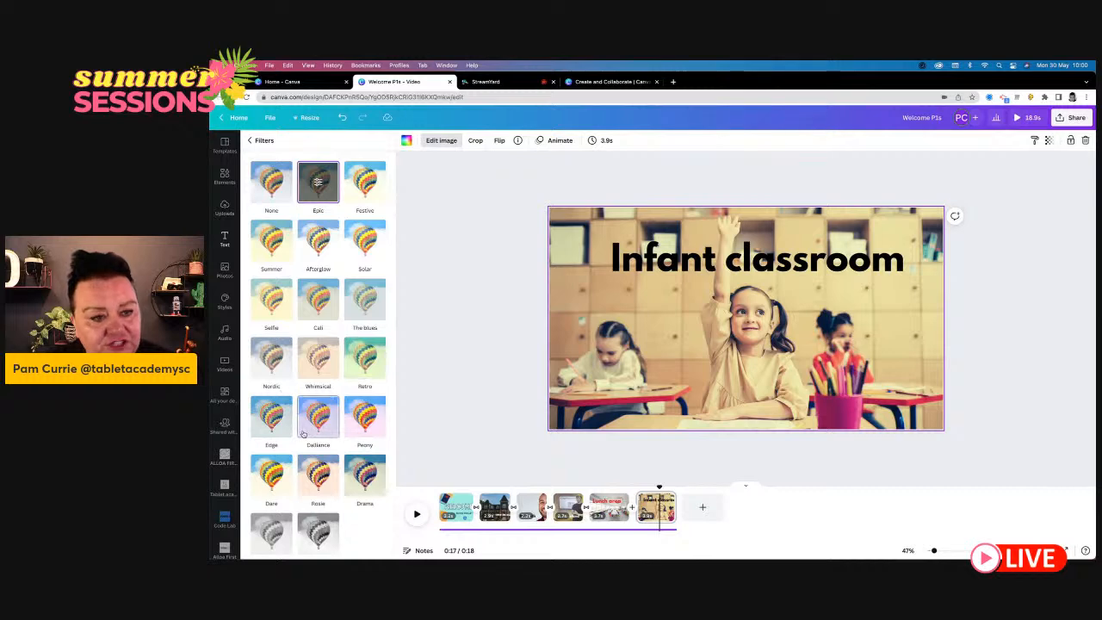
left_click(318, 296)
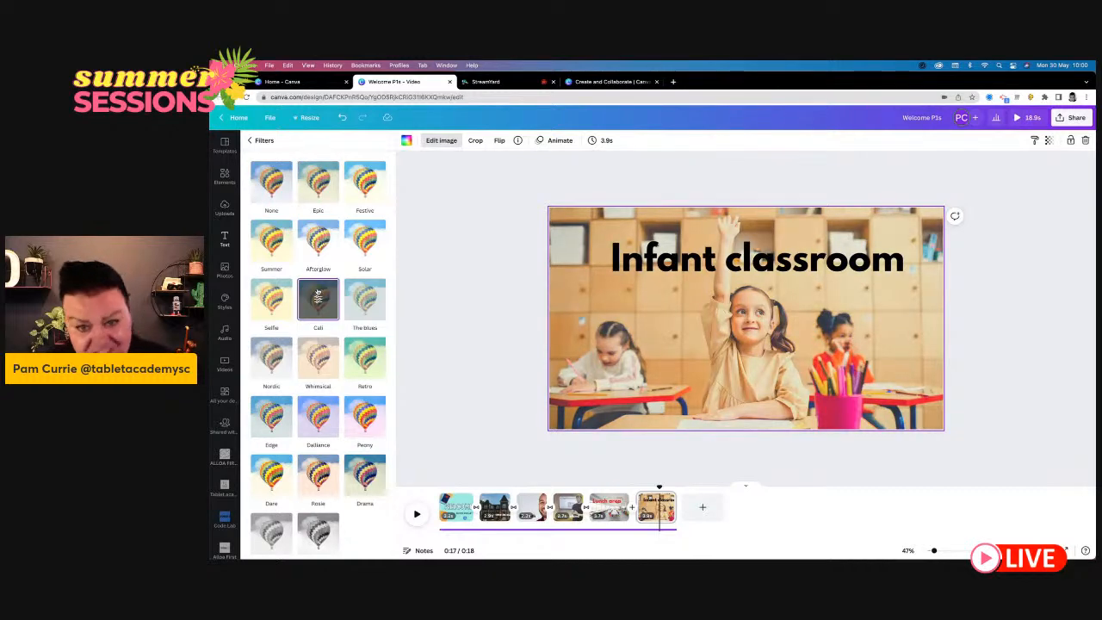
- Reduce the "Infant classroom" heading to about size 77 and place it over the upper left of the photo
left_click(694, 264)
mouse_move(694, 264)
left_mouse_down()
mouse_move(685, 382)
mouse_move(716, 278)
mouse_move(707, 260)
left_mouse_up()
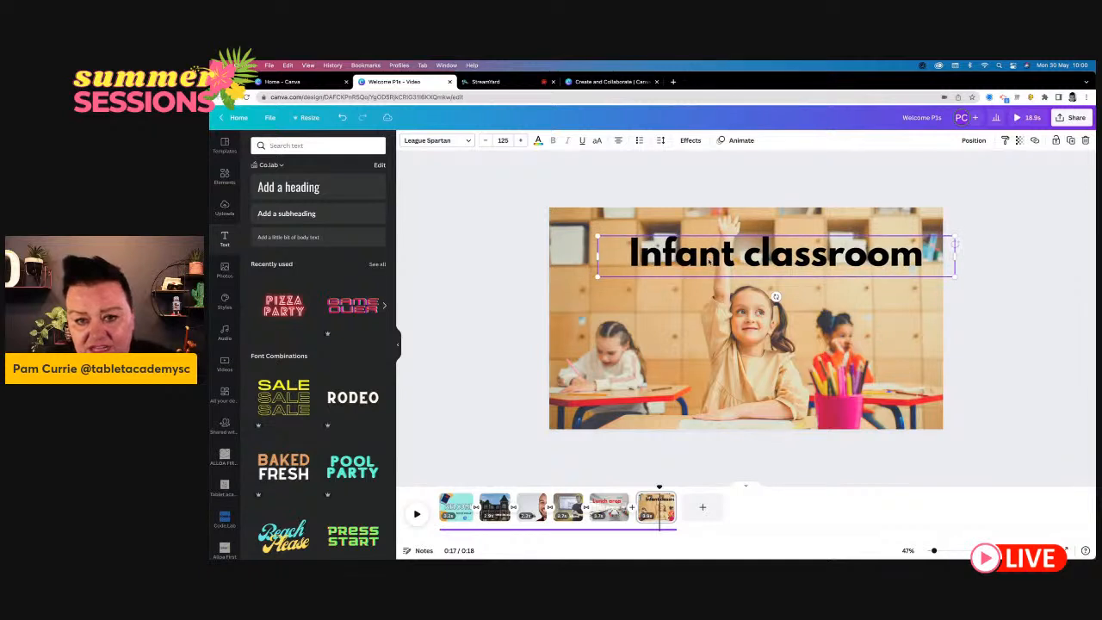
left_click_drag(608, 240, 738, 255)
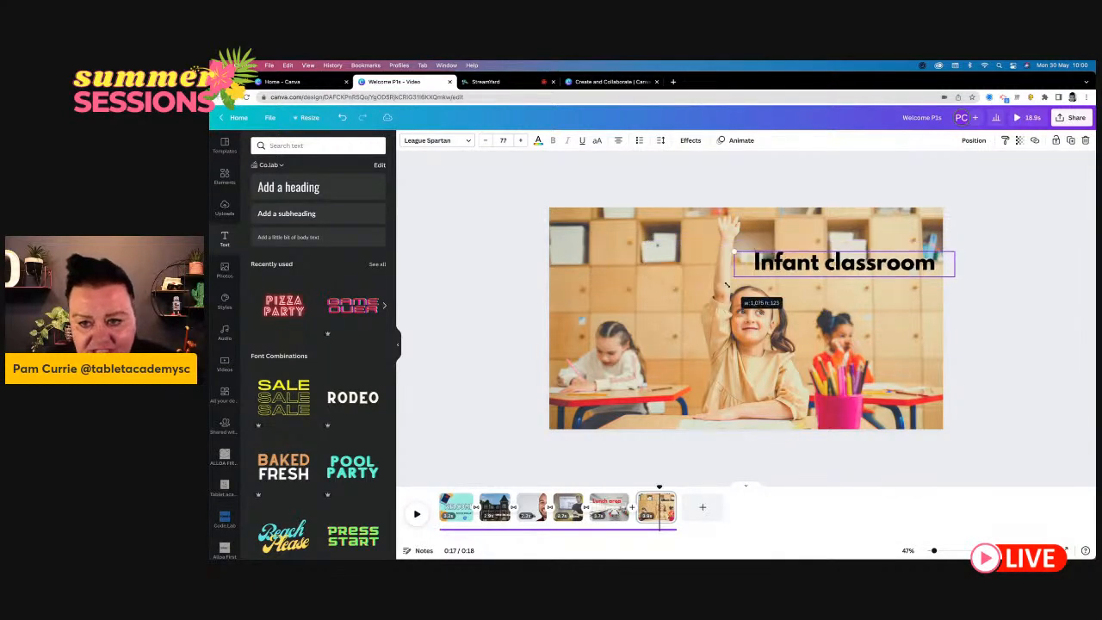
left_click_drag(813, 265, 646, 266)
left_click(470, 344)
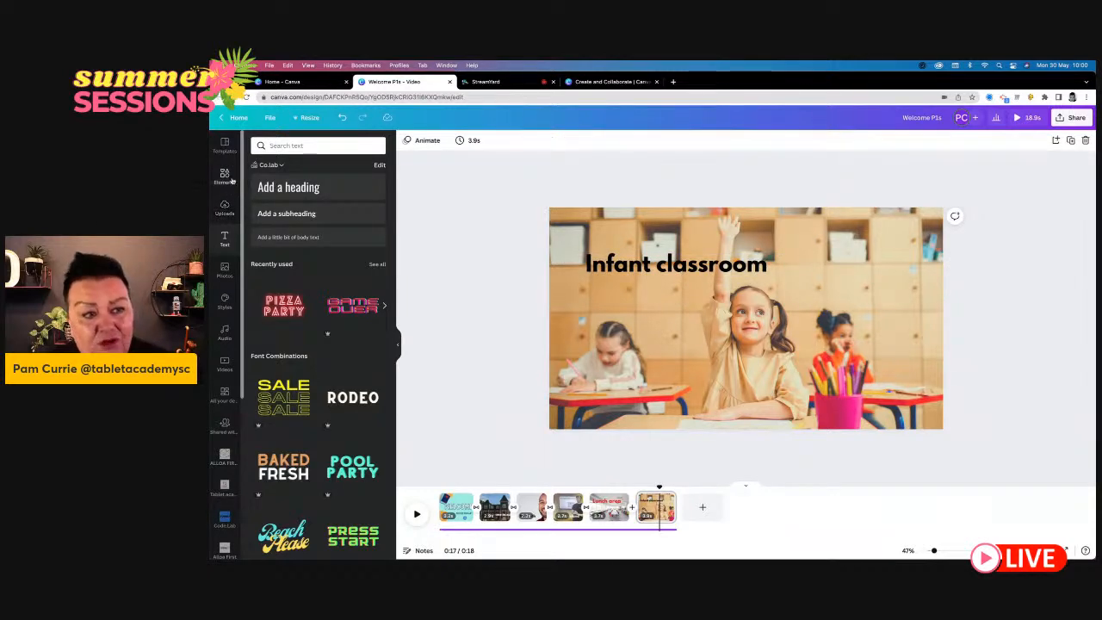
- Split the "Lunch area" page at about 0:13 in the timeline and delete its second part
left_click(223, 207)
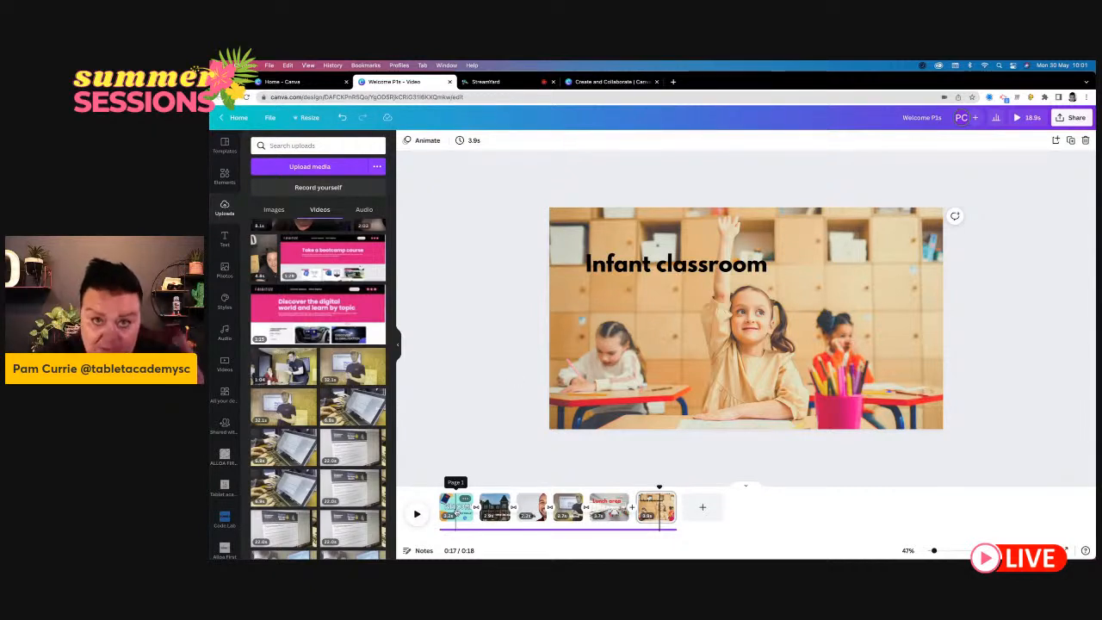
left_click(618, 508)
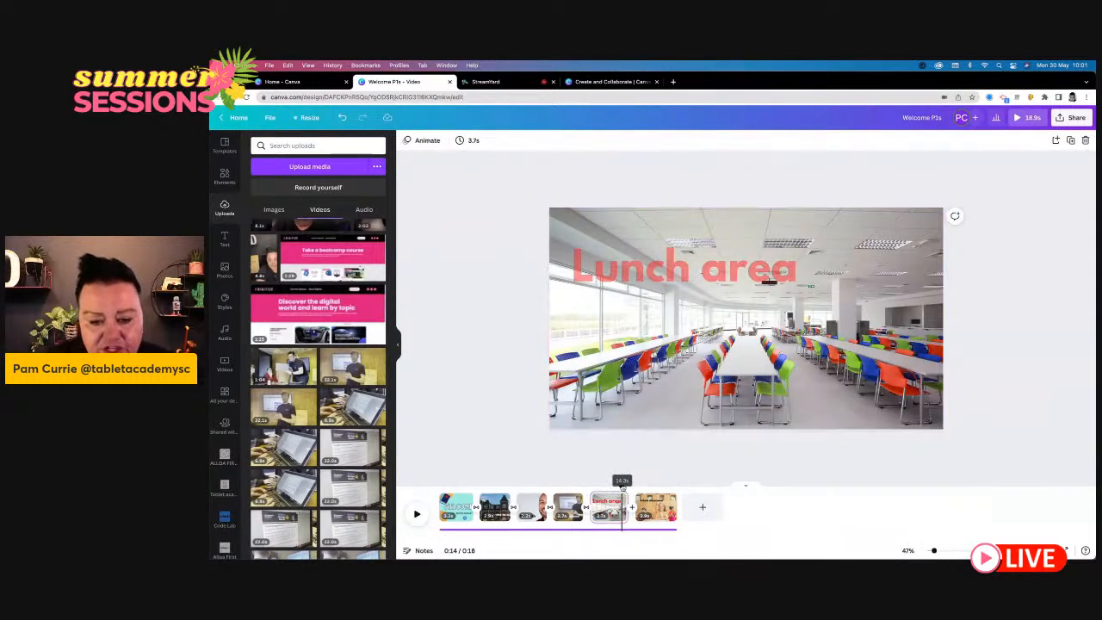
left_click_drag(622, 487, 613, 487)
right_click(613, 513)
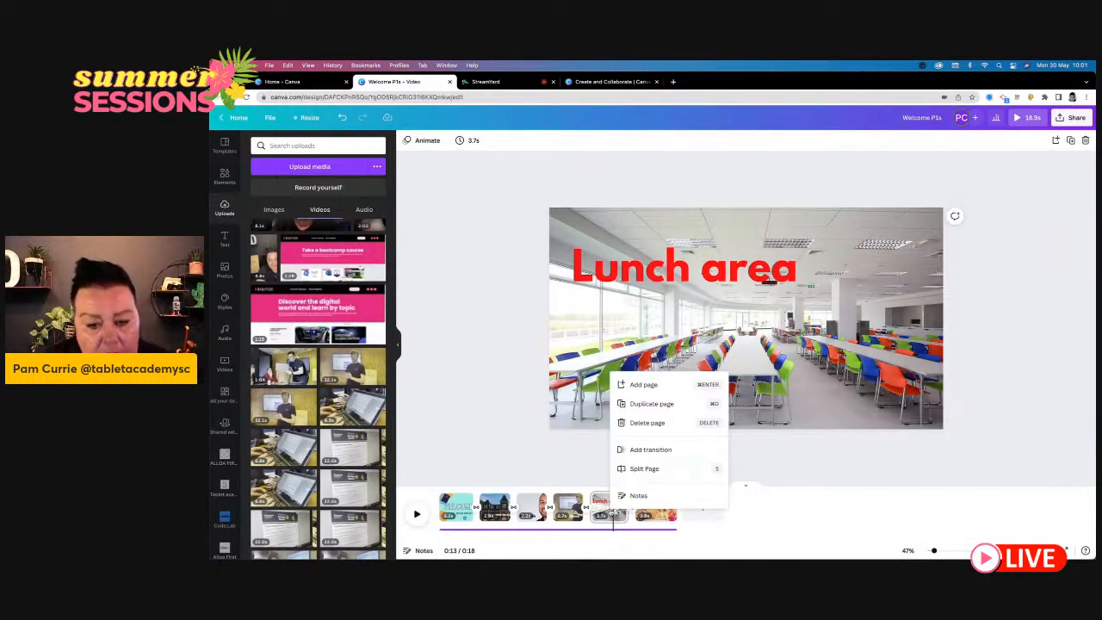
left_click(658, 470)
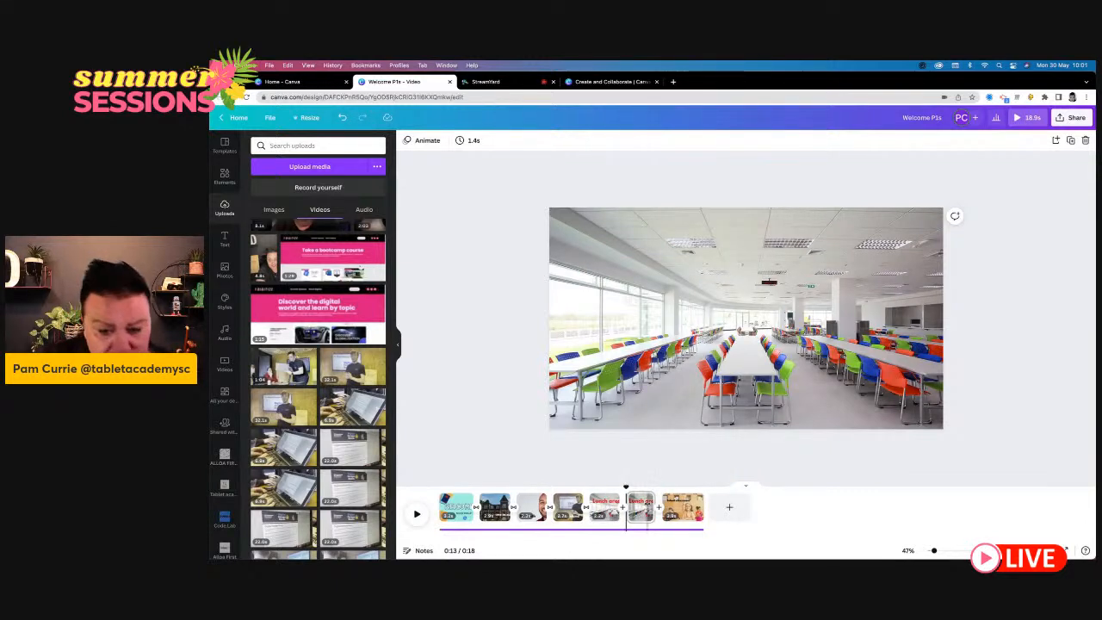
left_click(644, 507)
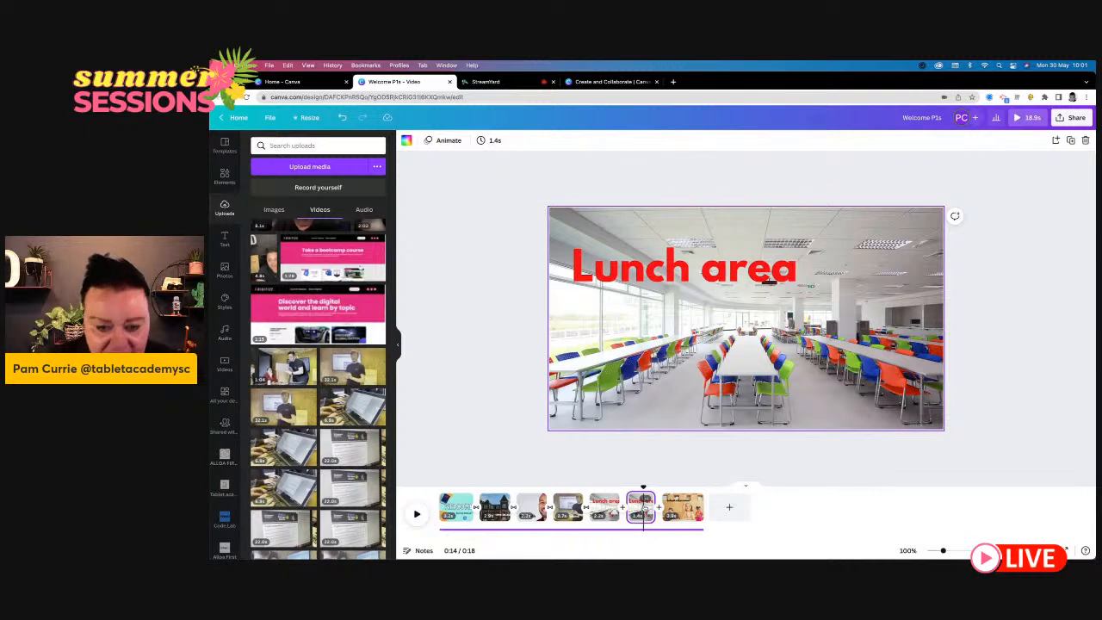
key("Delete")
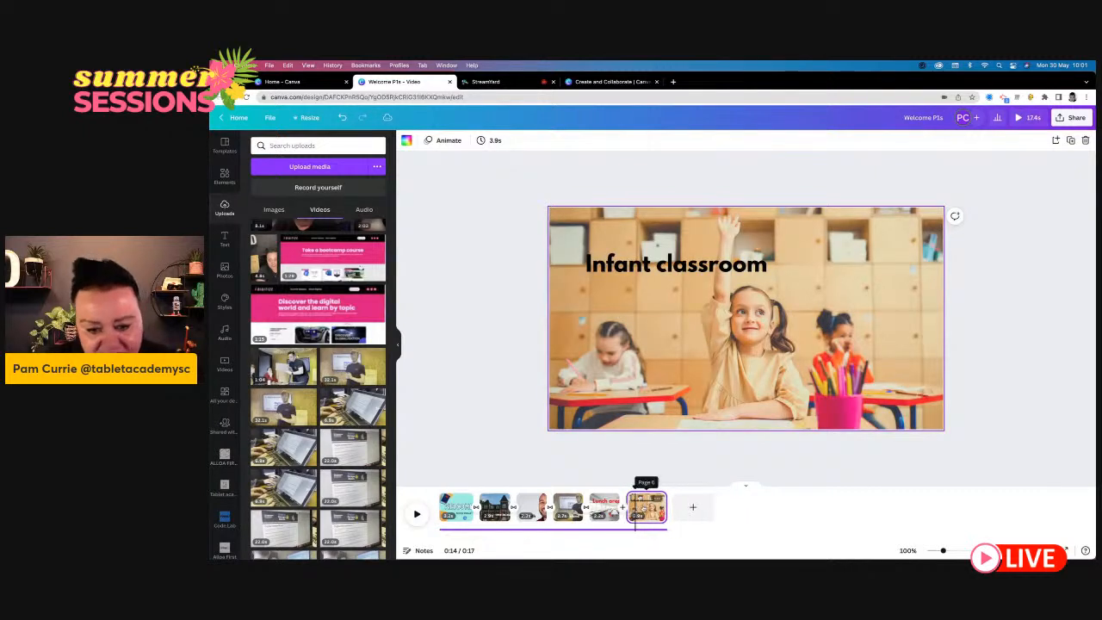
- Extend the "Lunch area" page to 3.0 seconds and lengthen the music track to the end of the last page
left_click(604, 508)
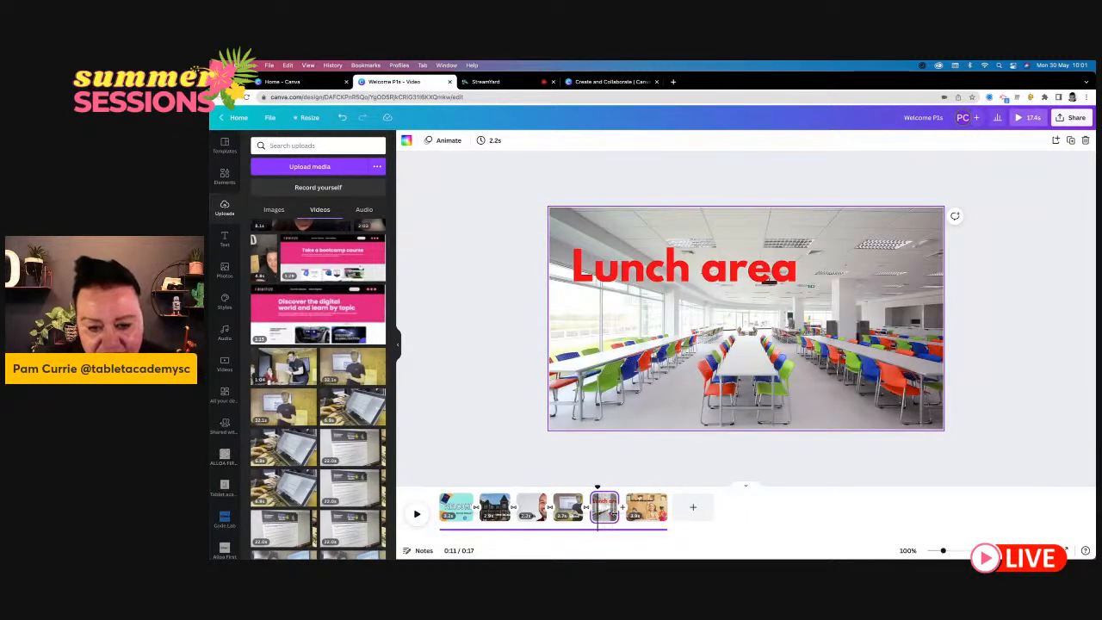
mouse_move(618, 508)
left_mouse_down()
mouse_move(754, 534)
mouse_move(812, 512)
mouse_move(604, 507)
mouse_move(624, 508)
left_mouse_up()
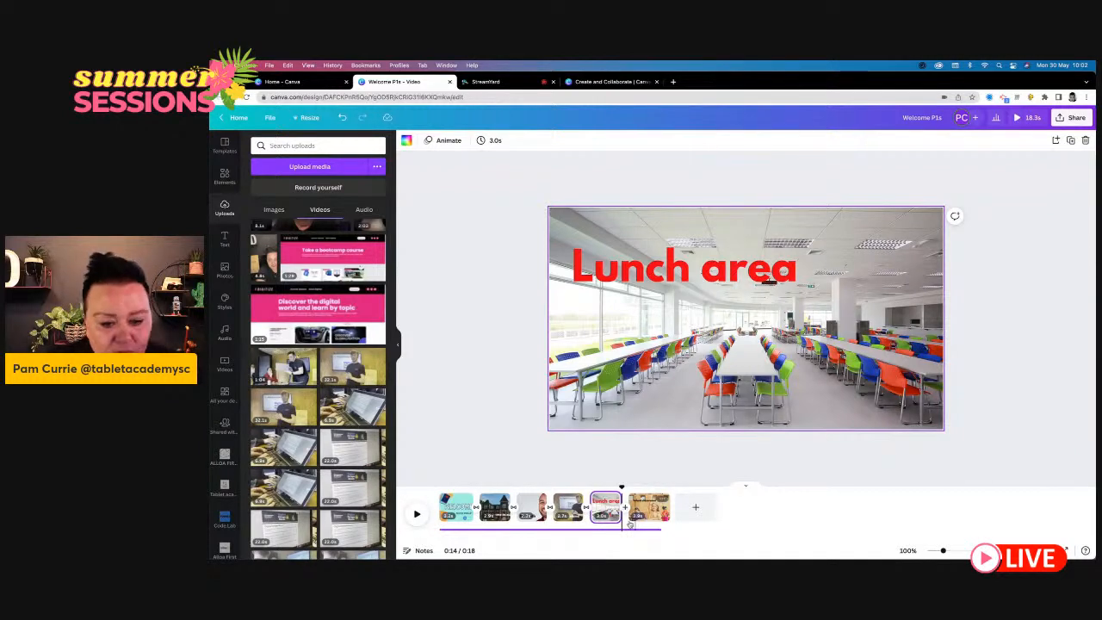
left_click(646, 531)
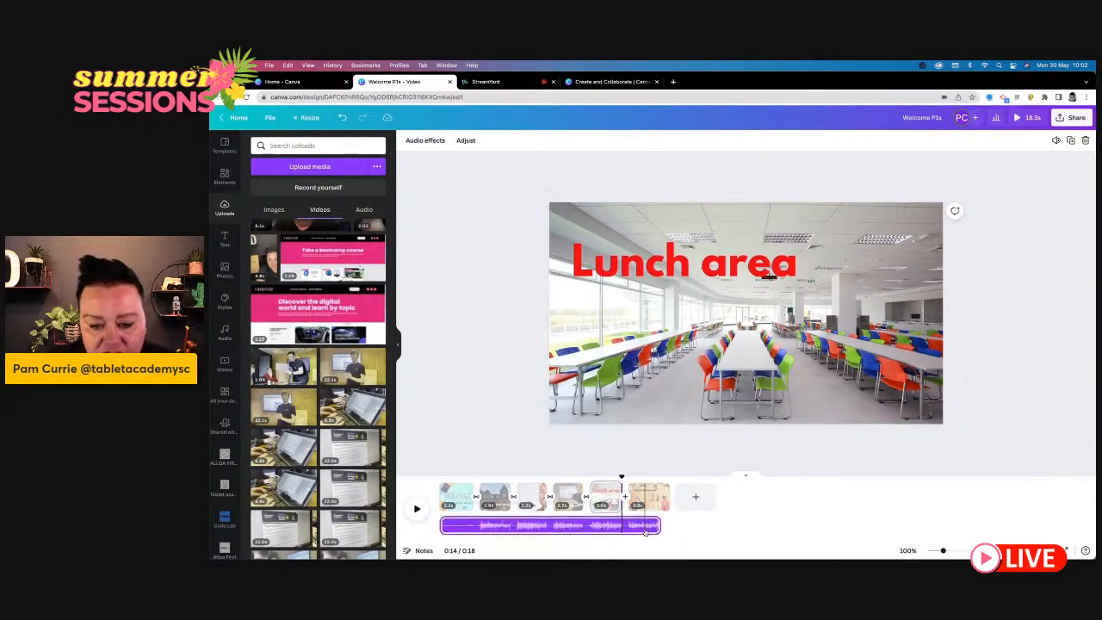
left_click_drag(695, 527, 697, 530)
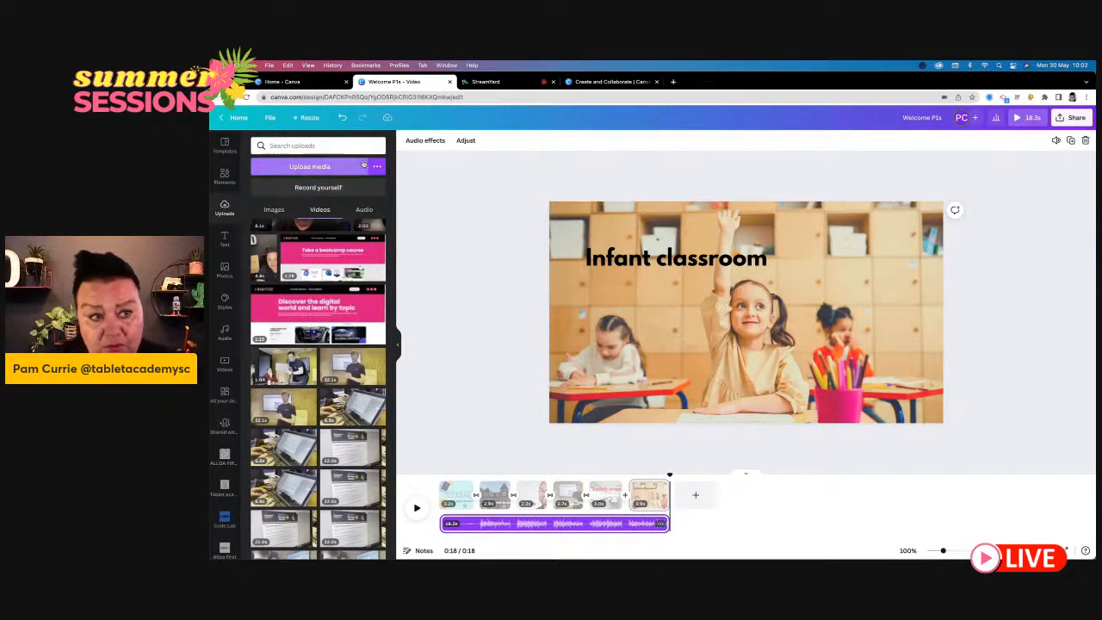
- In a new self-recording on the classroom page, place the camera bubble below the heading and apply the Capri filter at intensity 69
left_click(334, 188)
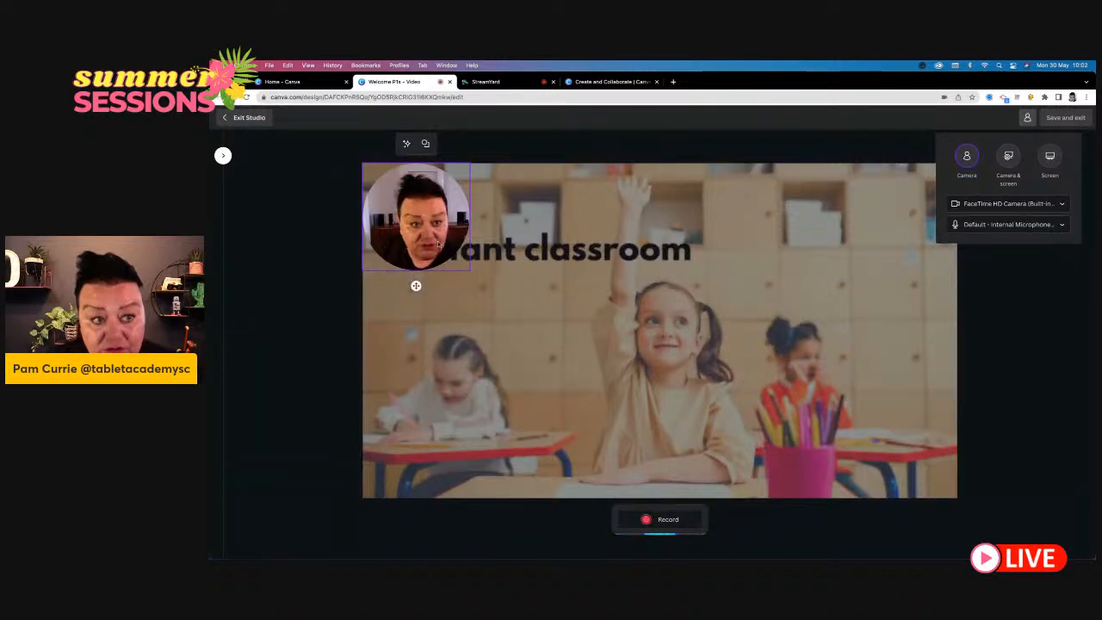
left_click_drag(431, 263, 484, 355)
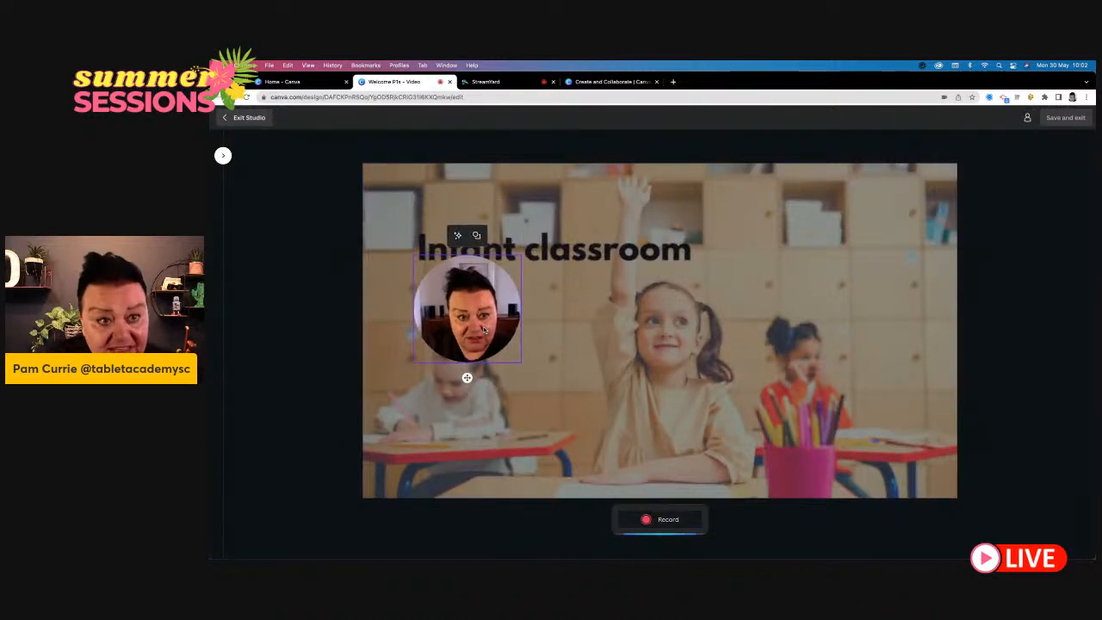
left_click(459, 236)
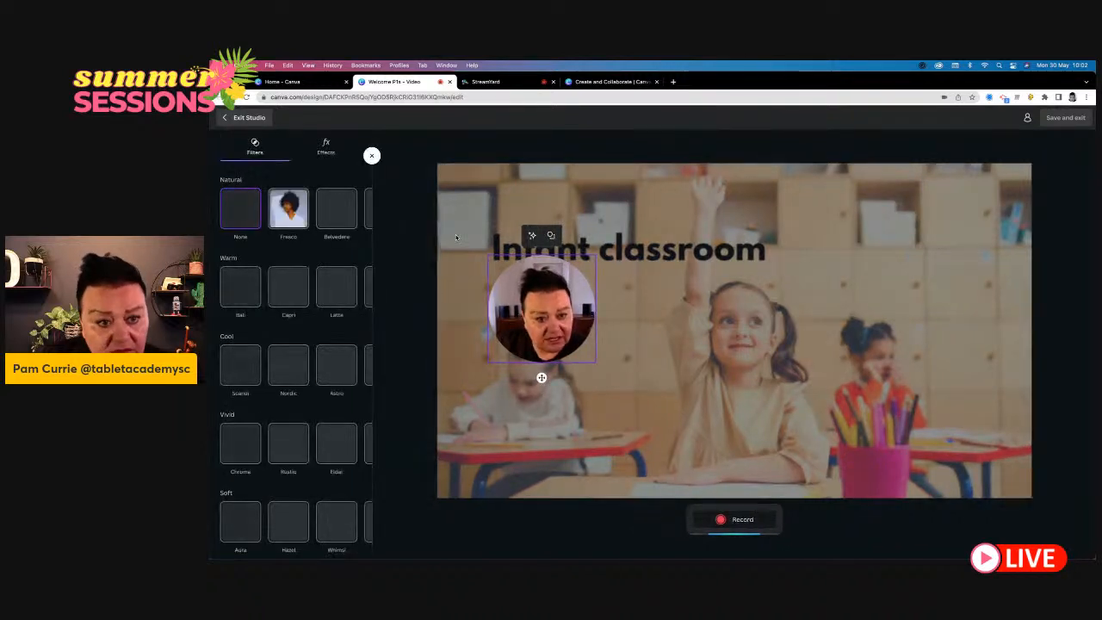
left_click(278, 291)
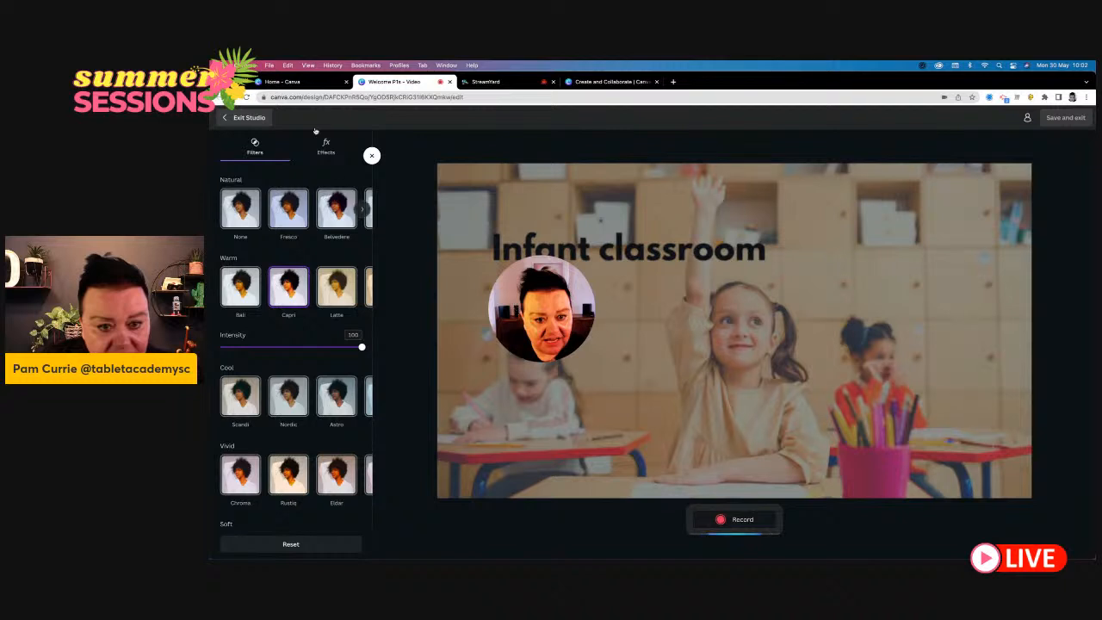
left_click_drag(362, 349, 317, 348)
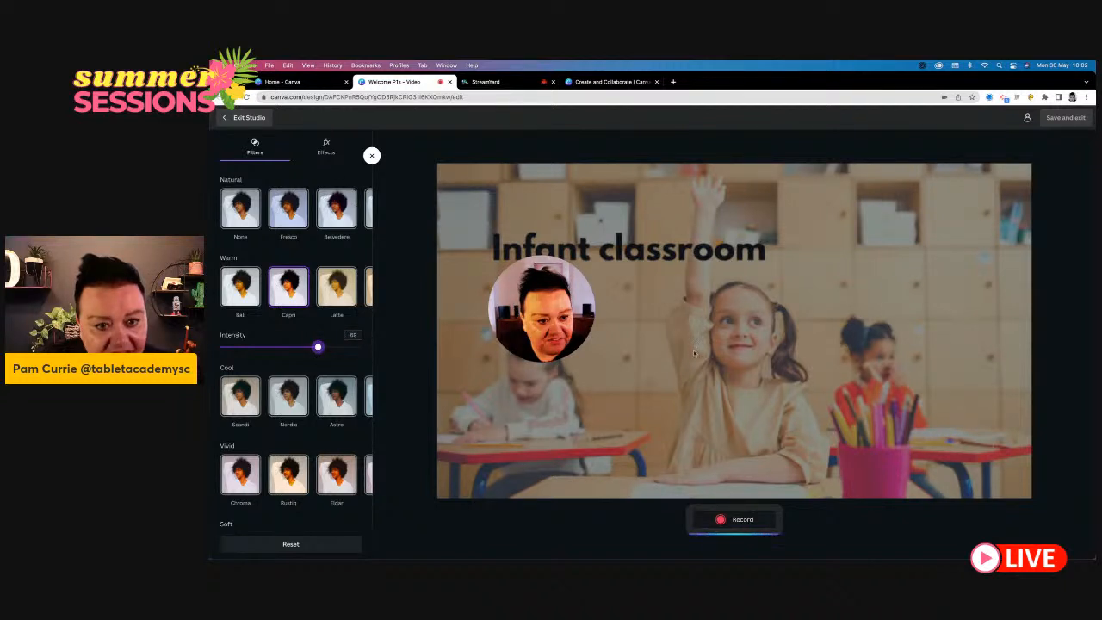
left_click(541, 376)
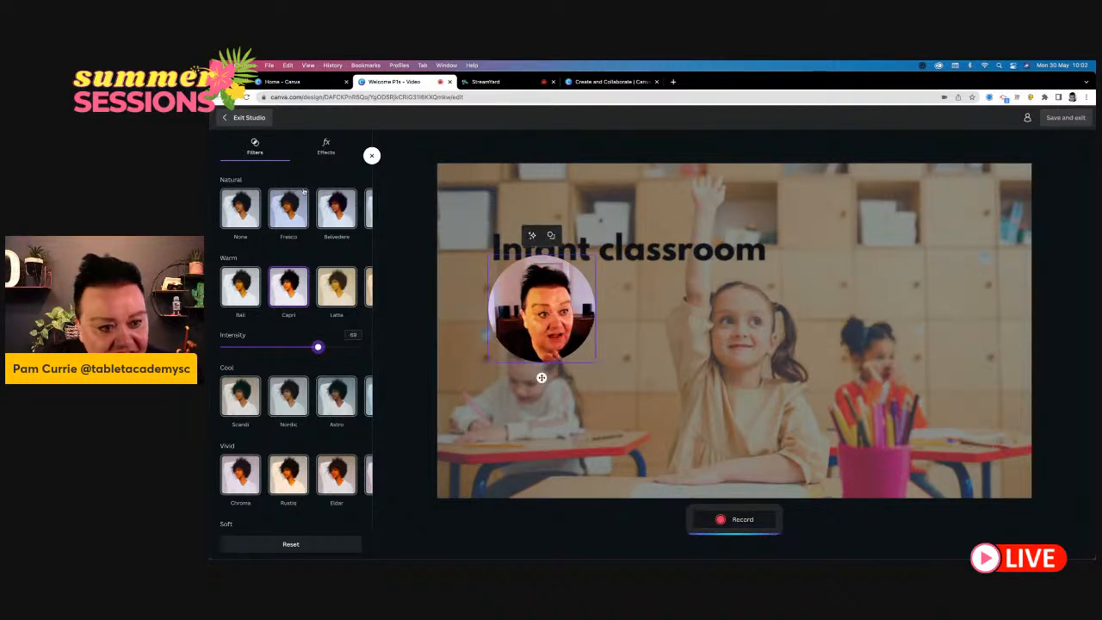
- Apply the Skin smoothing effect to the camera bubble and set its intensity to 74
left_click(325, 146)
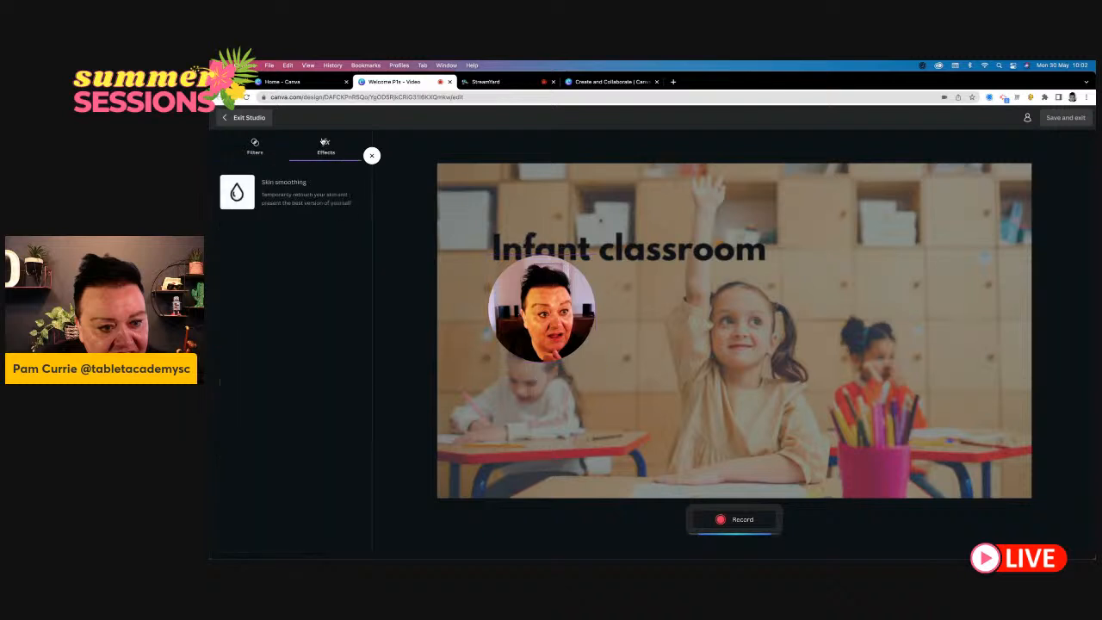
left_click(280, 194)
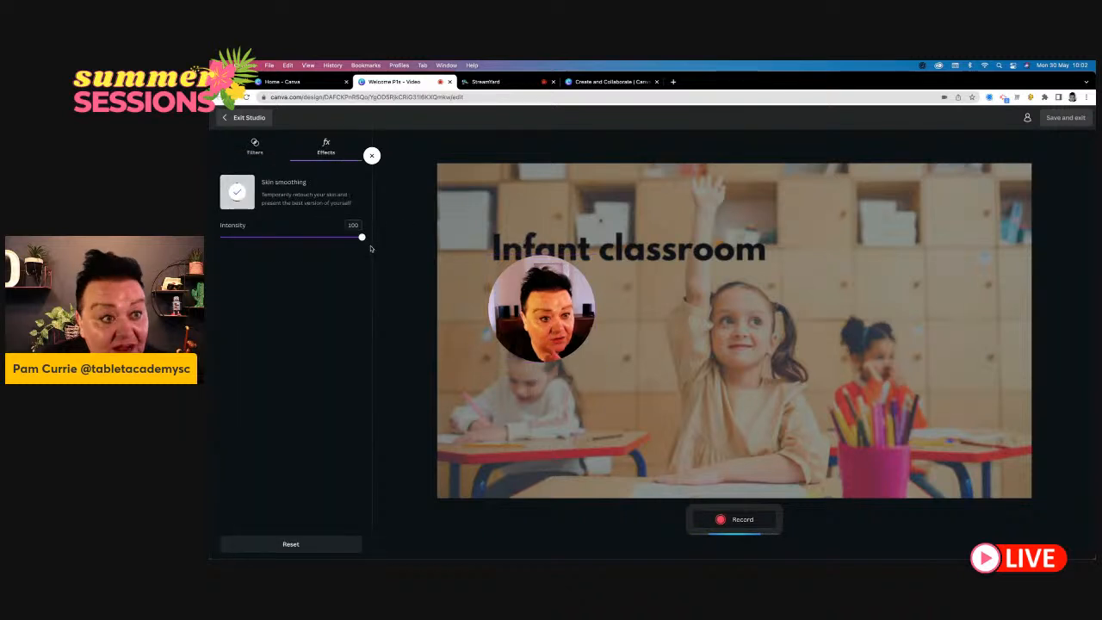
left_click(325, 239)
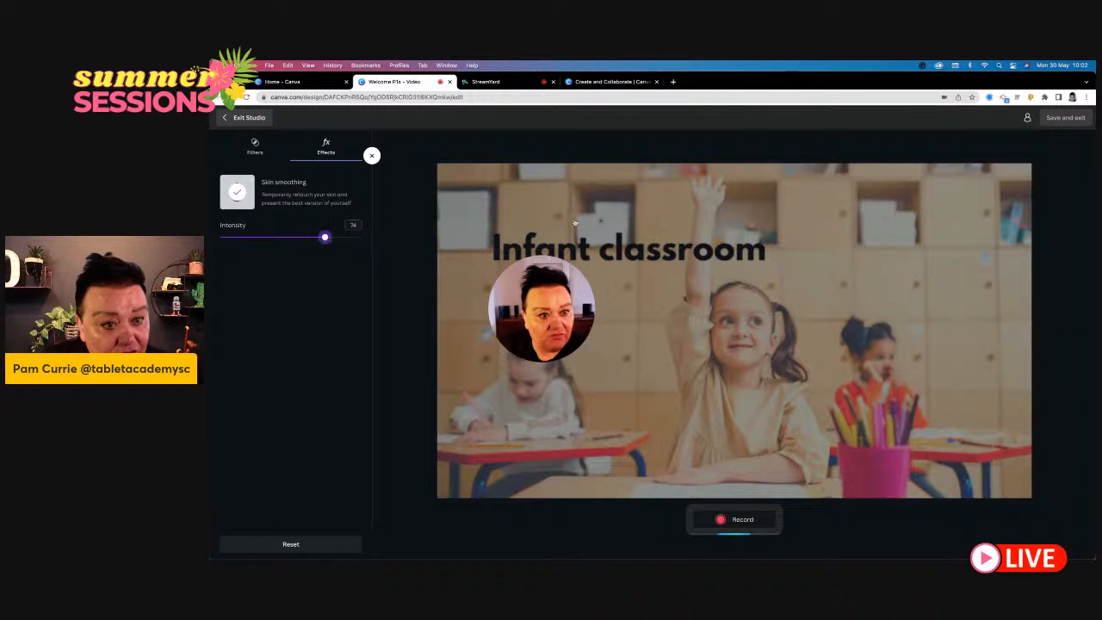
left_click(535, 323)
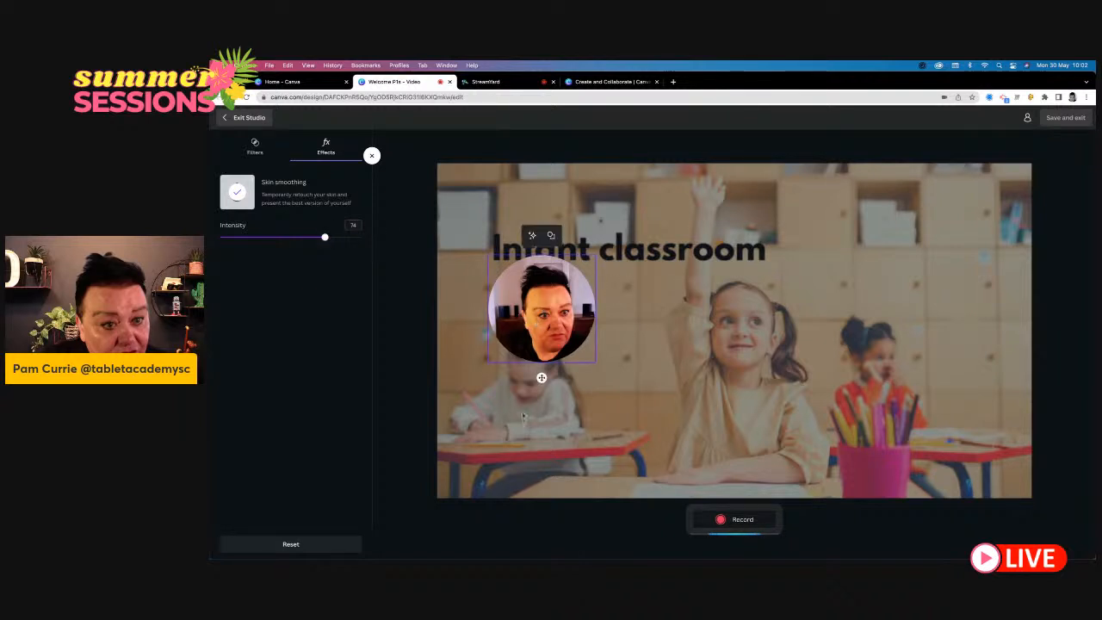
- Try the camera bubble over the pencil pot in the classroom photo, alternating between circular and rectangular shapes
left_click_drag(557, 340, 551, 426)
mouse_move(1075, 449)
left_mouse_down()
mouse_move(990, 446)
mouse_move(897, 421)
left_mouse_up()
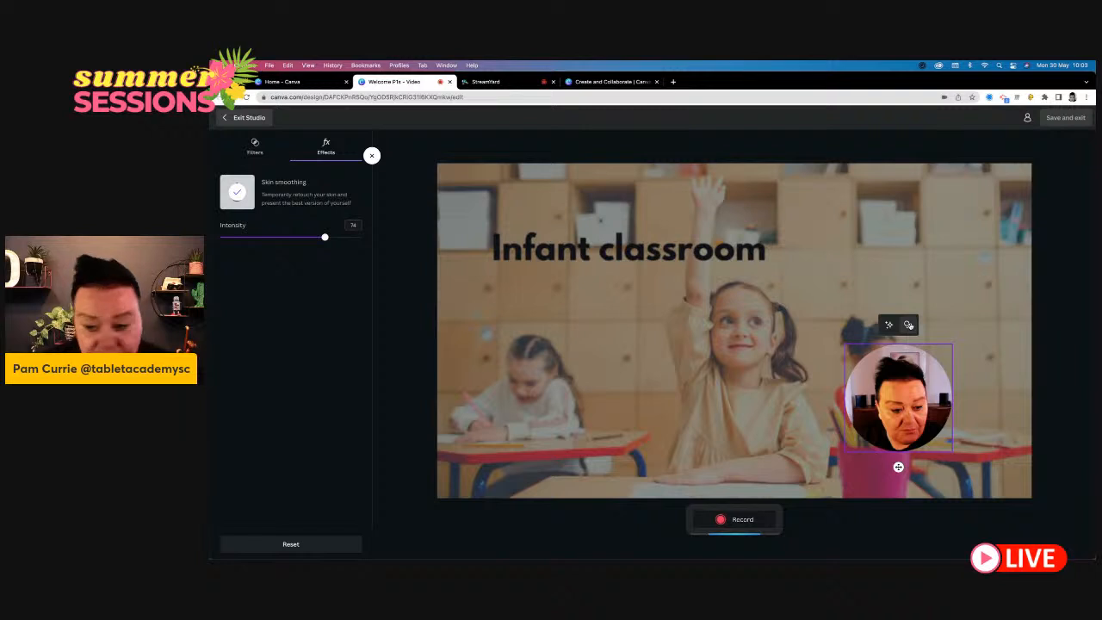
left_click(909, 323)
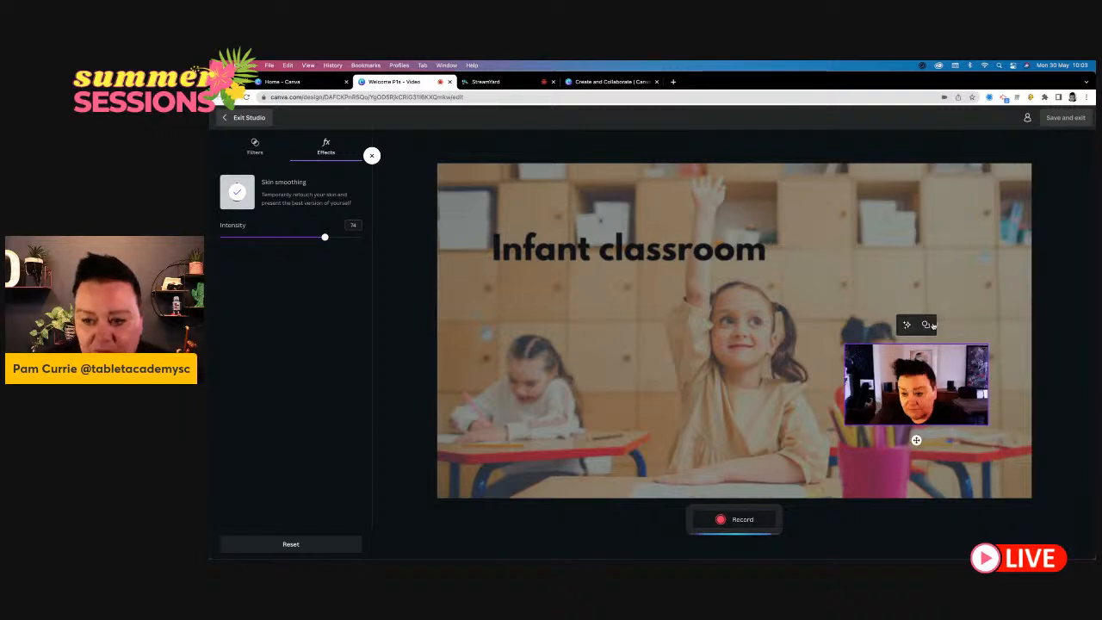
left_click(928, 325)
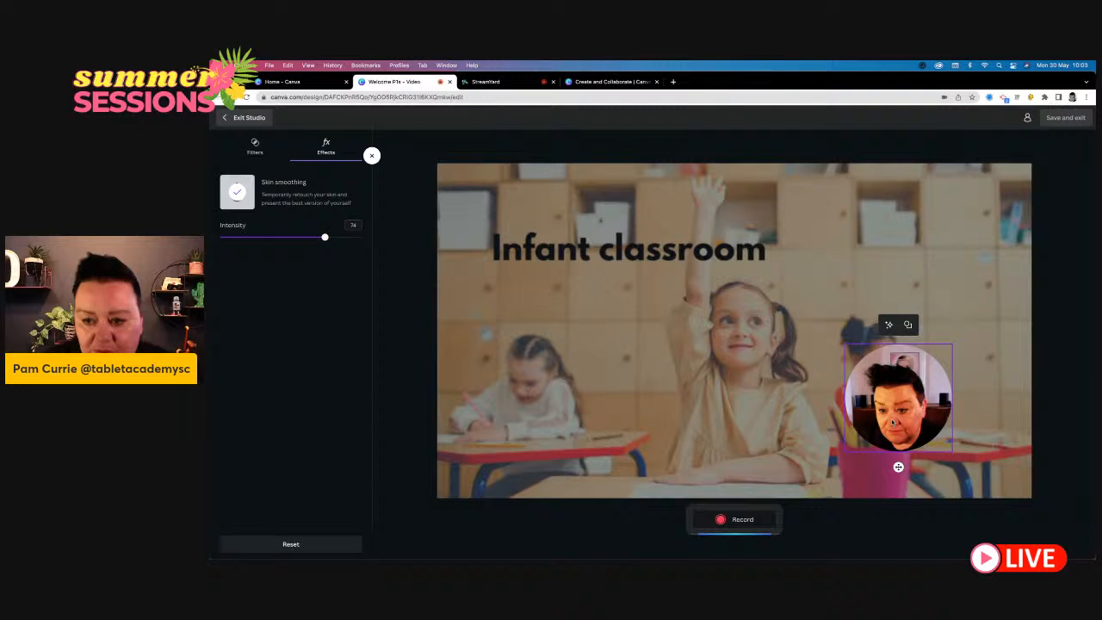
left_click(907, 325)
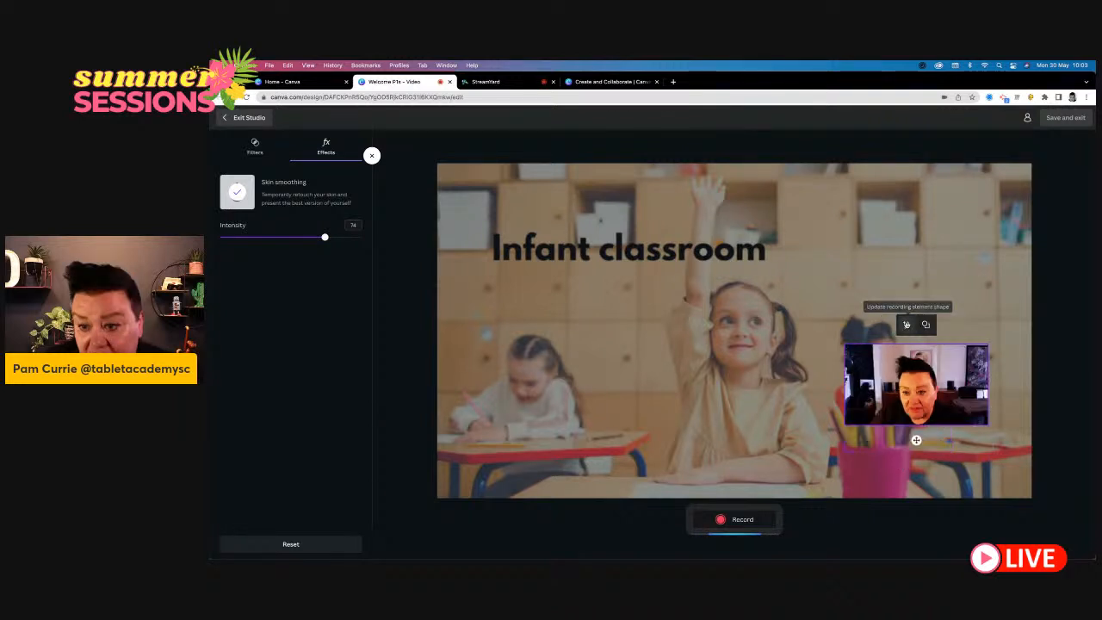
- Place the camera bubble over the seated child at the lower left of the classroom photo and give it the circular shape
left_click_drag(915, 440, 508, 447)
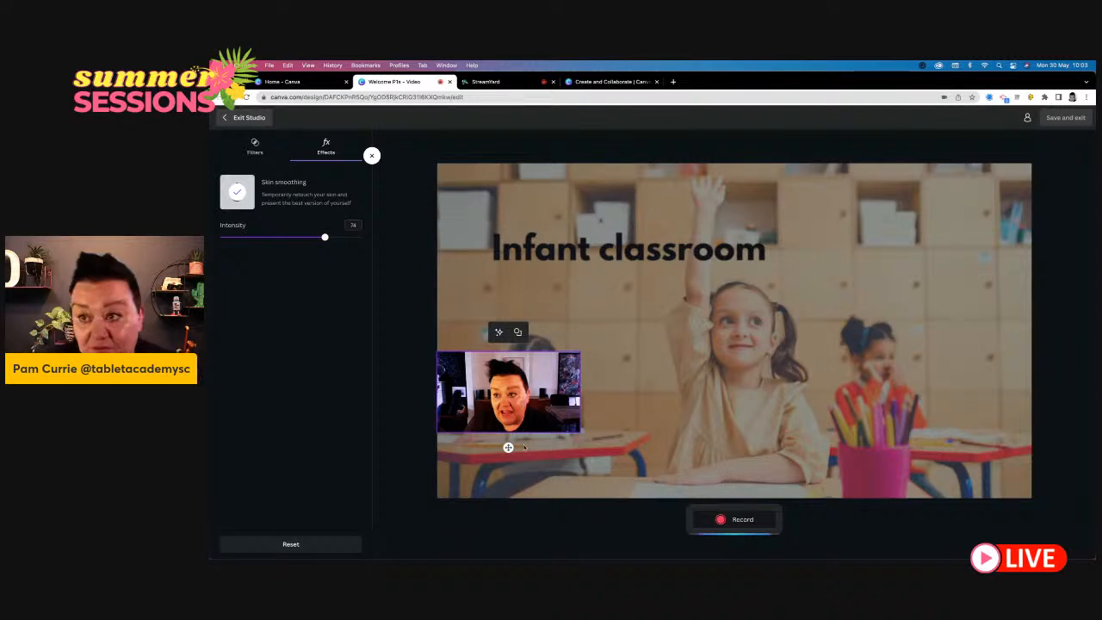
left_click_drag(509, 457, 509, 470)
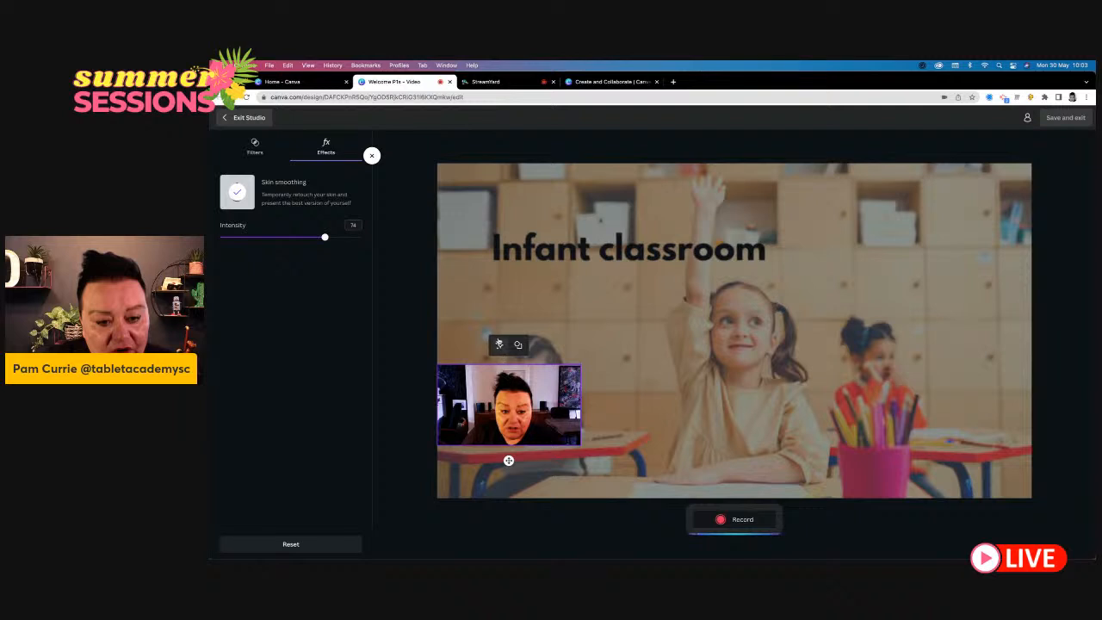
left_click(498, 345)
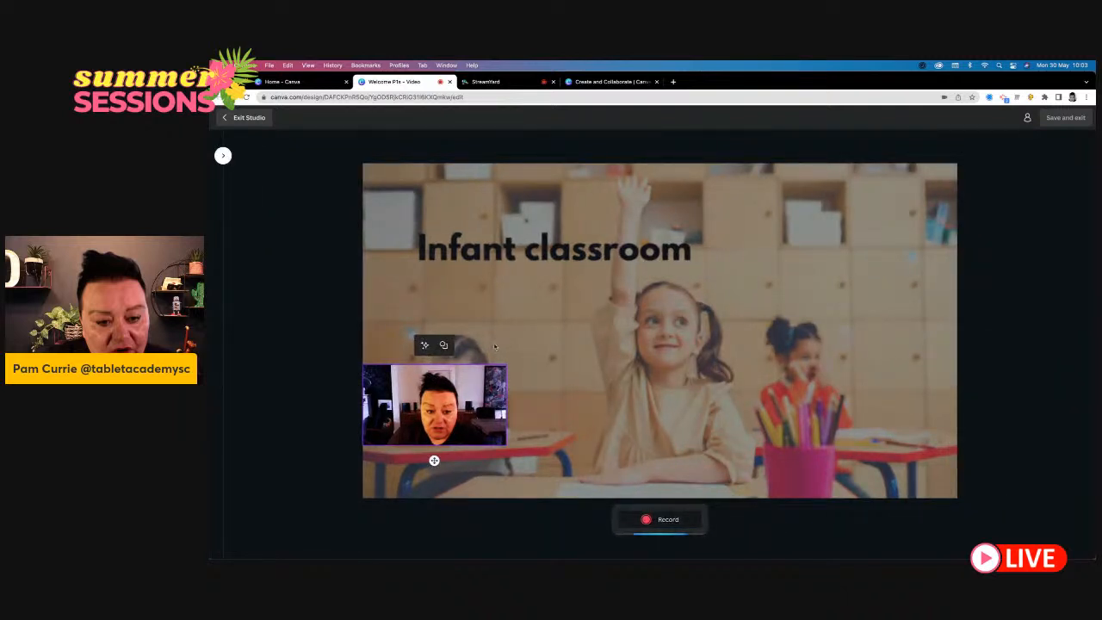
left_click(423, 347)
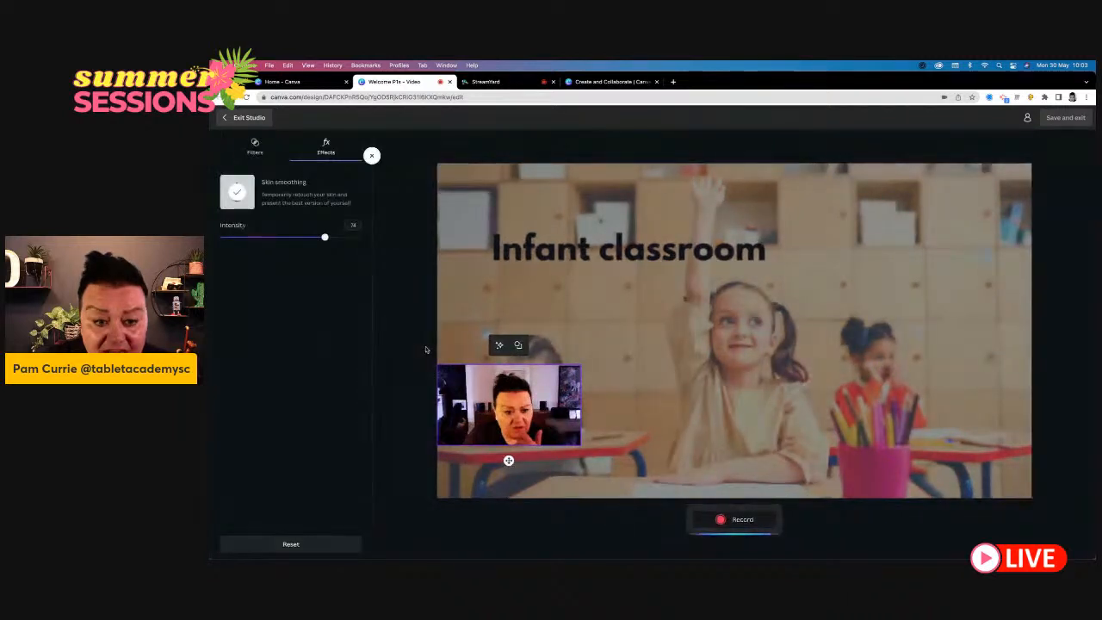
left_click(521, 348)
left_click_drag(489, 427, 525, 411)
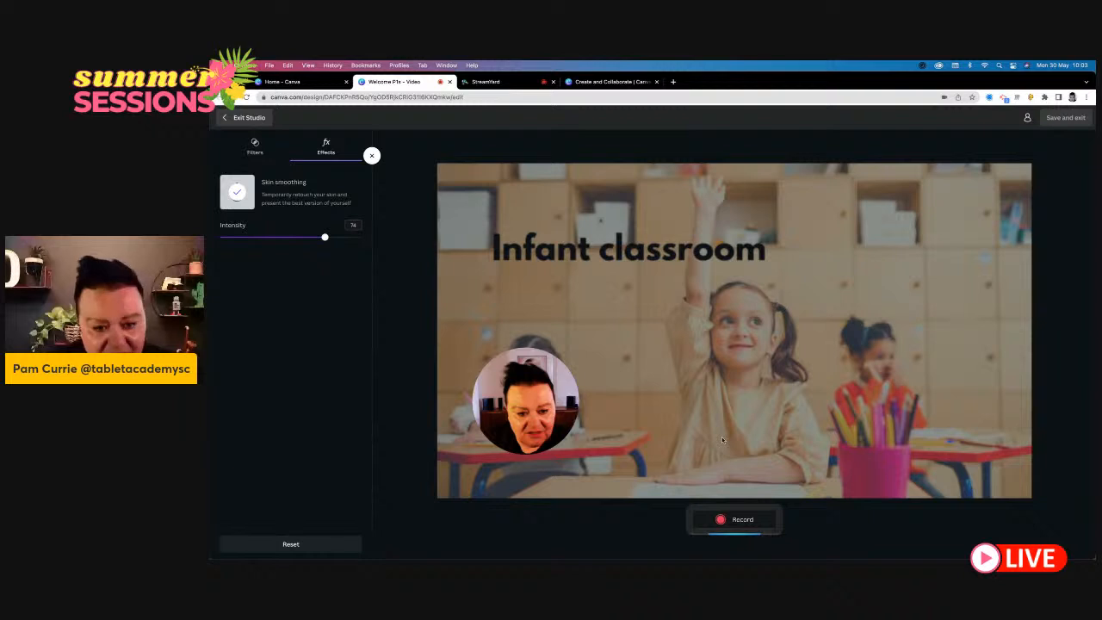
- Record a camera clip of about 8 seconds on the "Infant classroom" page and save it into the design
left_click(741, 527)
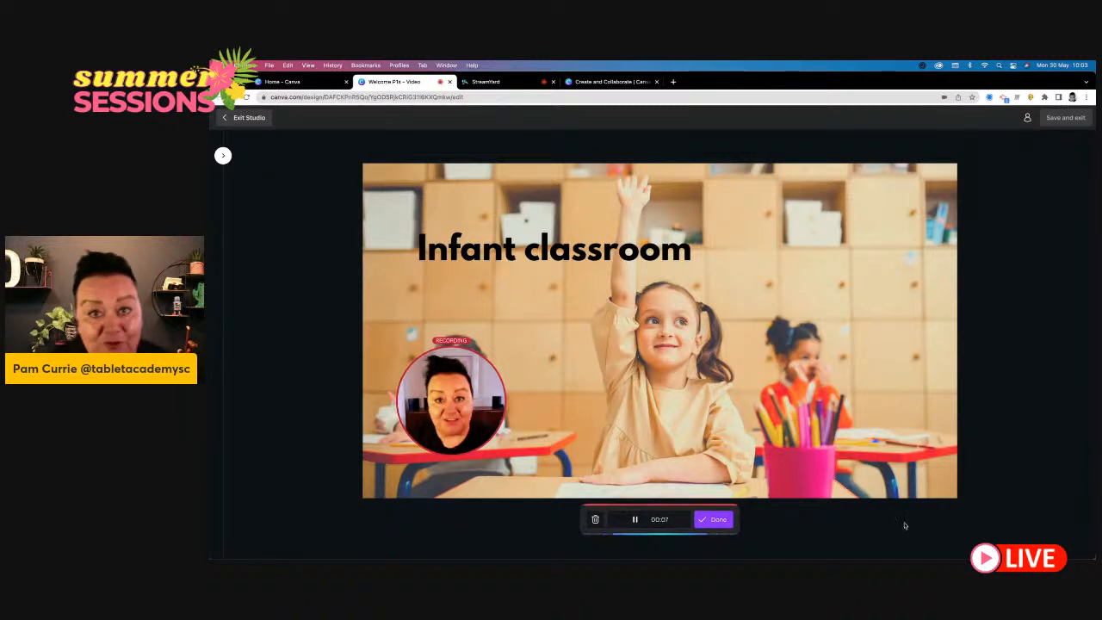
left_click(714, 520)
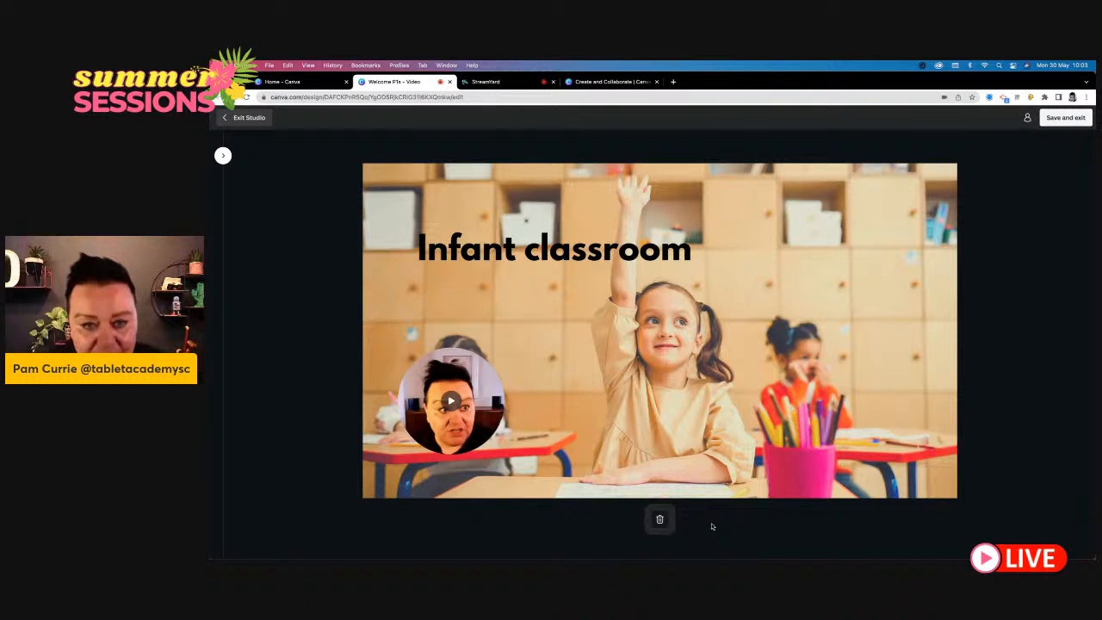
left_click(1060, 119)
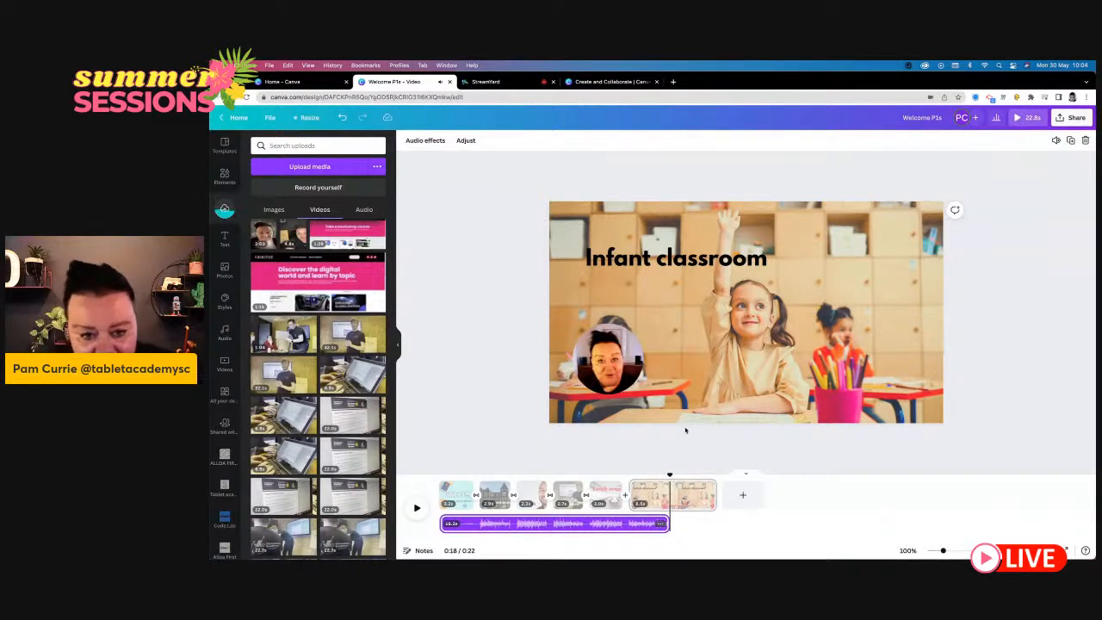
- Lengthen the music track to the end of the "Infant classroom" page
left_click_drag(669, 474, 634, 476)
left_click(651, 523)
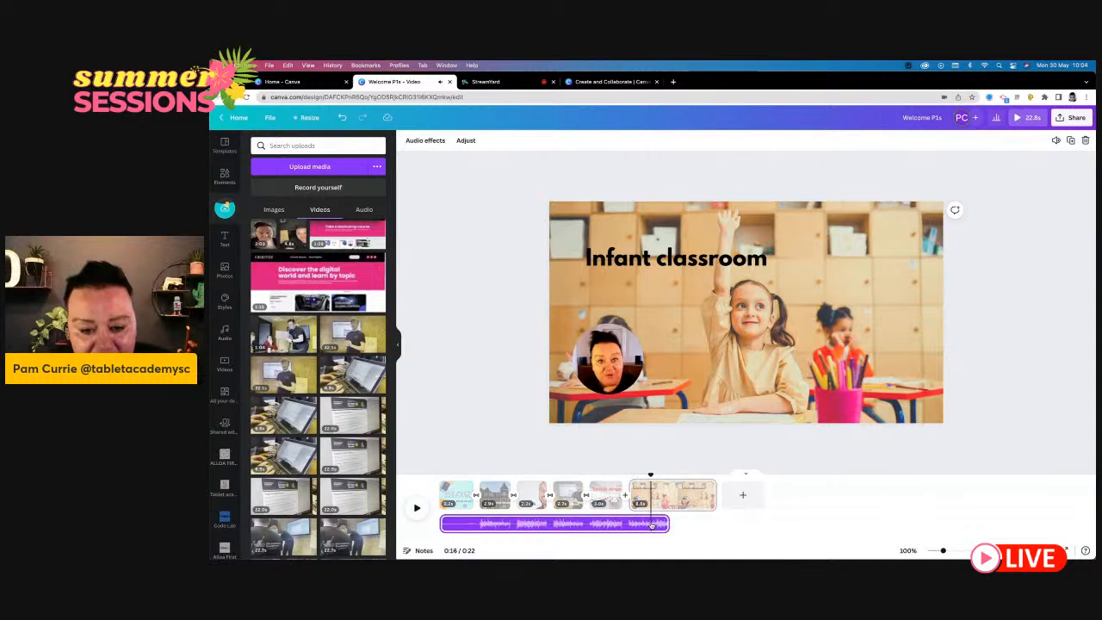
left_click_drag(664, 523, 715, 524)
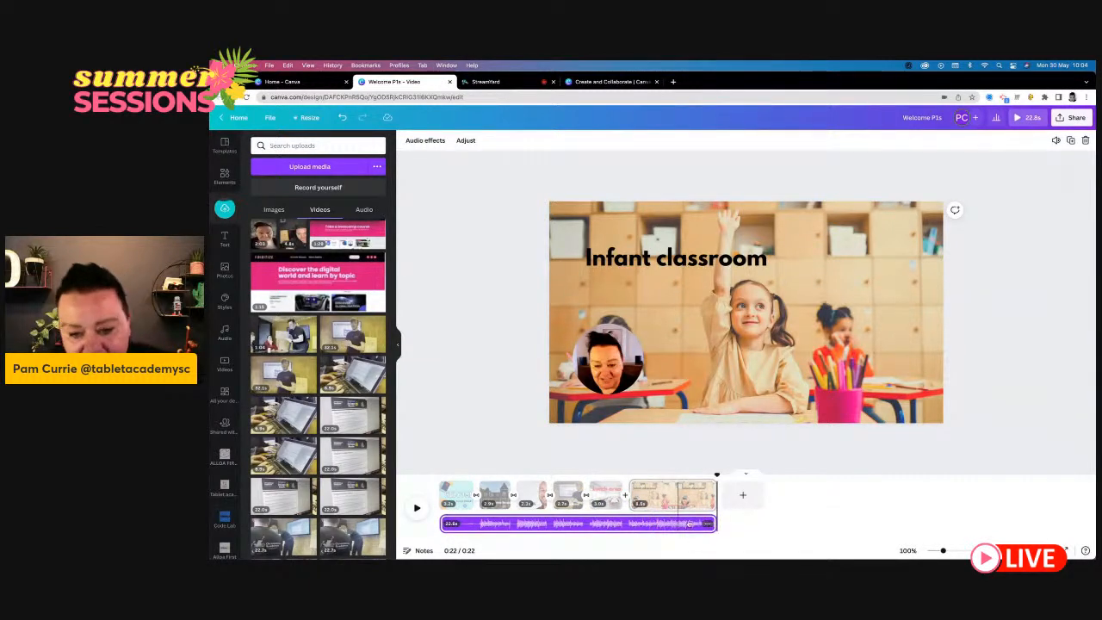
- Trim the end of the "Infant classroom" page so that it lasts 4.0 seconds
mouse_move(716, 475)
left_mouse_down()
mouse_move(440, 478)
mouse_move(774, 482)
mouse_move(440, 476)
mouse_move(712, 475)
left_mouse_up()
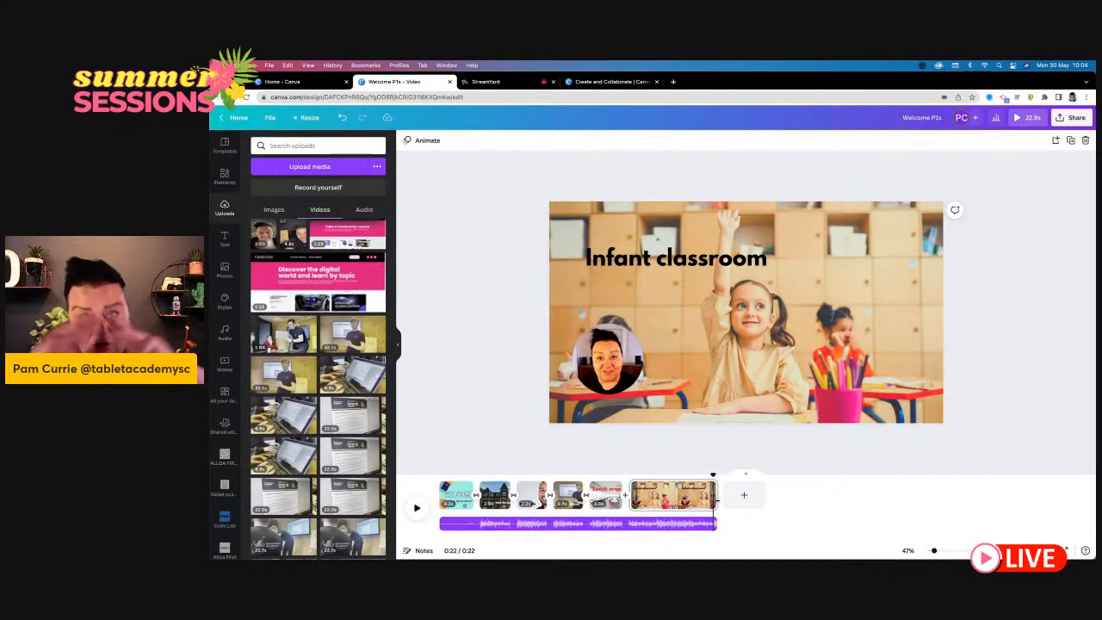
left_click_drag(714, 495, 669, 498)
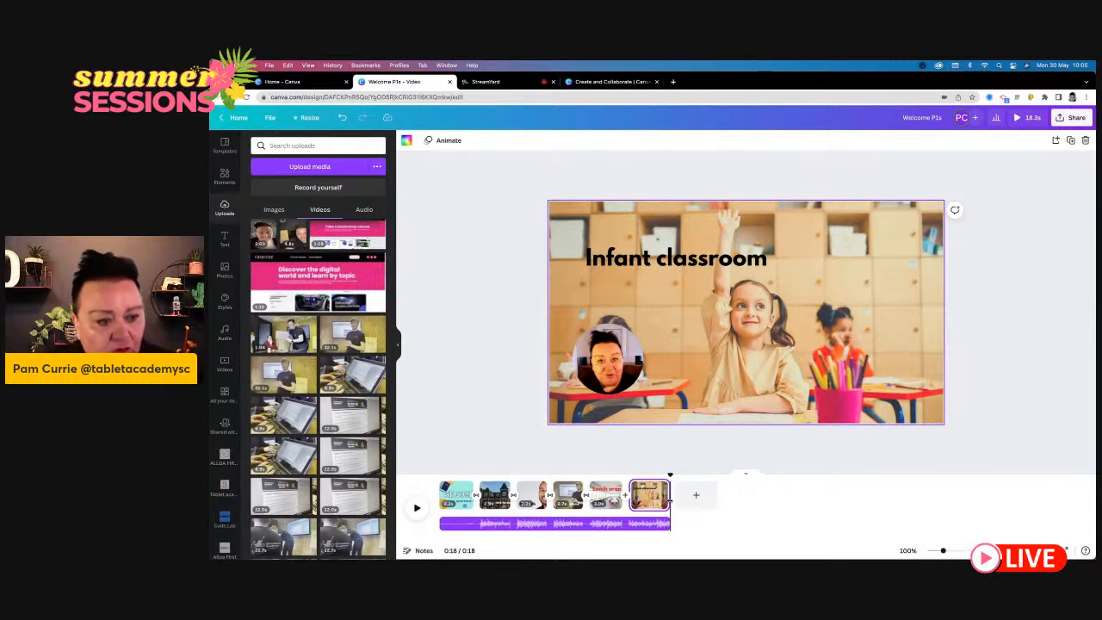
left_click(499, 356)
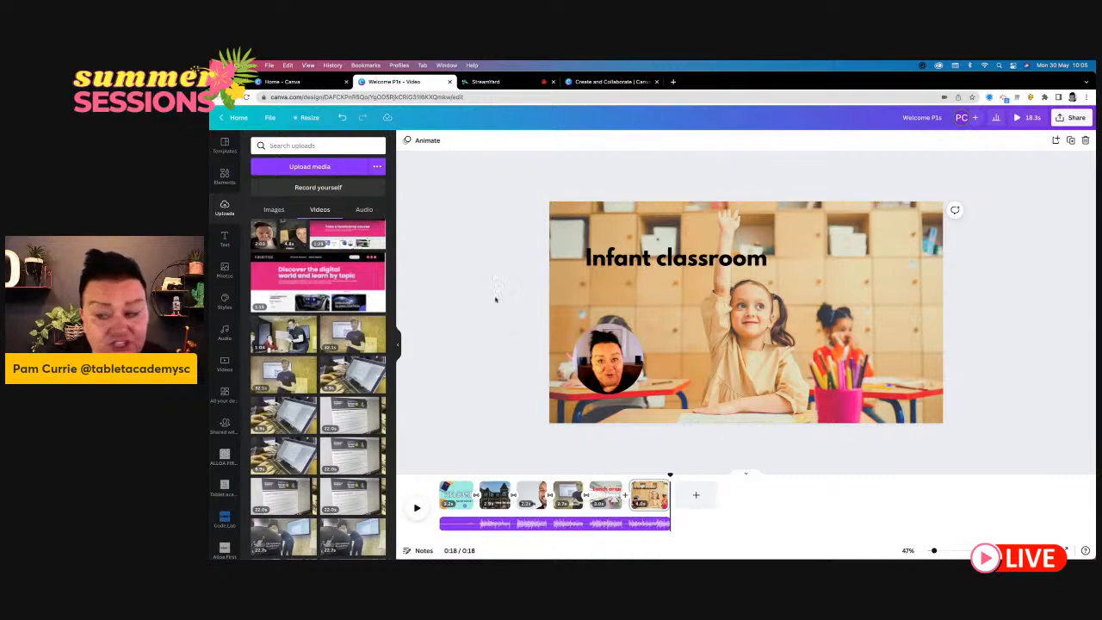
- Download all six pages of the "Welcome P1s" design as an MP4 video
left_click(1081, 122)
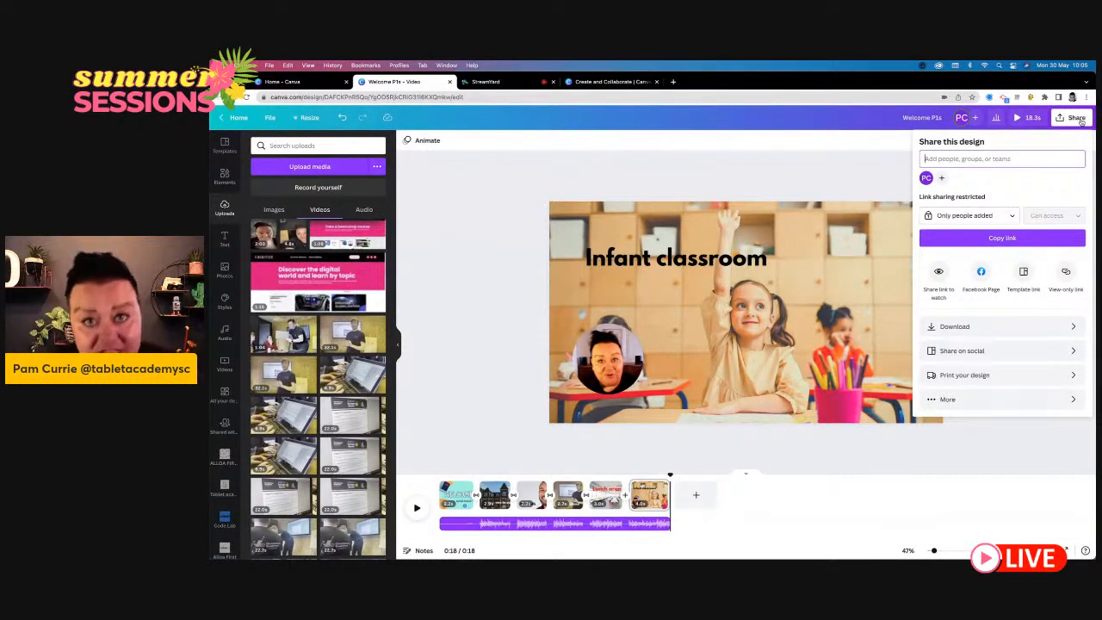
left_click(1045, 329)
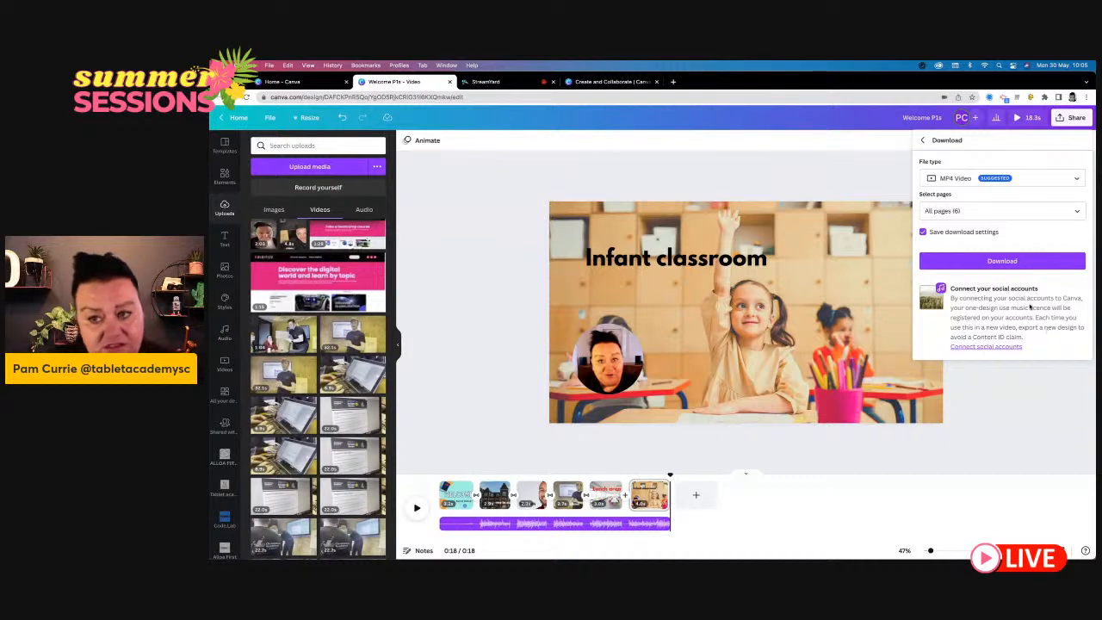
left_click(999, 262)
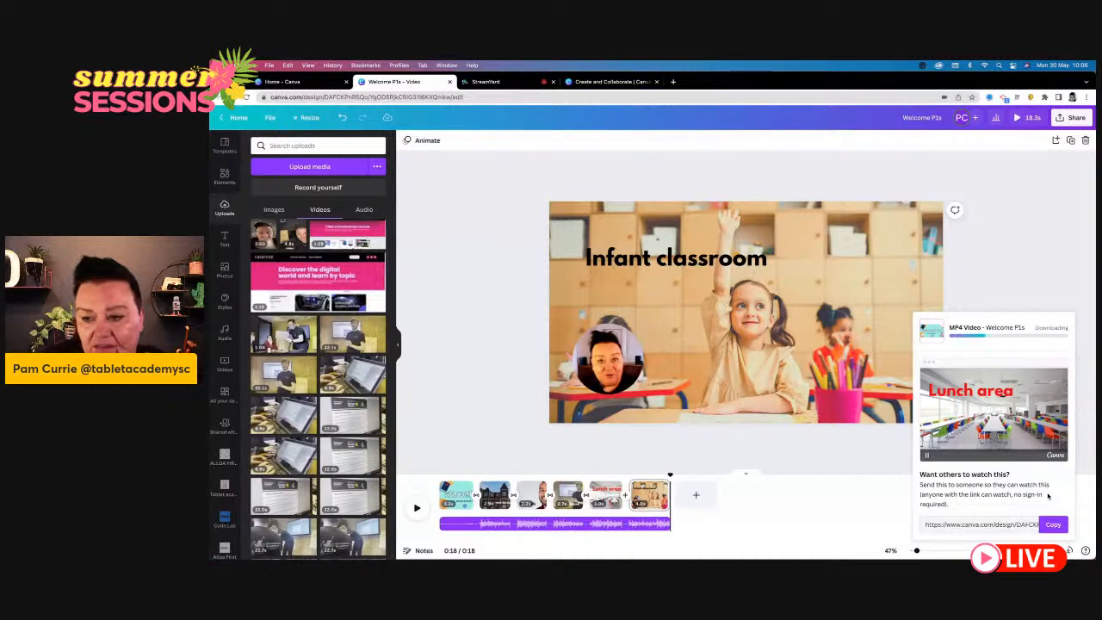
- Copy the shareable watch link of the video and open it in a new browser tab
left_click(1050, 526)
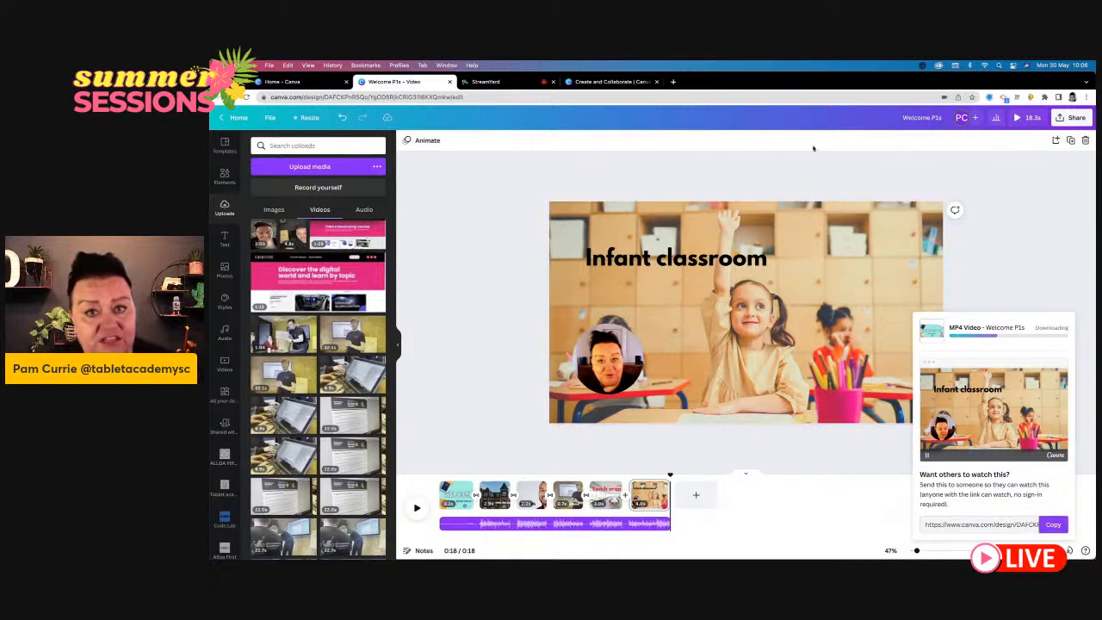
left_click(674, 82)
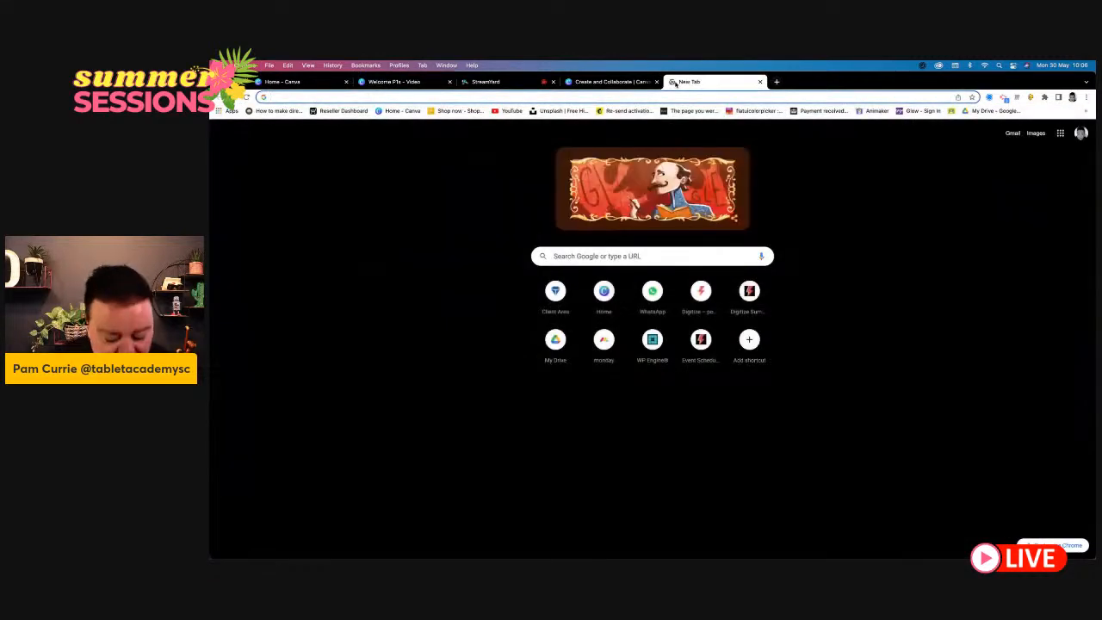
key("super+v")
key("Return")
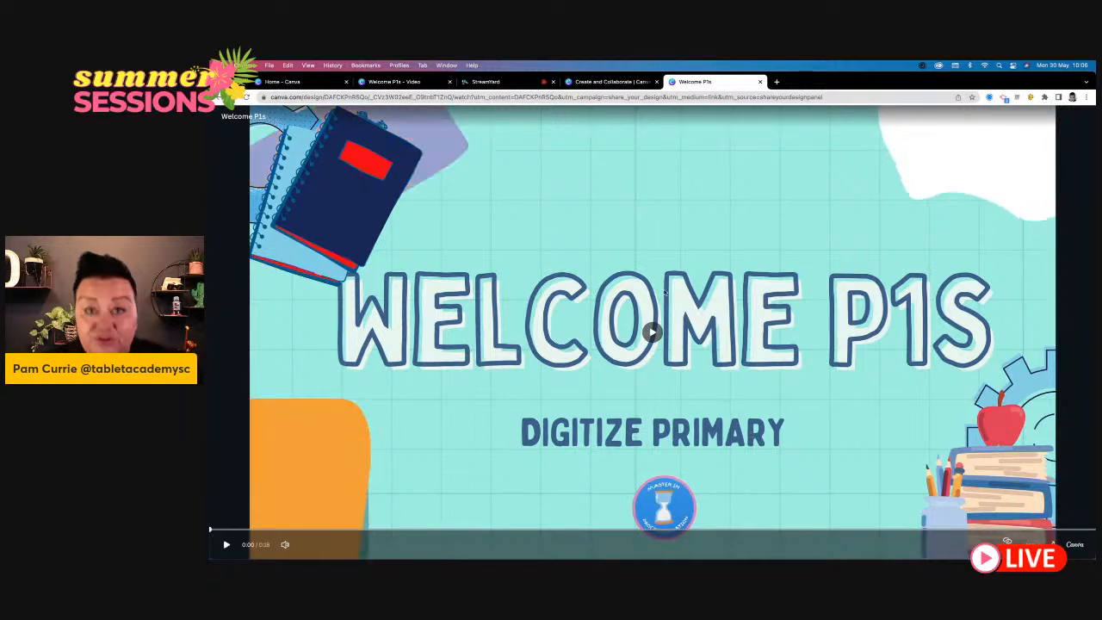
- Revisit the "Create and Collaborate" page and the video's watch page, and switch to the StreamYard broadcast studio
left_click(613, 80)
left_click(702, 82)
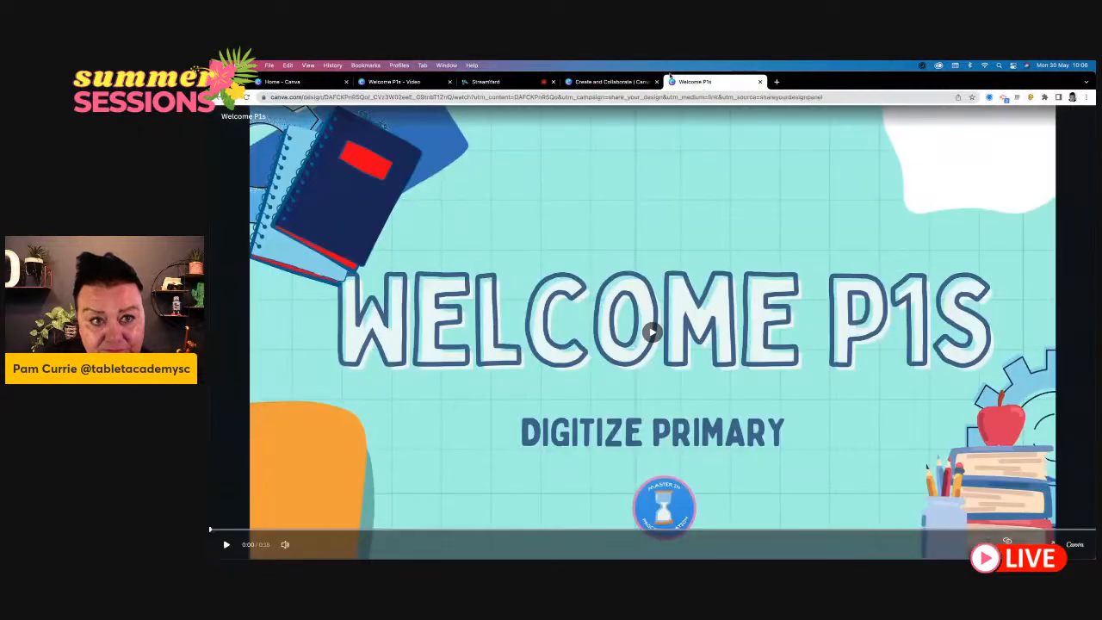
left_click(486, 82)
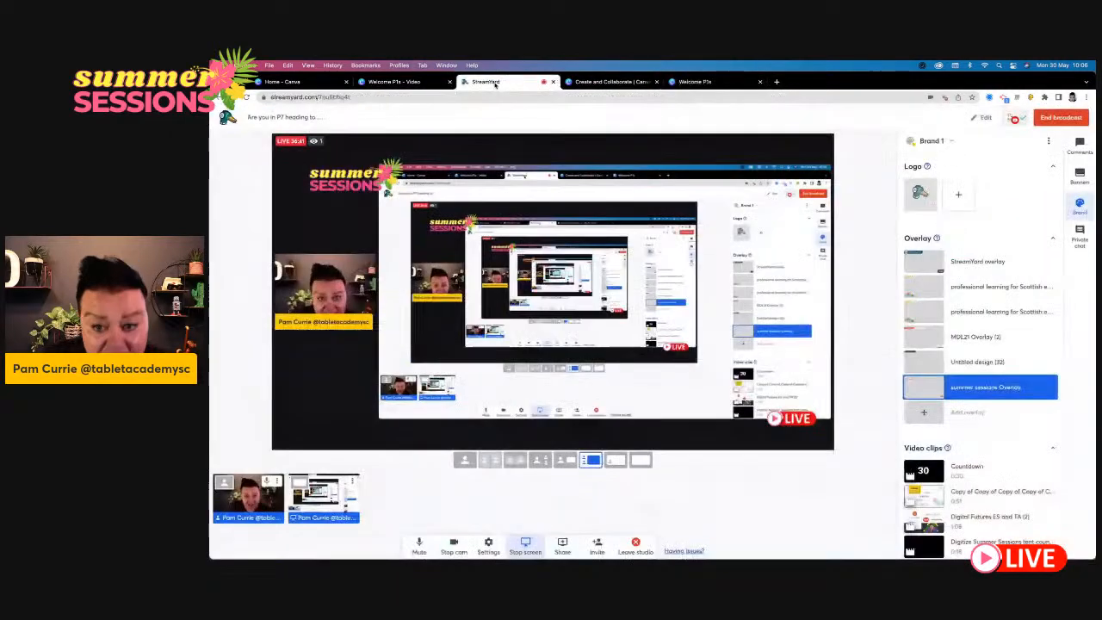